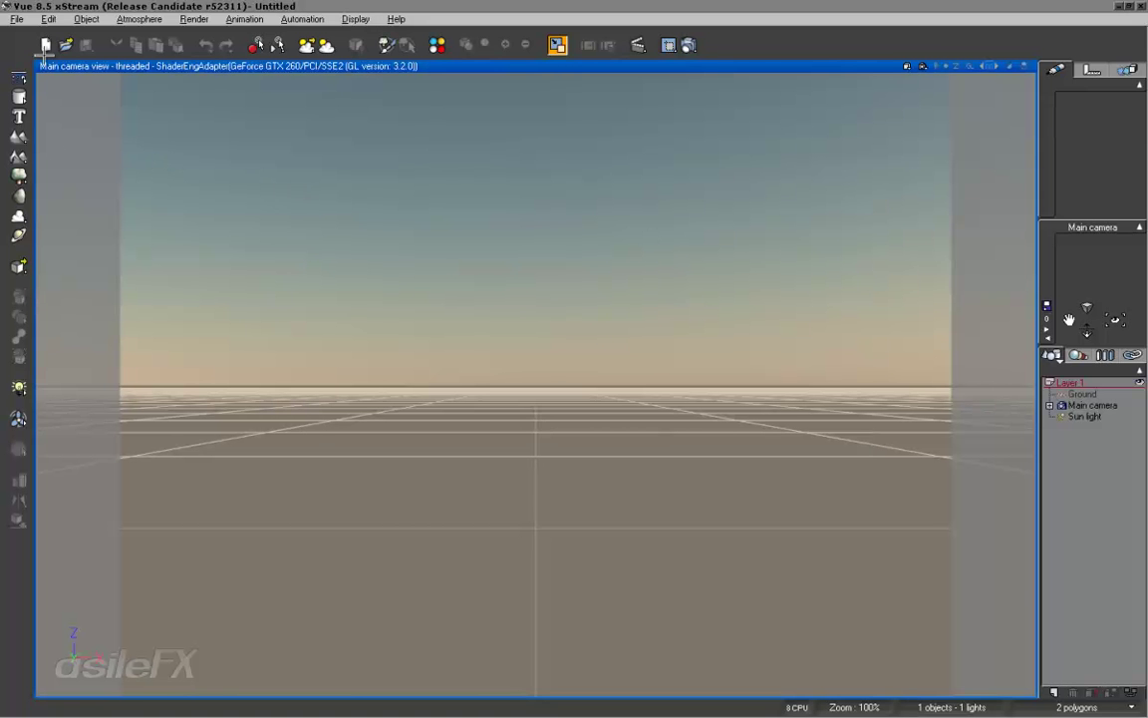
Add a cube primitive to the scene.
click(18, 97)
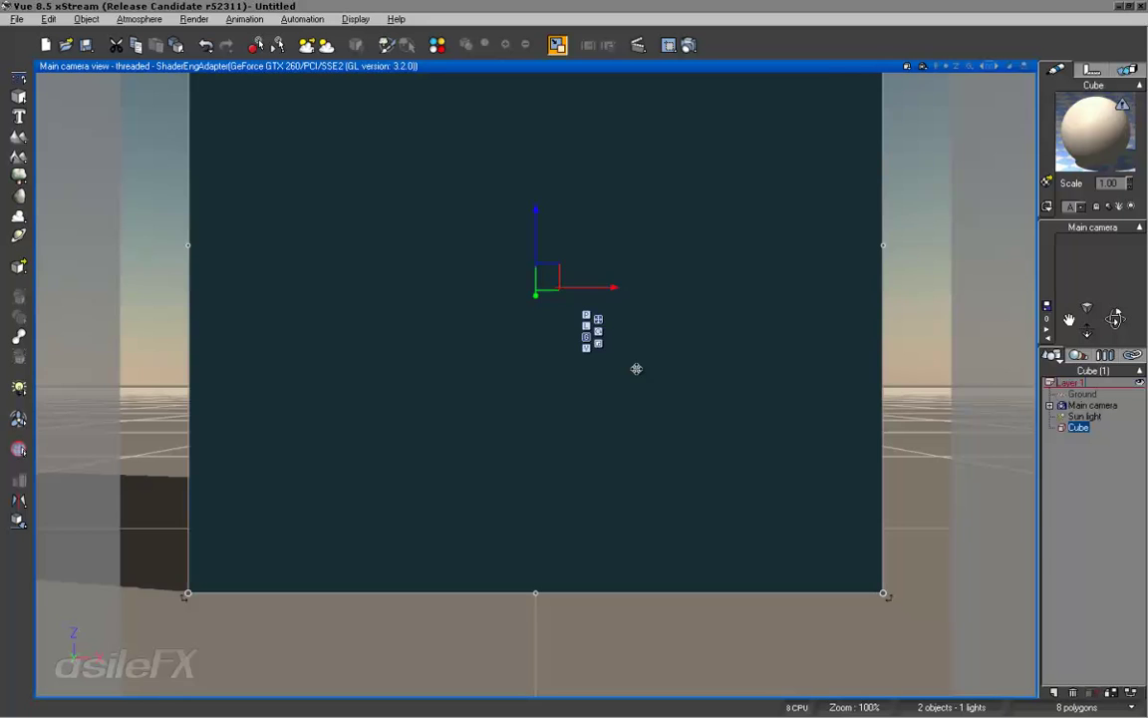
right_drag(591, 283, 669, 299)
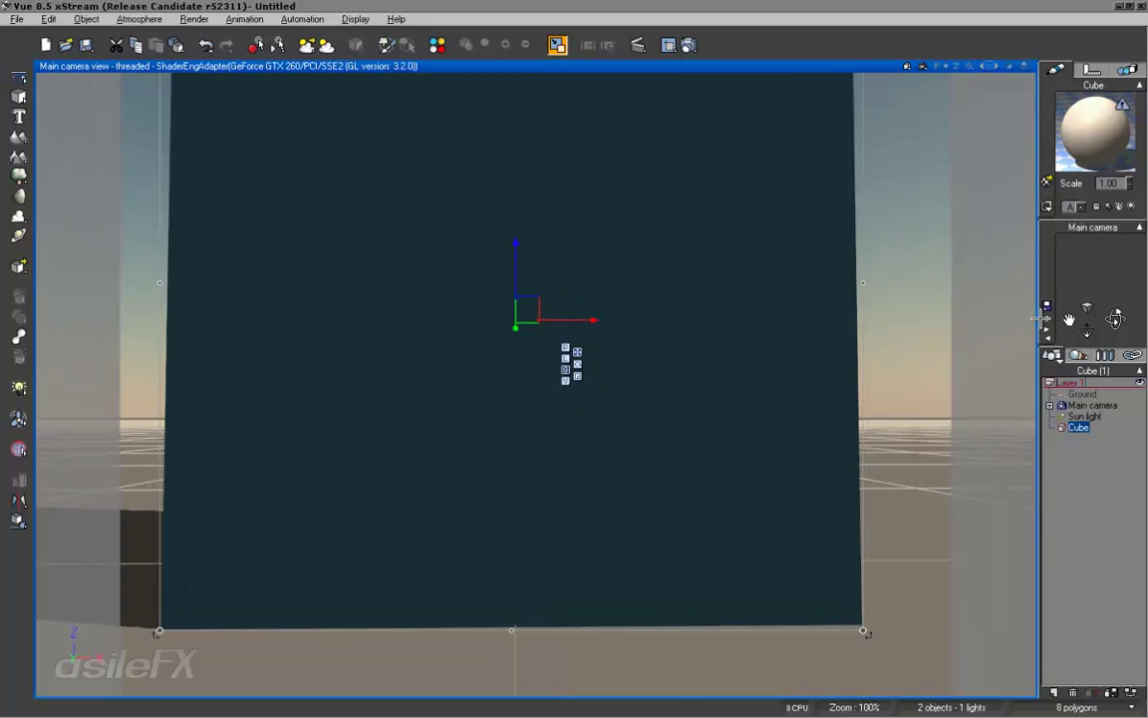
right_drag(547, 522, 546, 521)
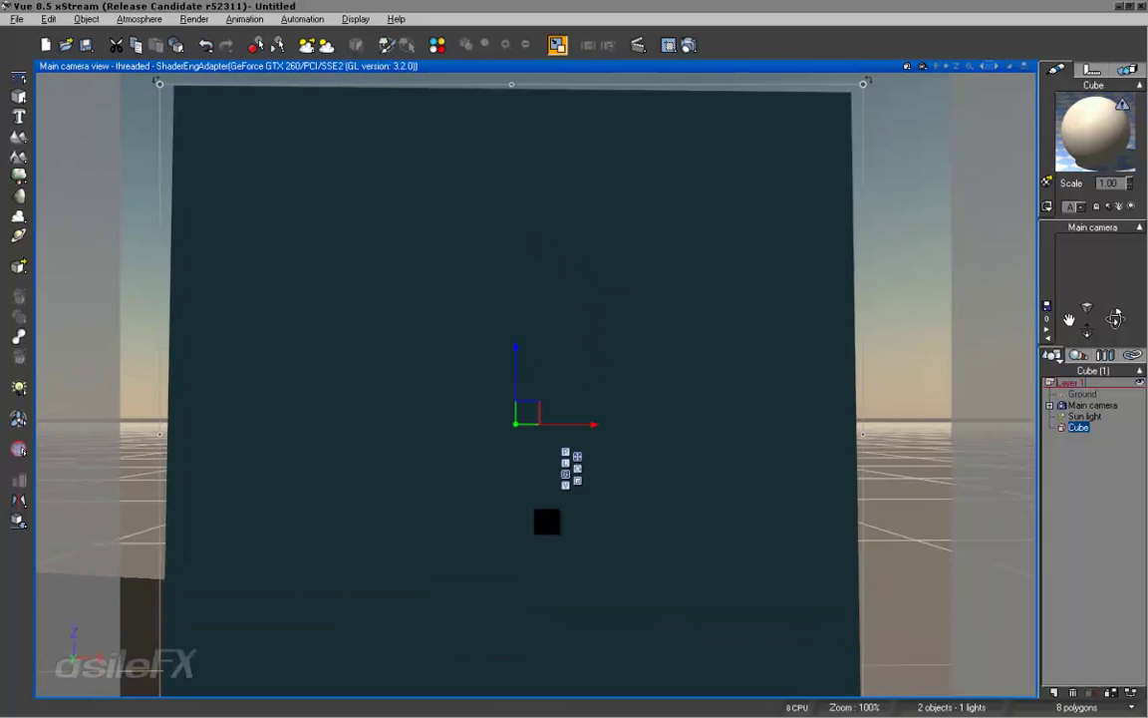
Check the units and coordinates options for how many meters one Vue unit represents.
click(30, 20)
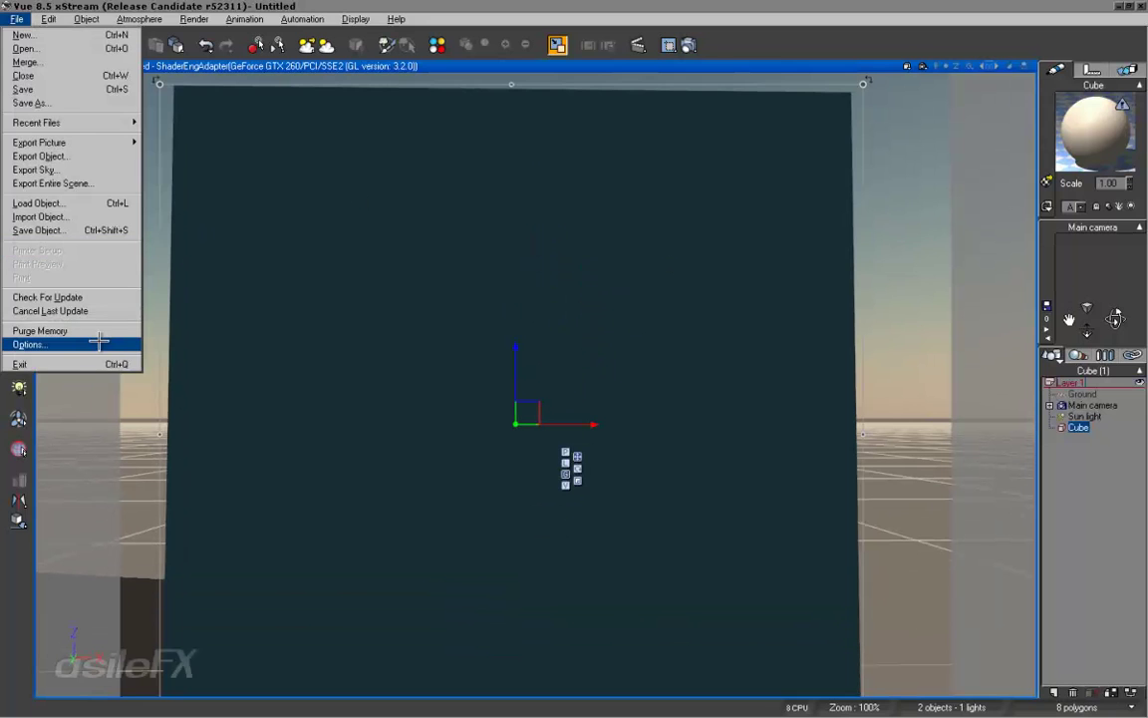
click(40, 330)
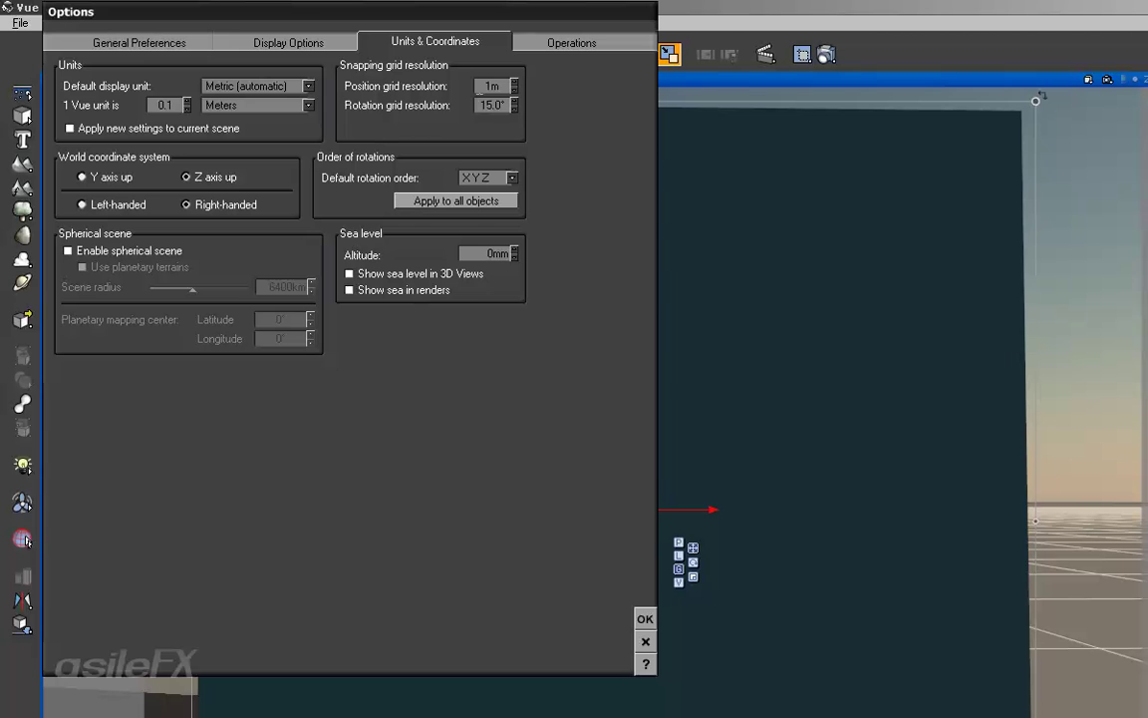
click(167, 106)
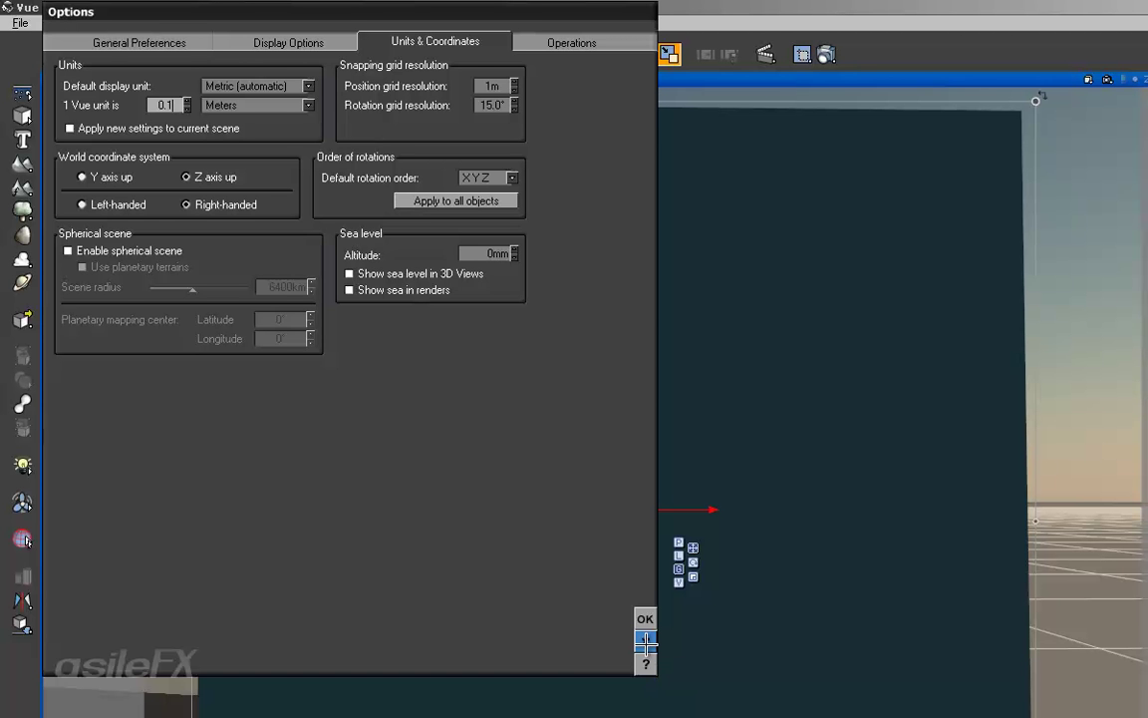
click(159, 99)
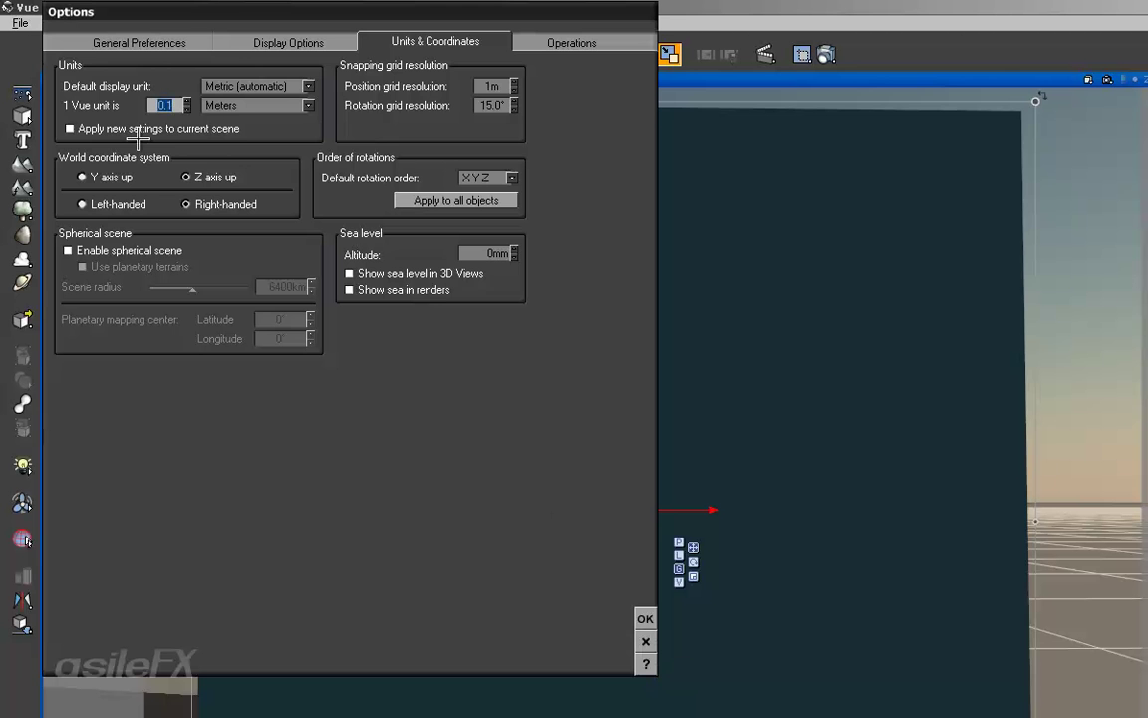
click(645, 618)
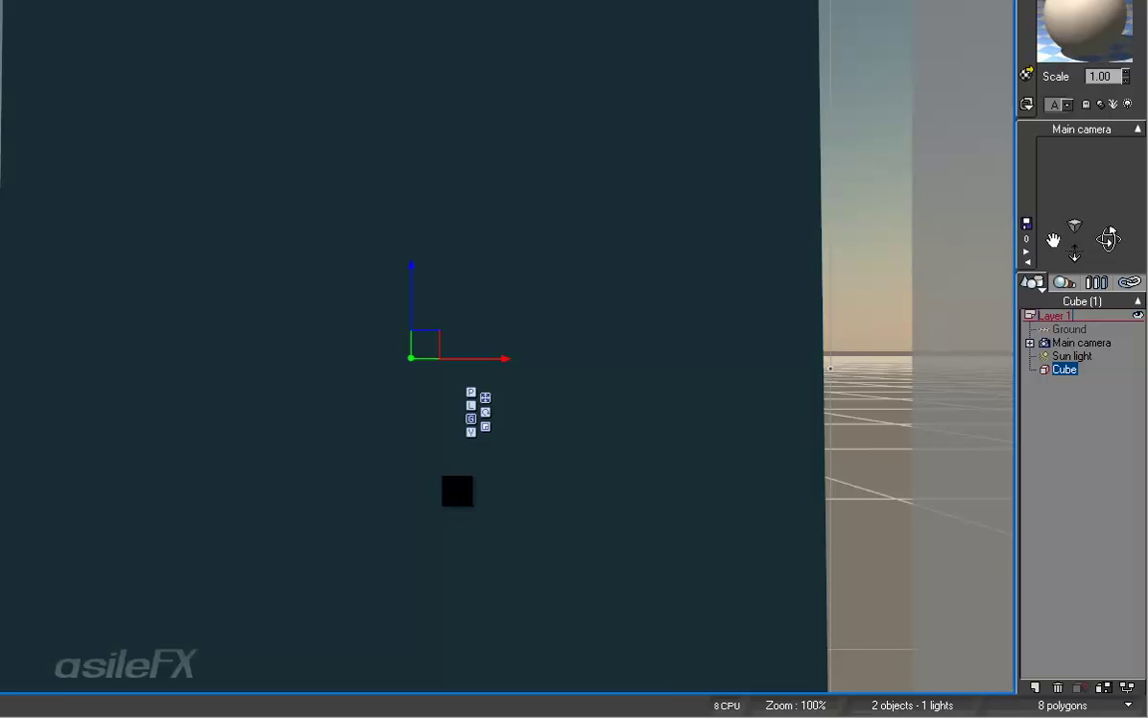
Rename the cube's material as Wood and set its mapping to World - Standard.
right_drag(457, 491, 465, 488)
mouse_move(730, 380)
middle_down()
mouse_move(730, 367)
mouse_move(730, 381)
middle_up()
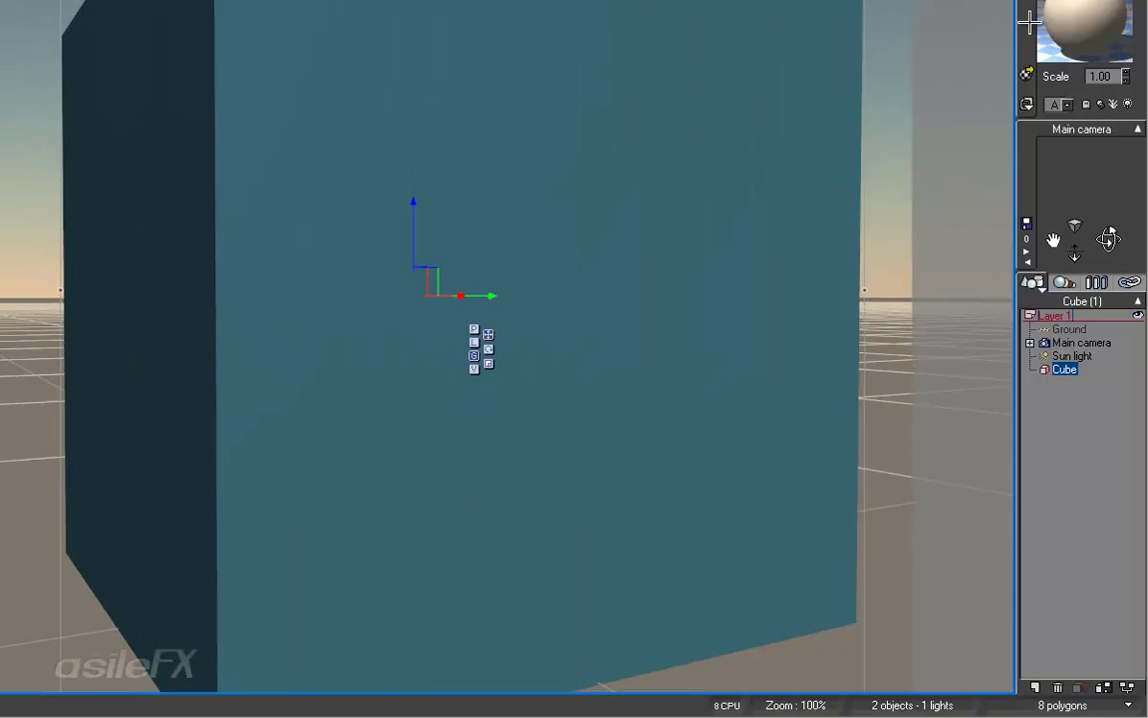
double_click(1041, 18)
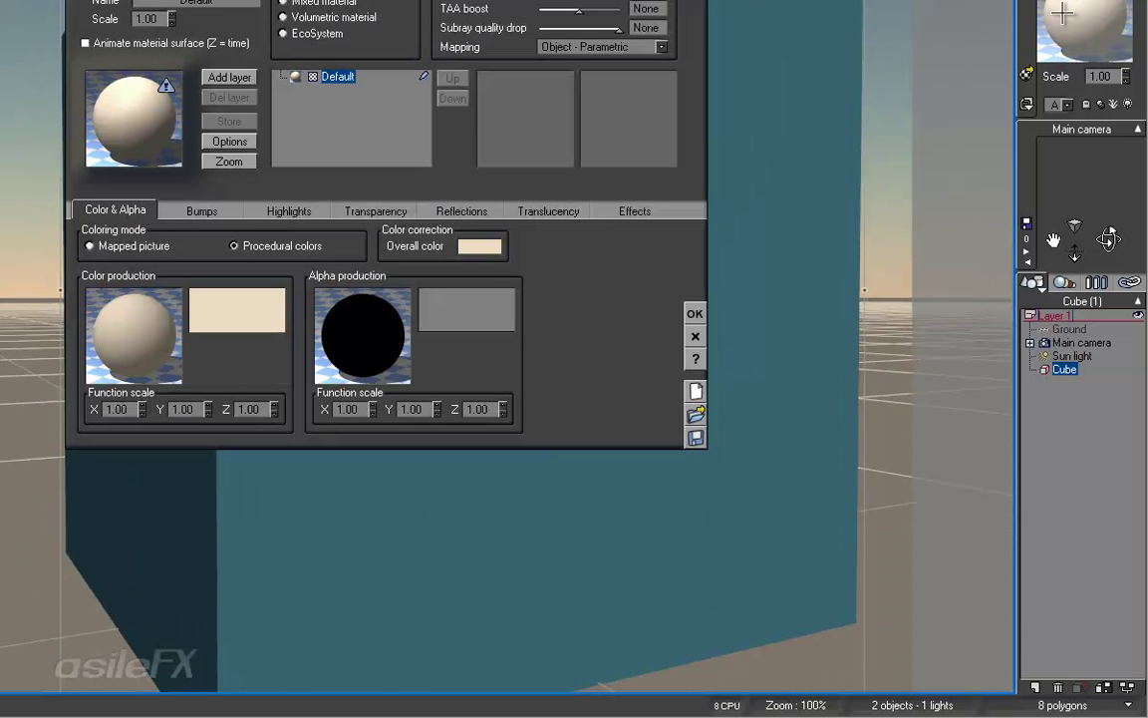
drag(222, 2, 134, 2)
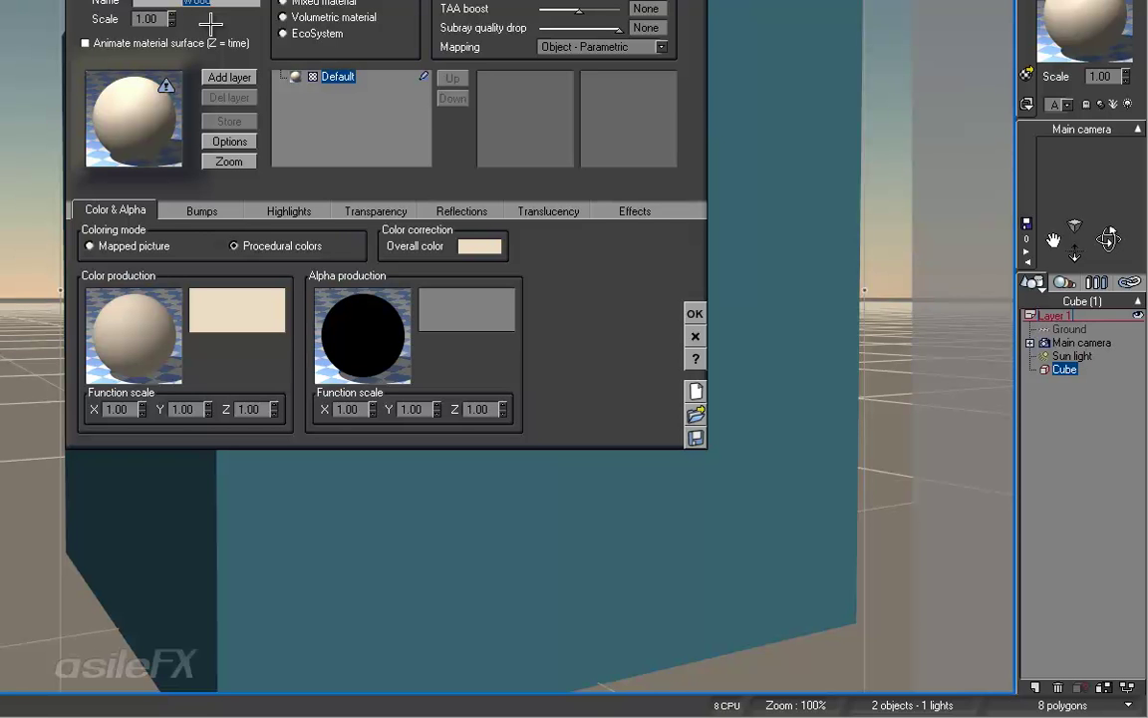
text(Wood)
key(Return)
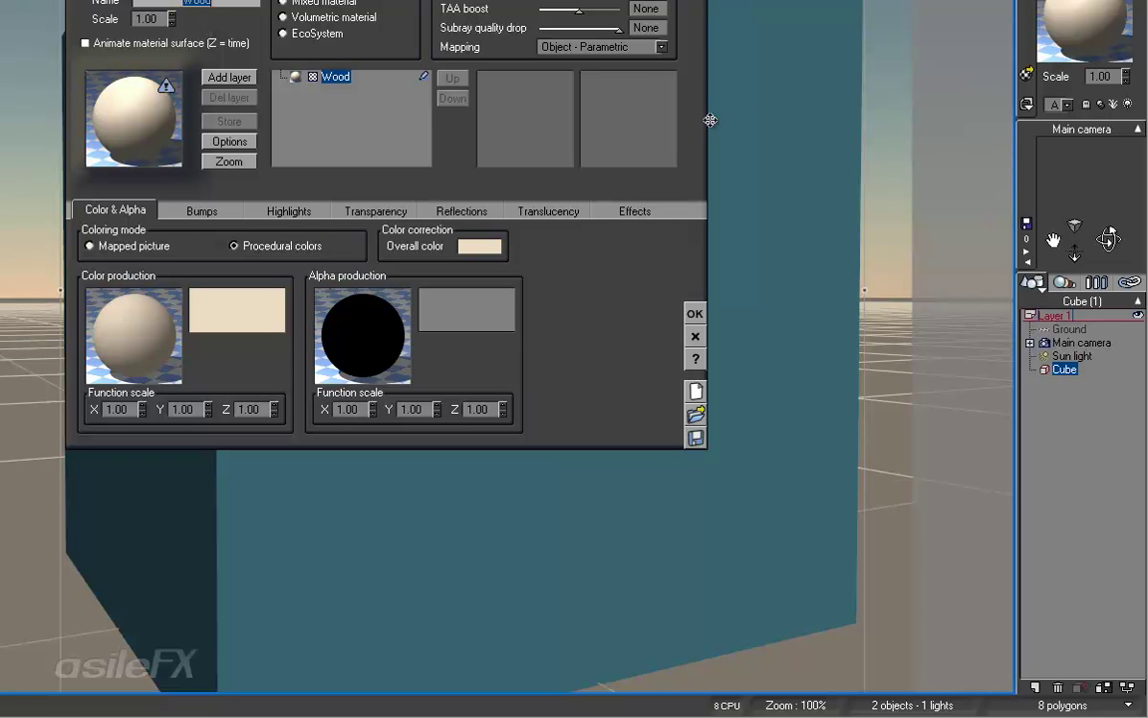
click(610, 46)
click(618, 58)
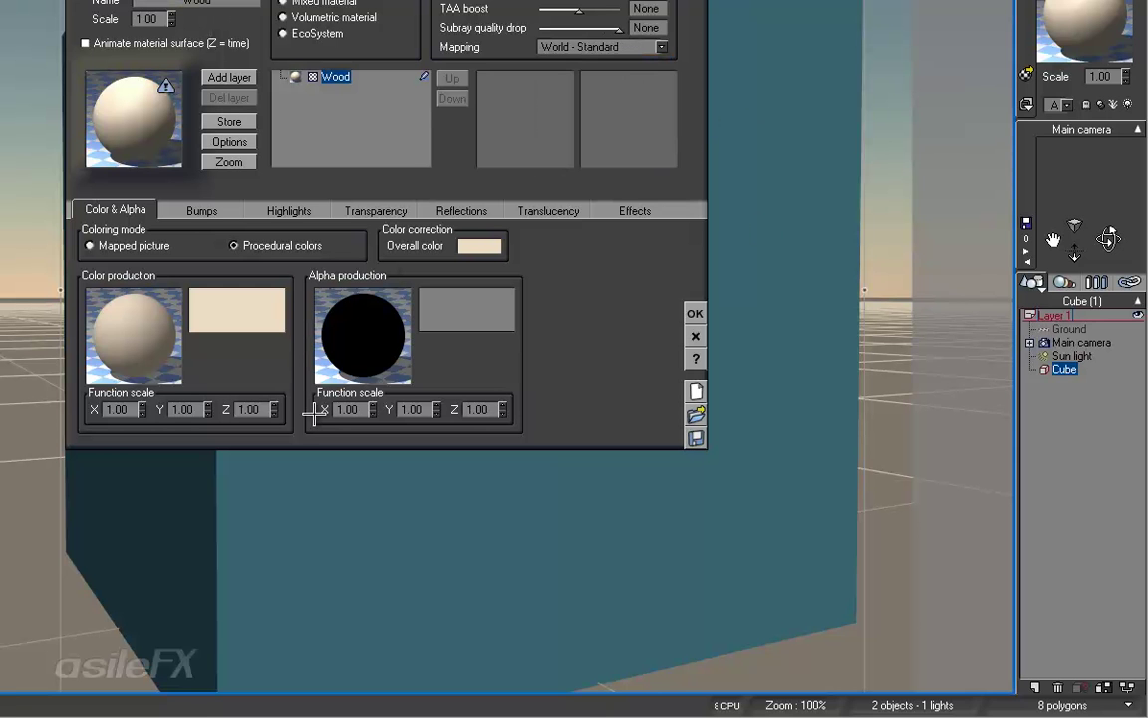
Edit the Wood material's color map, setting the keycolor at position 1.00 to a grayish beige of RGB 157, 154, 133.
right_click(246, 296)
click(284, 305)
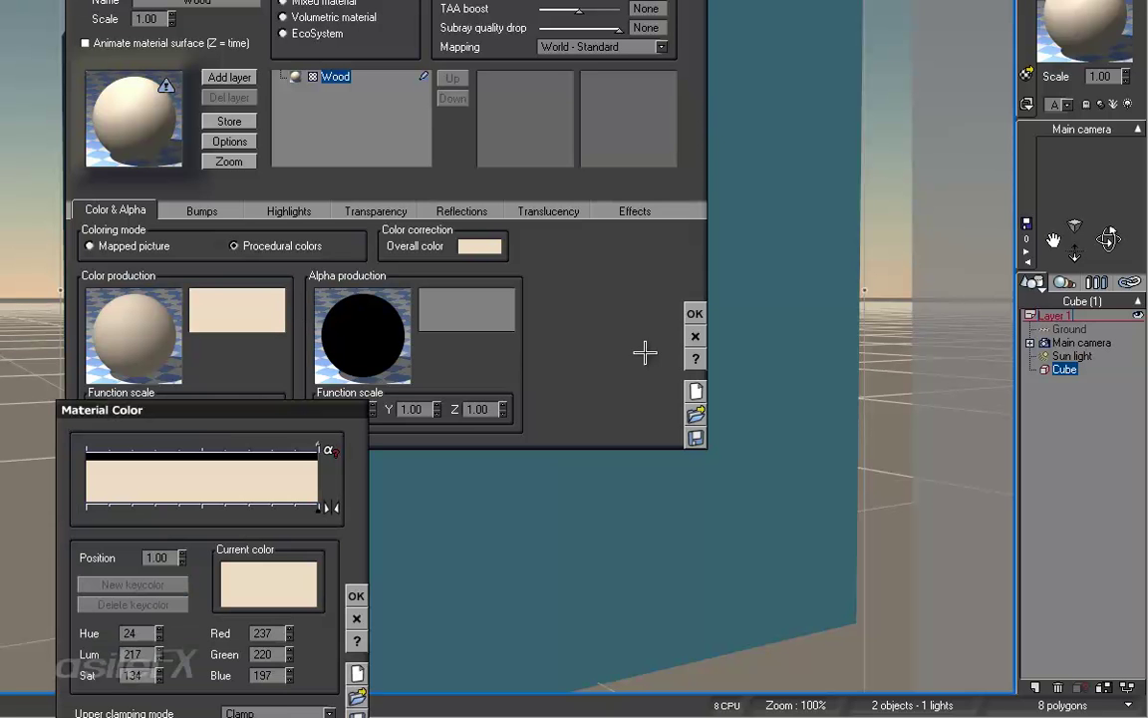
drag(297, 403, 566, 190)
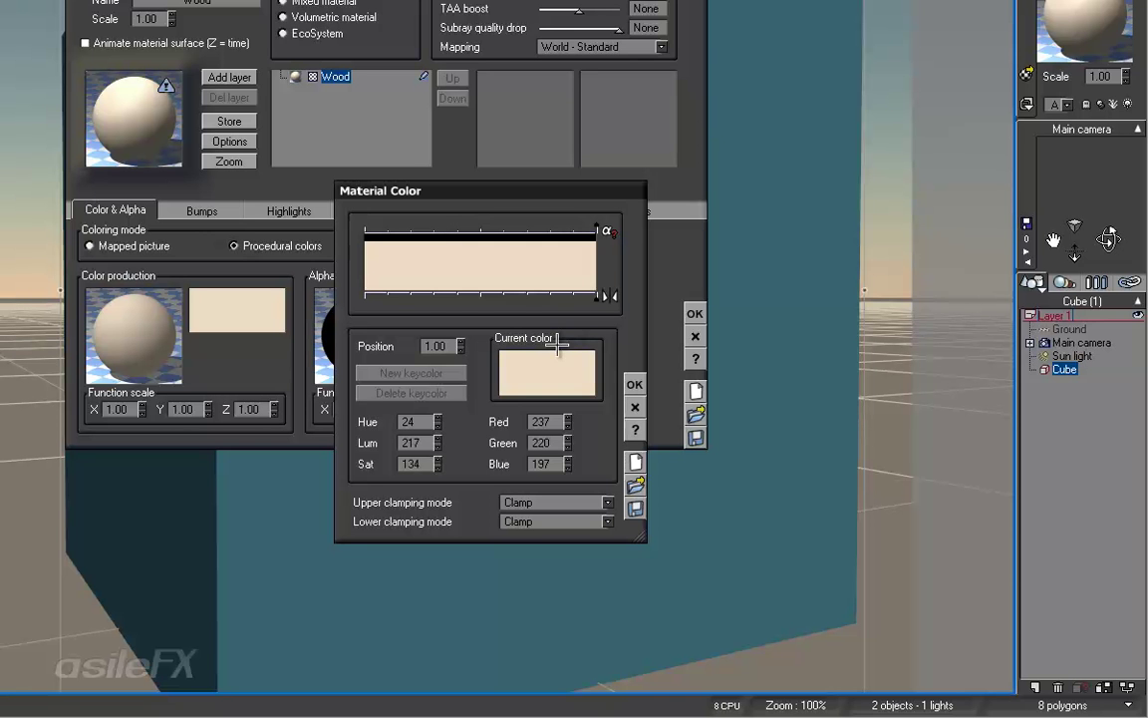
right_click(543, 371)
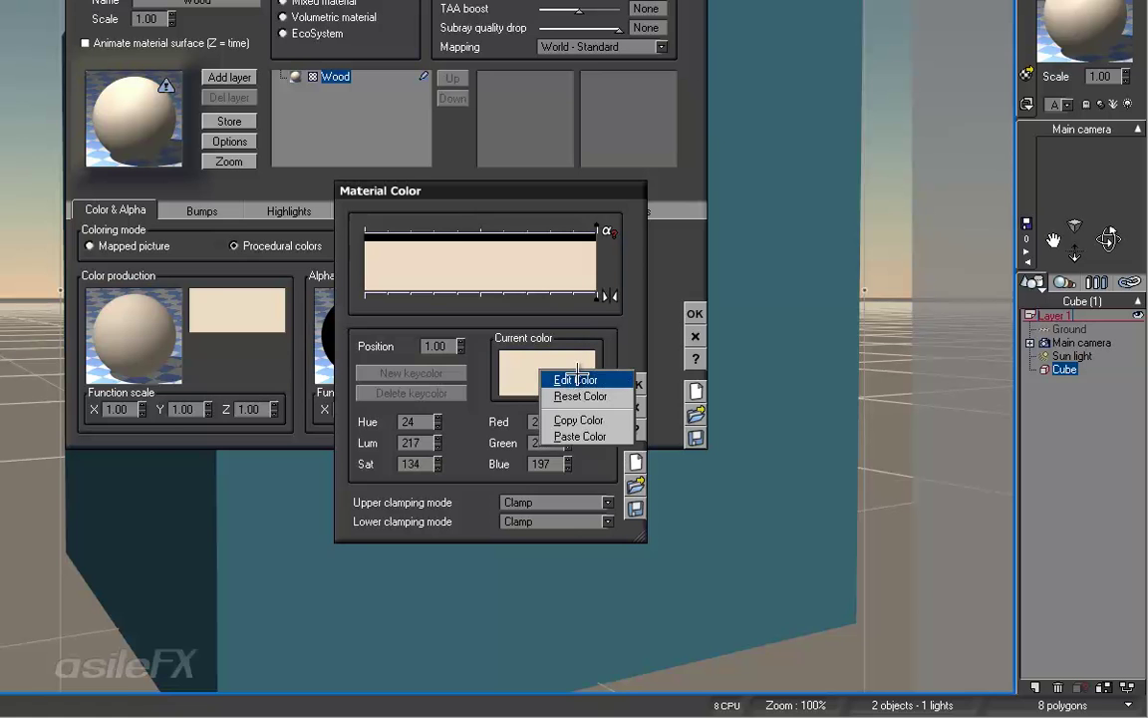
click(576, 378)
click(286, 531)
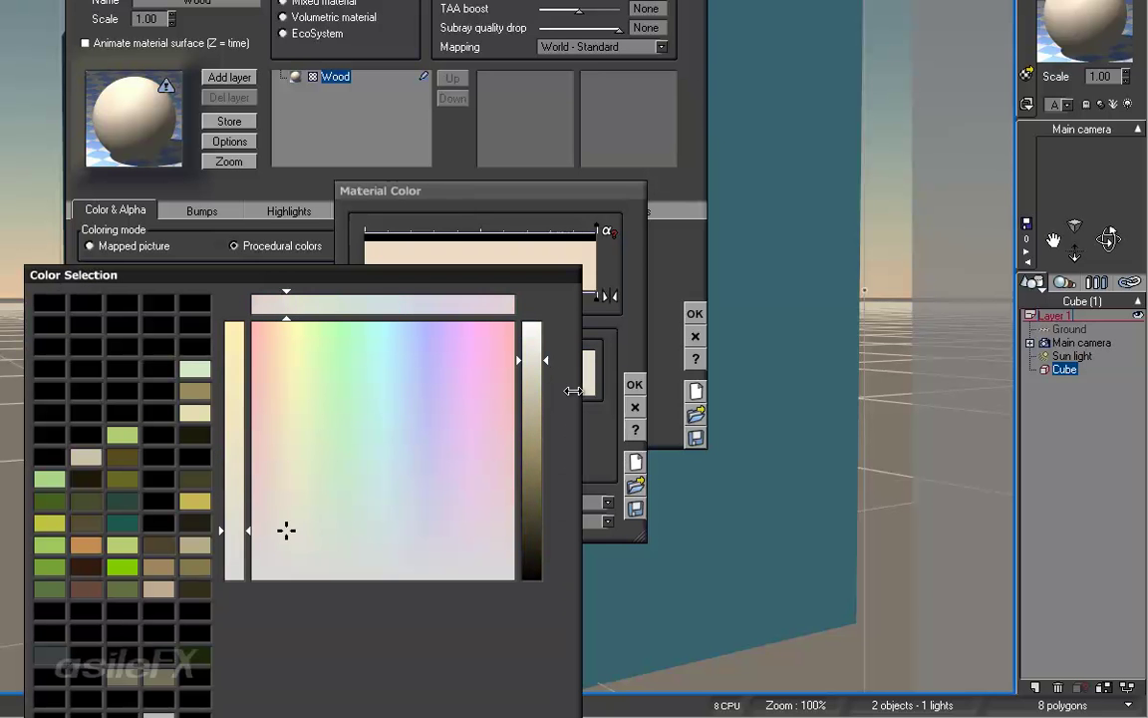
drag(531, 361, 531, 409)
drag(439, 271, 340, 12)
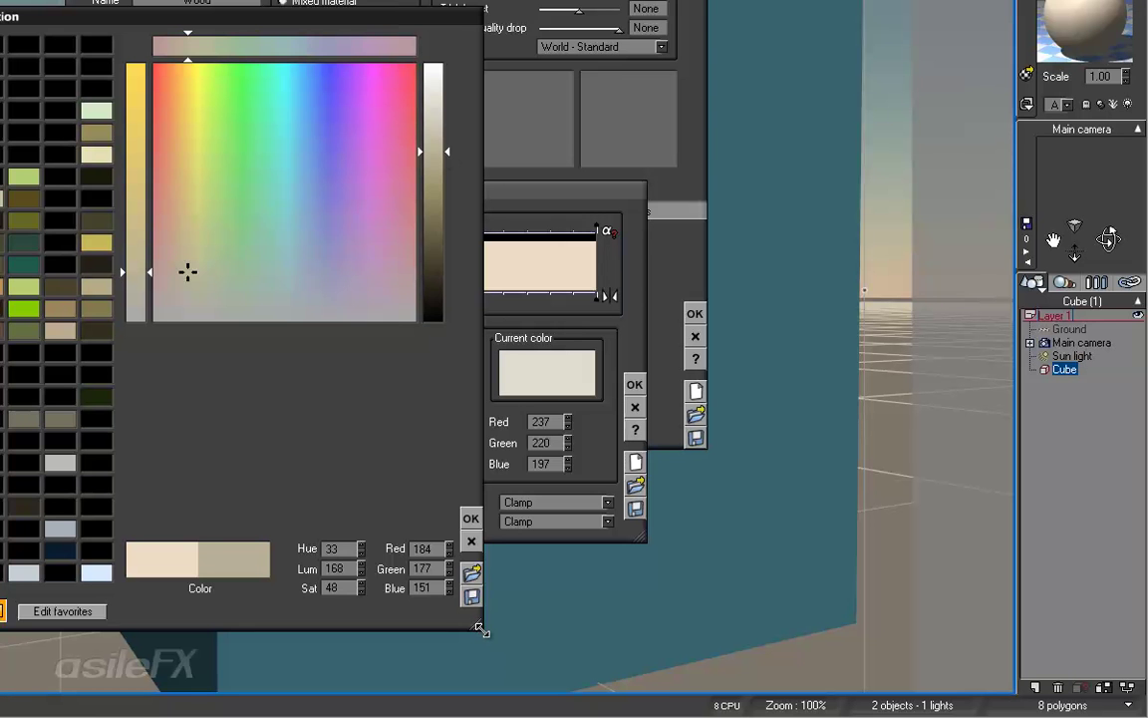
drag(479, 628, 474, 625)
drag(429, 153, 431, 184)
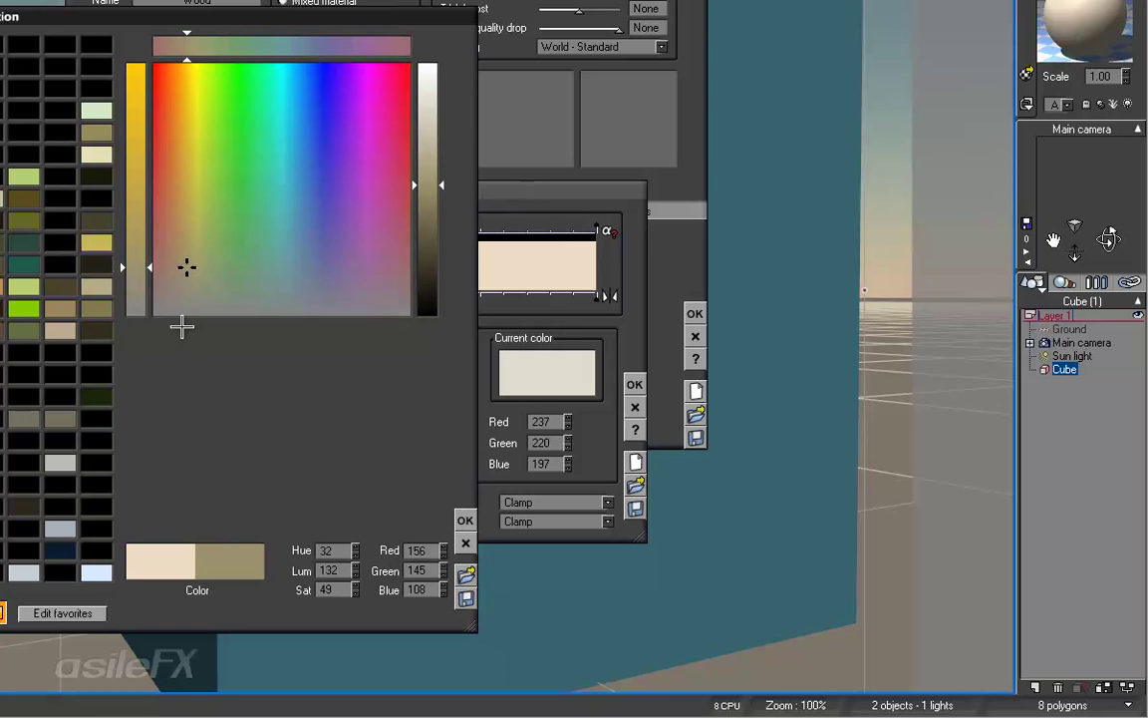
mouse_move(181, 301)
mouse_down()
mouse_move(193, 302)
mouse_move(191, 288)
mouse_up()
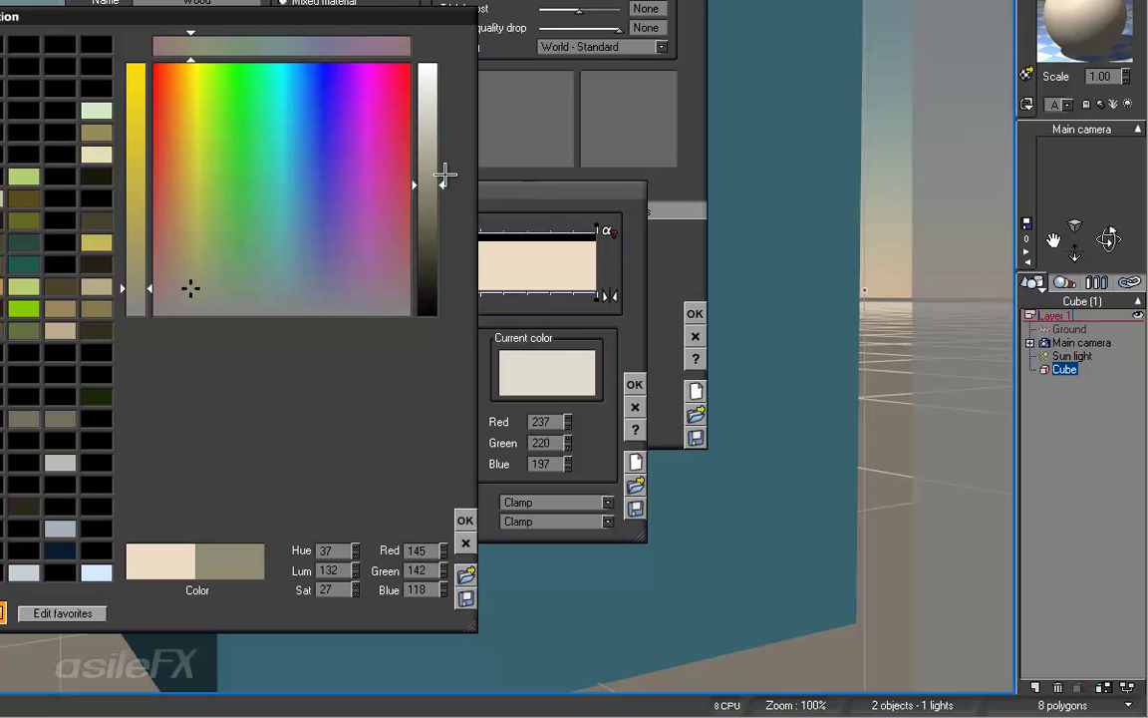
drag(445, 176, 442, 171)
click(464, 520)
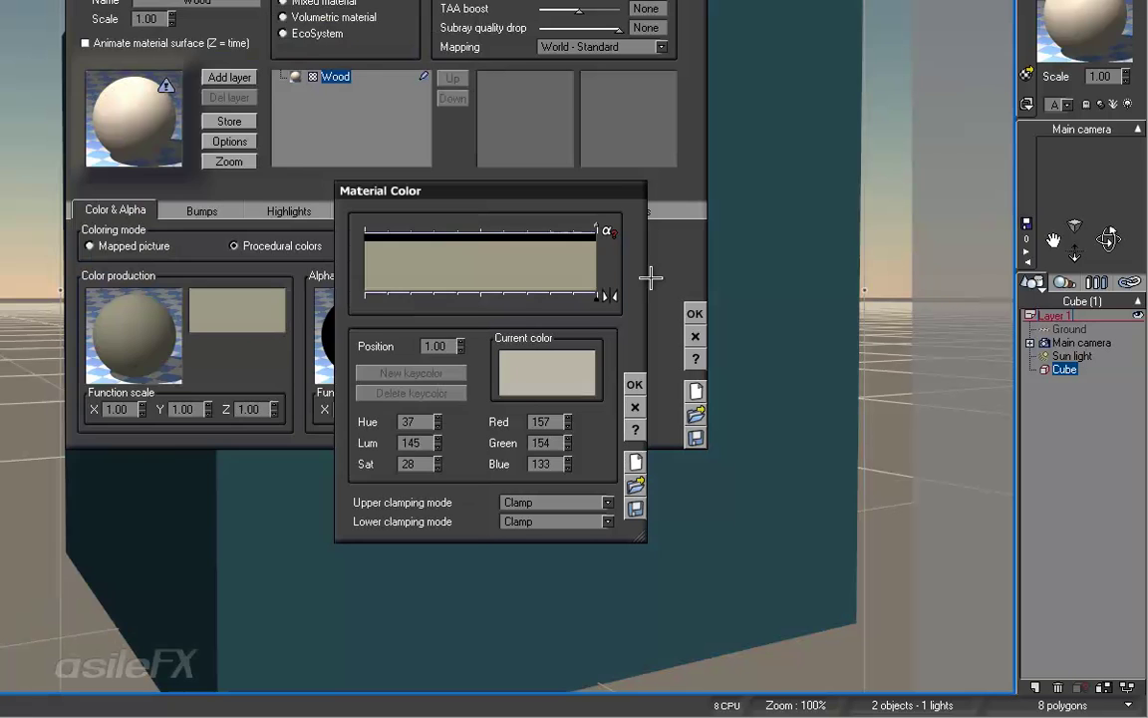
Add a dark brown keycolor of RGB 61, 56, 52 near the gradient's start, at about position -0.89.
double_click(373, 300)
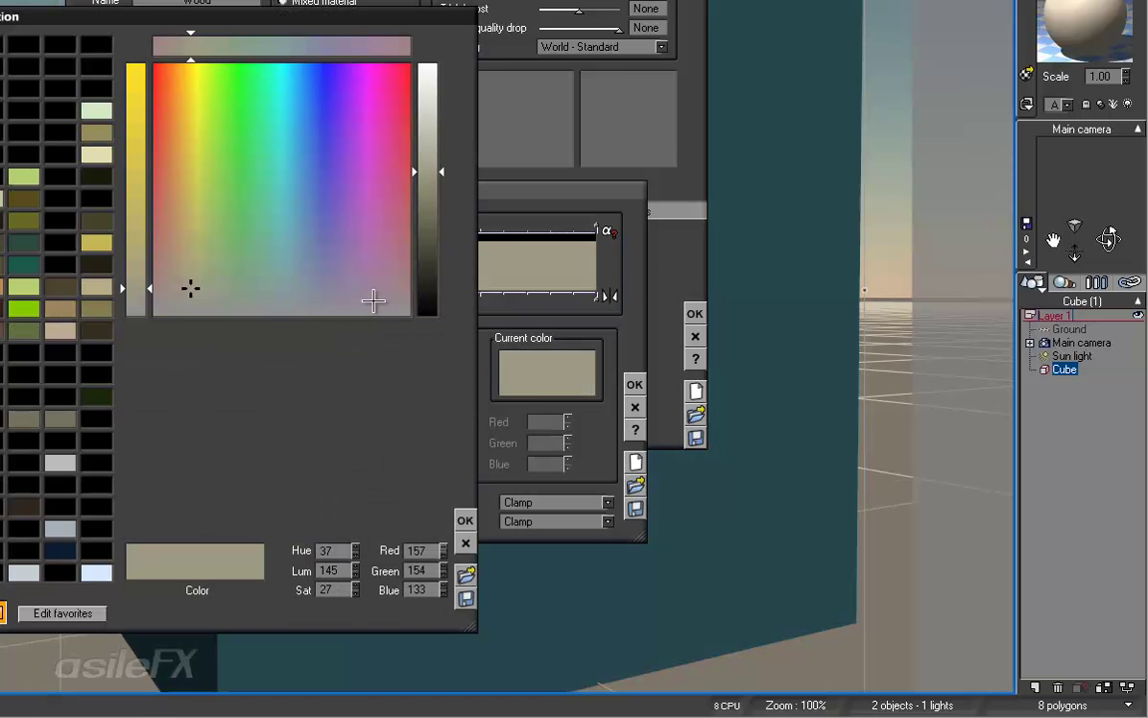
click(426, 234)
mouse_move(189, 294)
mouse_down()
mouse_move(172, 302)
mouse_move(180, 309)
mouse_up()
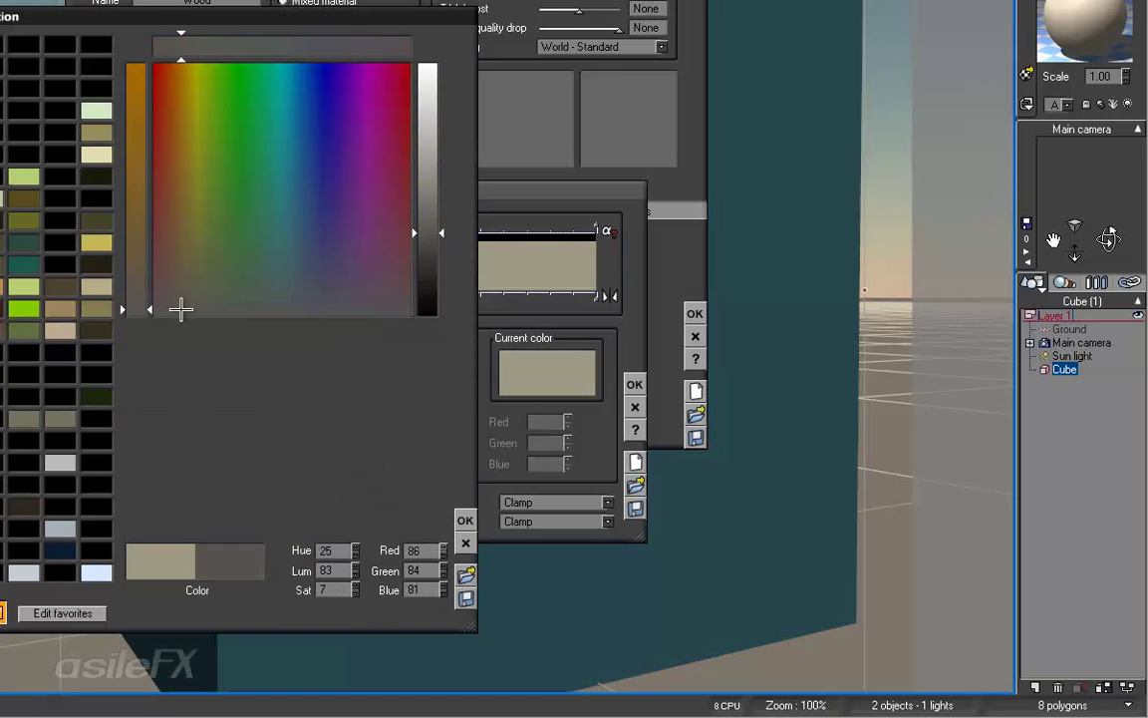
click(417, 259)
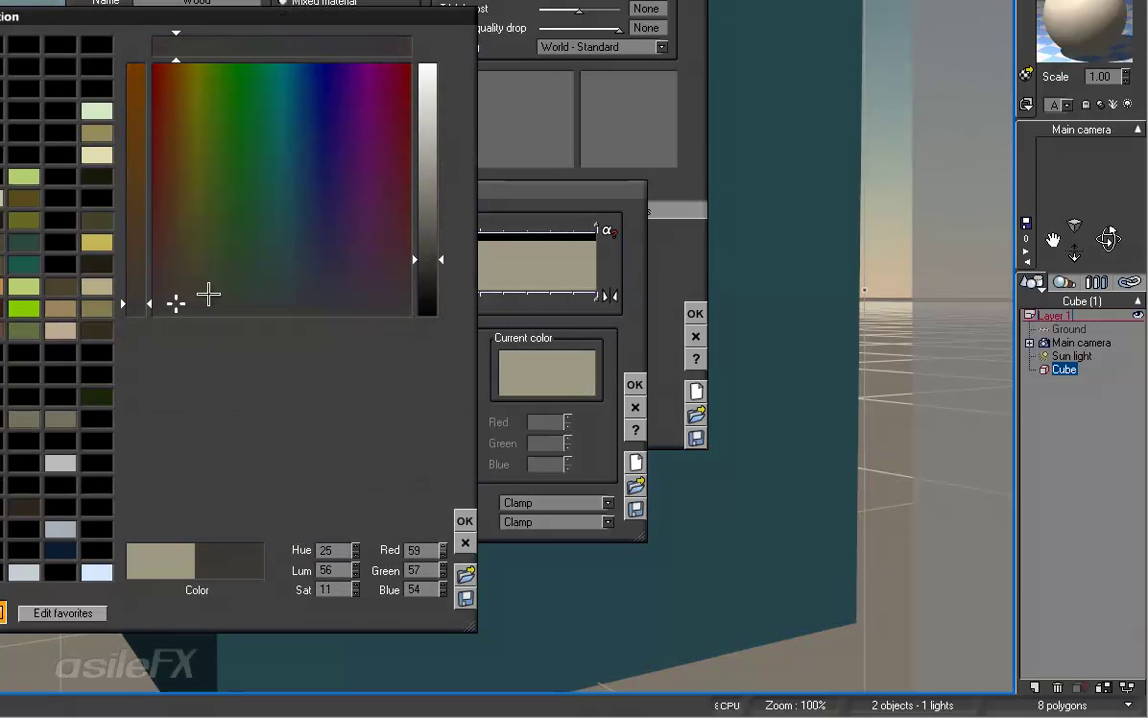
click(173, 295)
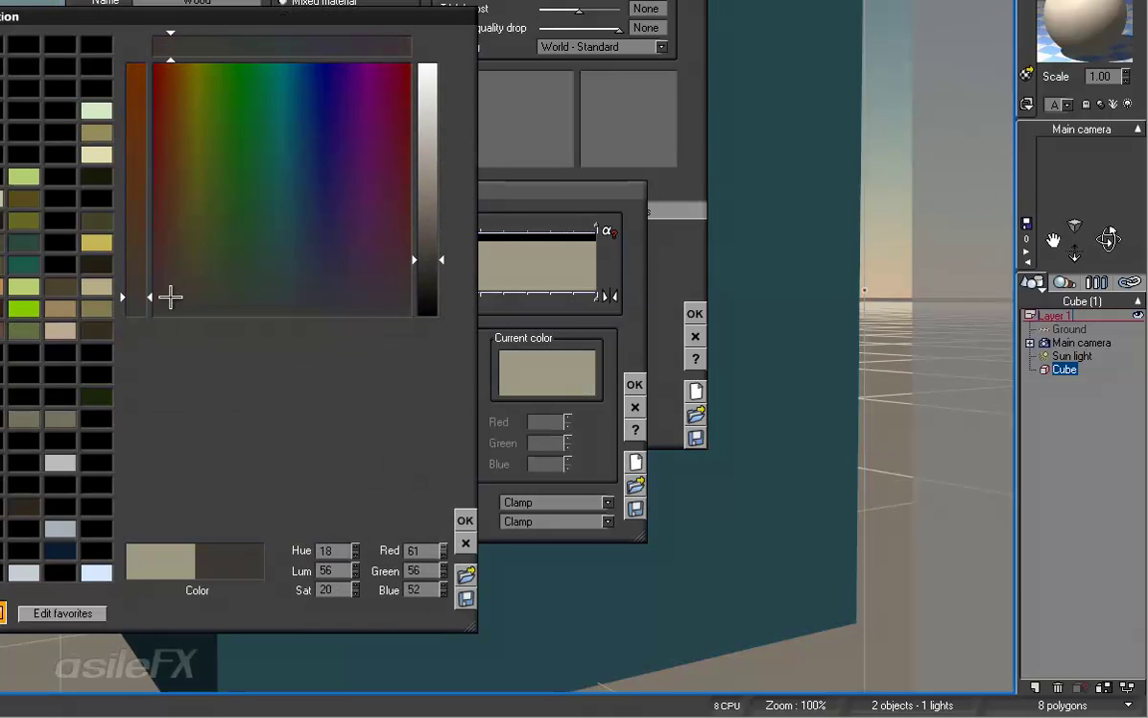
click(465, 520)
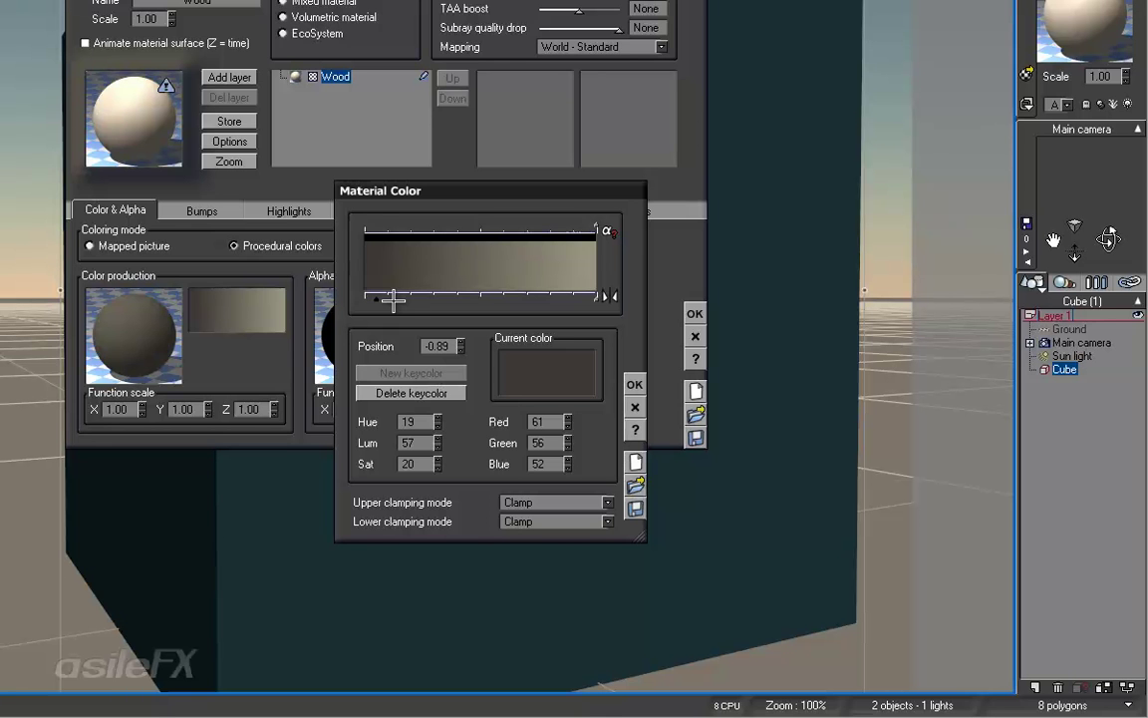
Add a darker keycolor of RGB 52, 48, 44 to the gradient at about position -0.74.
double_click(396, 297)
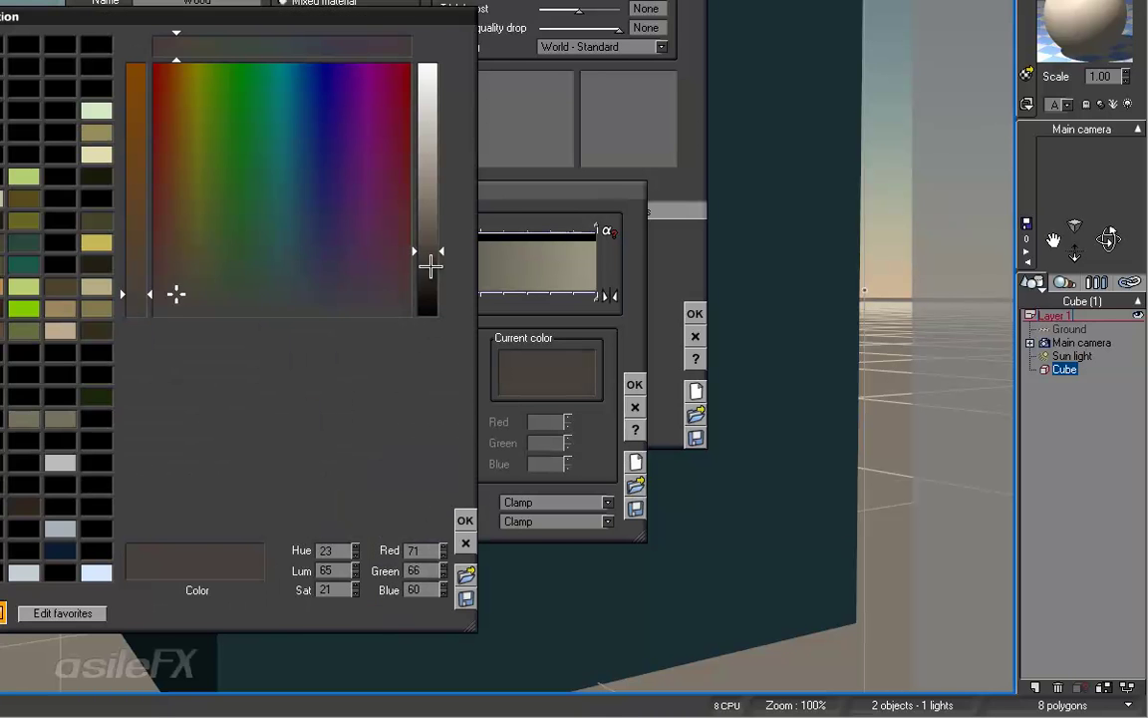
drag(429, 254, 398, 295)
click(464, 515)
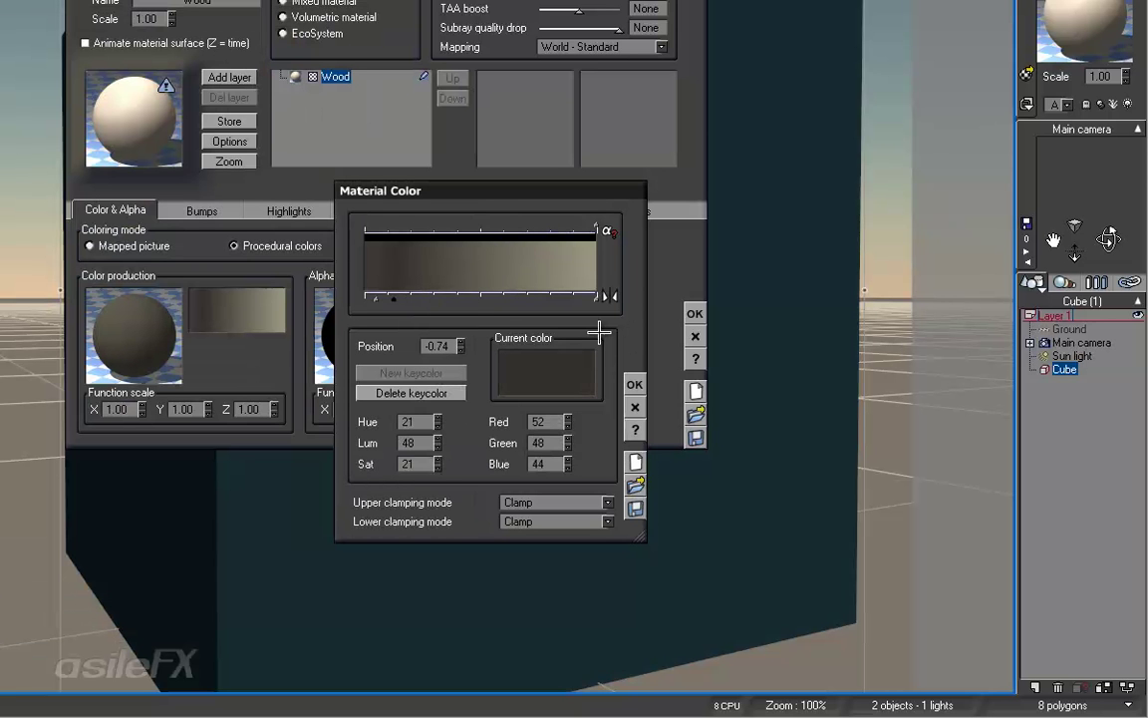
Add an olive-gray keycolor of RGB 121, 120, 97 and place it at about position -0.26 on the gradient.
click(550, 296)
drag(551, 297, 502, 299)
double_click(503, 299)
drag(434, 241, 428, 205)
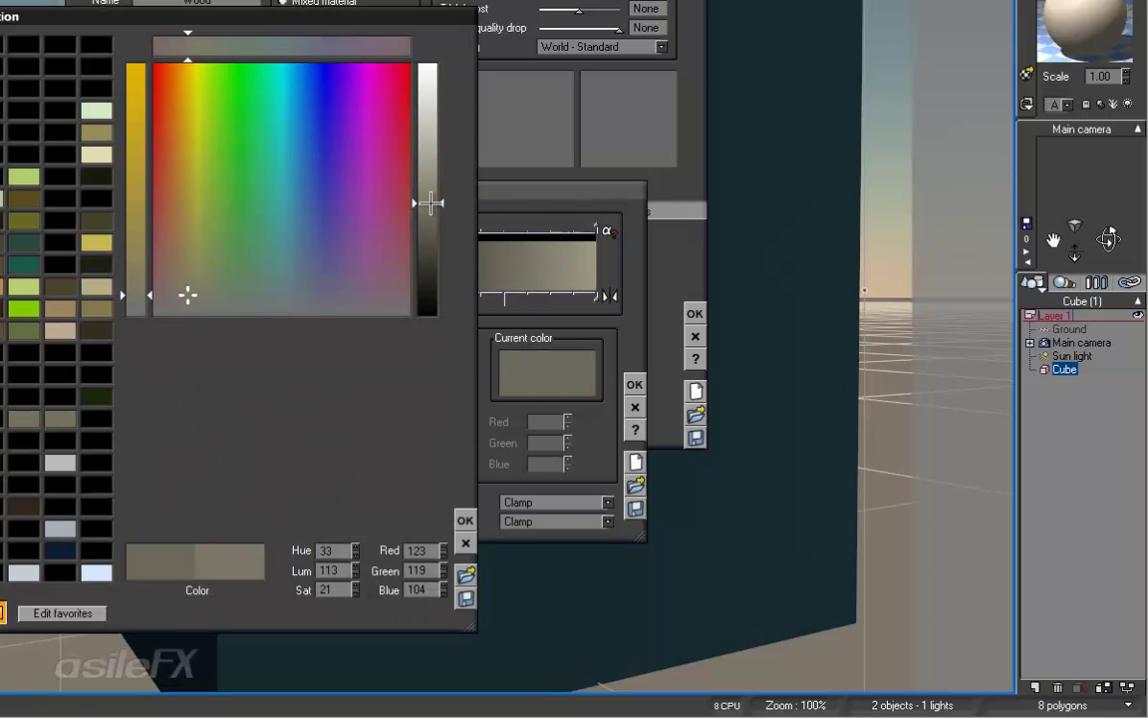
click(195, 289)
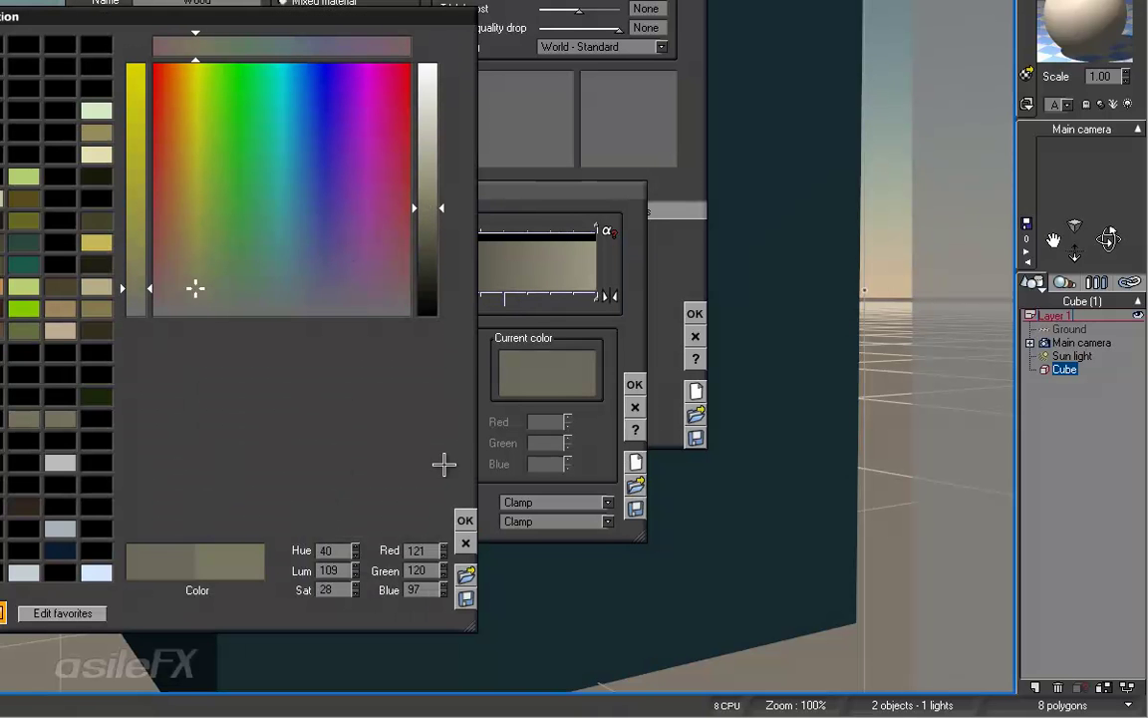
click(464, 520)
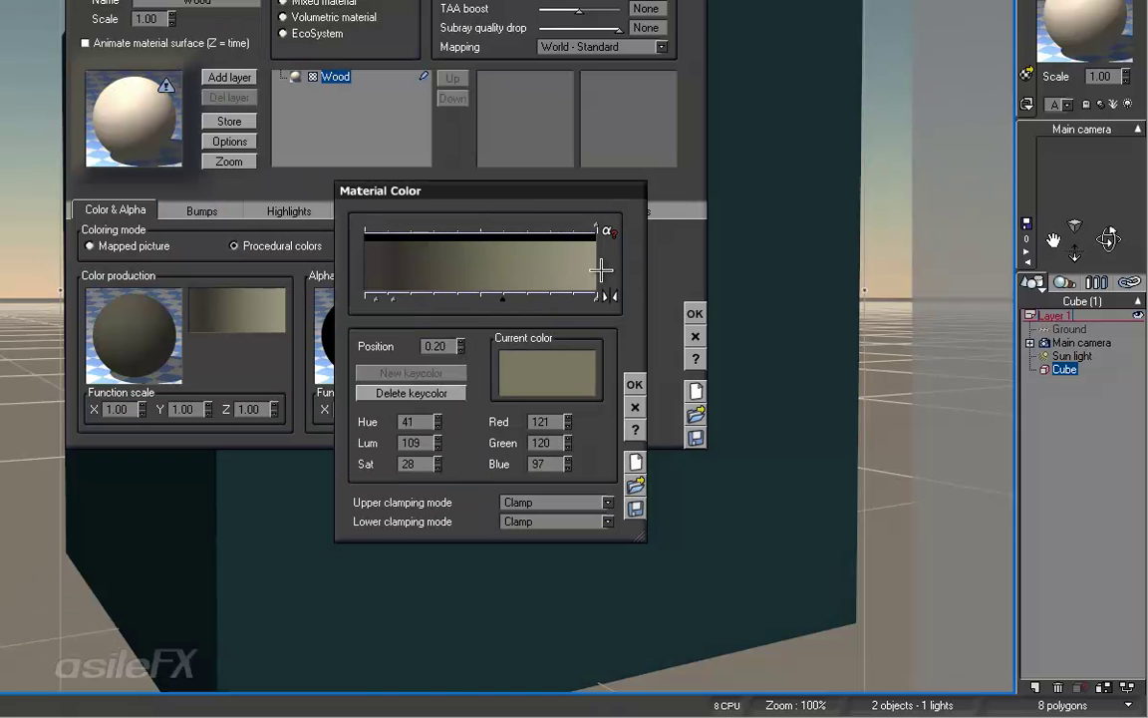
drag(496, 297, 439, 297)
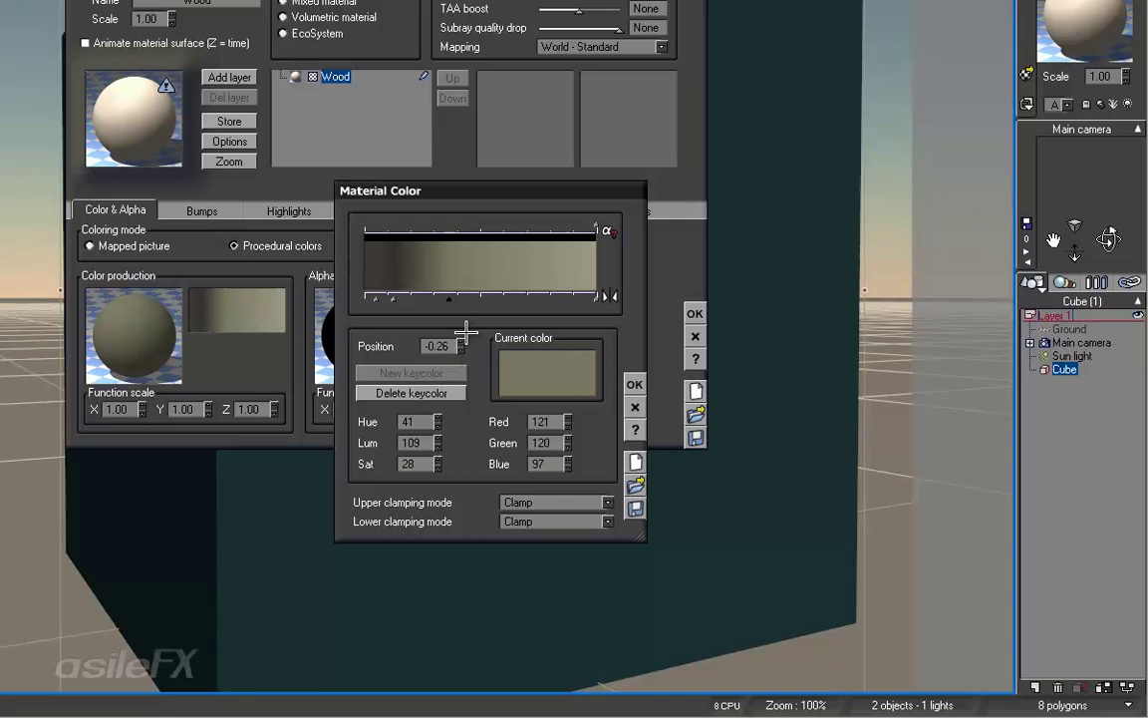
Review the positions and RGB values of the gradient's end keycolor and the two keycolors before it.
click(600, 297)
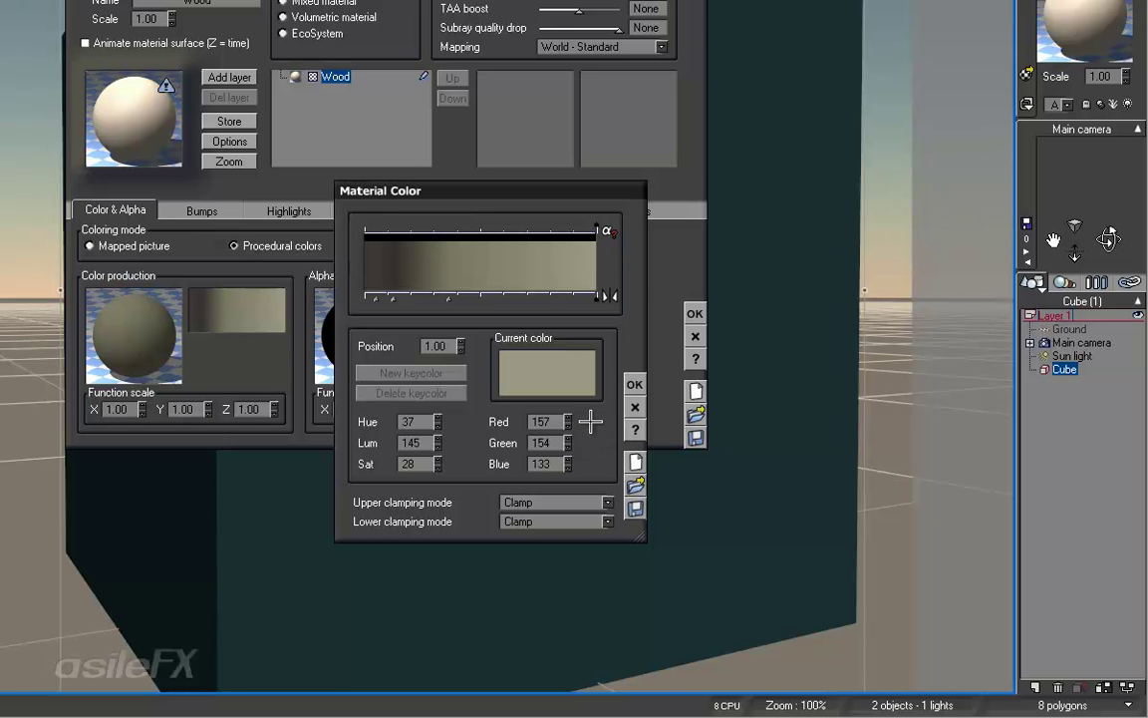
click(446, 296)
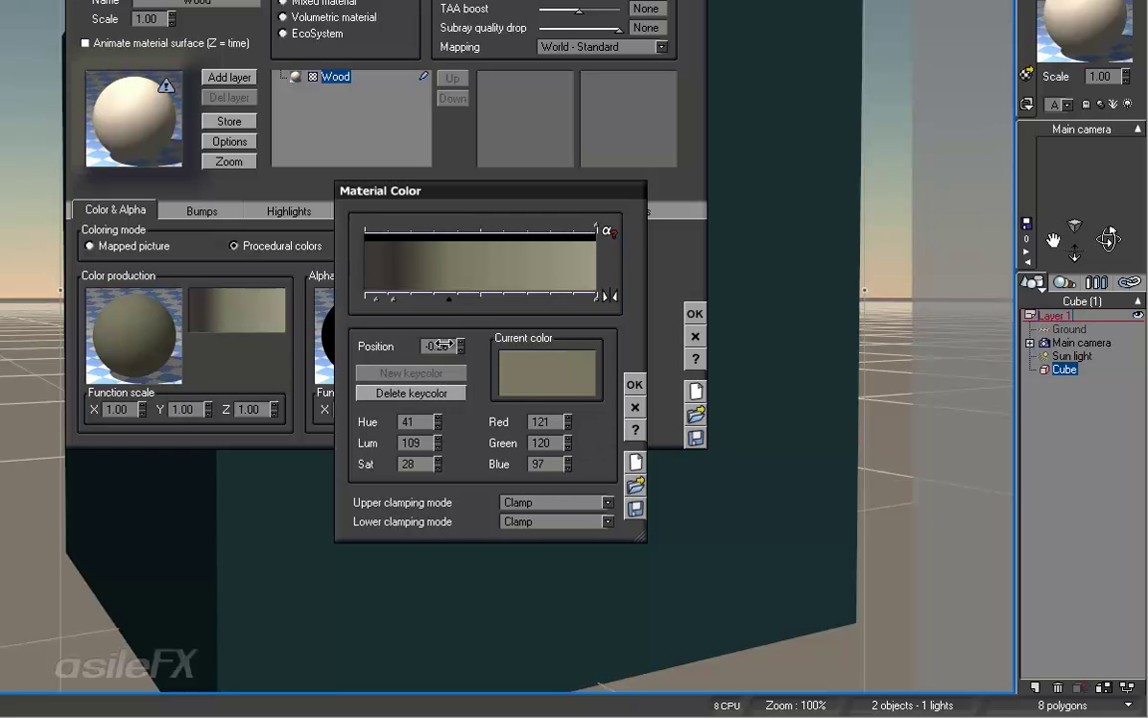
click(396, 296)
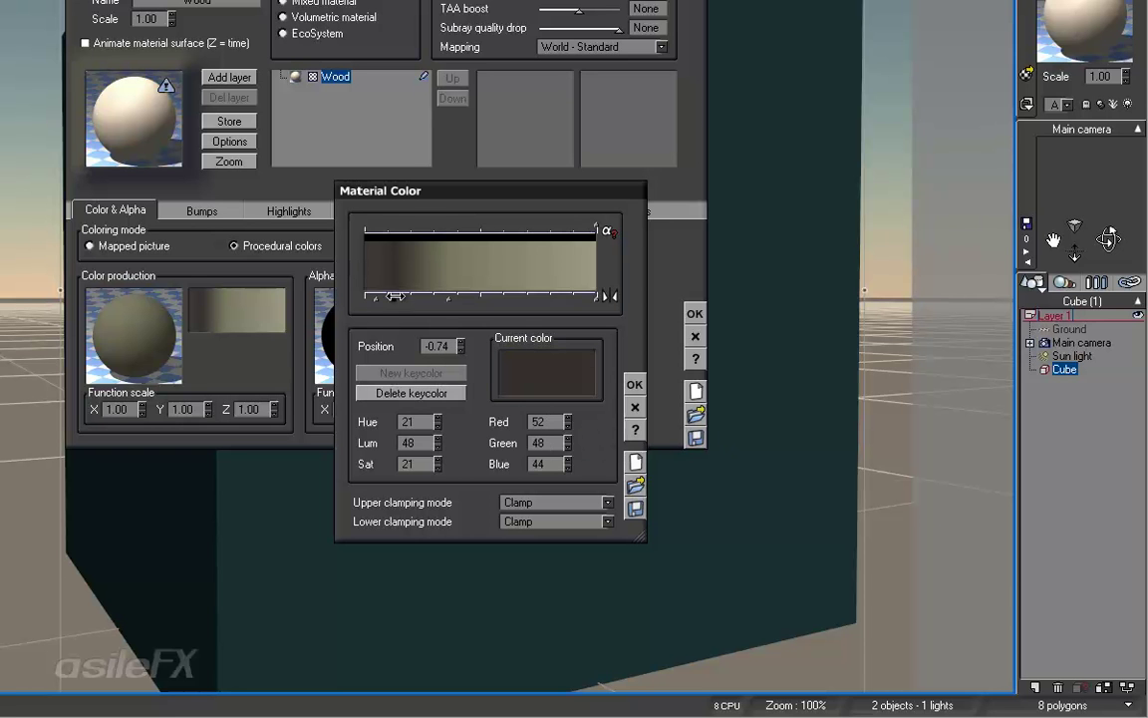
Accept the material color gradient, open the color production function for editing, and move its constant node up from the Filter node.
click(377, 297)
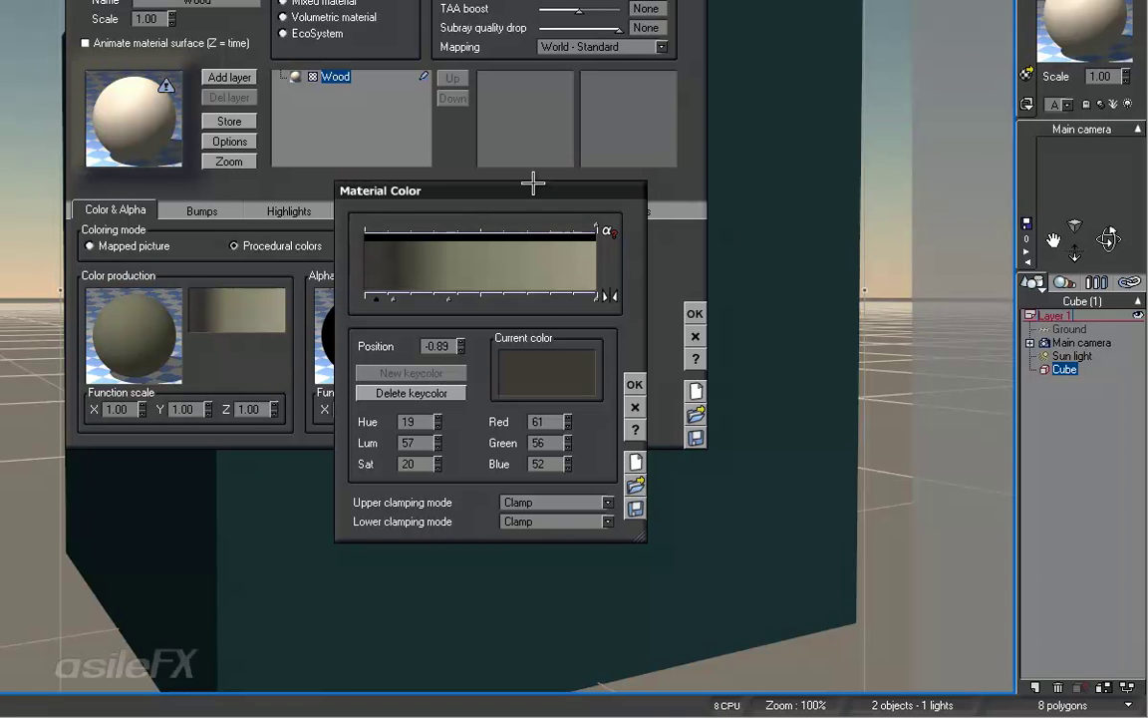
click(634, 383)
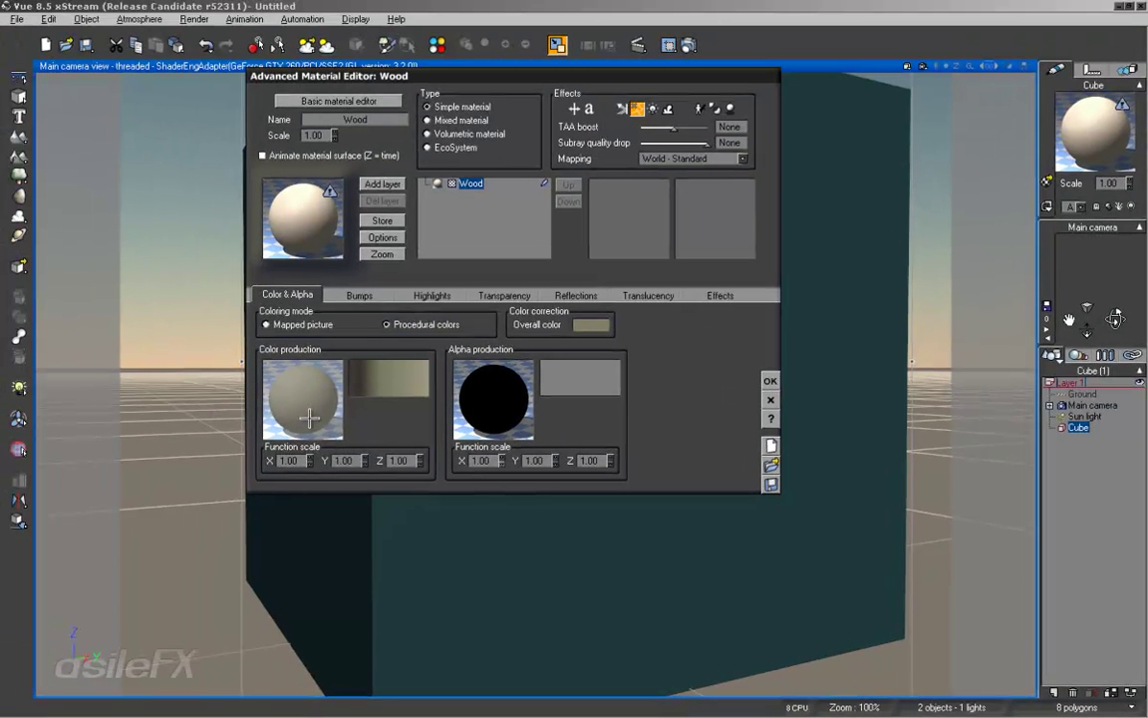
right_click(310, 418)
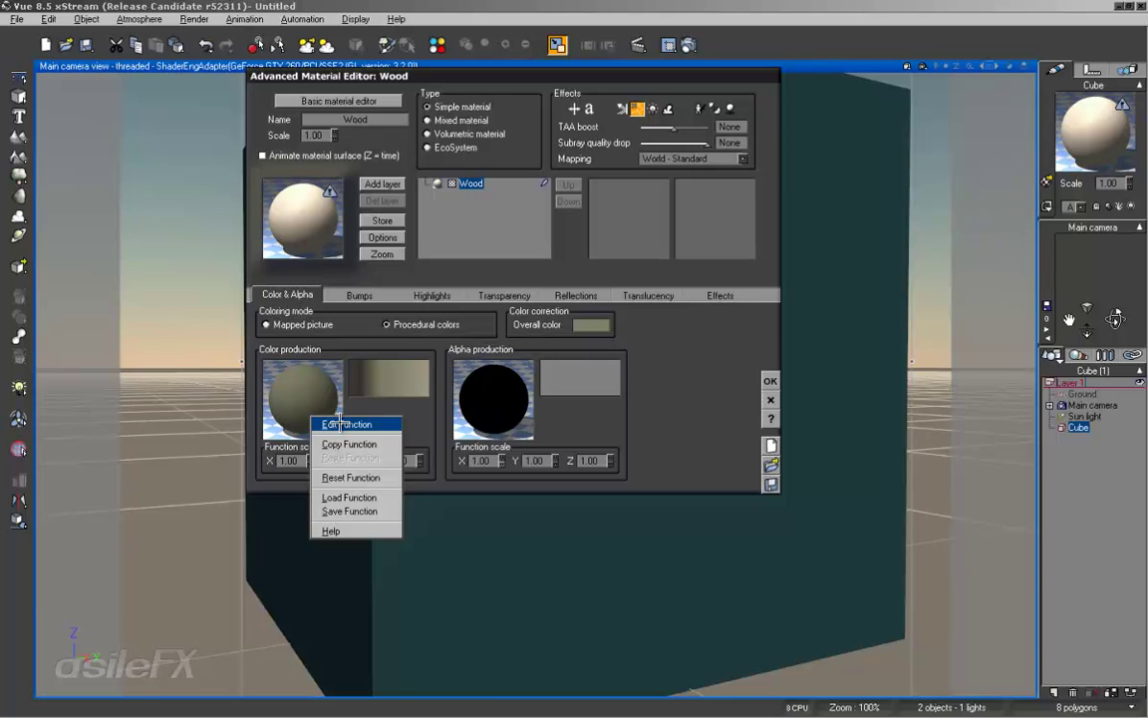
click(339, 424)
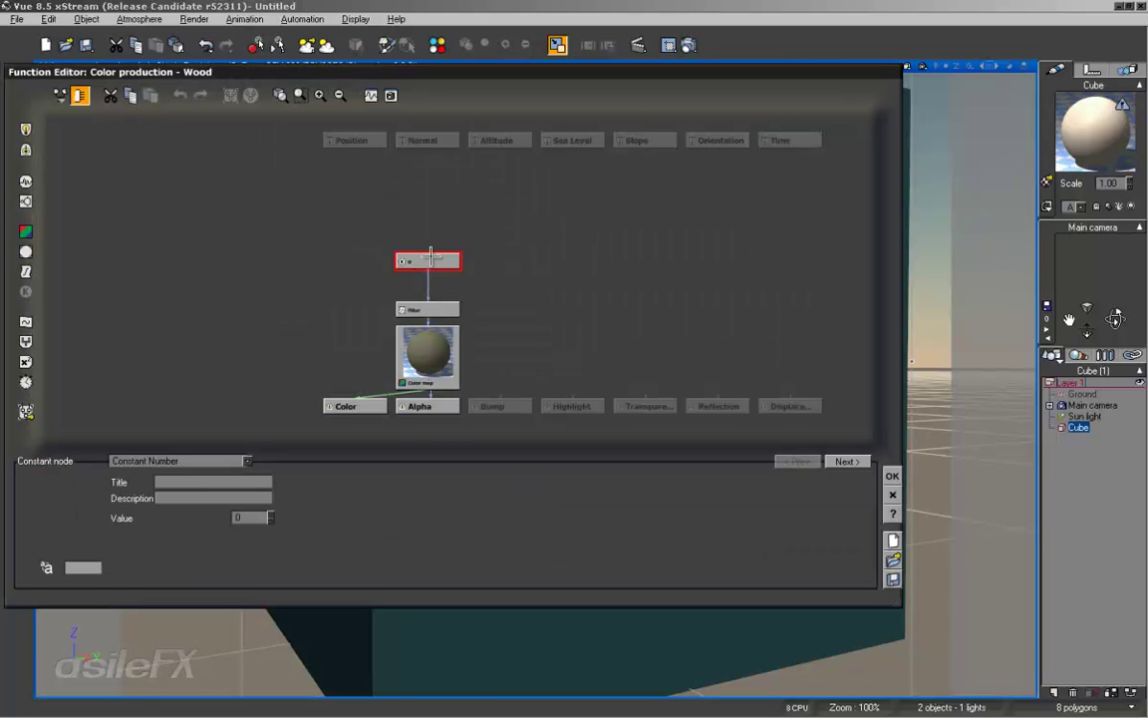
drag(431, 257, 430, 233)
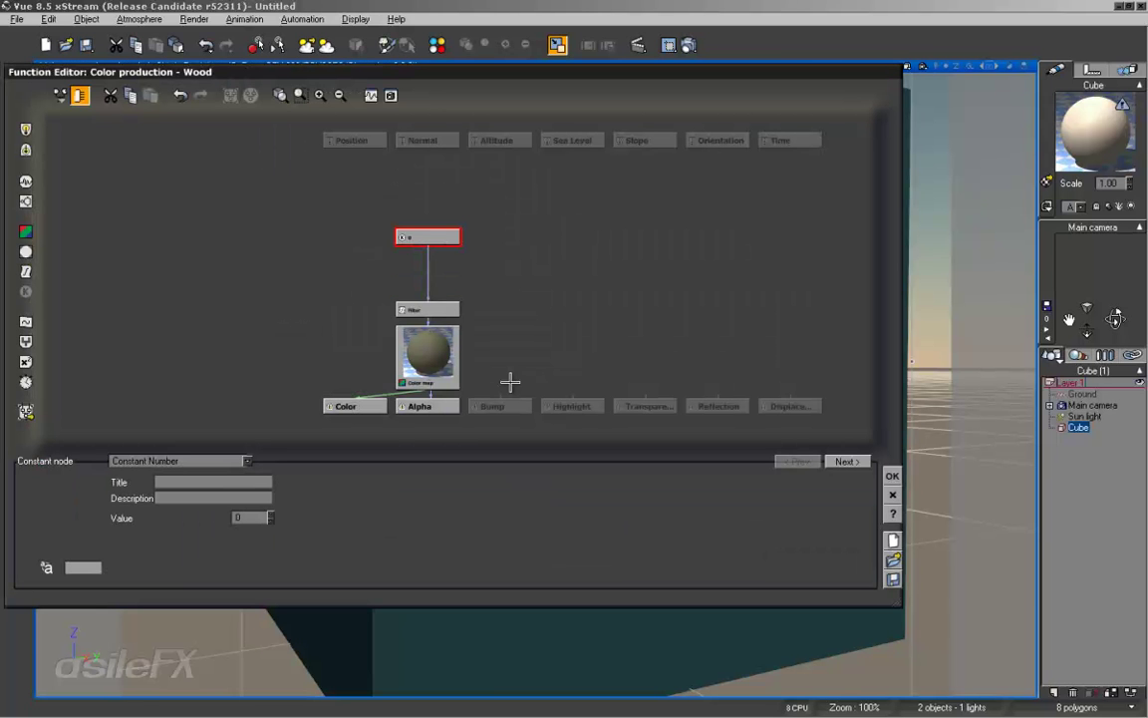
Review the gradient stored in the Color map node of the color production function.
click(427, 344)
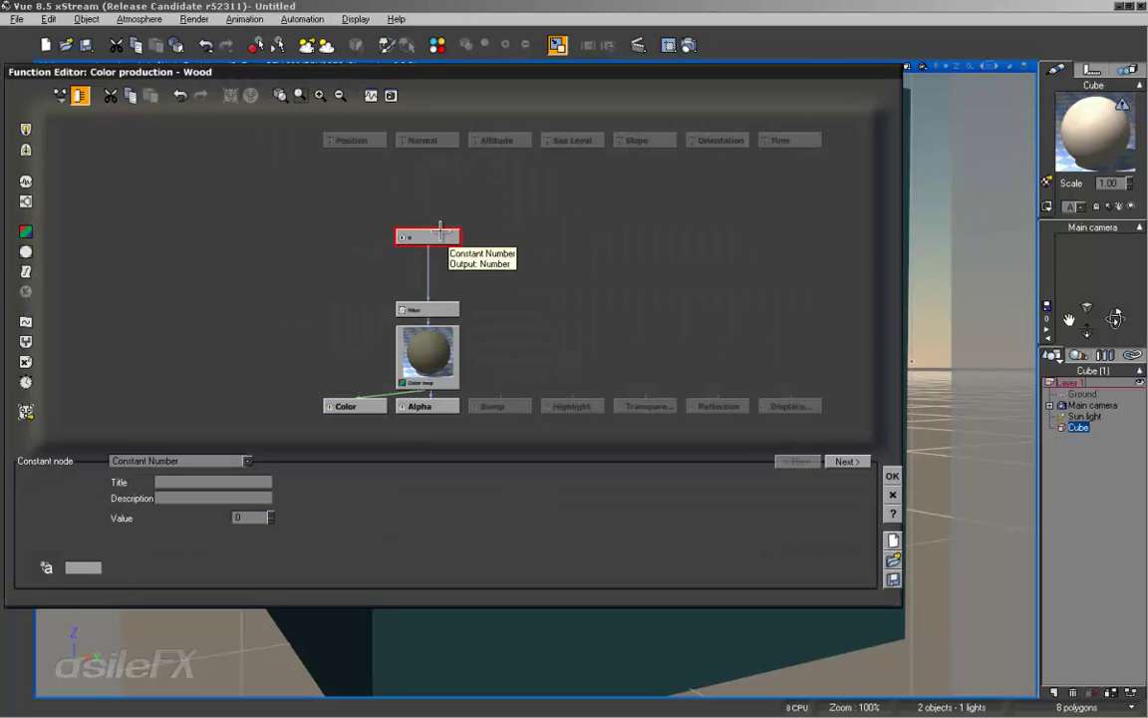
click(443, 354)
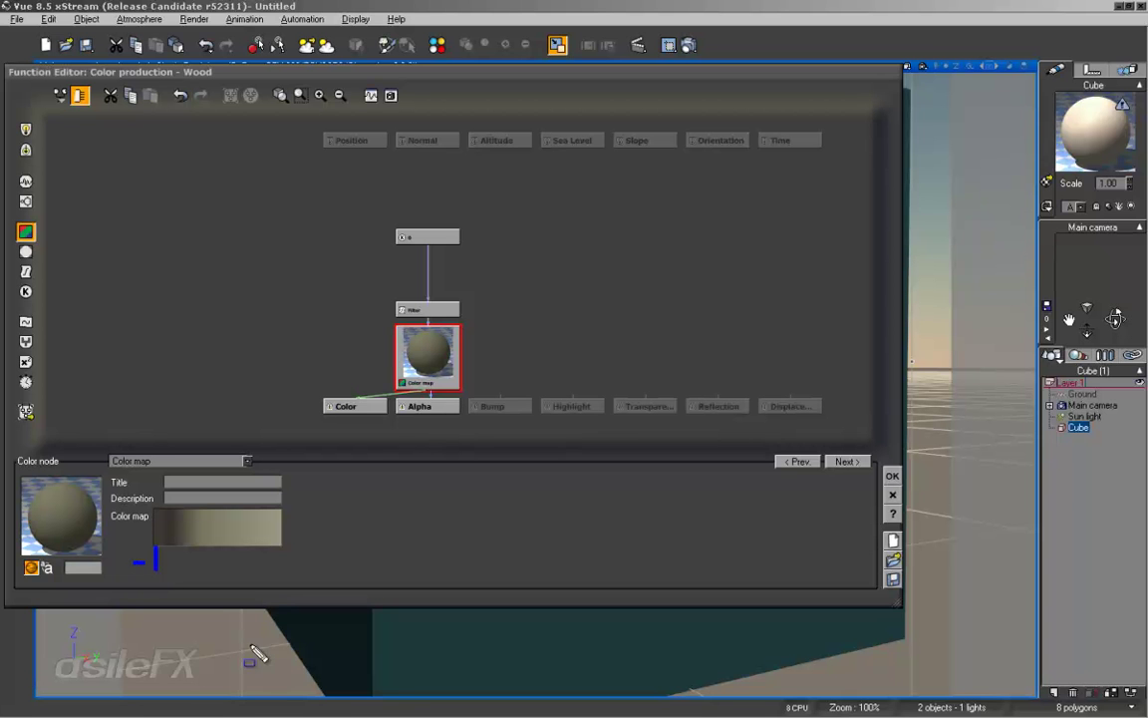
click(284, 566)
click(223, 565)
right_click(200, 536)
click(215, 547)
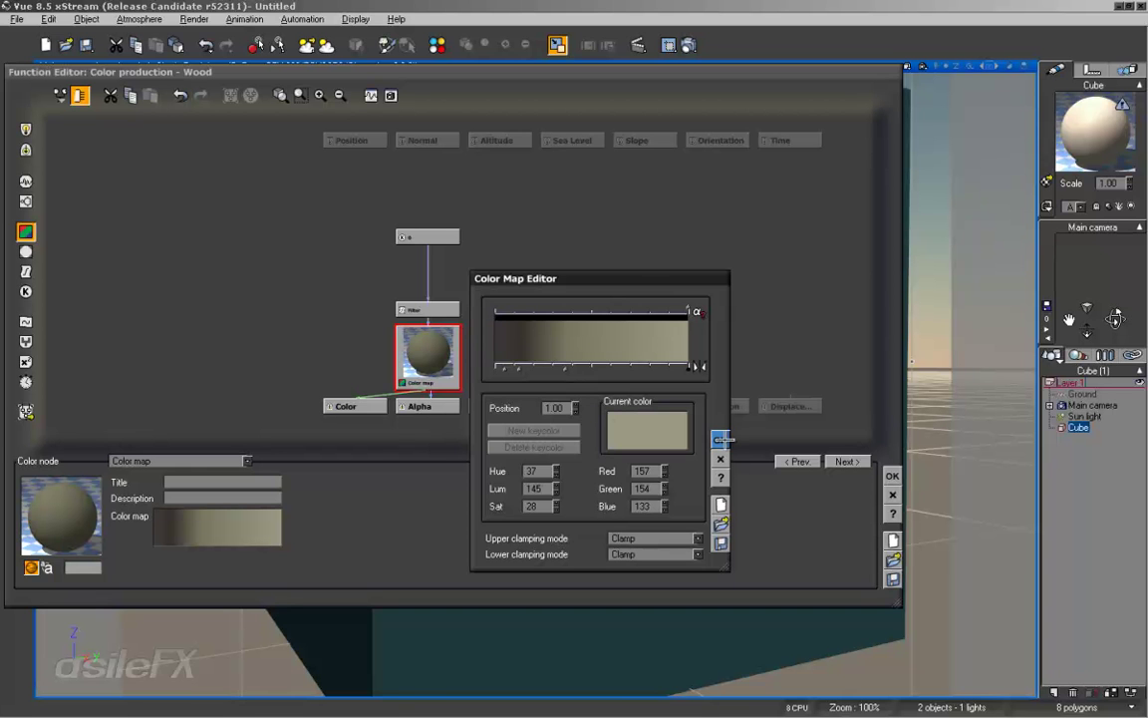
click(722, 439)
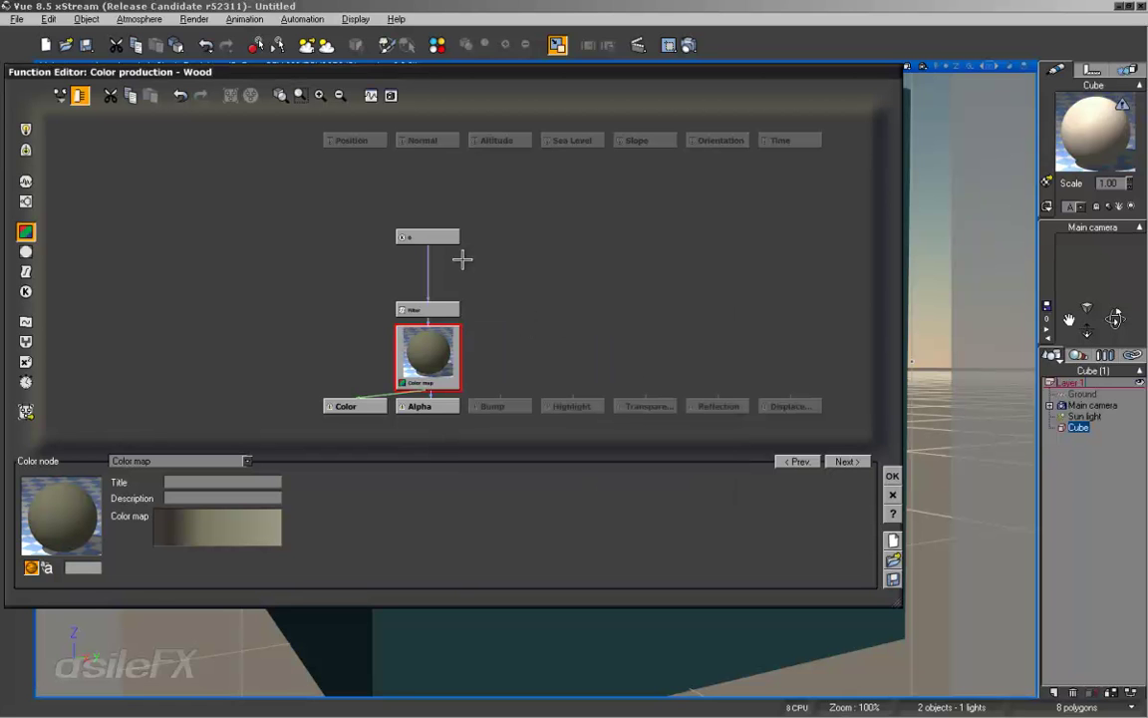
Reposition the constant number node above the Filter node and replace it with a Simple Fractal node.
mouse_move(430, 241)
mouse_down()
mouse_move(429, 191)
mouse_move(429, 220)
mouse_up()
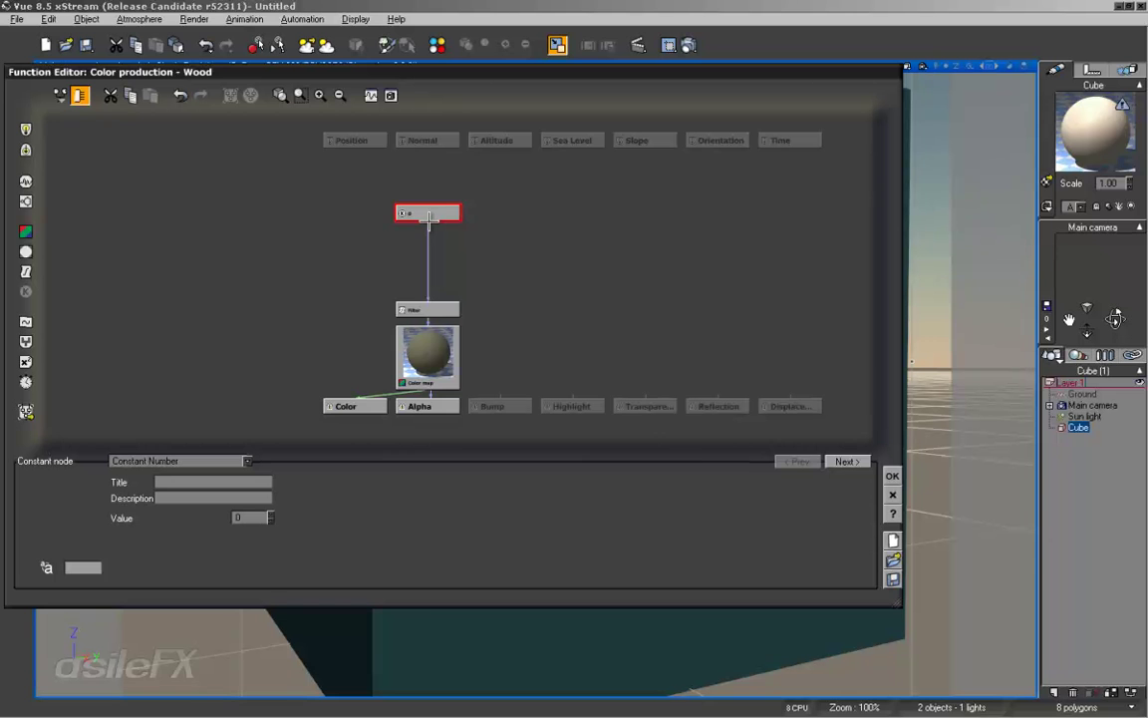
click(318, 94)
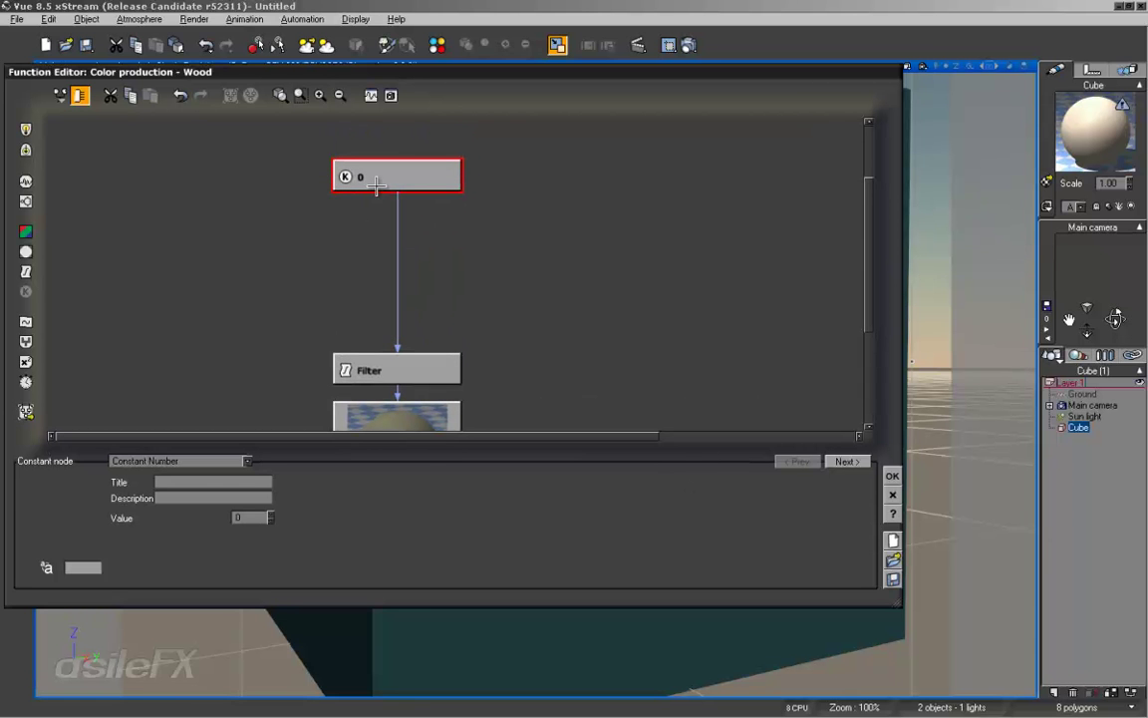
drag(354, 179, 354, 227)
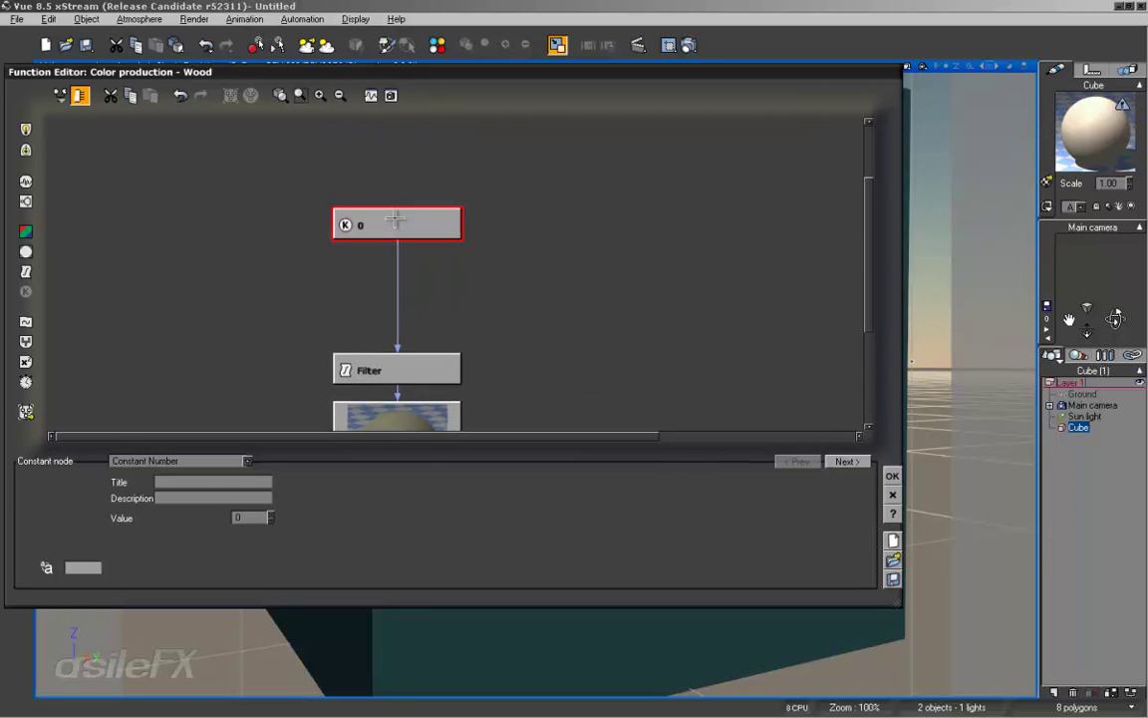
click(26, 201)
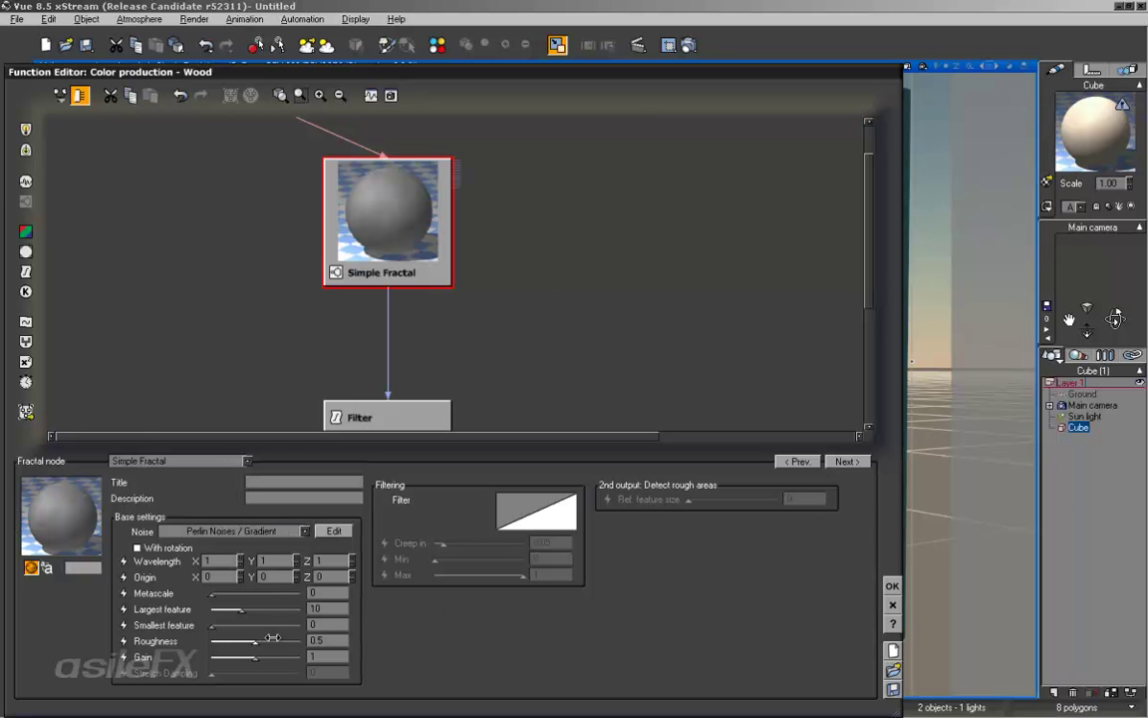
Lower the Simple Fractal node's roughness to about 0.377.
drag(276, 641, 267, 641)
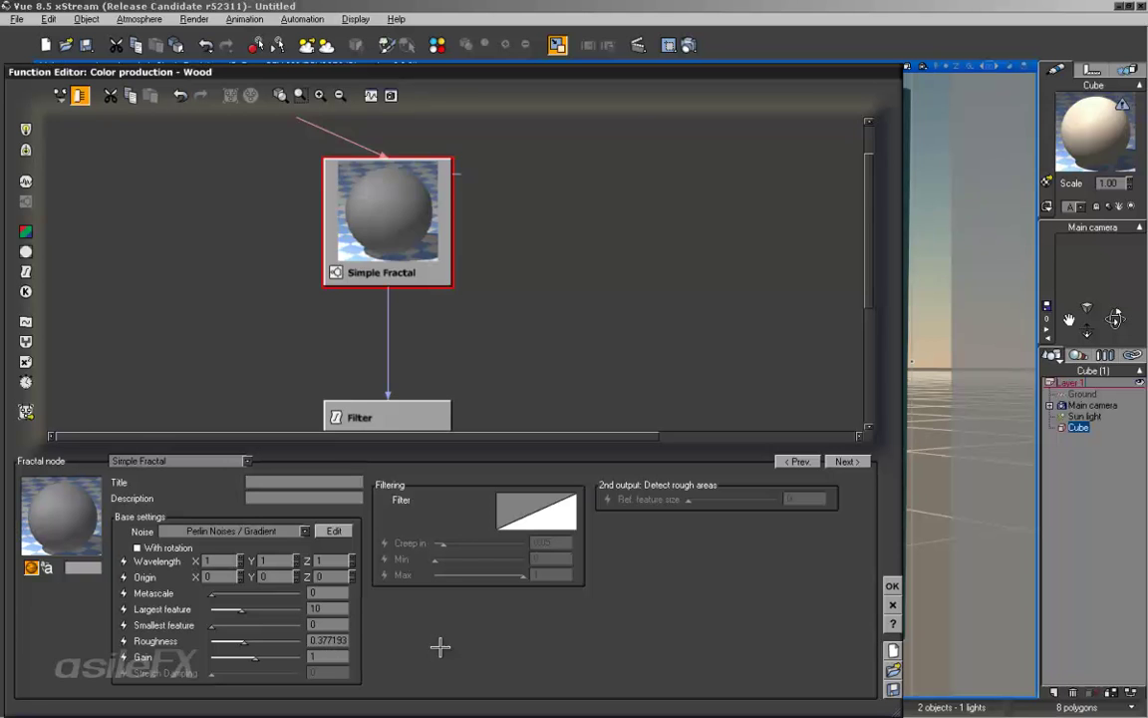
scroll(492, 261, down, 4)
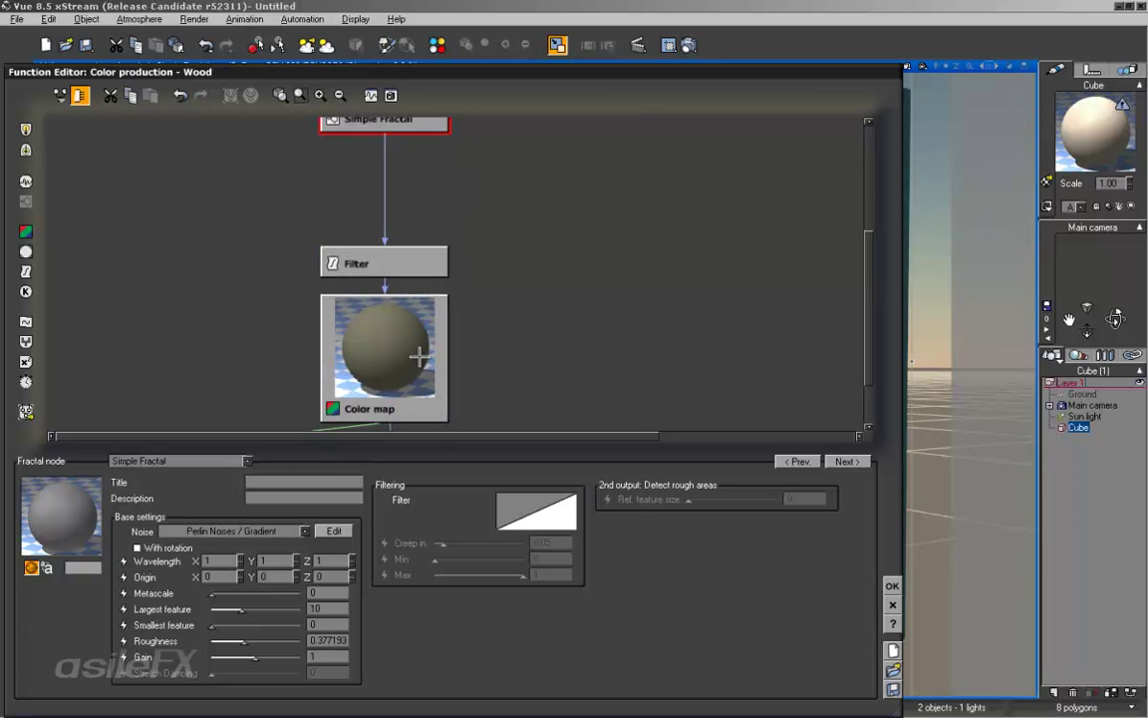
scroll(458, 381, up, 4)
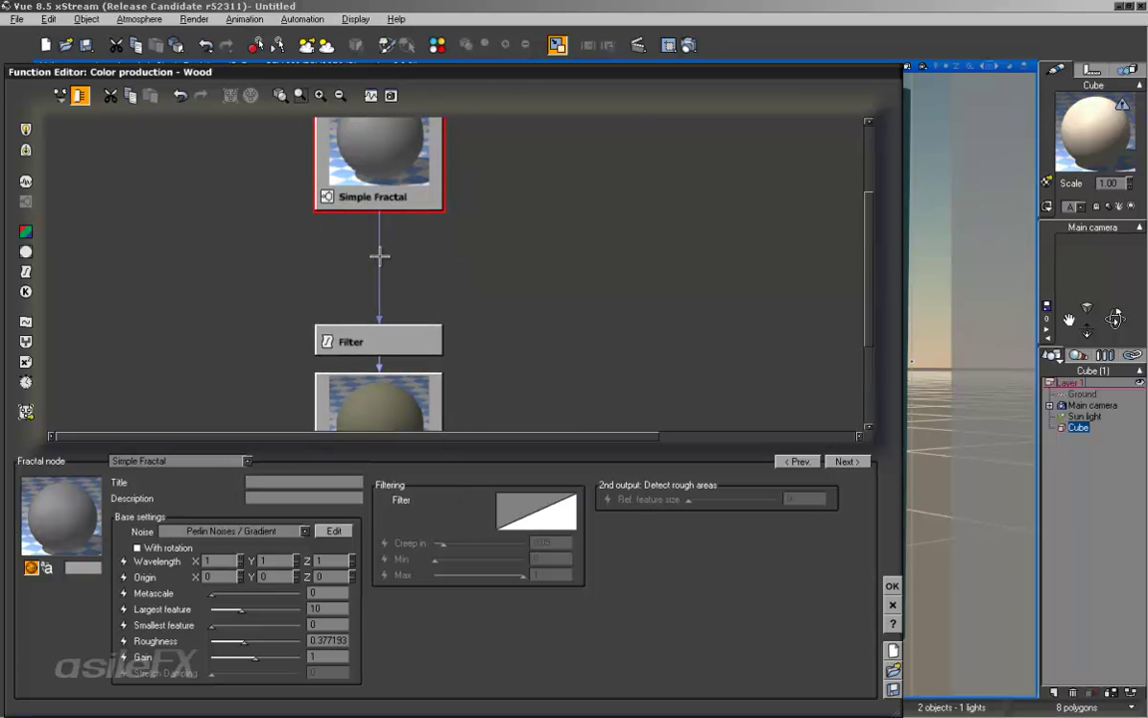
drag(502, 87, 498, 52)
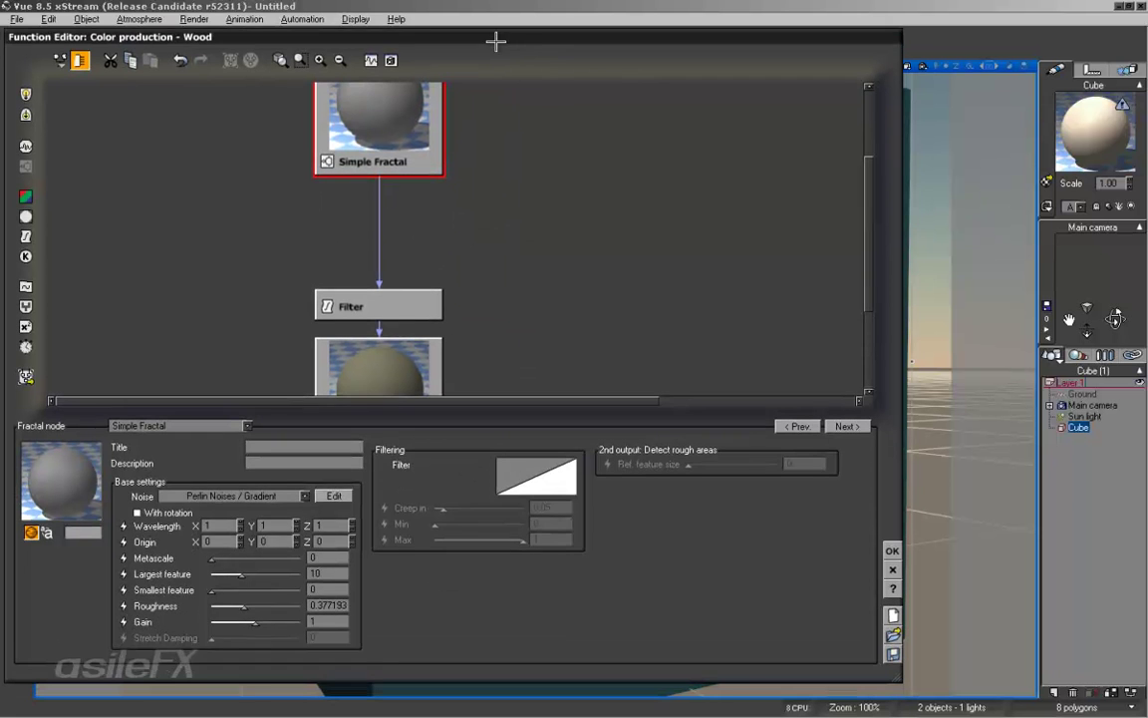
Show the function preview graphs for the Simple Fractal node, zoom their scale out to 0.00, and place them clear of the node settings.
click(371, 59)
drag(300, 466, 923, 453)
drag(743, 657, 736, 657)
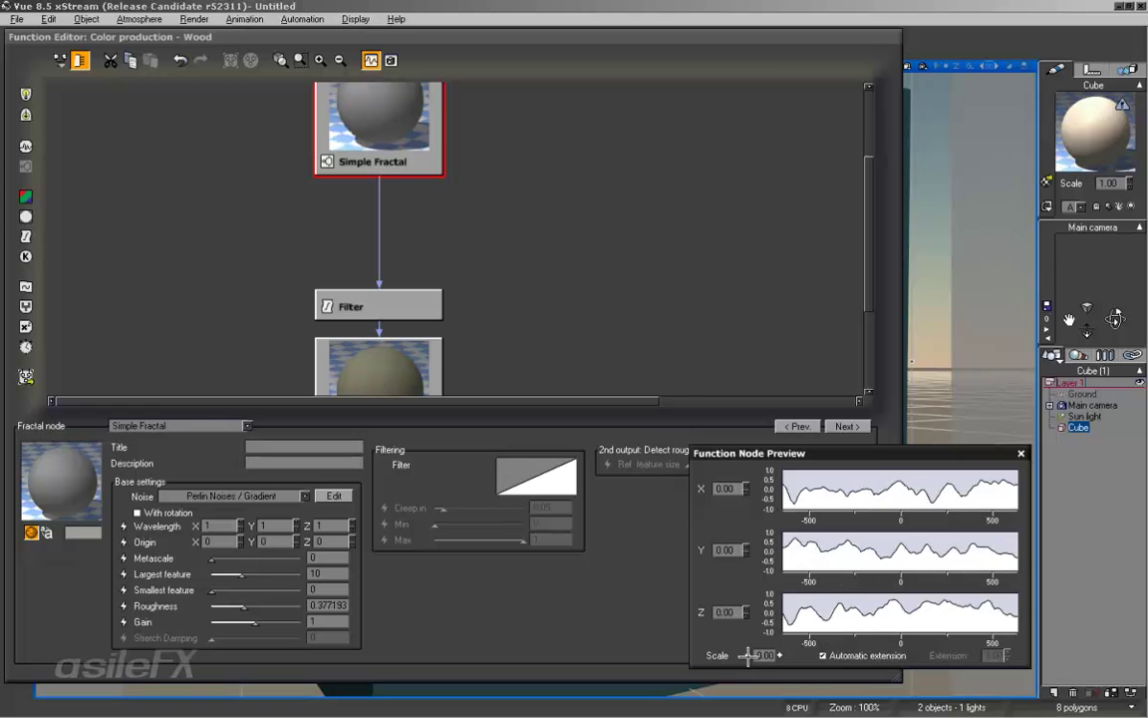
drag(873, 461, 897, 485)
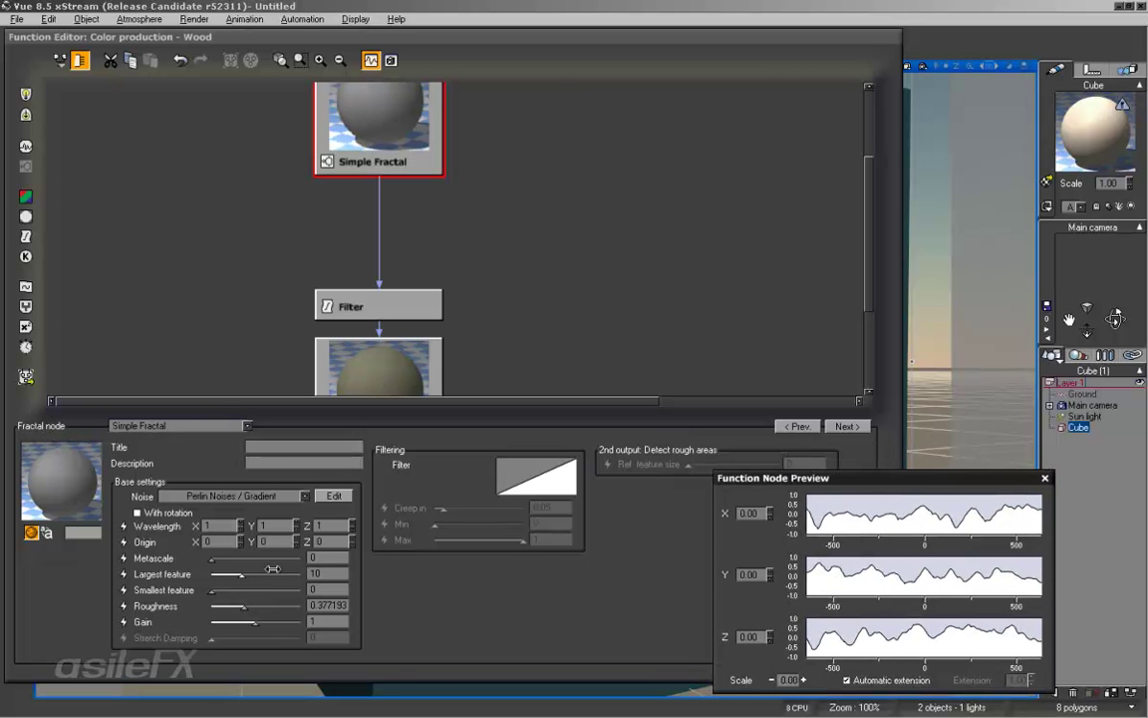
Set the fractal's largest feature to about 3.23 and its Z wavelength to 5.
drag(272, 568, 228, 575)
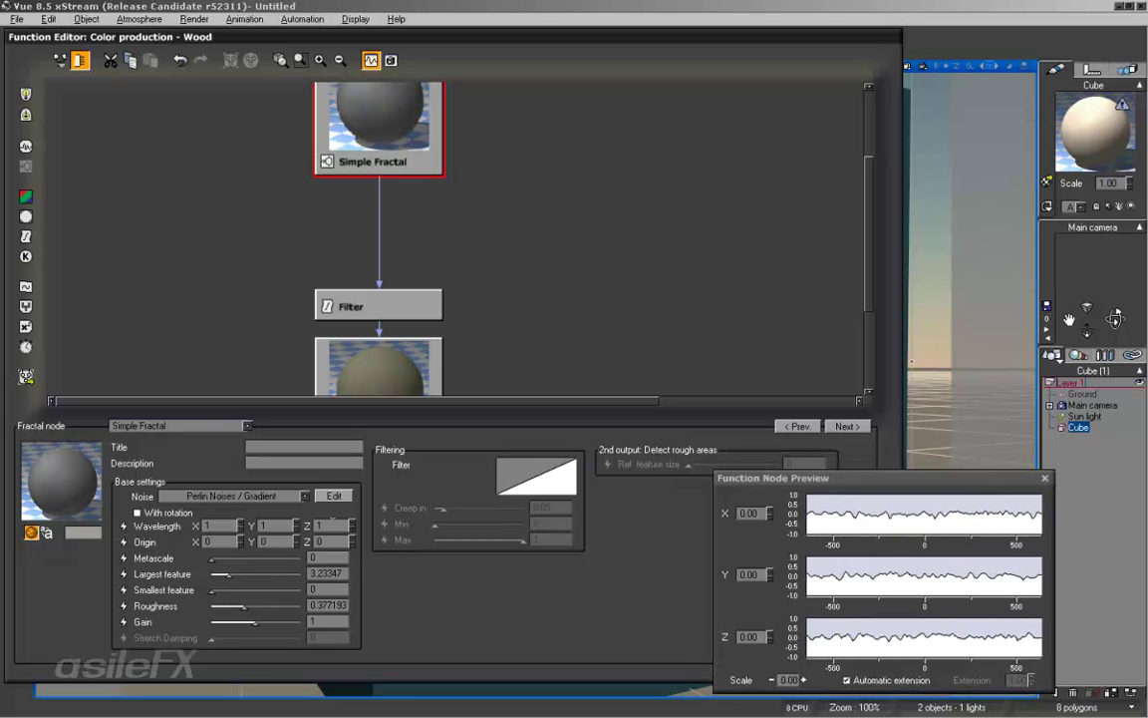
click(329, 524)
text(2)
key(Return)
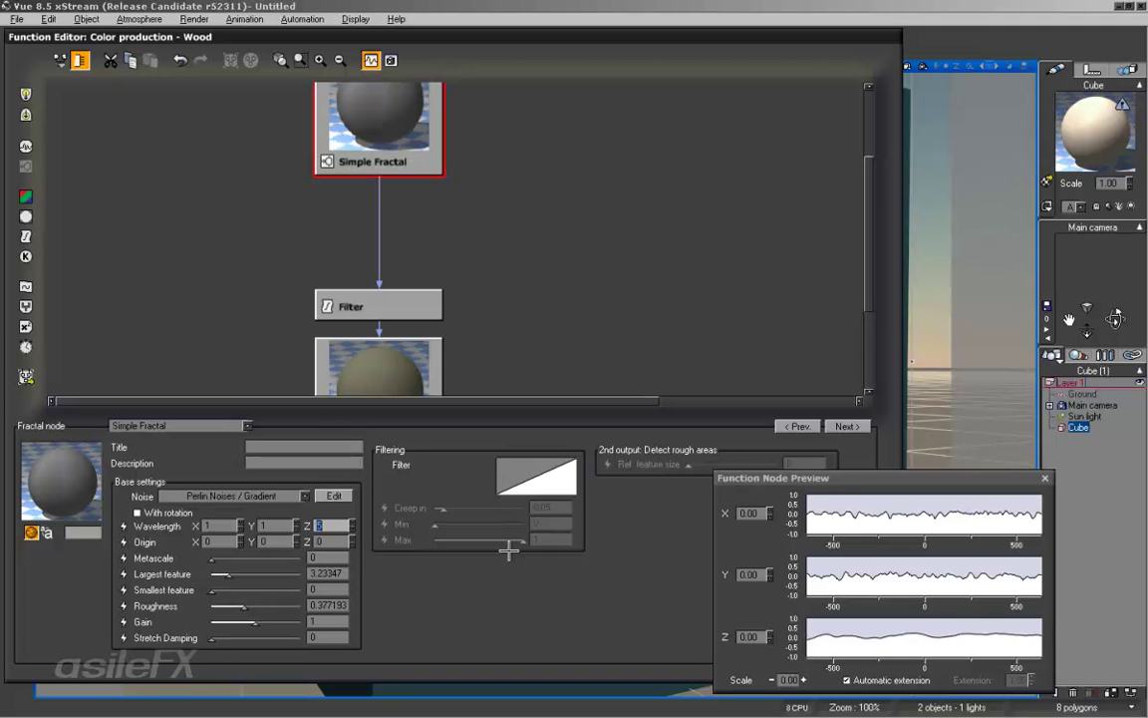
mouse_move(512, 314)
right_down()
mouse_move(516, 287)
mouse_move(510, 303)
right_up()
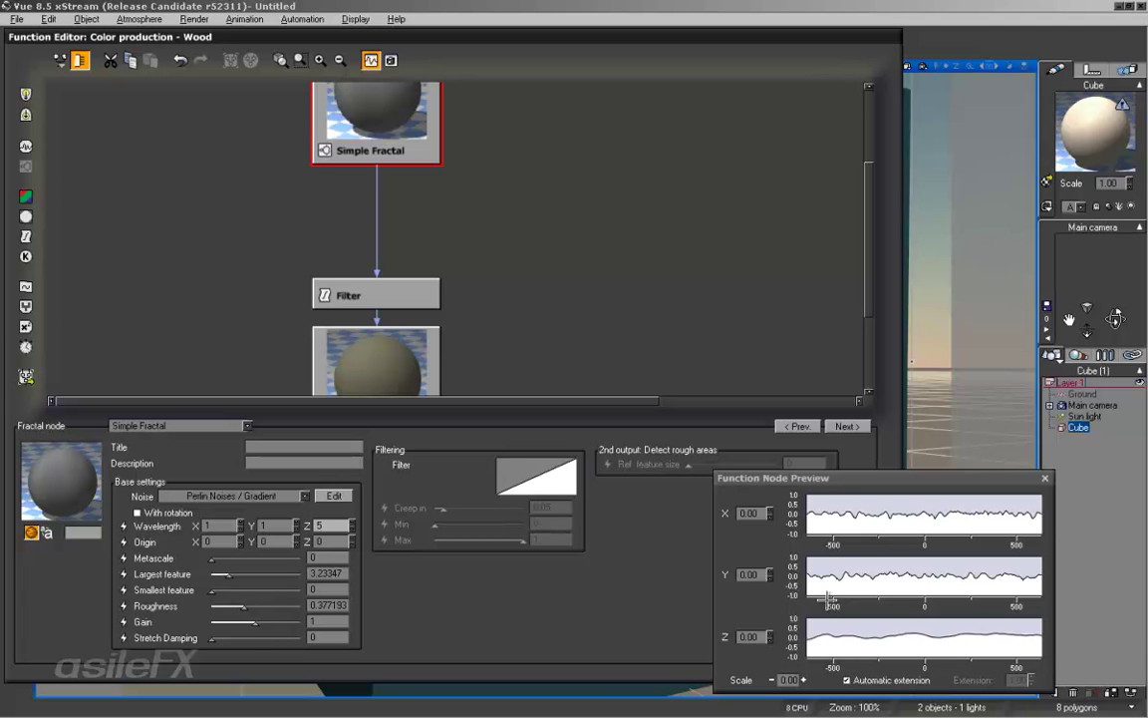
Raise the Simple Fractal's gain to about 5.24, and accept the color function and the Wood material.
drag(262, 621, 282, 621)
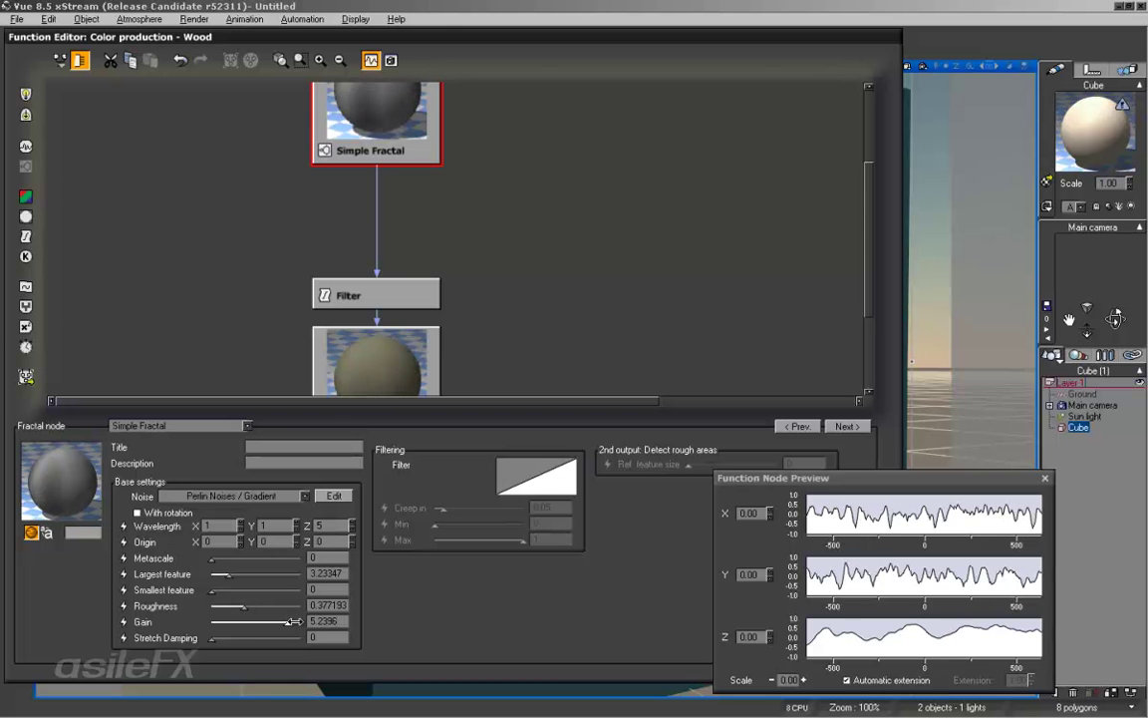
drag(802, 479, 769, 282)
scroll(439, 239, down, 3)
click(893, 553)
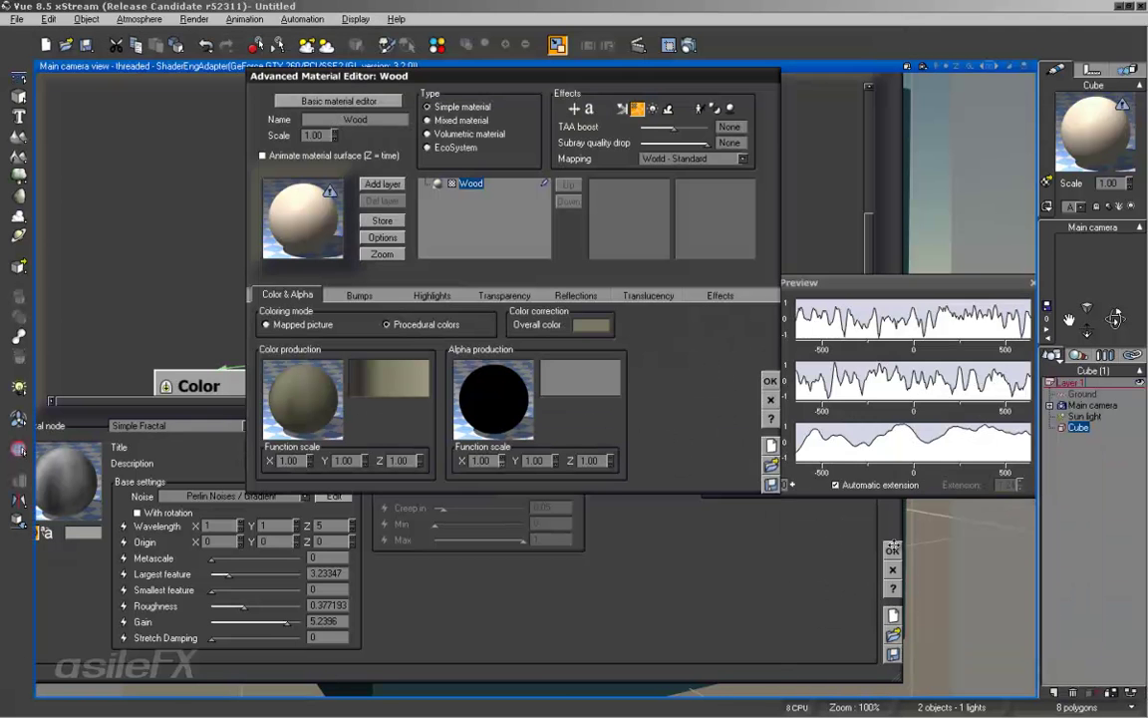
click(766, 377)
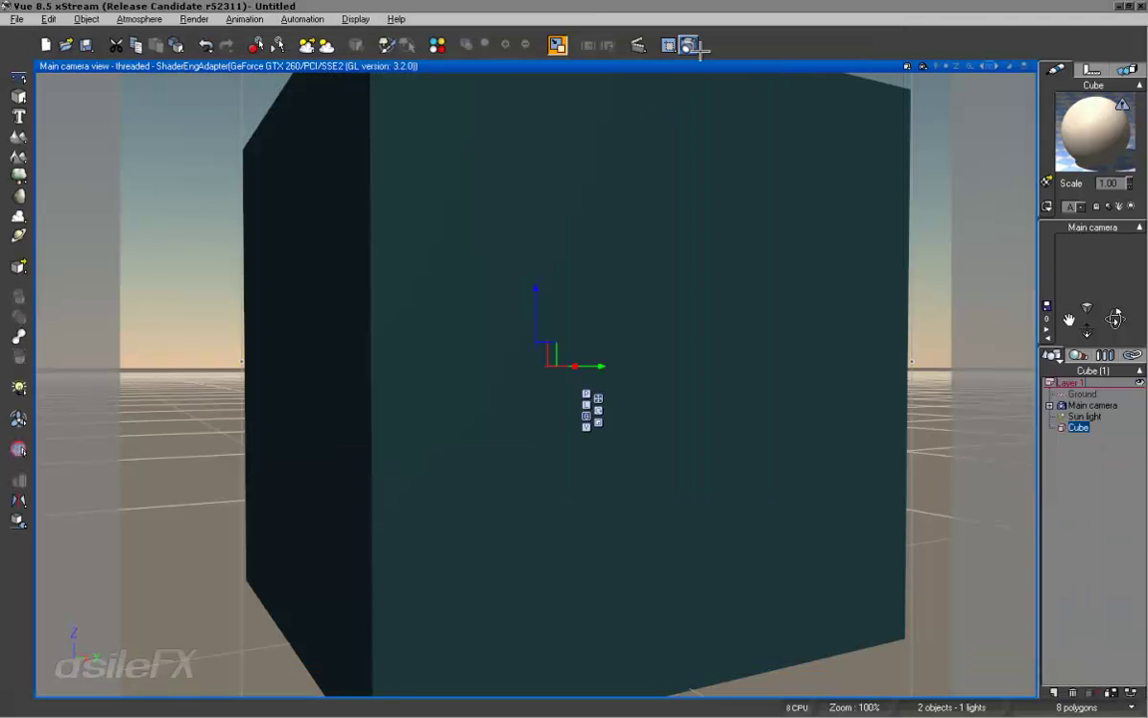
Set the render destination to screen at 800x600, render the cube to check the material, and close the render.
click(638, 45)
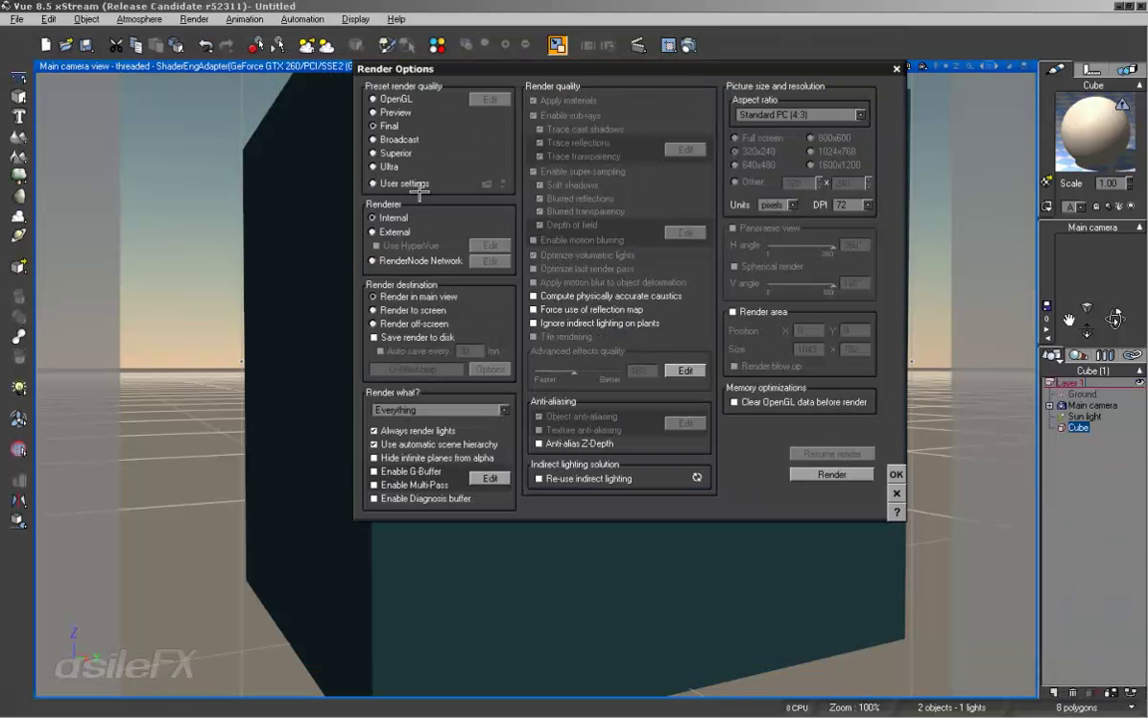
click(375, 310)
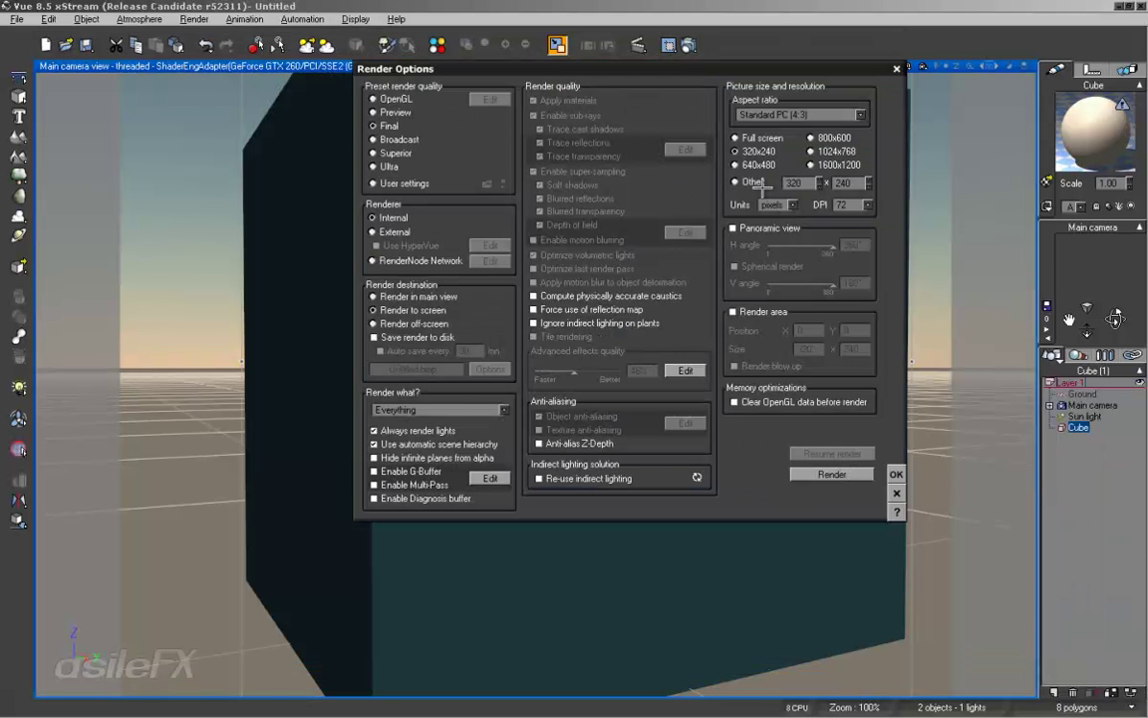
click(833, 475)
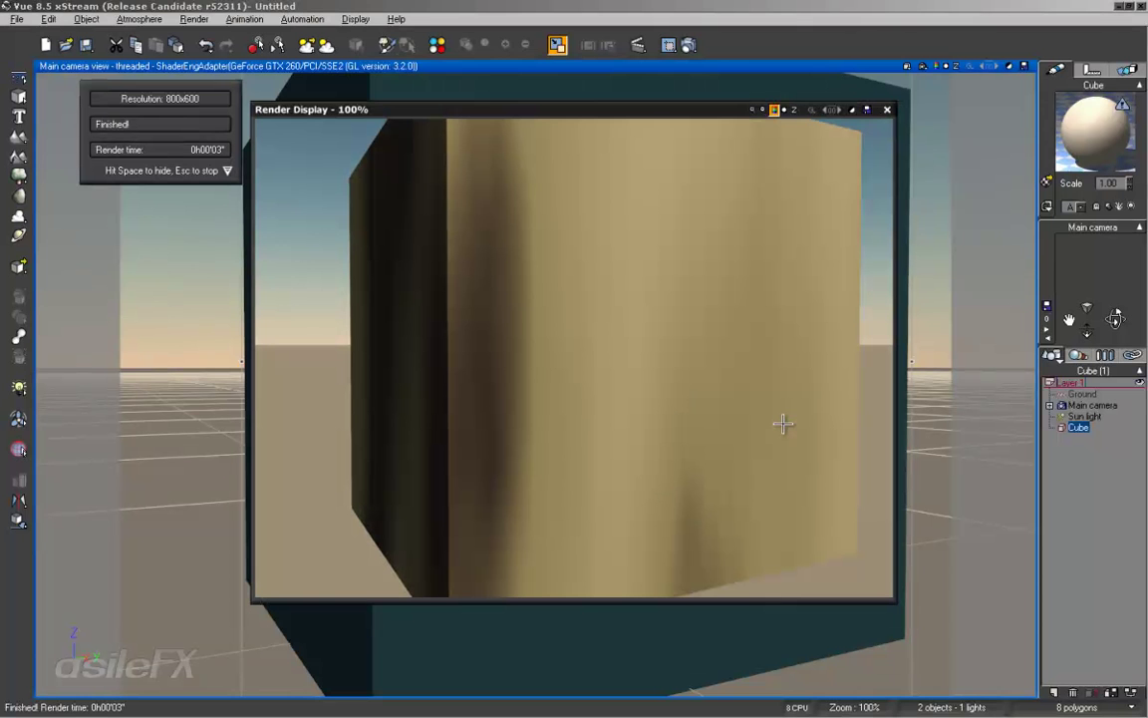
click(886, 109)
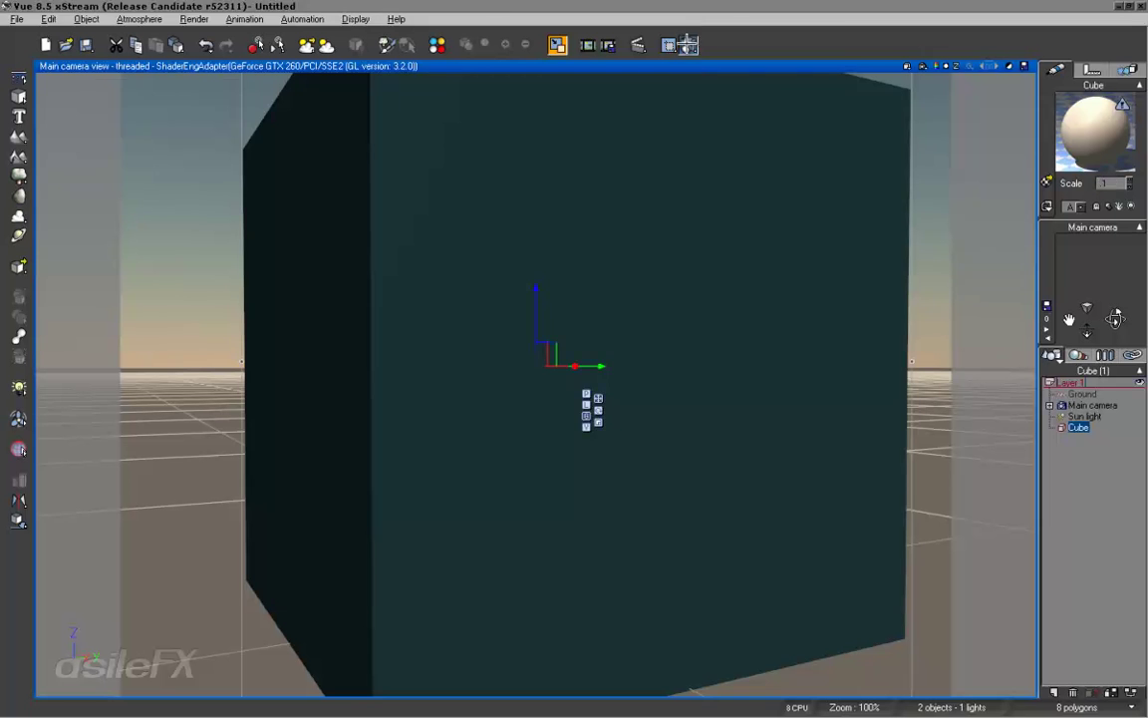
Set the cube's material scale to 0.10, render the cube again, and close the render.
click(688, 45)
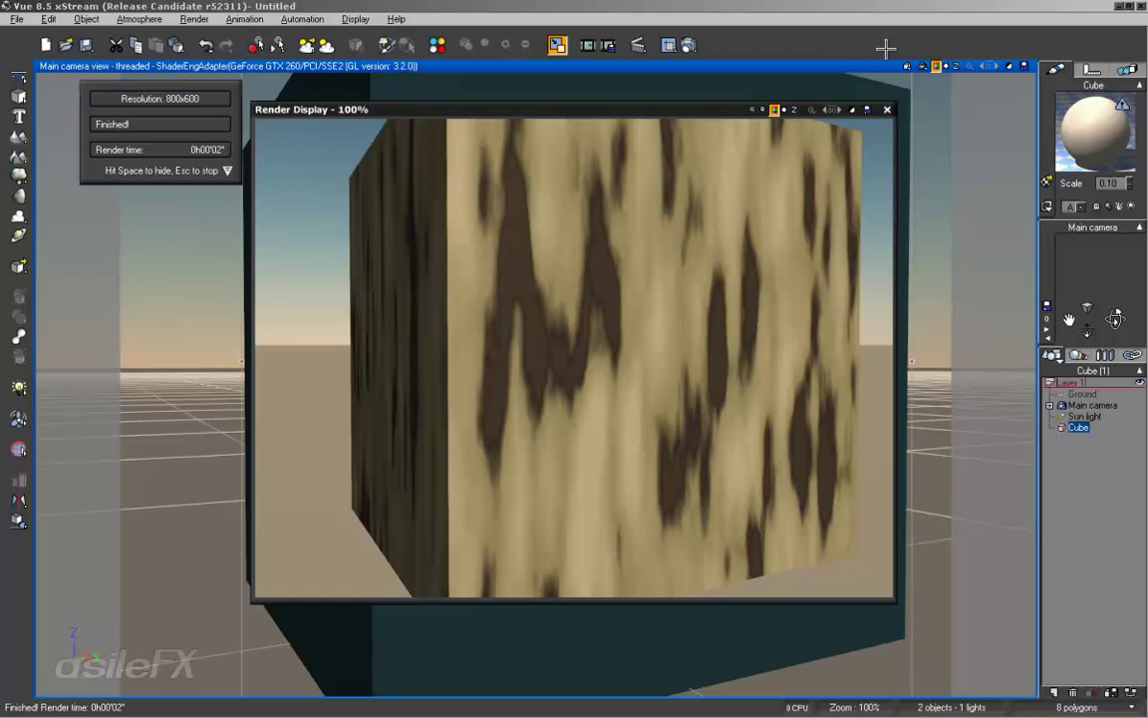
click(886, 109)
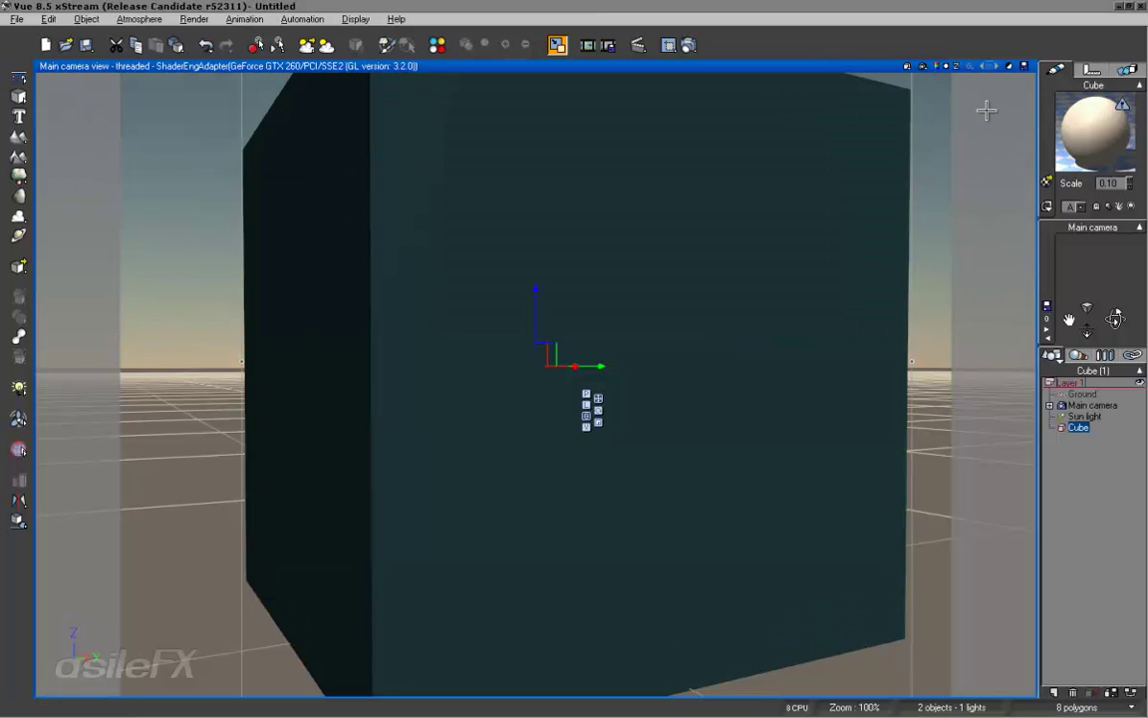
Set both the upper and lower clamping modes of the color map in the Wood material's color production function to Repeat.
double_click(1094, 129)
right_click(271, 380)
click(389, 387)
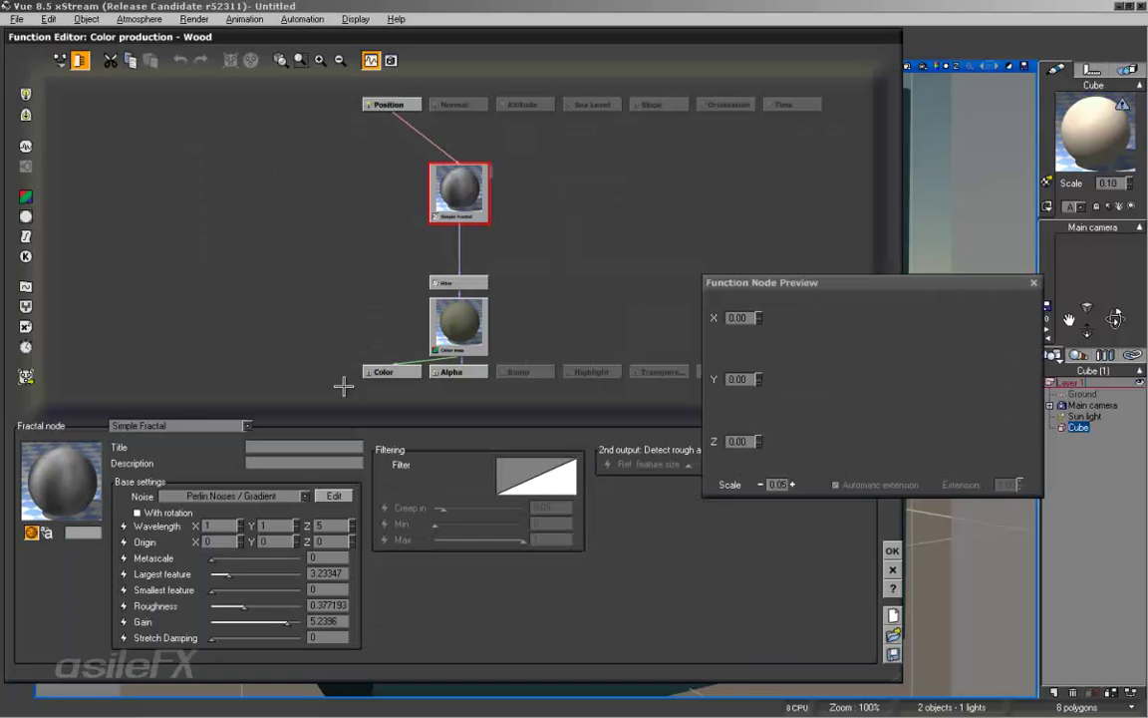
click(432, 341)
right_click(240, 476)
click(261, 486)
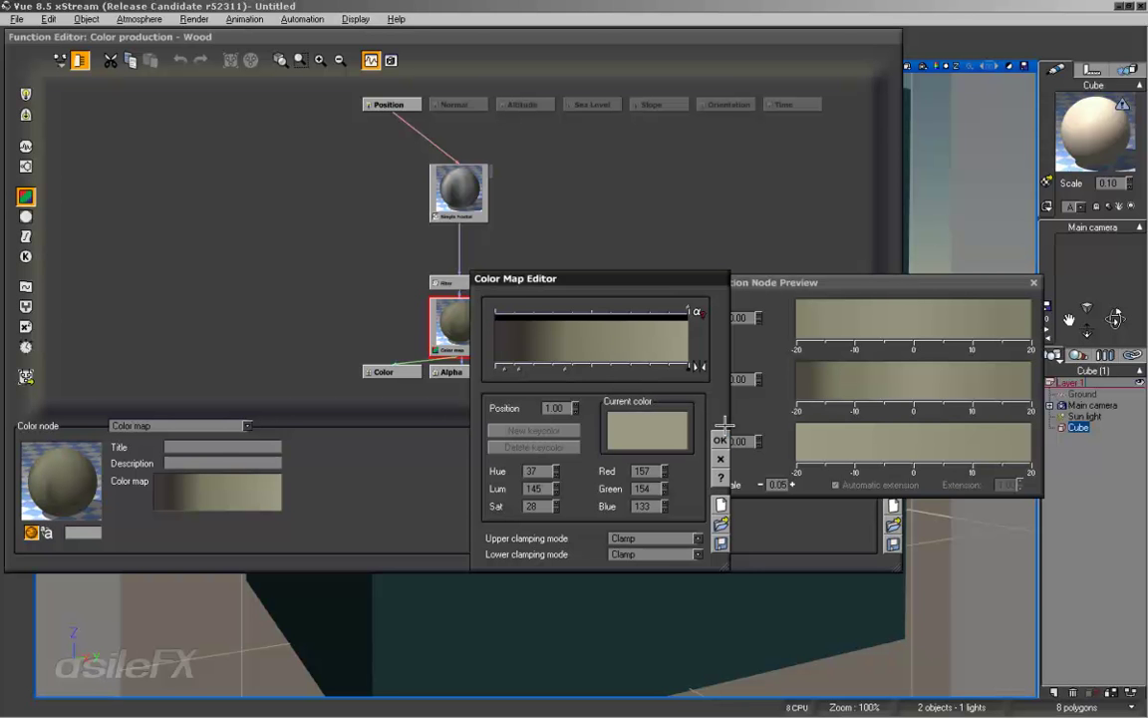
click(668, 538)
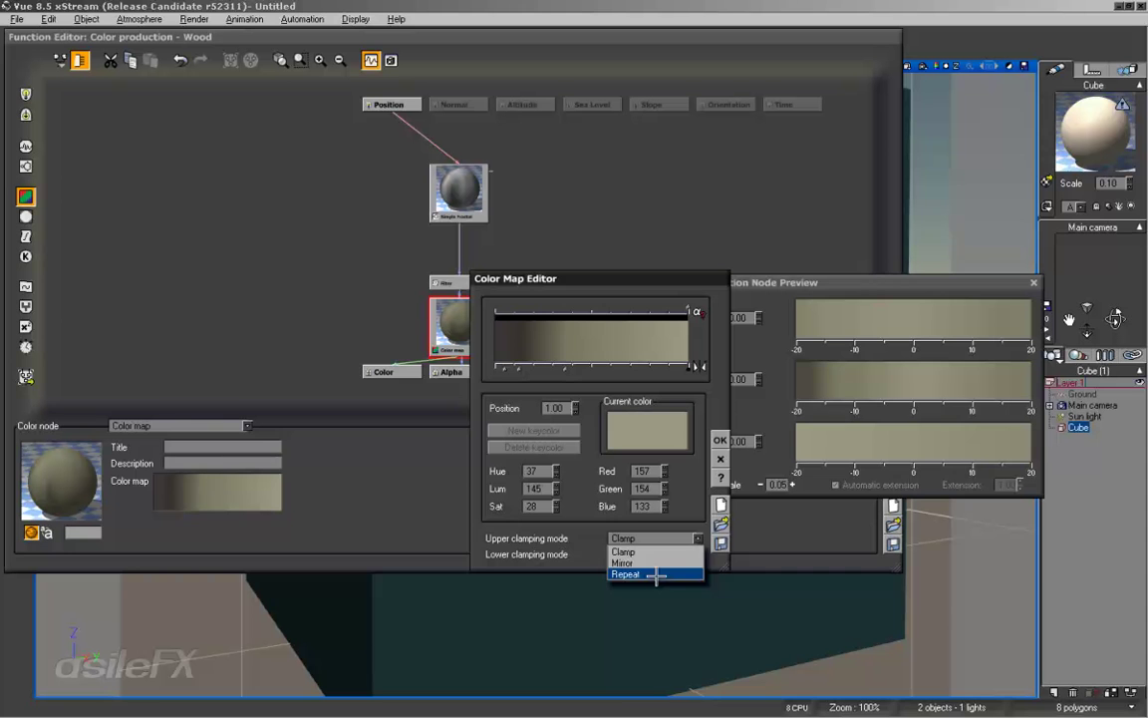
click(656, 576)
click(654, 555)
click(650, 590)
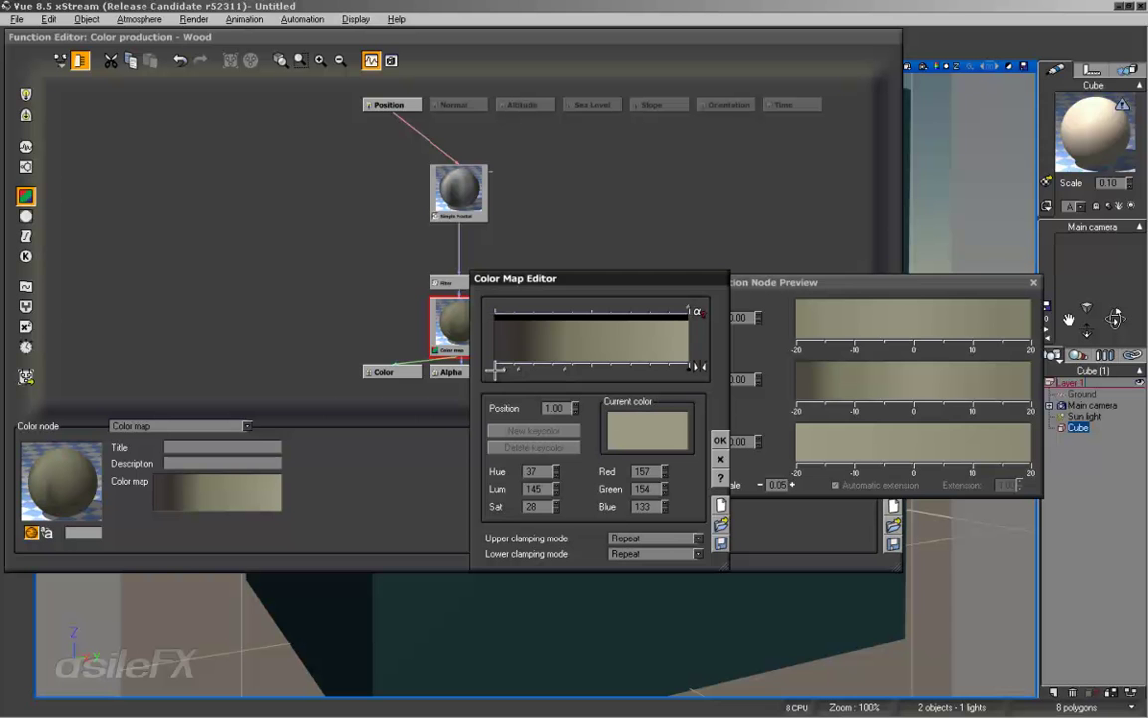
Accept the color map, set the Simple Fractal's gain to 10, and reduce the node preview scale to 0.01.
click(720, 440)
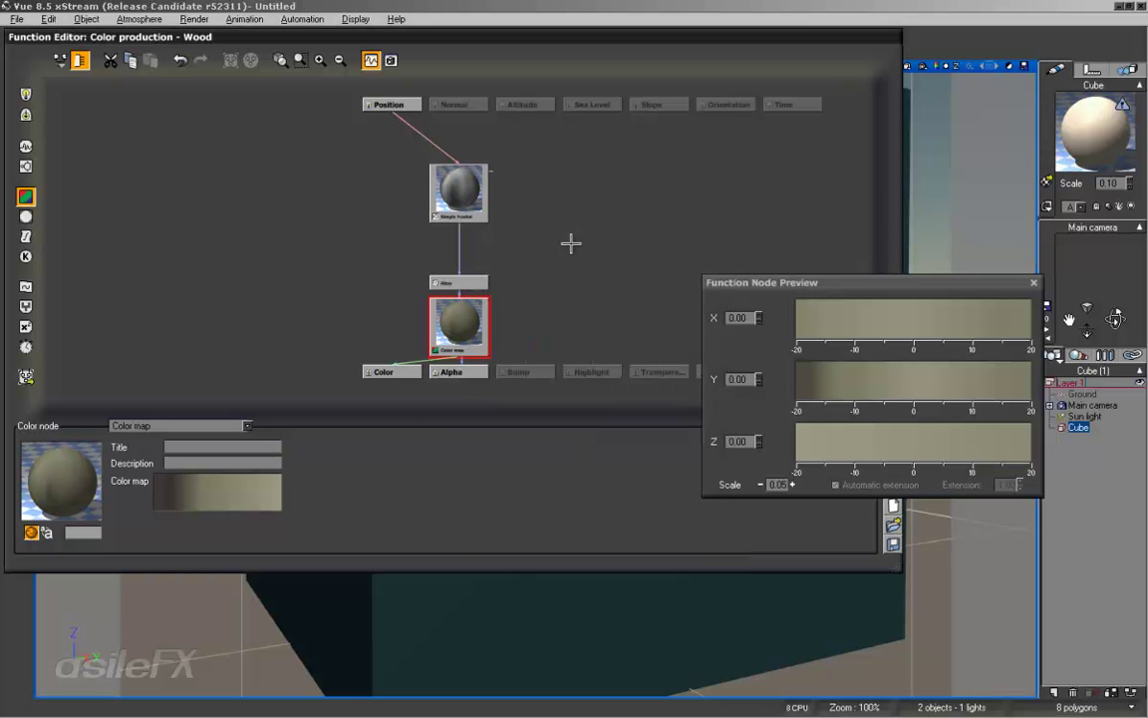
click(459, 189)
drag(289, 619, 301, 621)
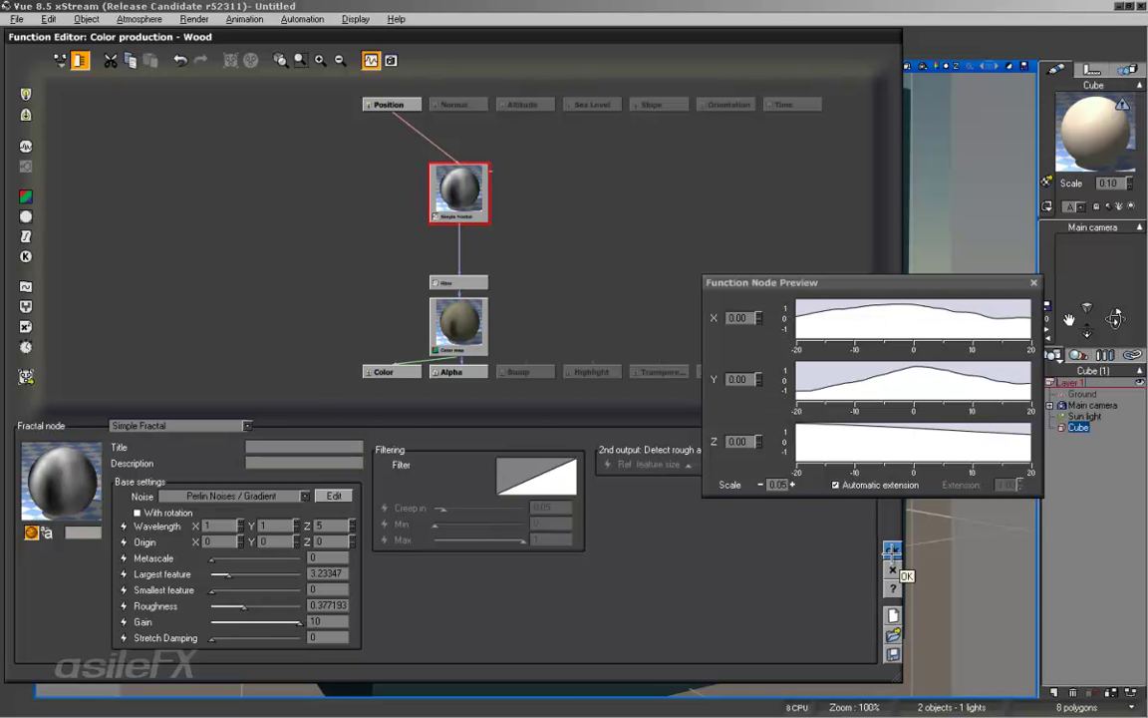
click(761, 485)
click(760, 484)
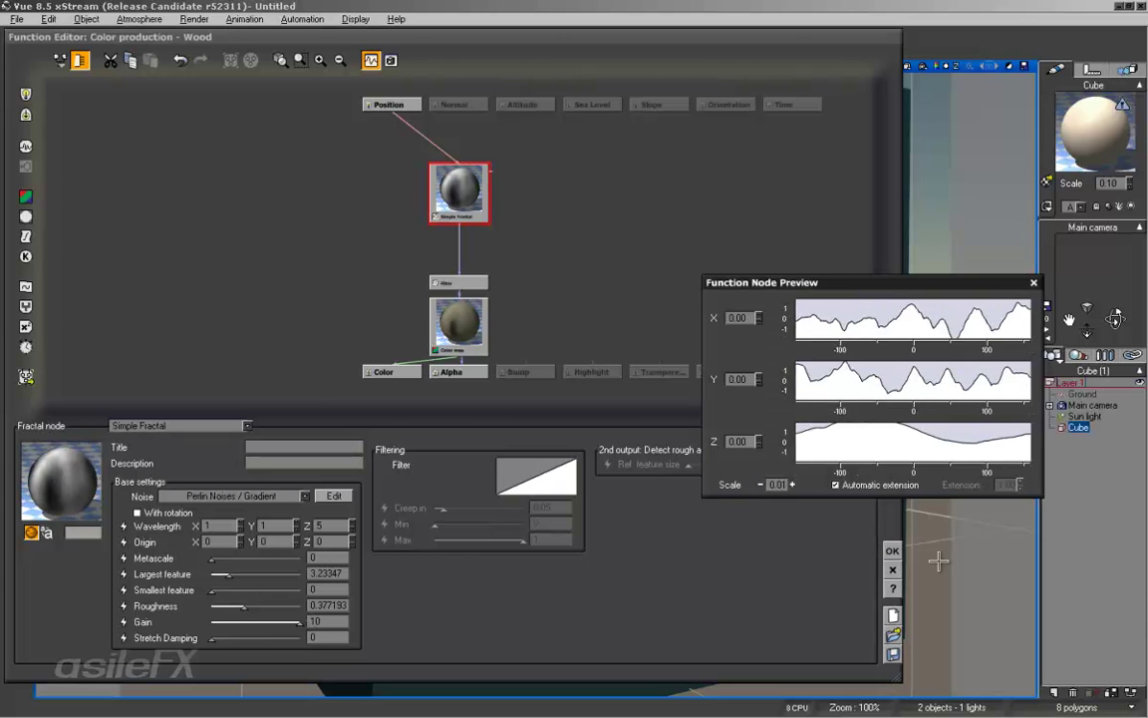
Accept the color function and the Wood material, render the cube, and close the render.
click(892, 550)
click(925, 458)
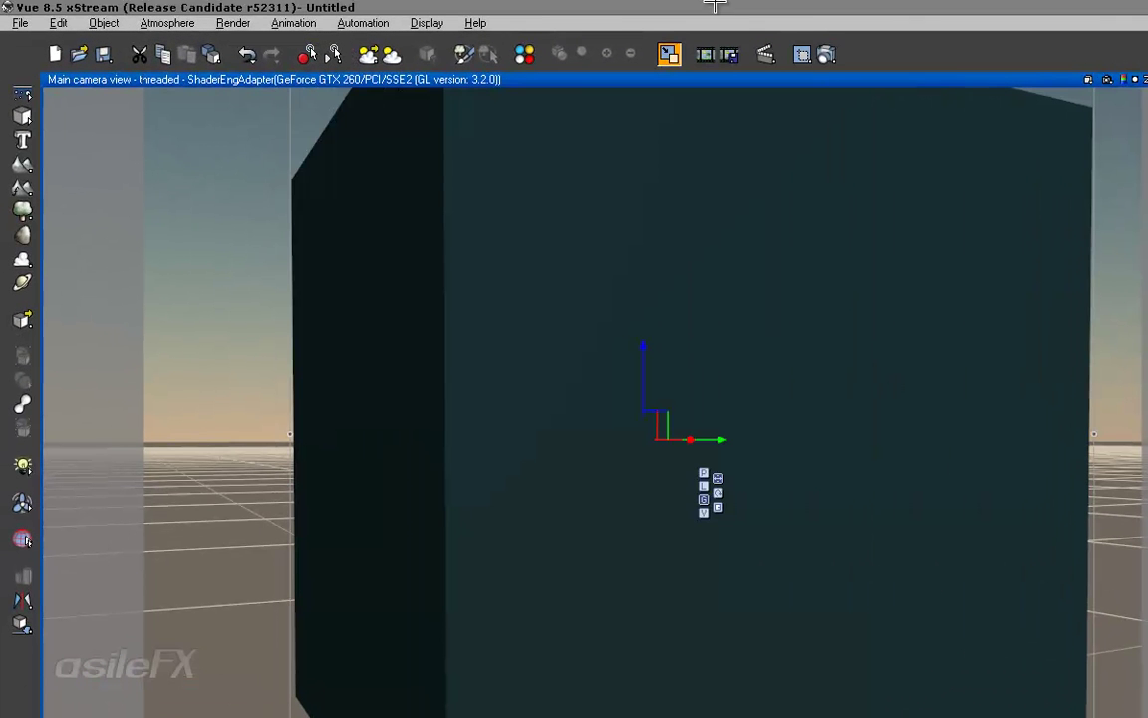
click(826, 54)
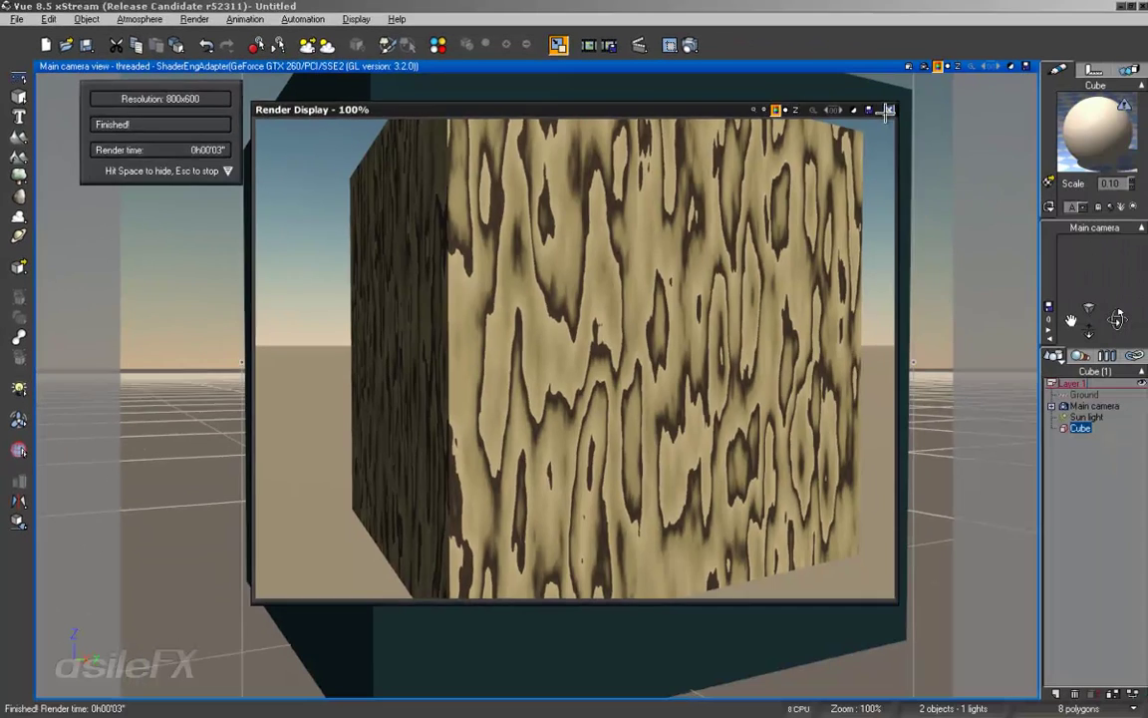
click(1026, 127)
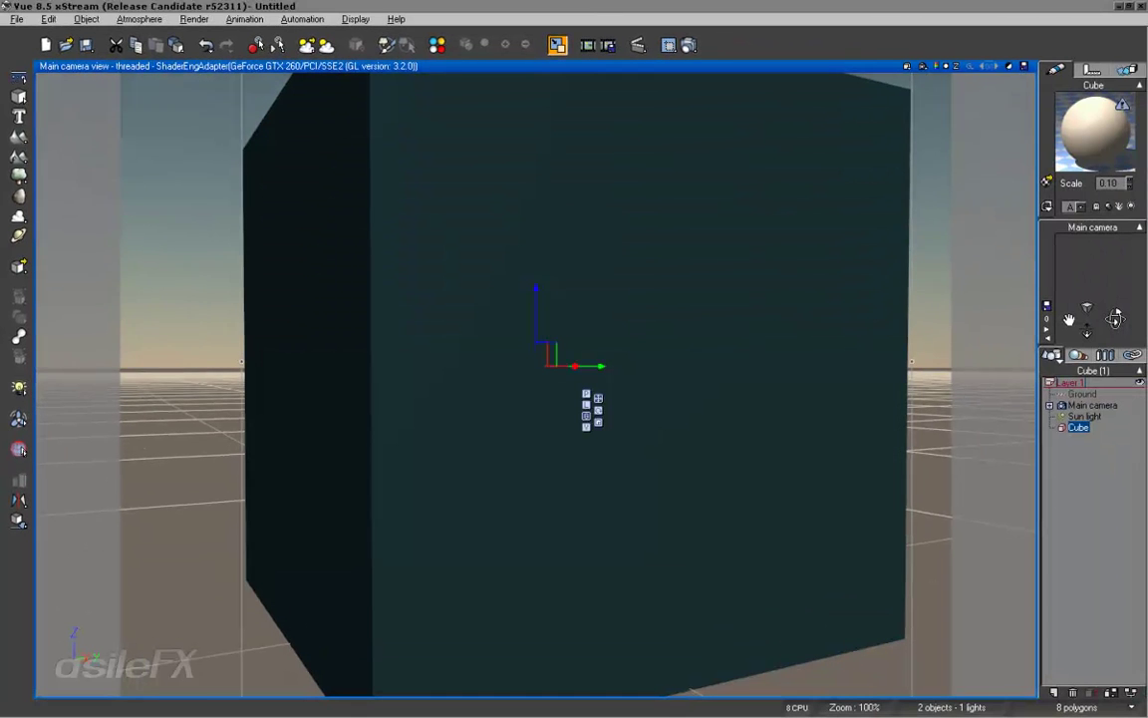
Set the cube's material scale to 1 and open the color map in the Wood material's color production function for editing.
click(1108, 183)
right_click(1091, 137)
click(1037, 148)
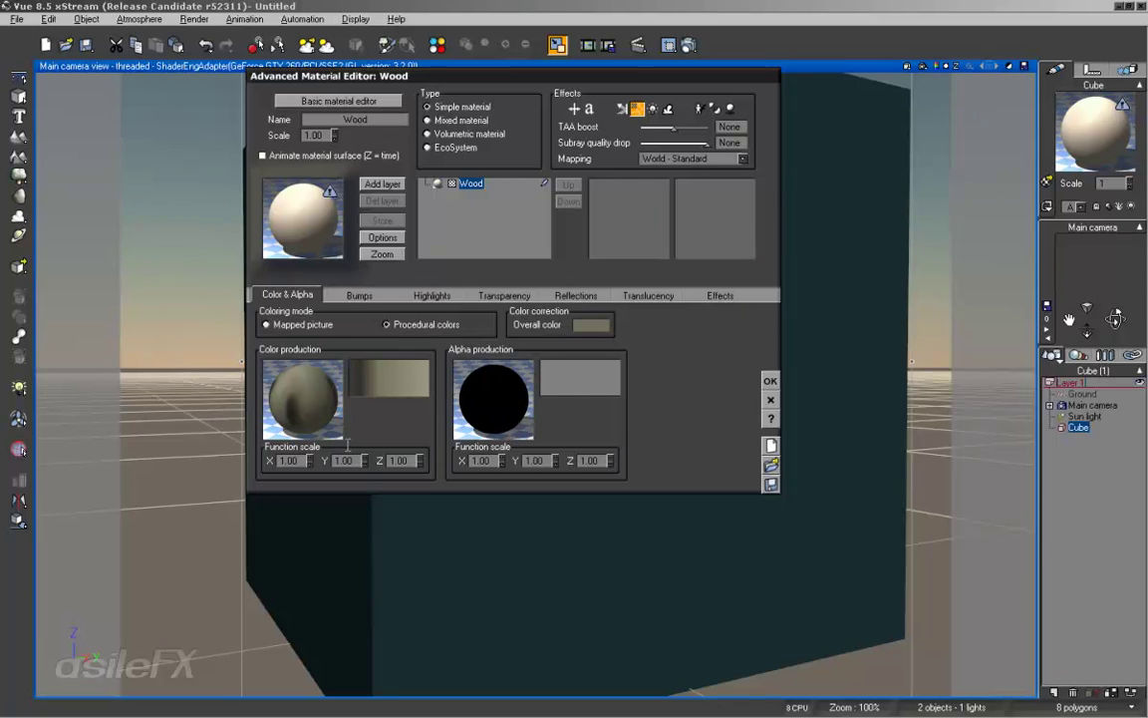
right_click(309, 384)
click(344, 396)
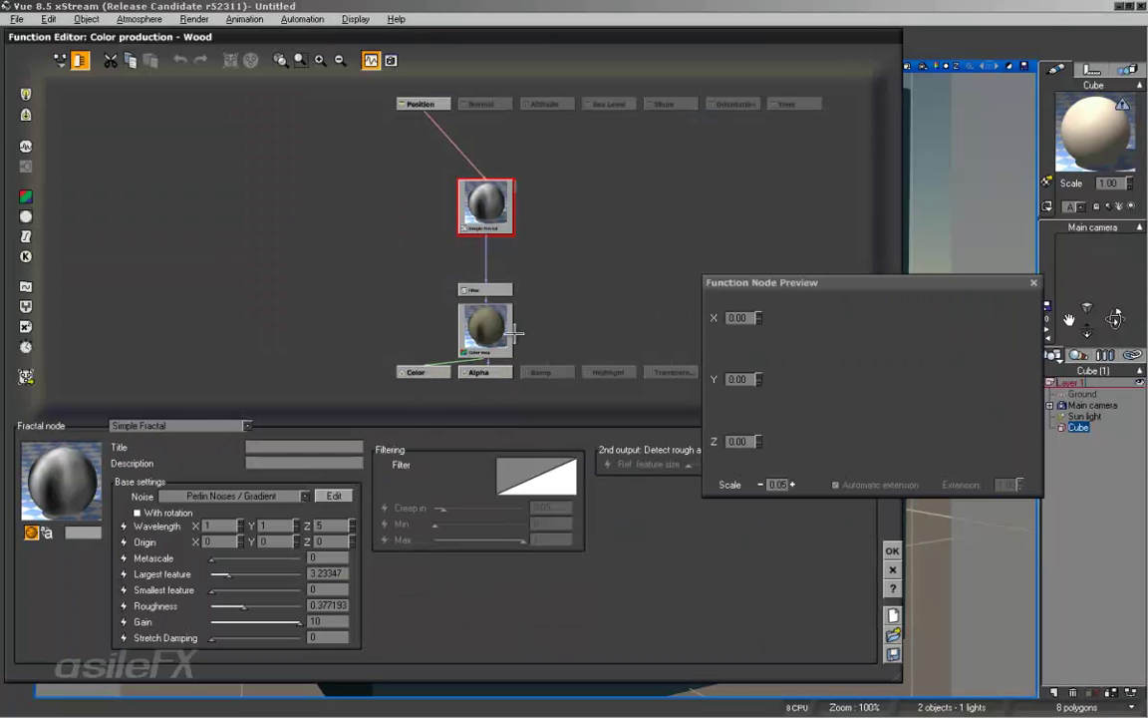
click(469, 337)
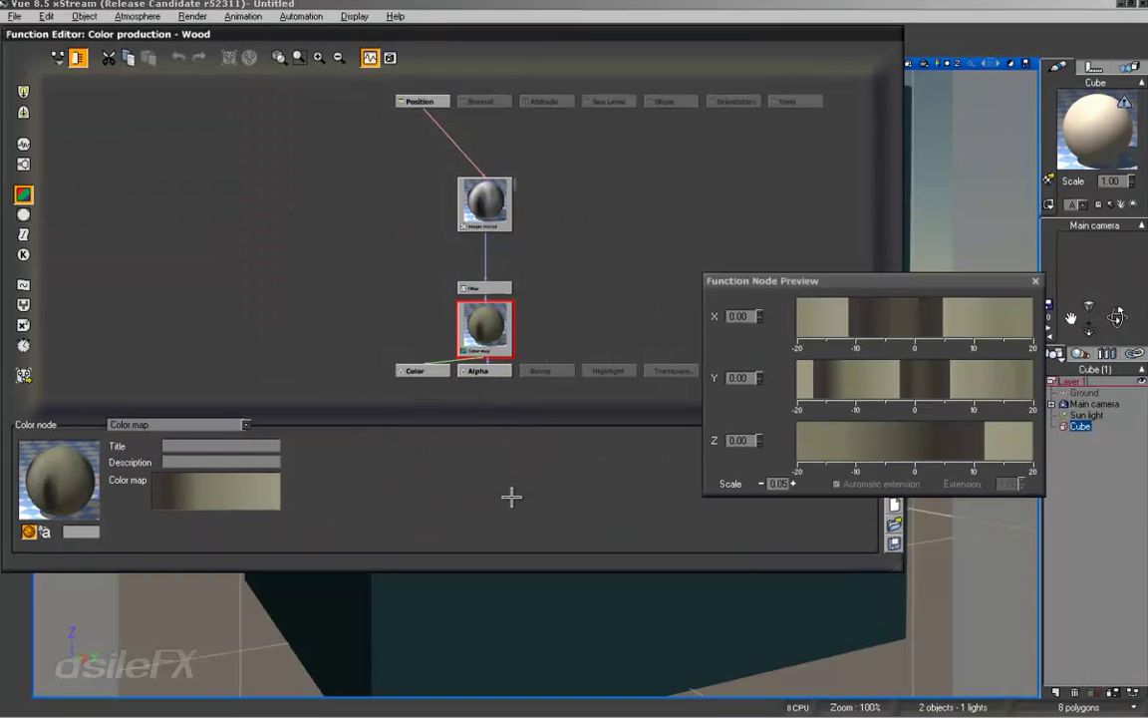
right_click(228, 490)
click(267, 499)
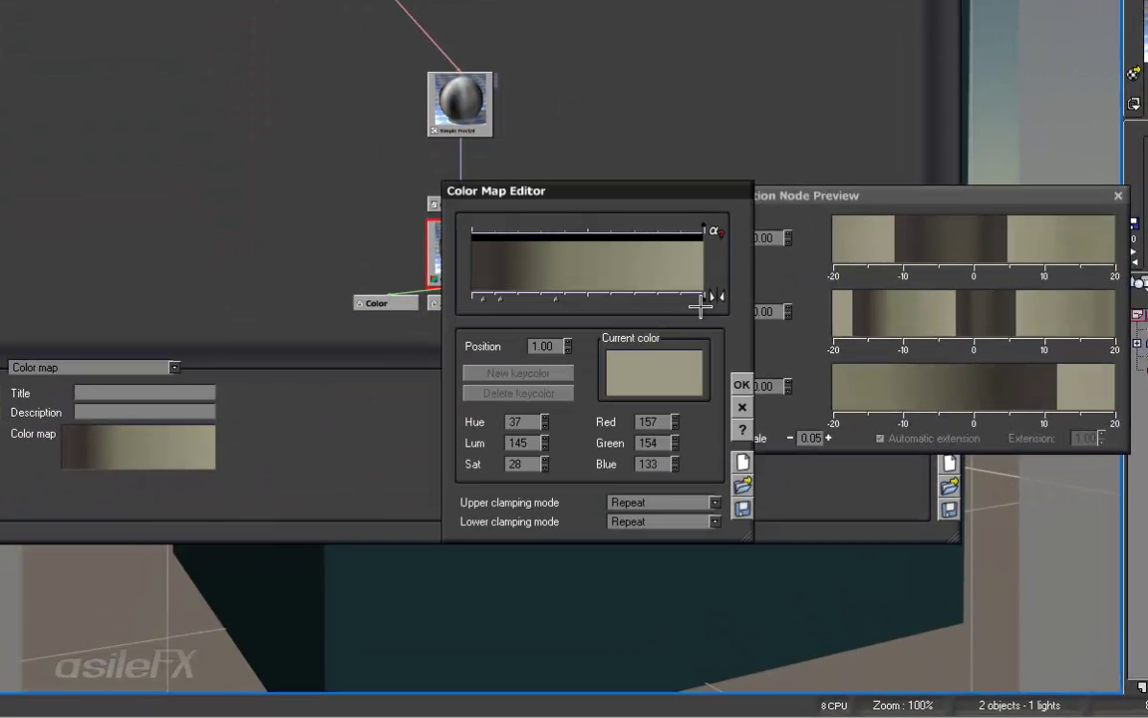
Copy the beige color of the keycolor at position 1.00 and paste it onto the dark starting keycolor at -0.98.
right_click(667, 370)
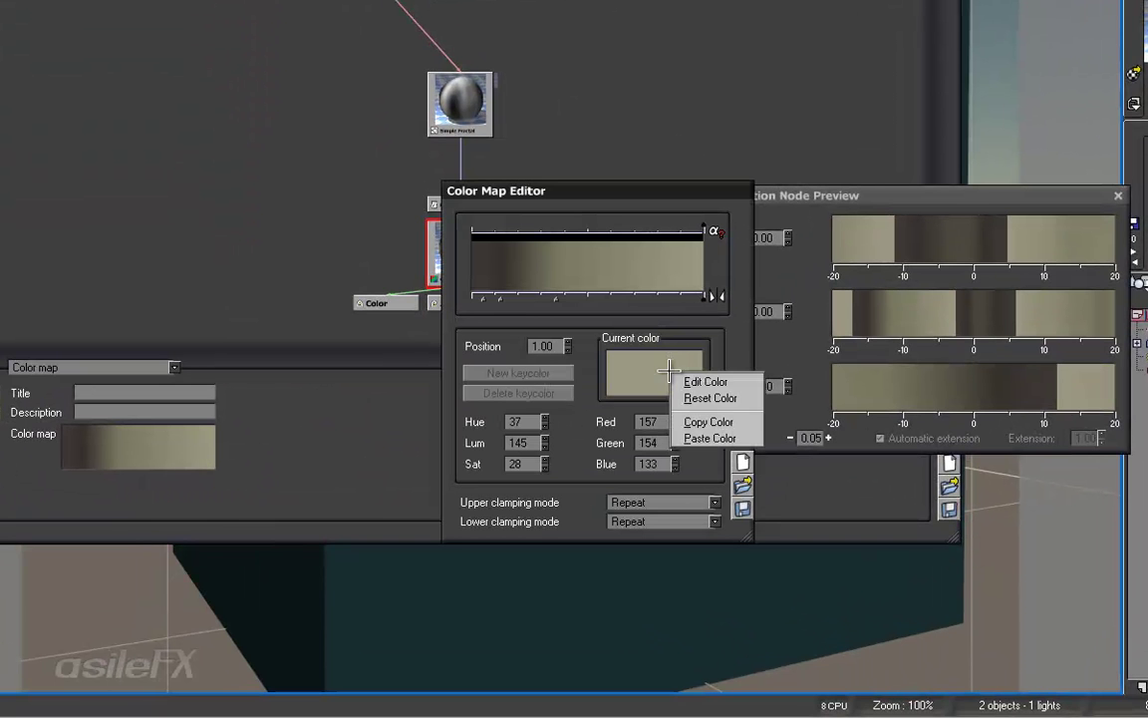
click(700, 422)
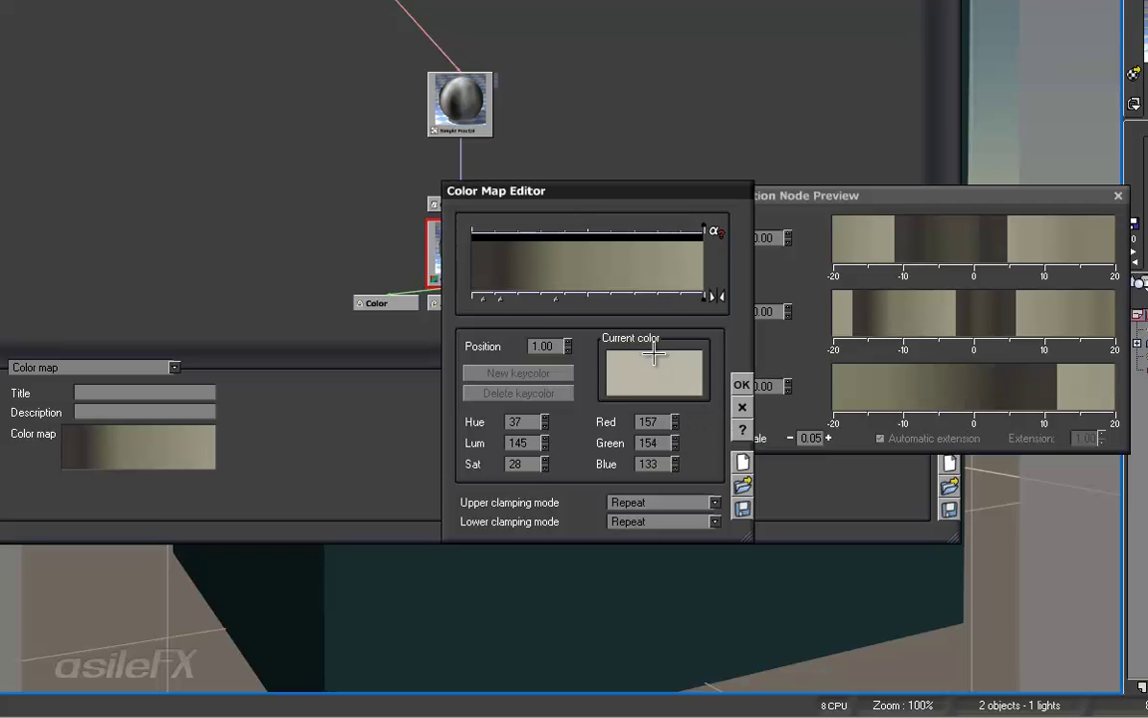
double_click(472, 299)
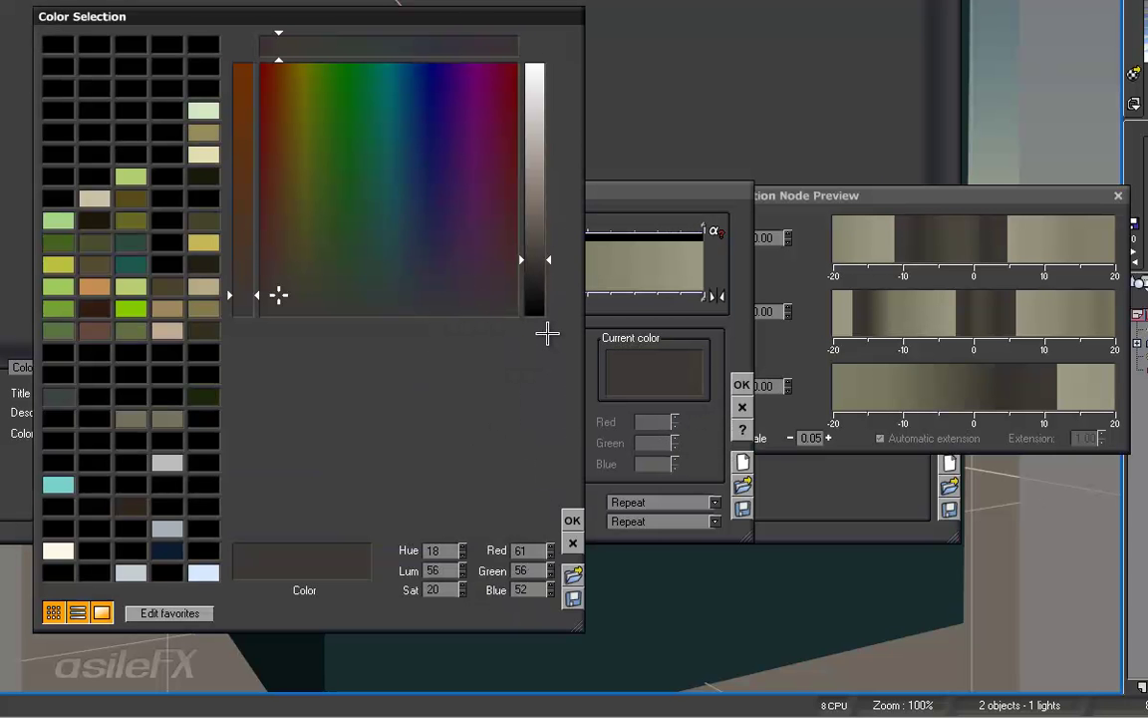
click(572, 519)
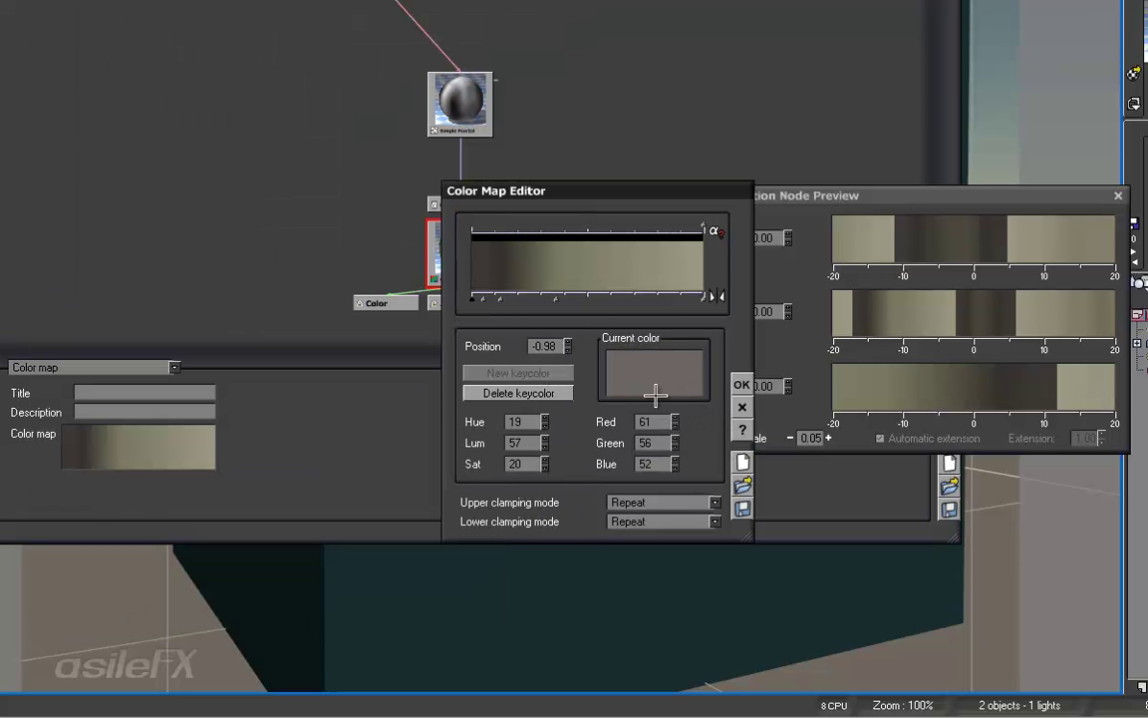
right_click(658, 359)
click(683, 429)
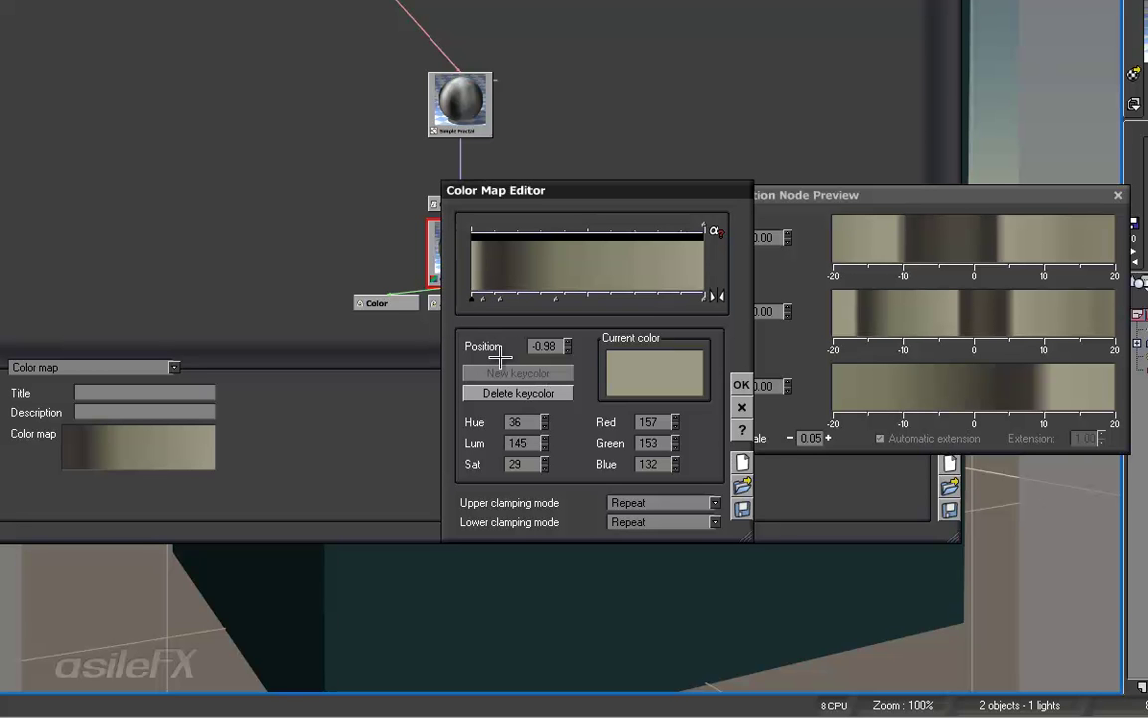
click(483, 297)
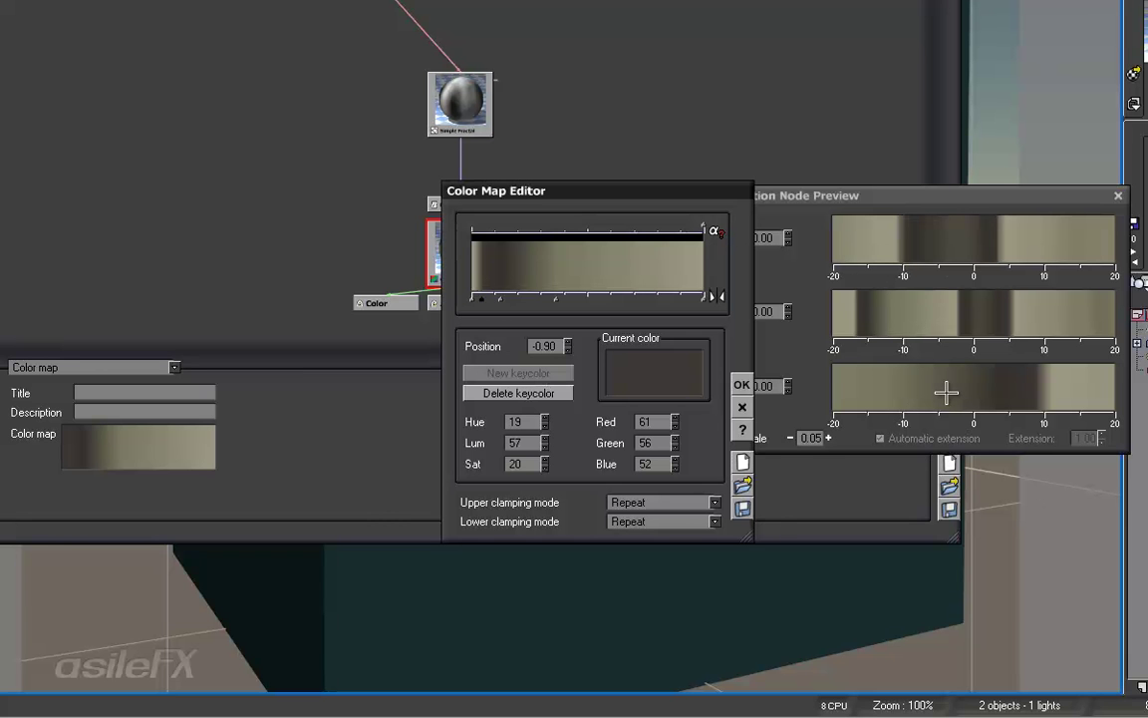
click(666, 502)
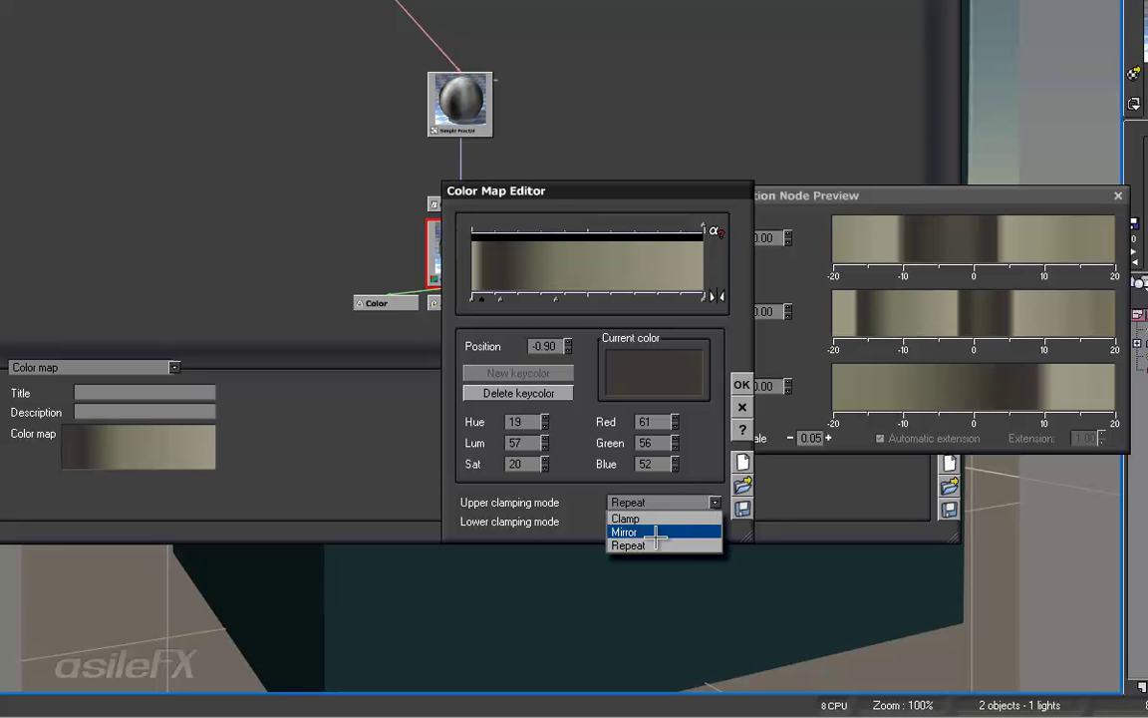
click(595, 476)
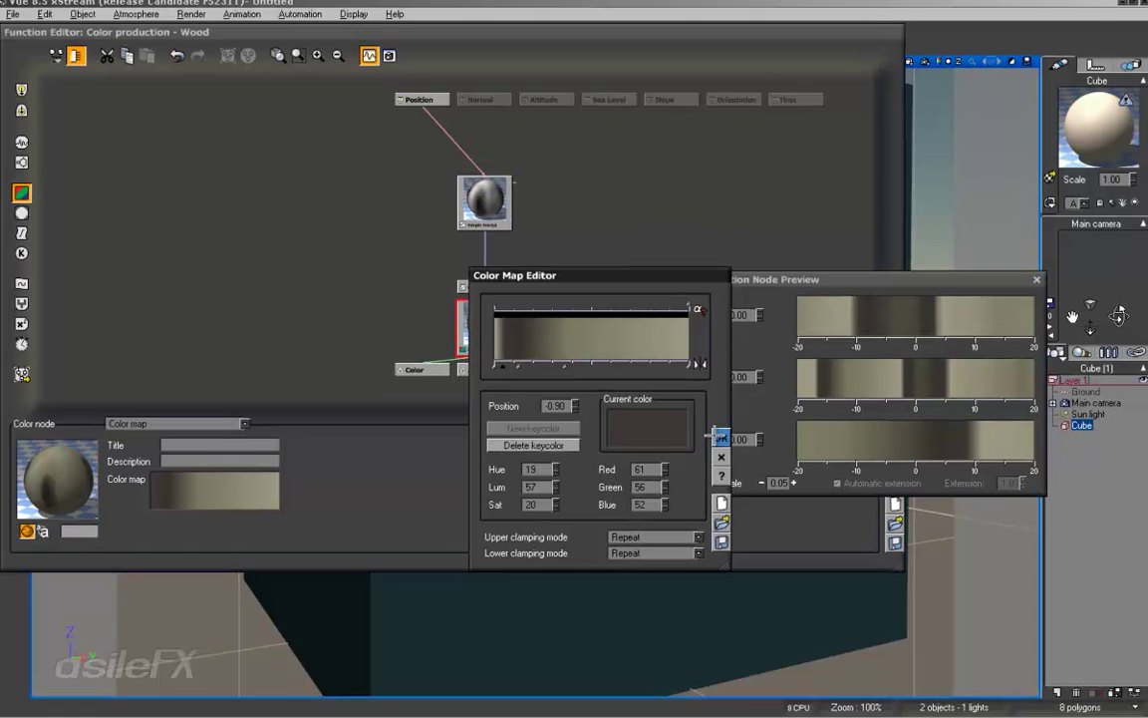
Accept the edited color map, the color production function and the Wood material.
click(742, 385)
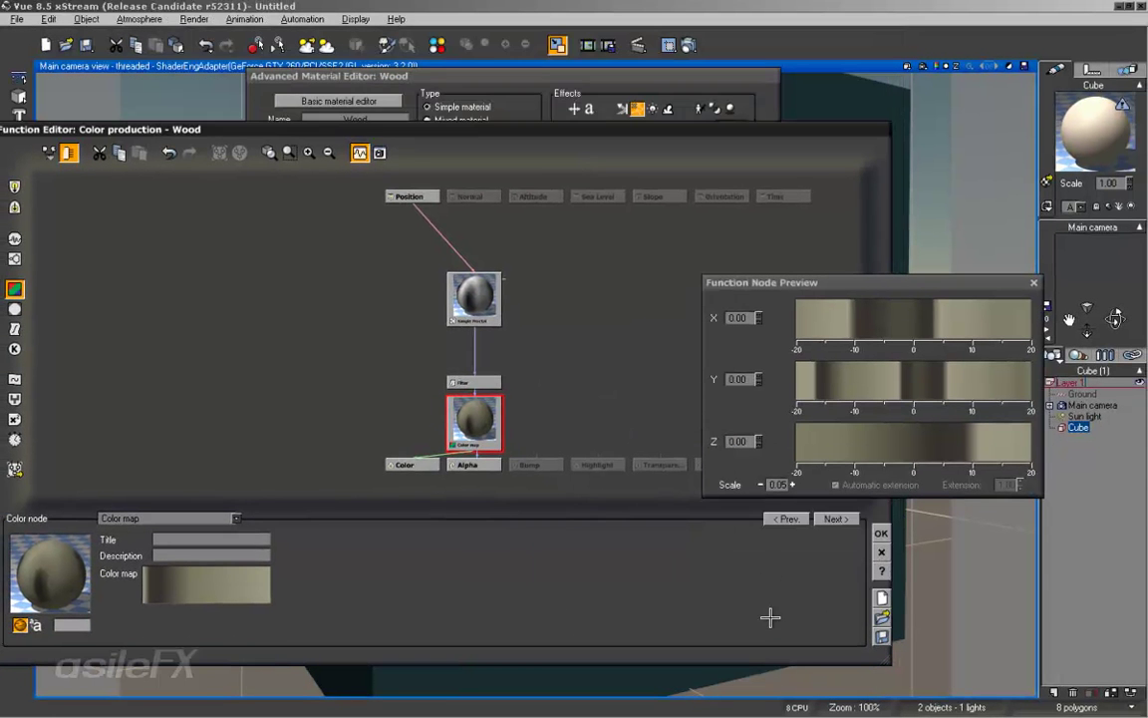
click(880, 534)
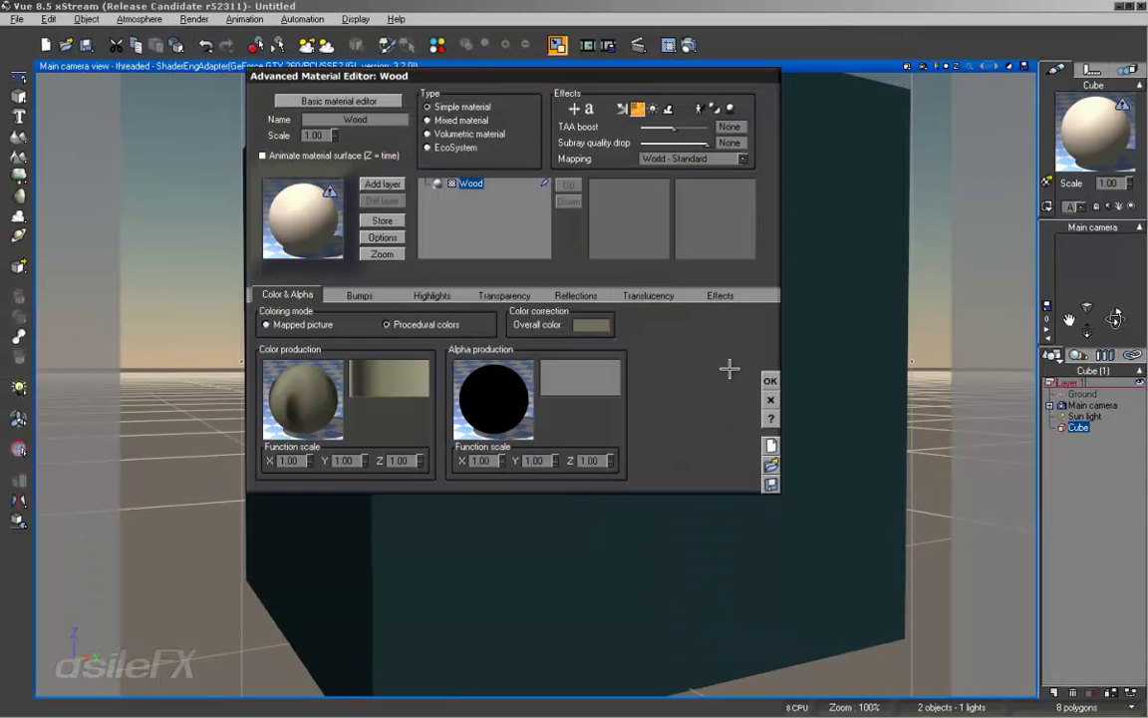
click(771, 383)
Render the cube, set its material scale to 0.10, and render it again, closing each render.
click(682, 50)
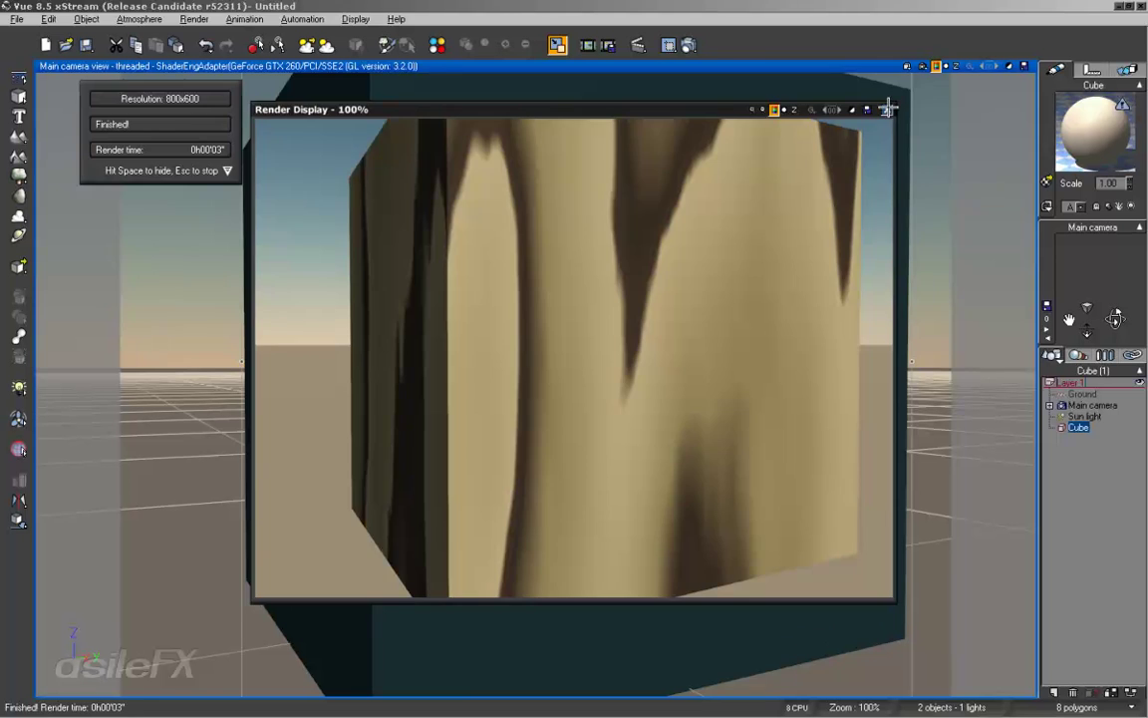
key(space)
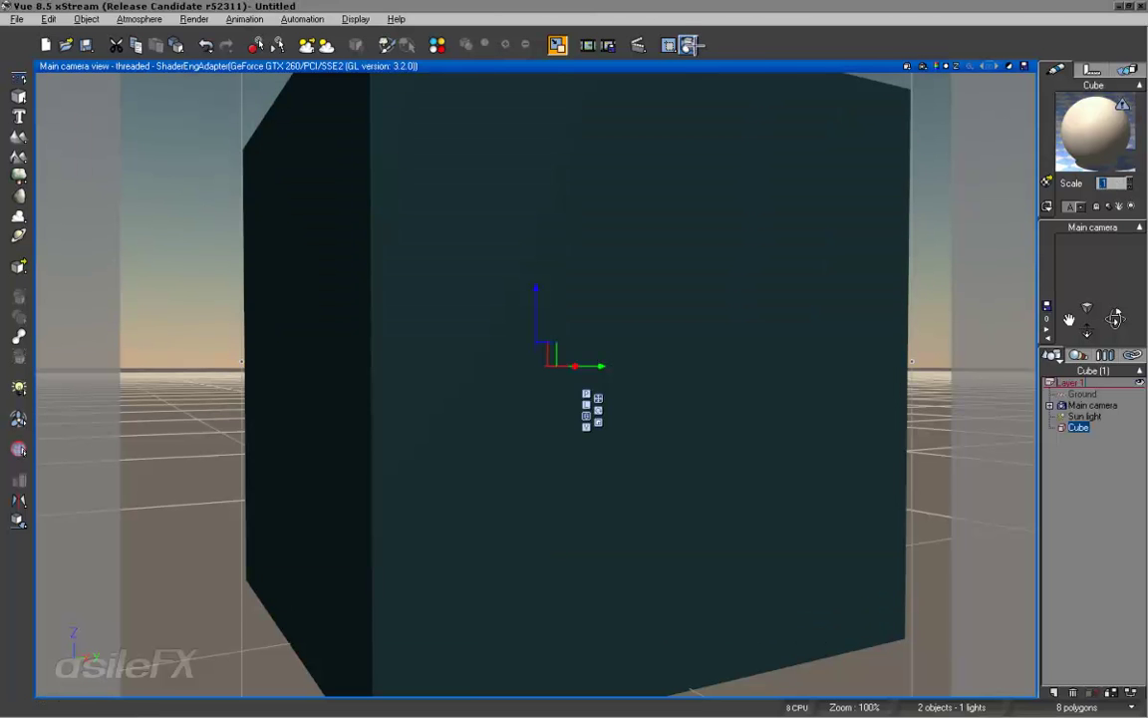
click(638, 45)
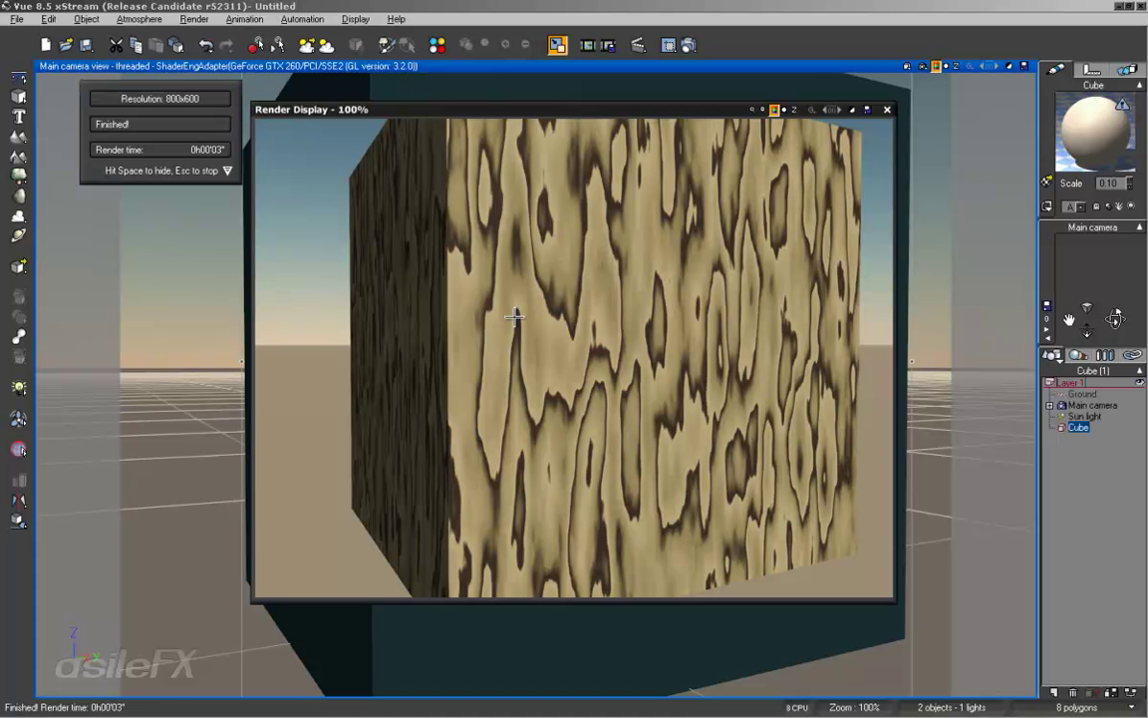
click(887, 109)
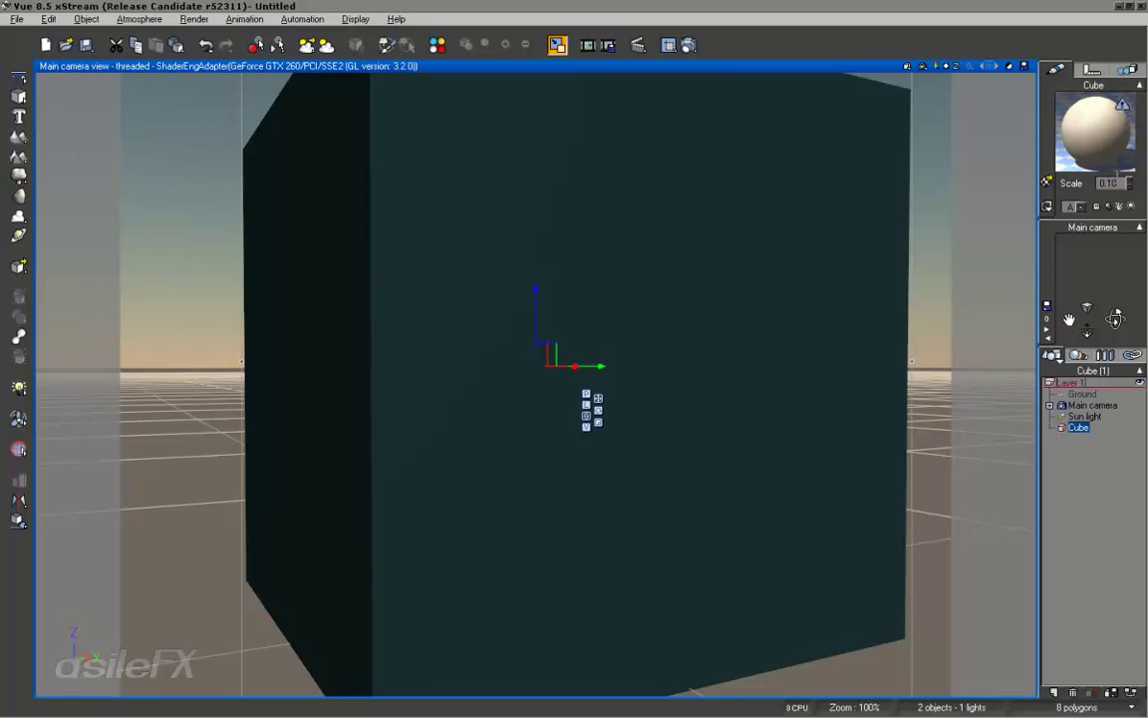
In the Wood material's color map, shift the first dark keycolor inward, move the second to -0.67 and the olive one to 0.09, and accept.
right_click(1071, 120)
click(1022, 111)
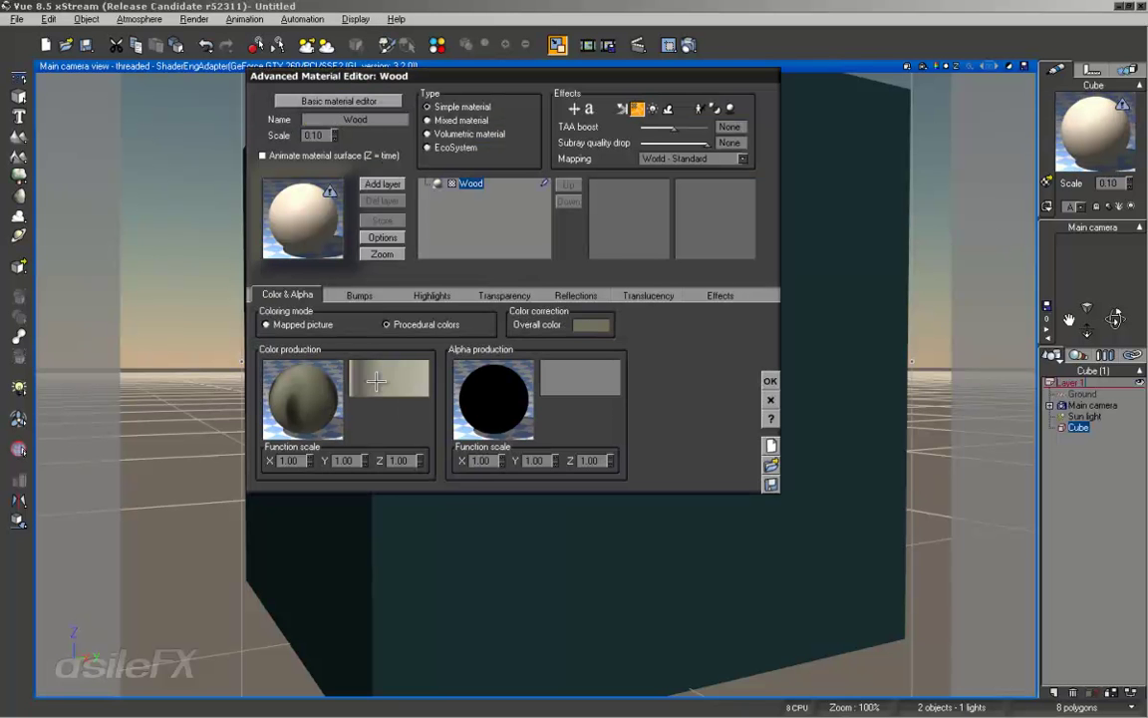
double_click(389, 379)
click(516, 369)
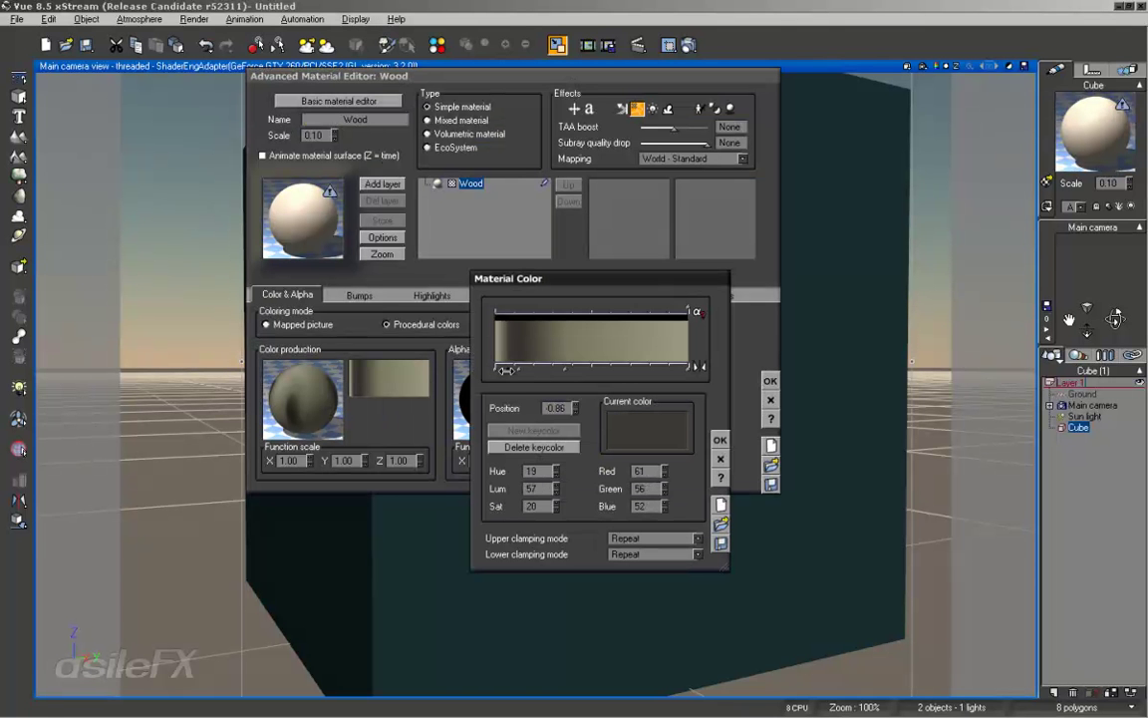
mouse_move(519, 370)
mouse_down()
mouse_move(532, 367)
mouse_move(510, 378)
mouse_up()
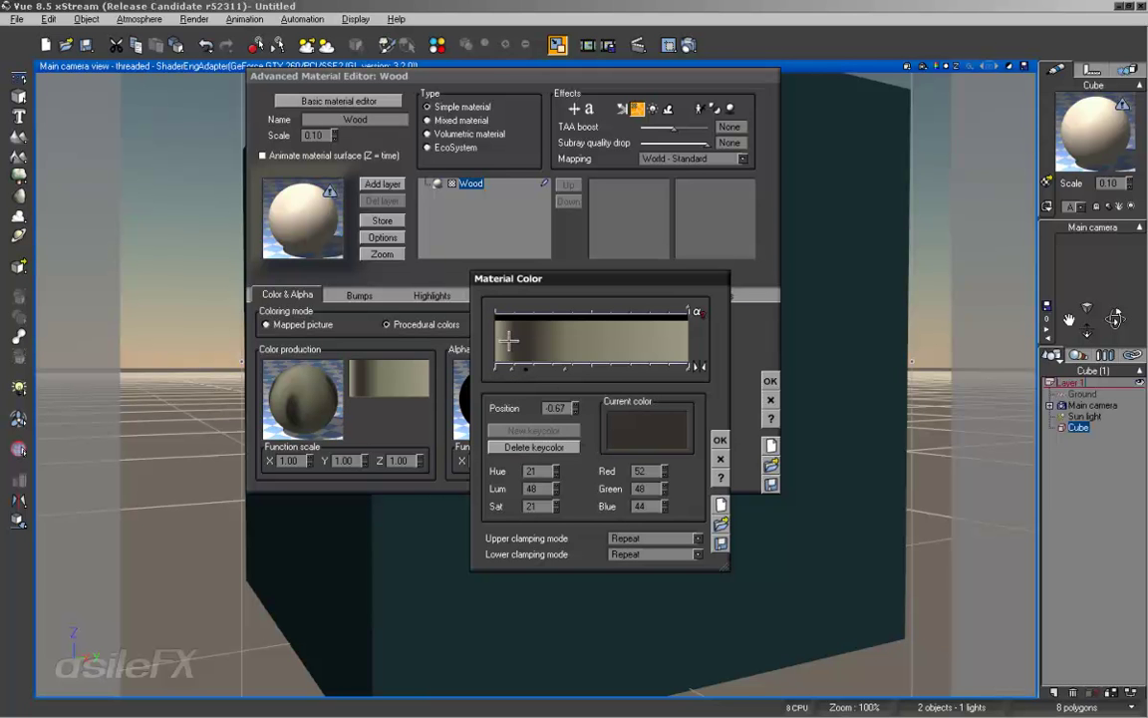
click(593, 366)
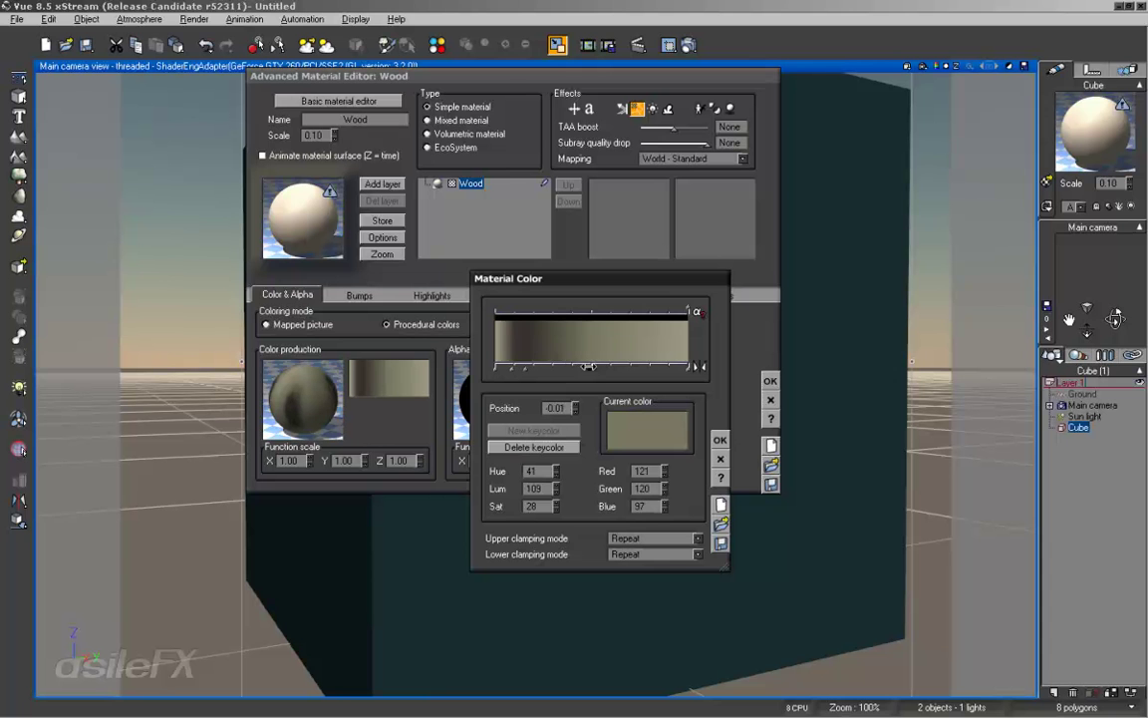
drag(590, 367, 599, 367)
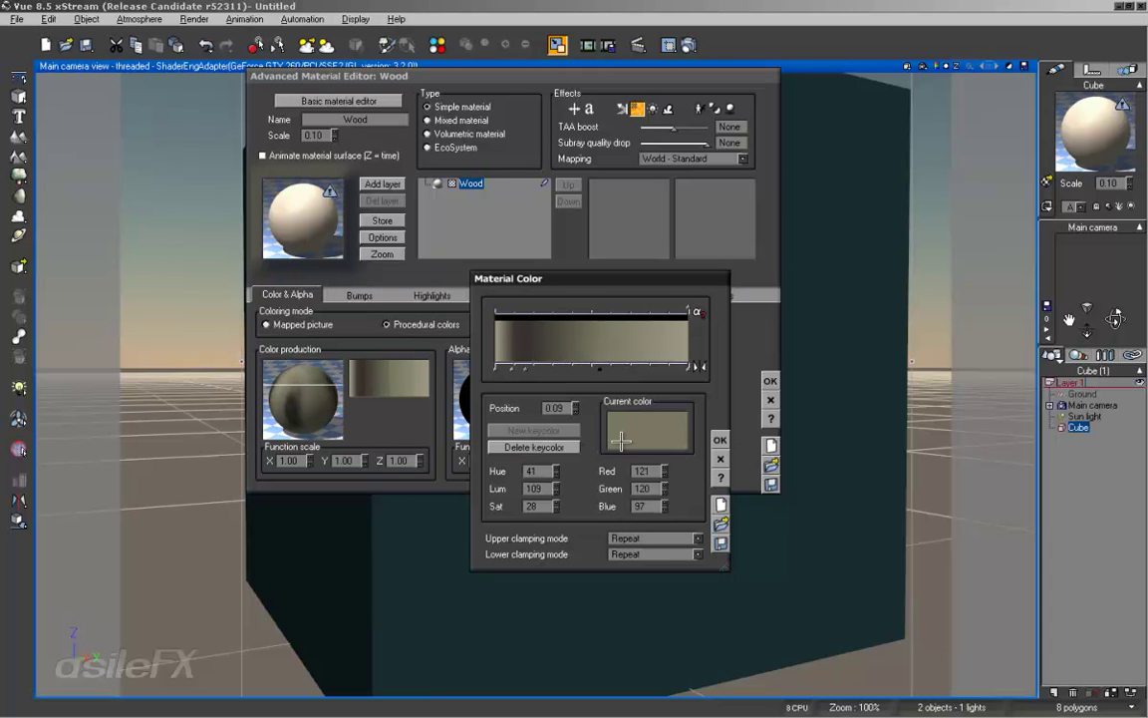
click(719, 439)
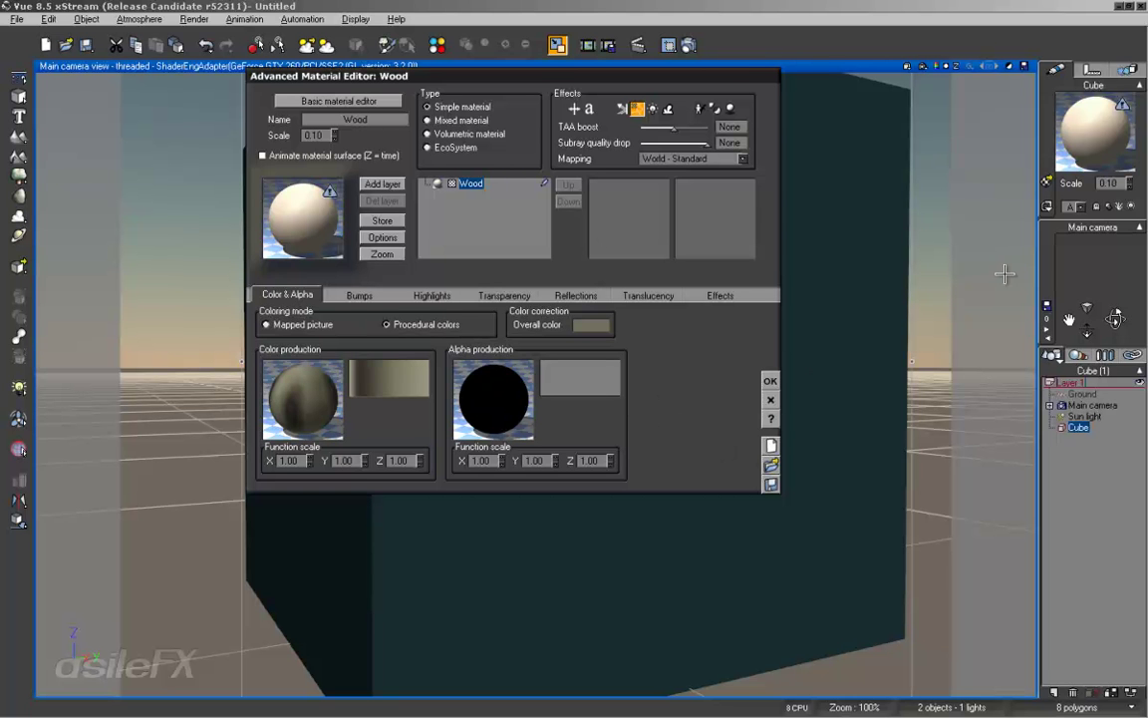
Open the Wood color production function and line up the color map, filter and Simple Fractal nodes above the Color output.
double_click(323, 379)
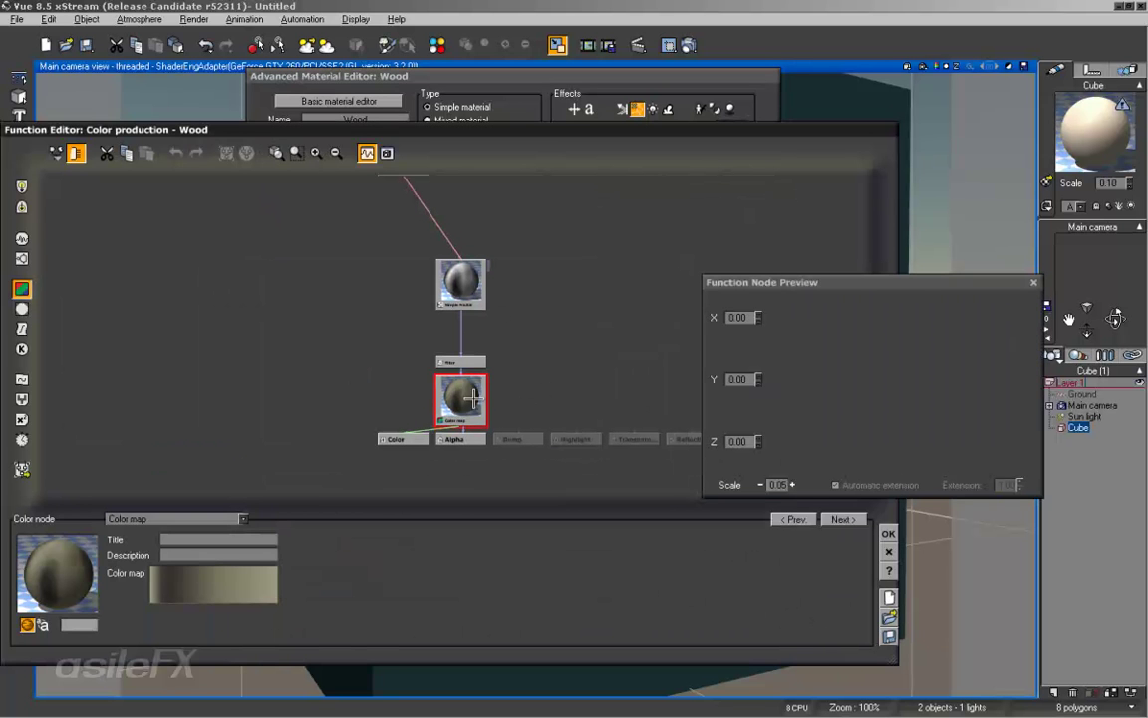
drag(444, 384, 388, 369)
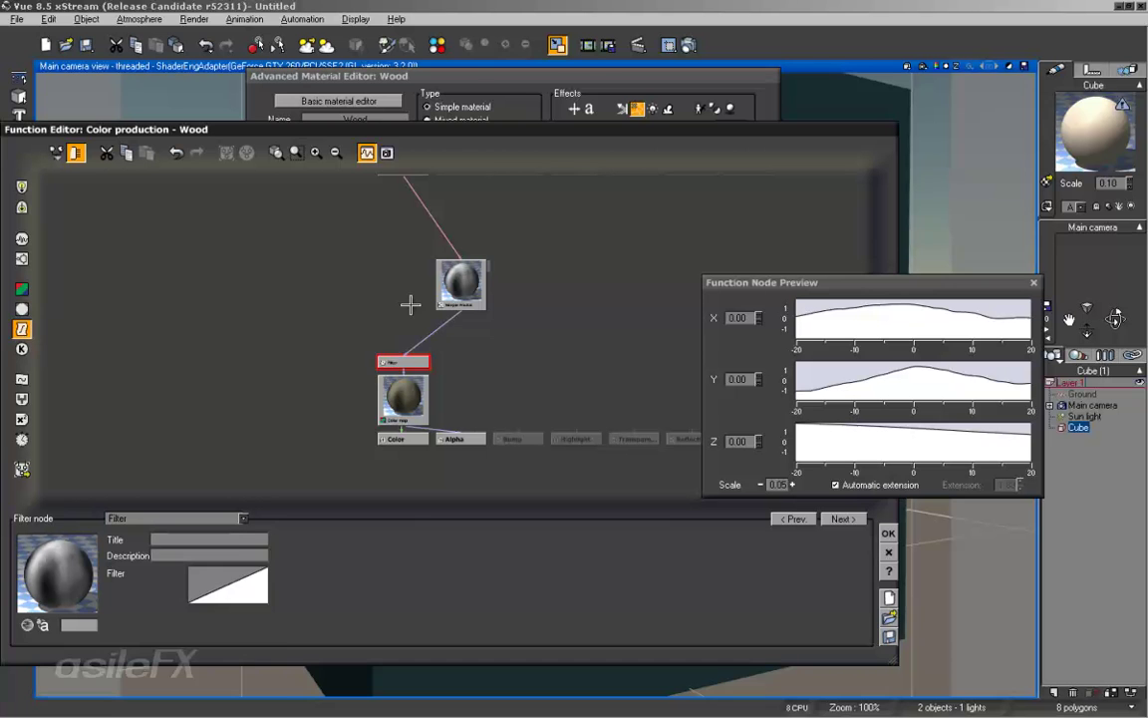
drag(490, 269, 431, 249)
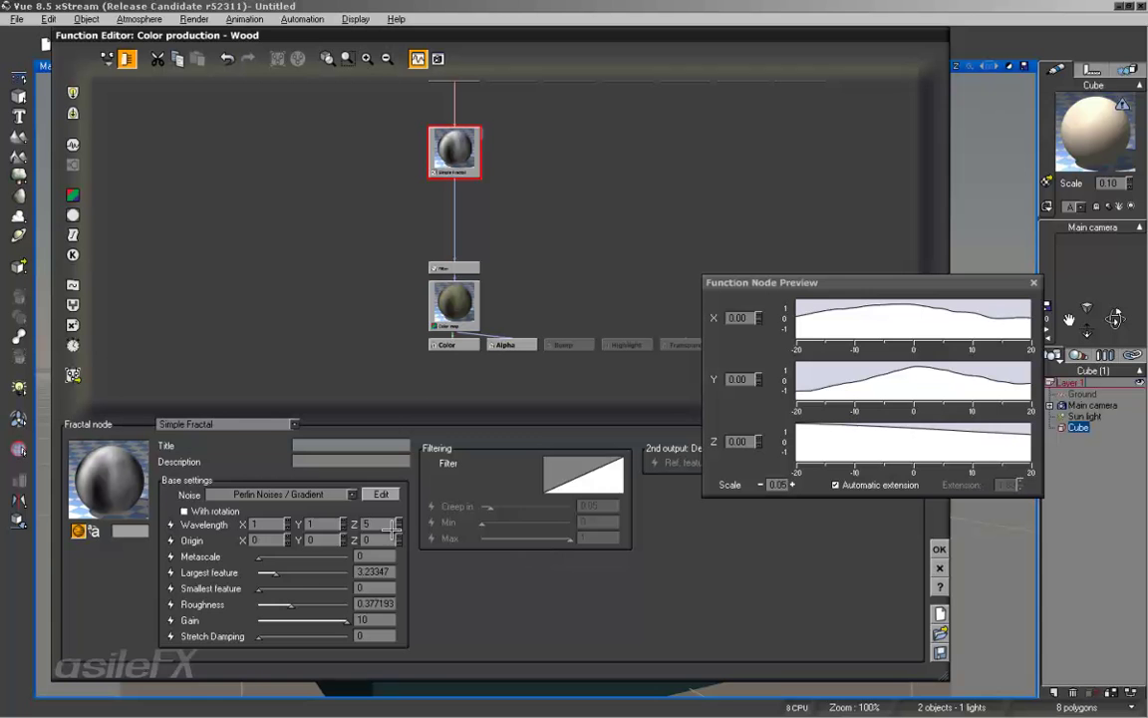
Try a gain of 50 on the Simple Fractal and restore the gain to 10.
double_click(387, 619)
text(50)
key(Return)
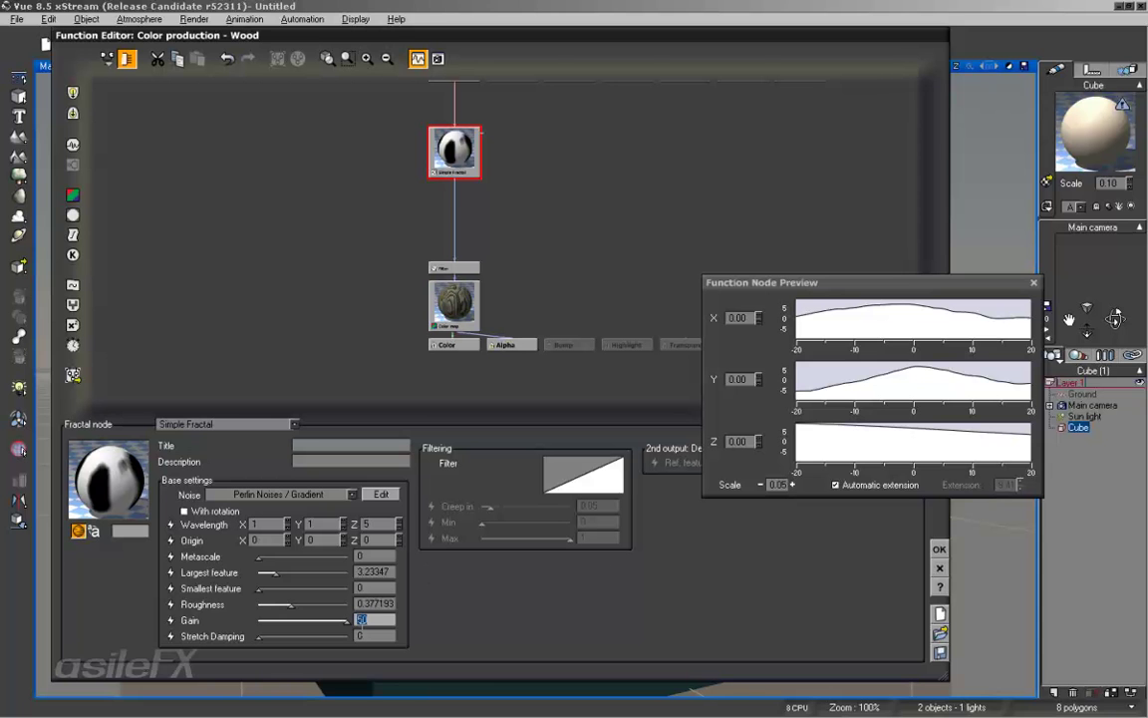
text(1)
key(Return)
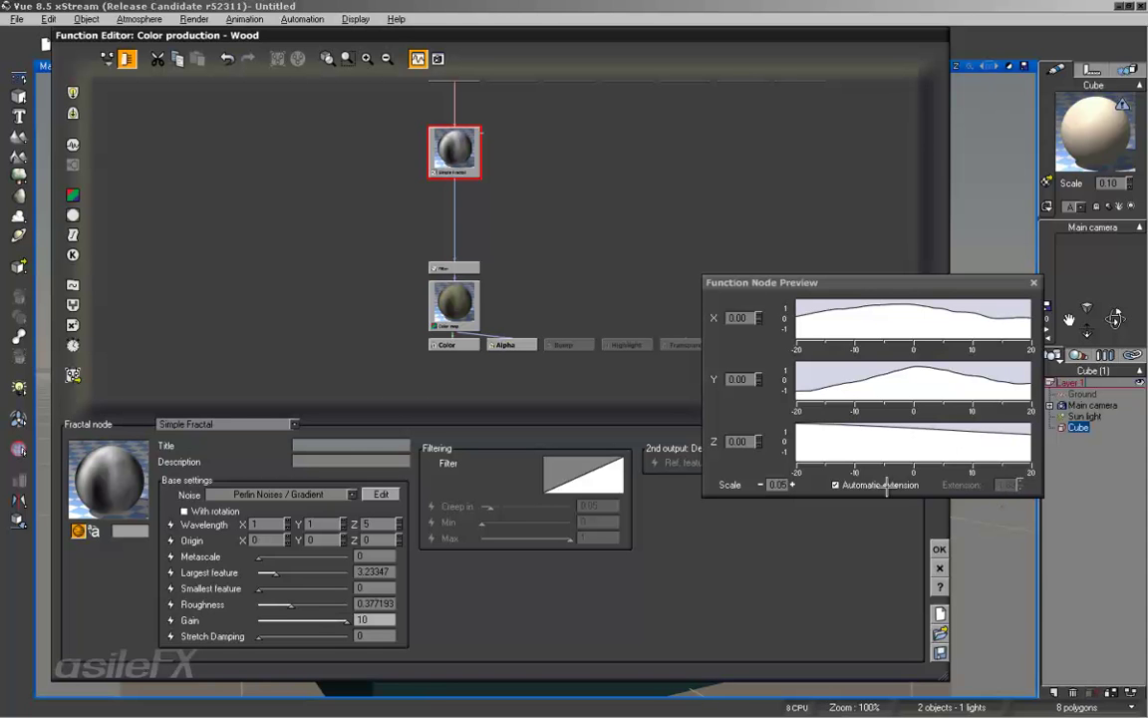
Set the Simple Fractal's gain to 5, move the function editor aside, and render the cube.
mouse_move(347, 619)
mouse_down()
mouse_move(319, 621)
mouse_move(332, 620)
mouse_up()
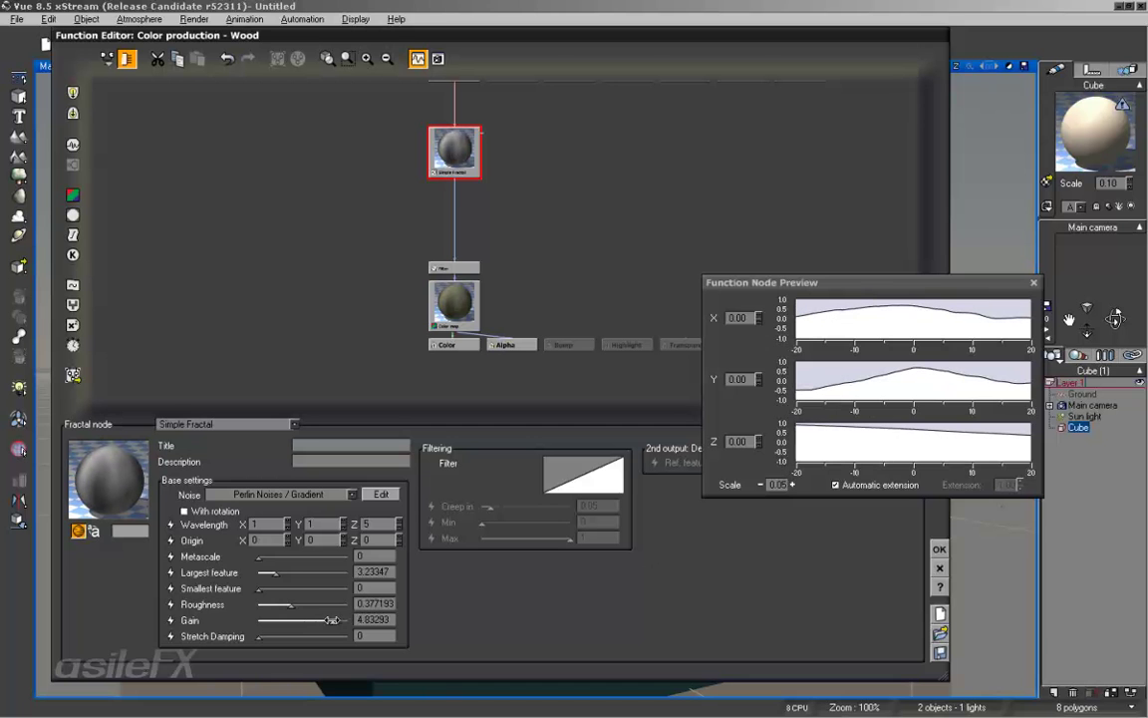
click(371, 620)
text(6)
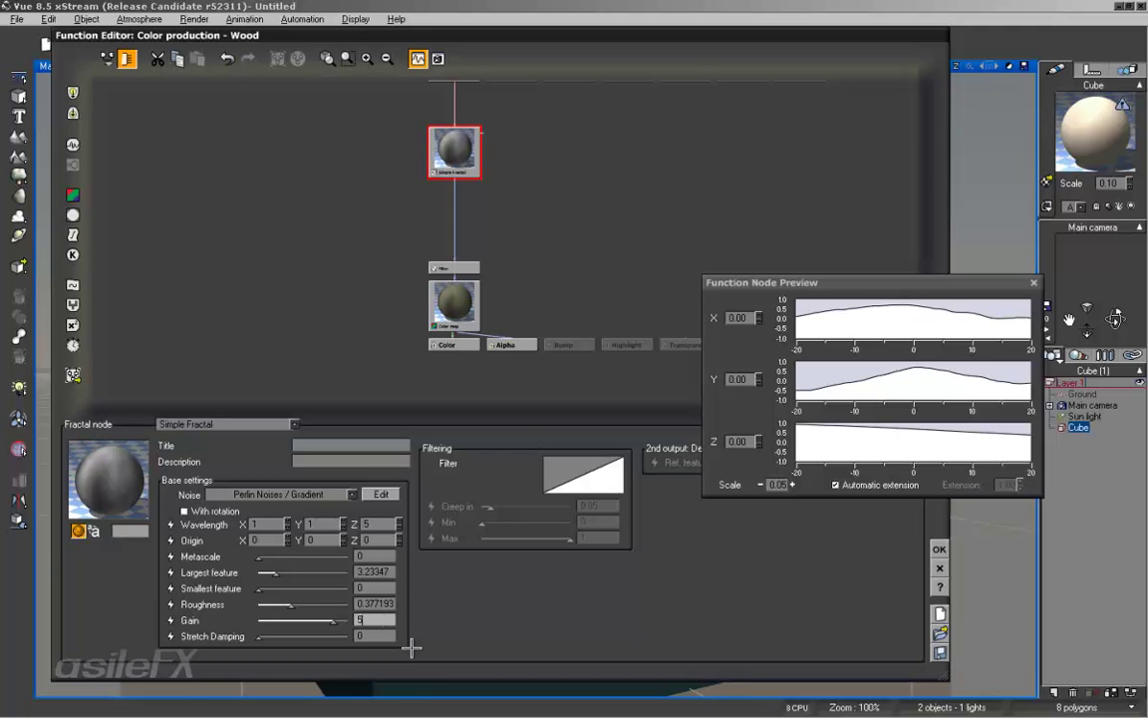
click(543, 282)
drag(530, 37, 541, 95)
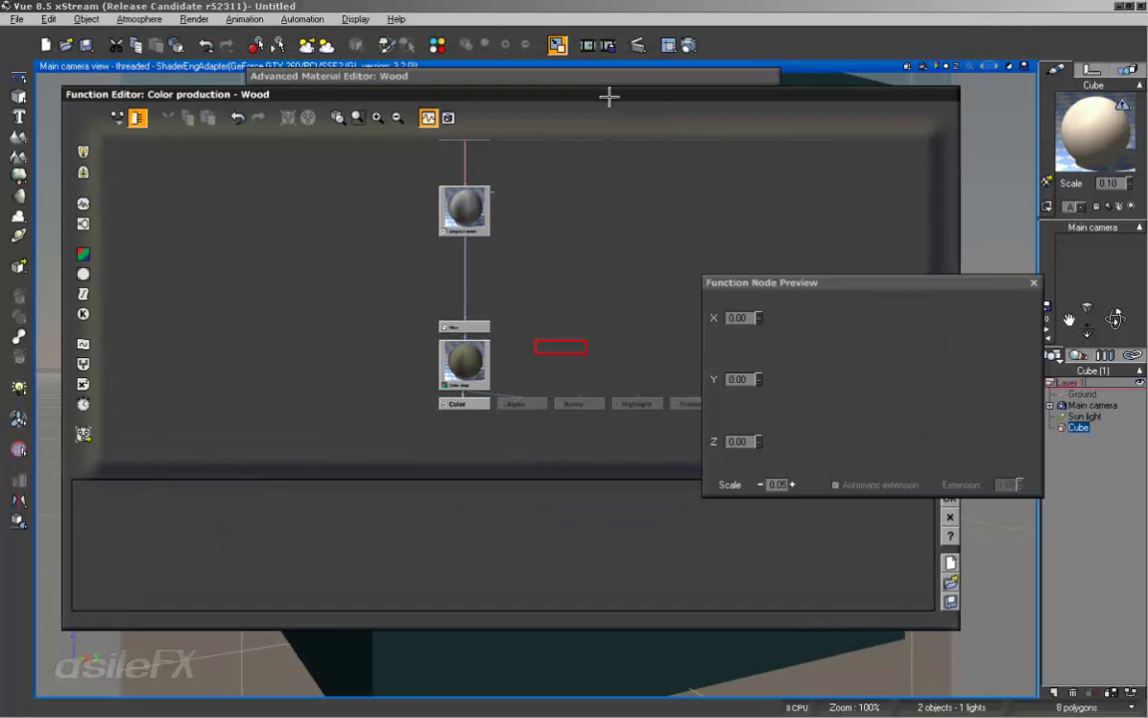
click(689, 42)
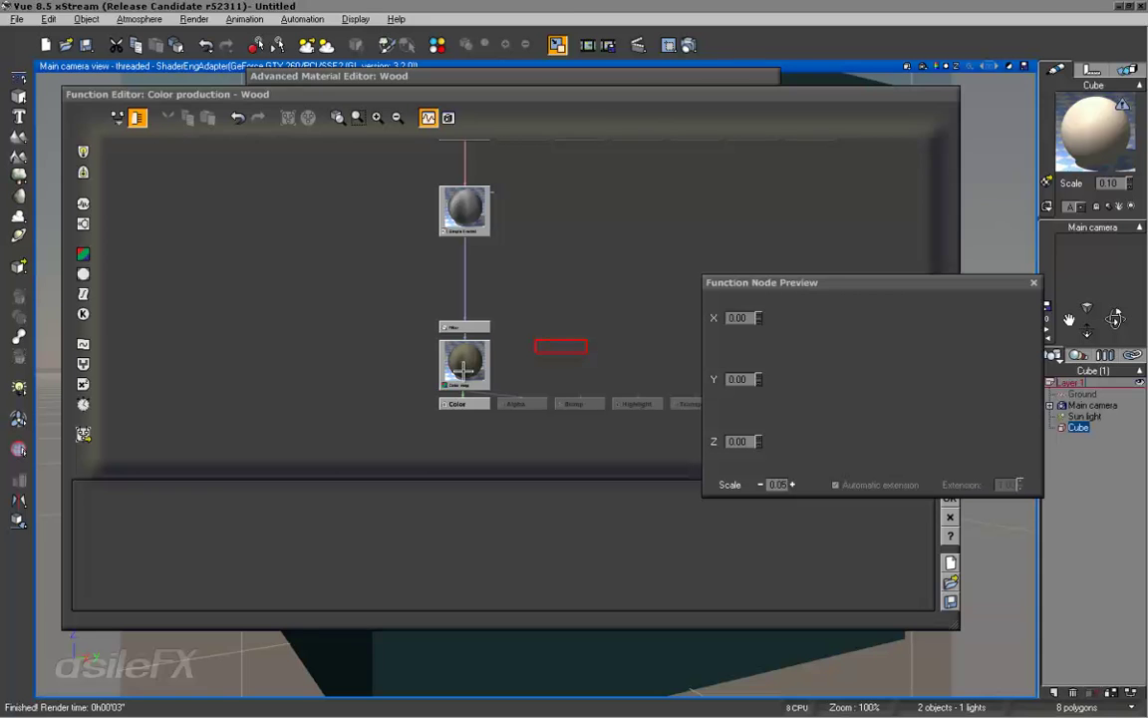
Change the filter node above the color map to a Multiply (aX) filter.
click(469, 248)
click(482, 370)
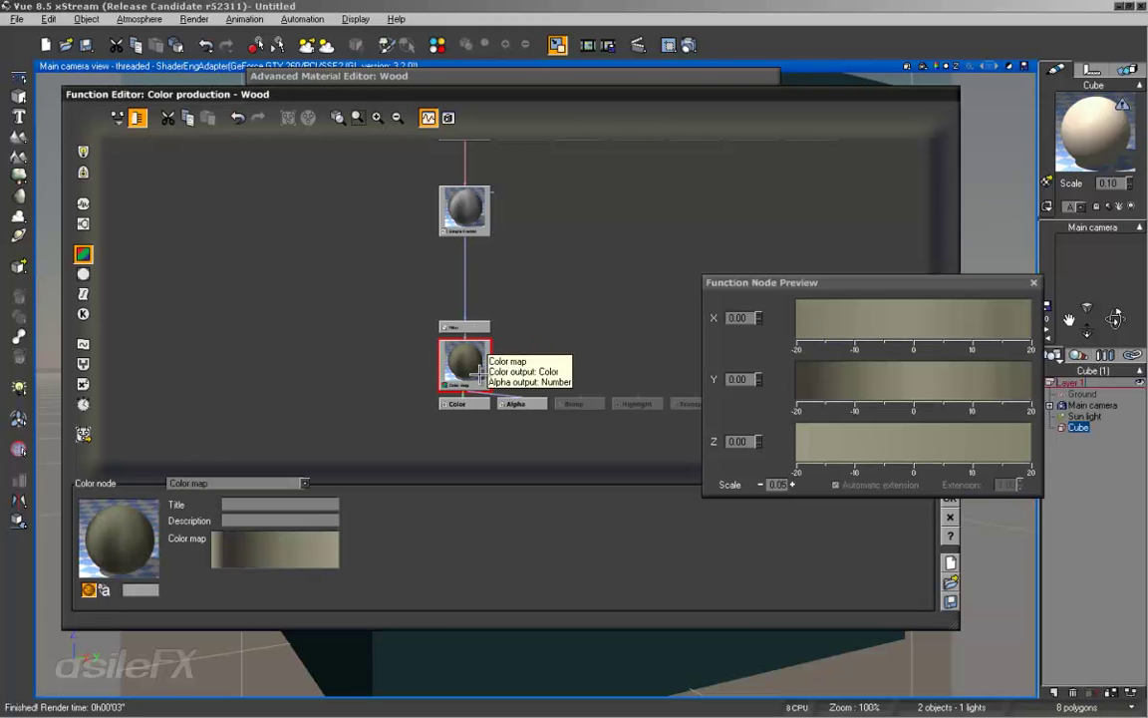
click(469, 327)
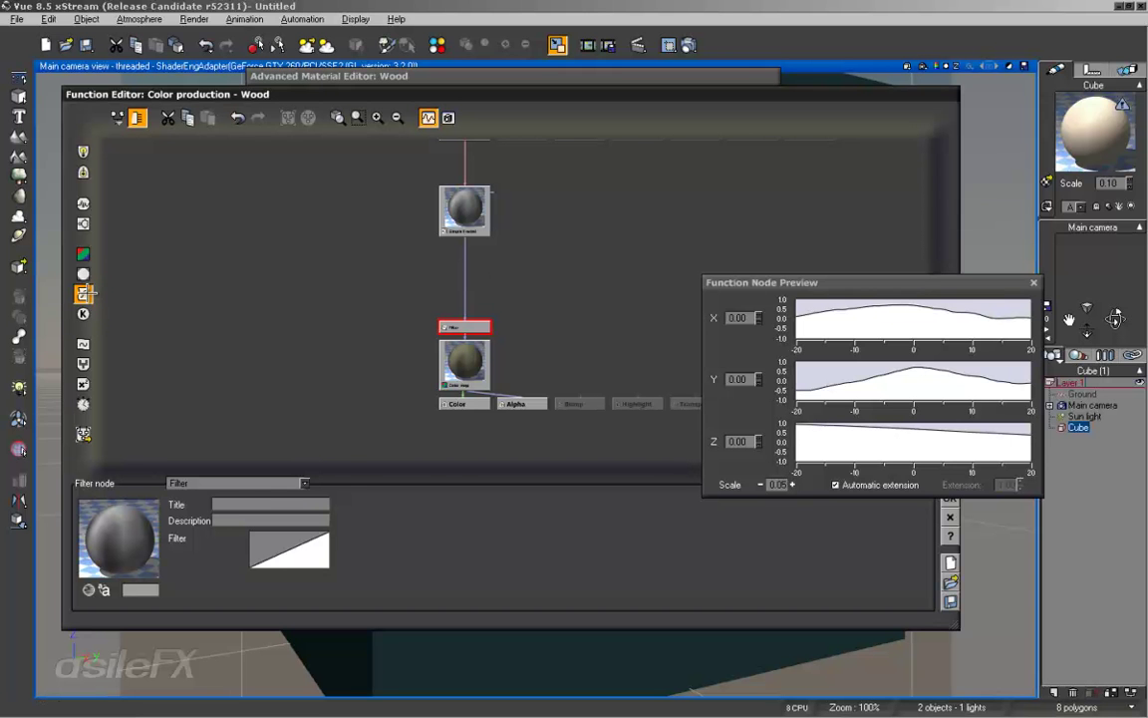
click(284, 480)
click(254, 182)
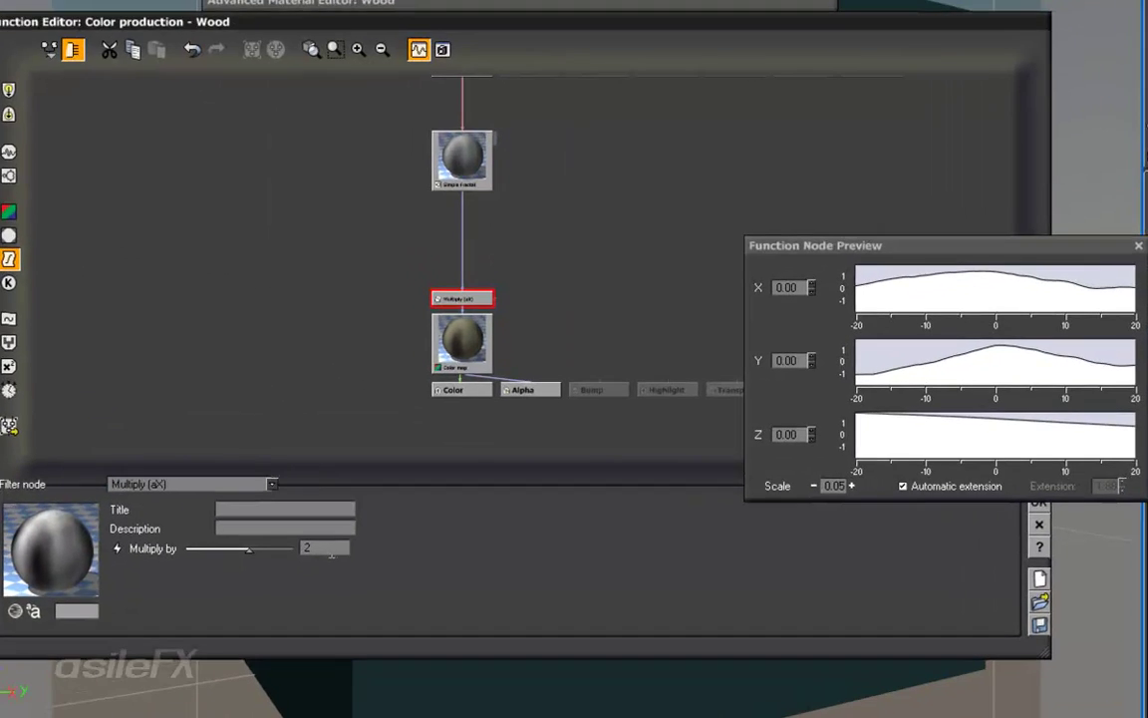
Set the Multiply filter's factor to 50.
double_click(351, 537)
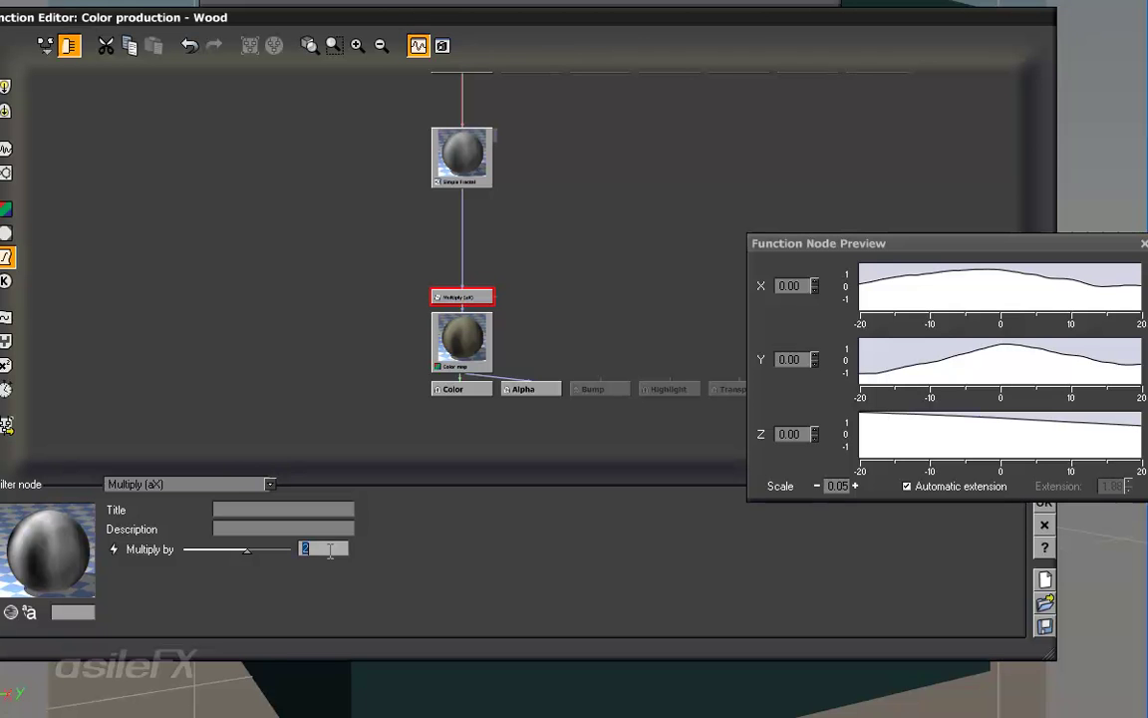
click(357, 45)
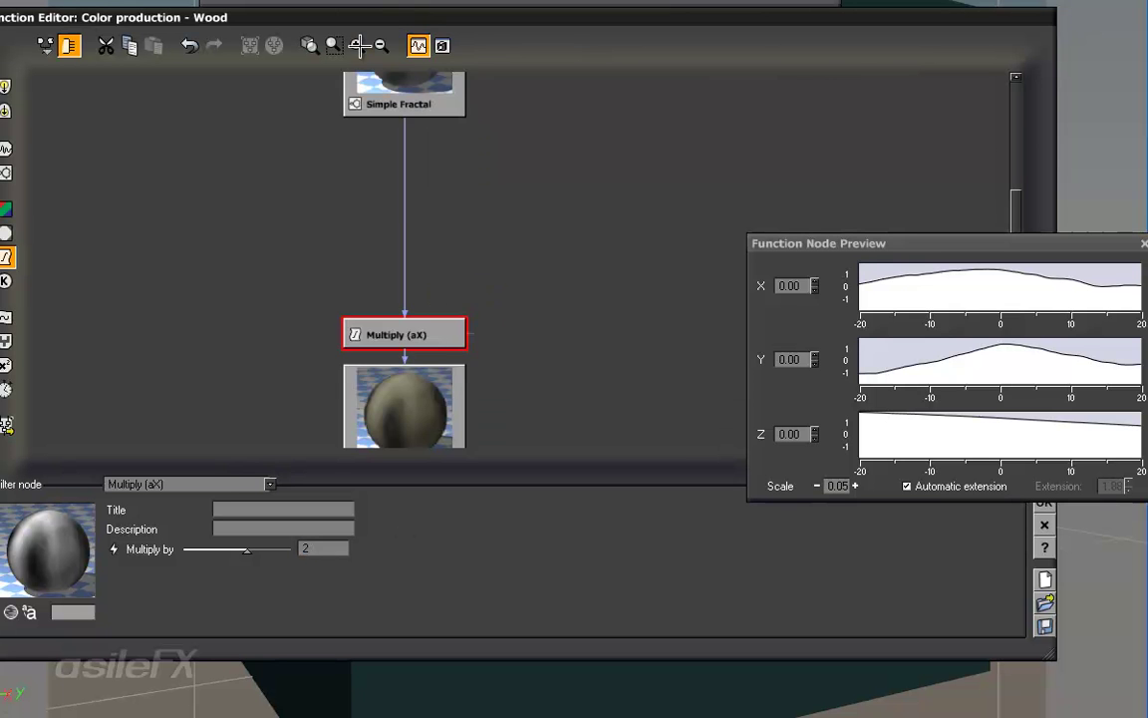
scroll(418, 189, down, 3)
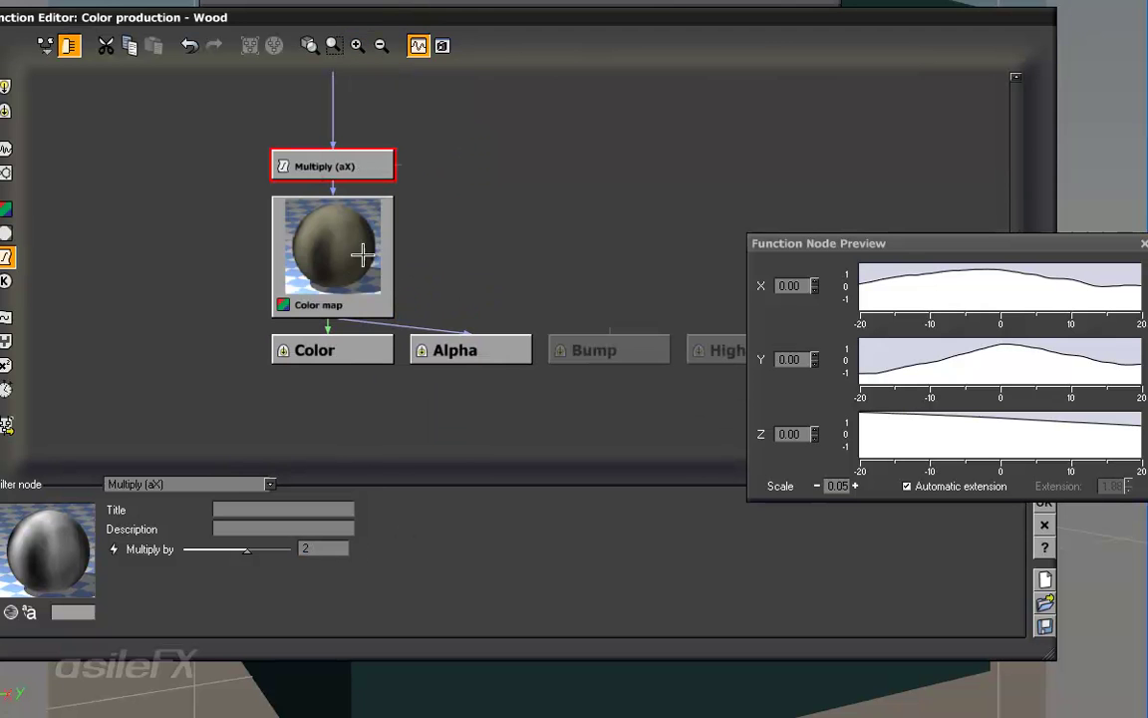
click(329, 549)
text(50)
key(Return)
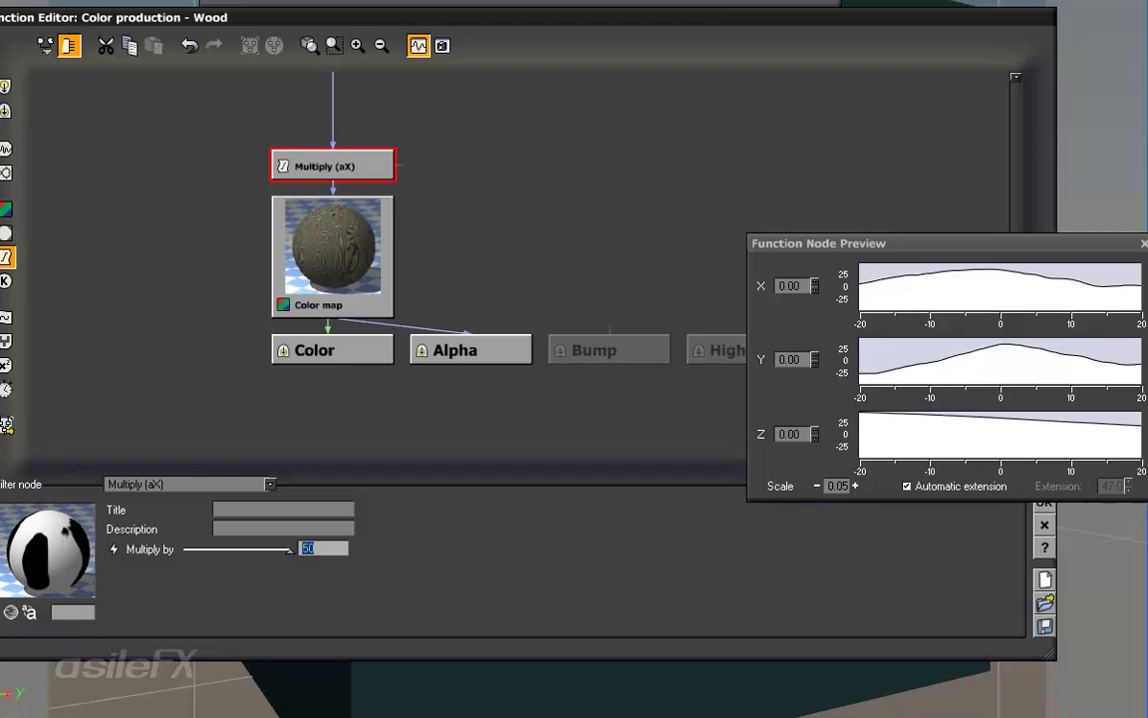
Render the cube, close the render, and accept the color production function.
key(F9)
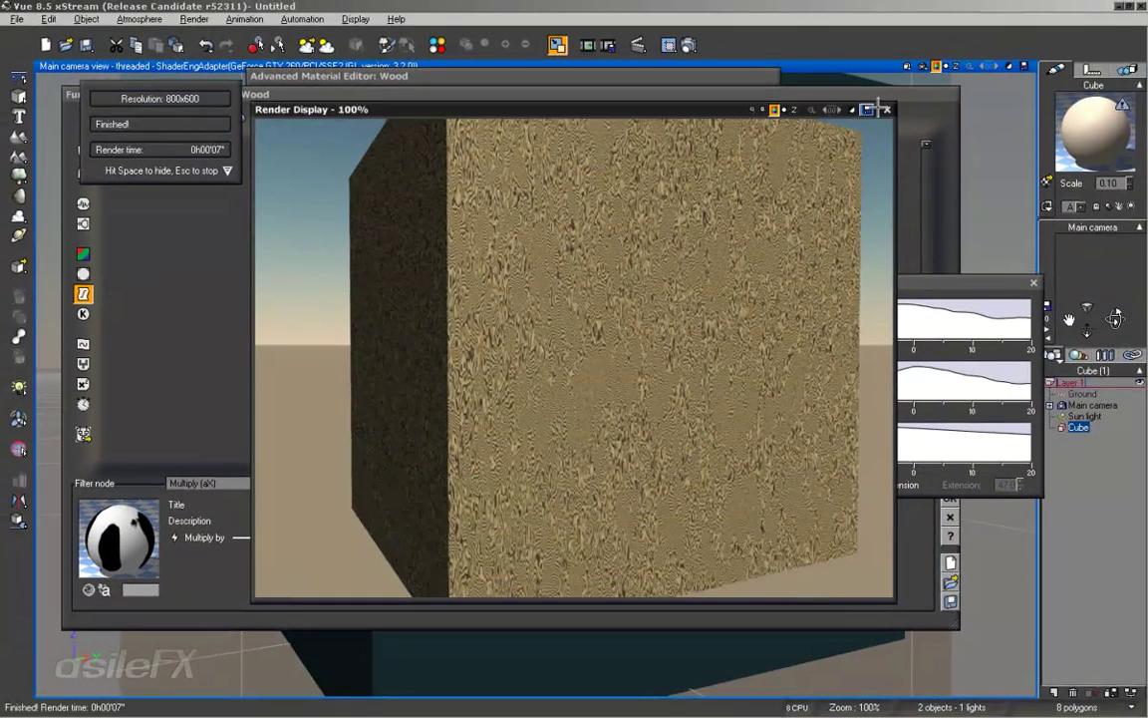
click(899, 99)
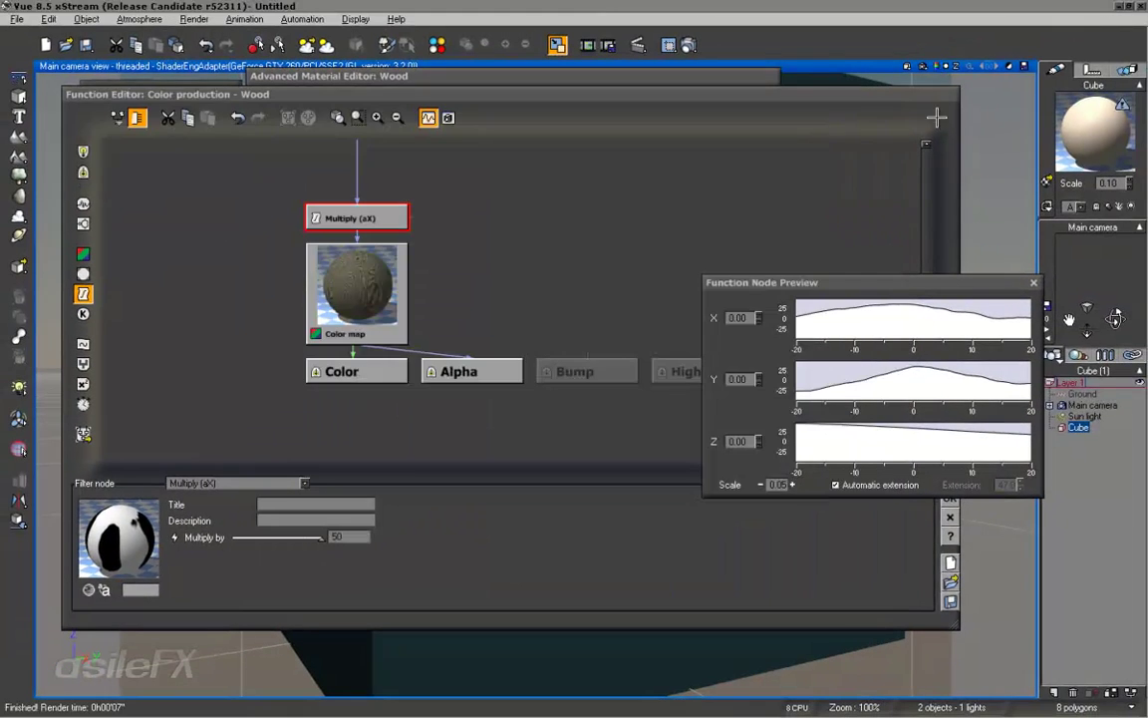
click(950, 498)
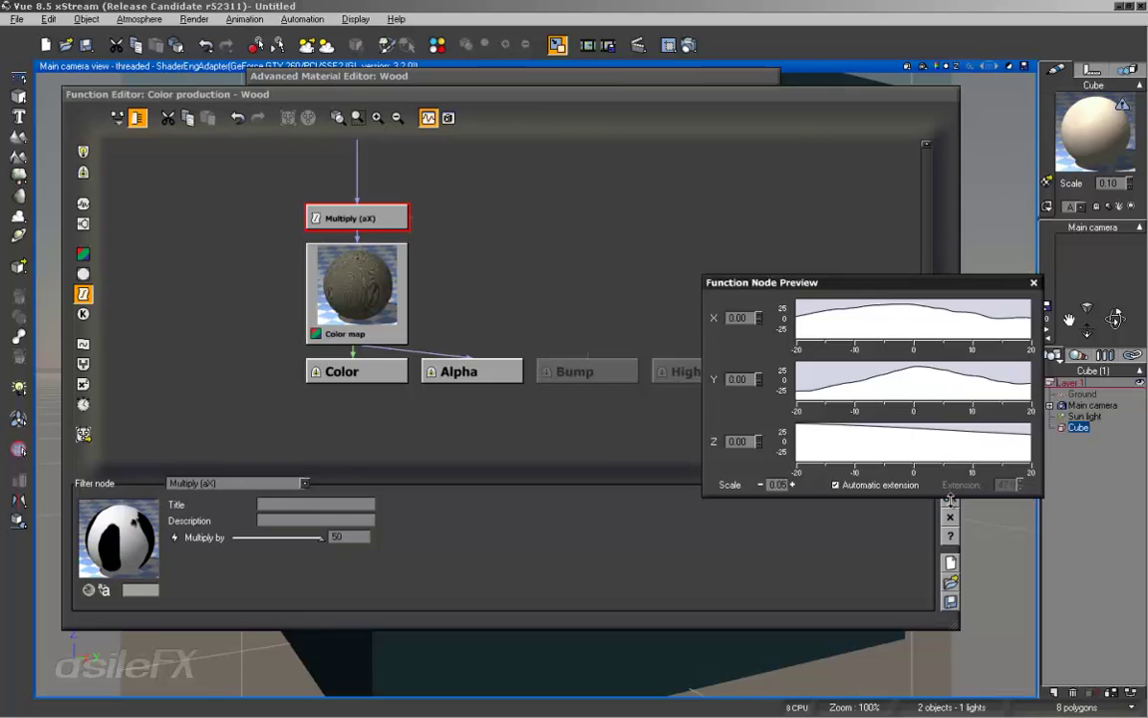
click(952, 502)
Accept the Wood material, set its scale to 1, and render the cube again, closing the render.
click(770, 380)
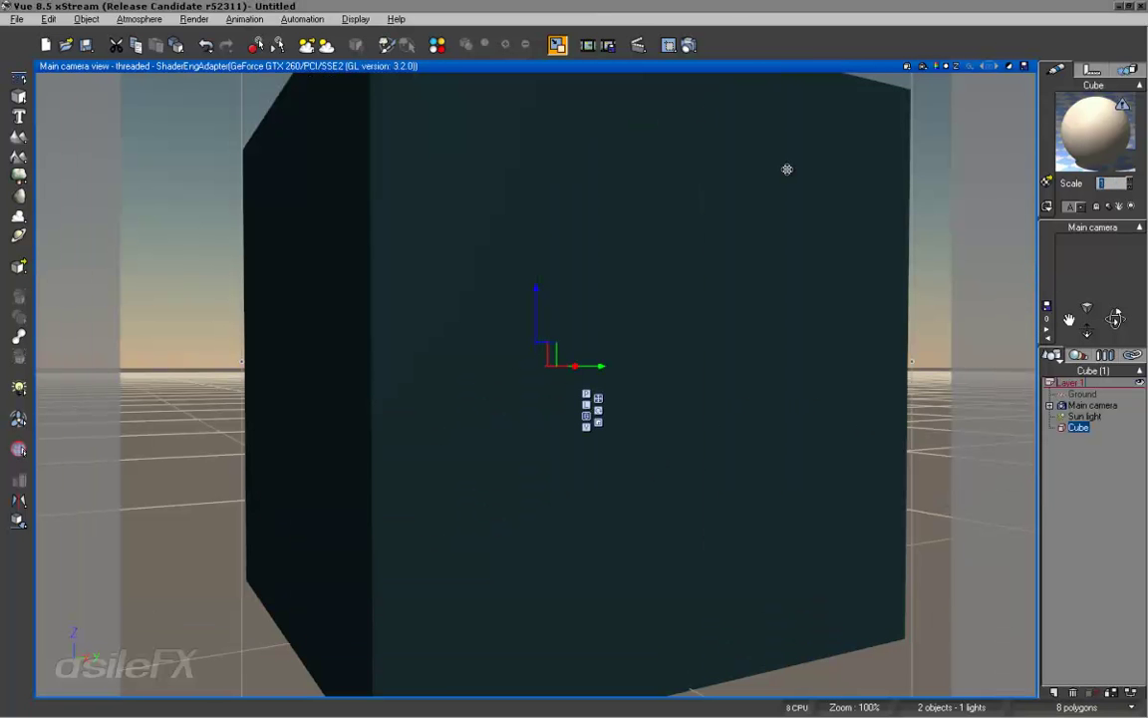
click(608, 45)
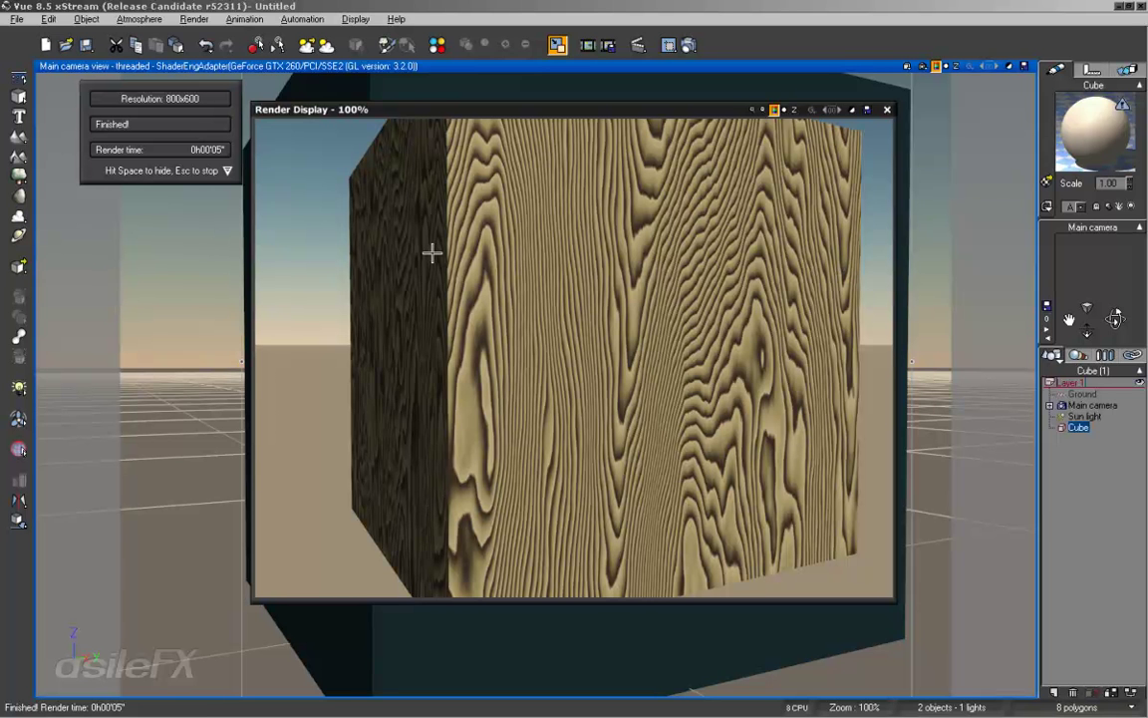
click(887, 110)
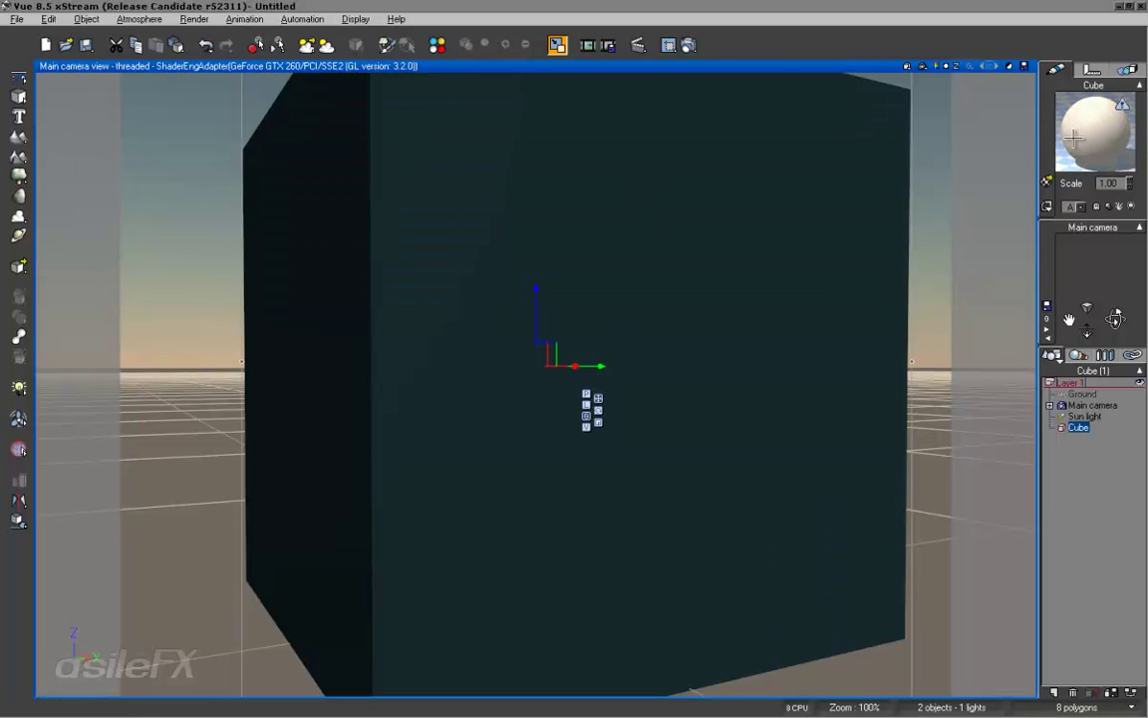
Reopen the Wood material, move its editor lower, and open the color production function for editing.
right_click(1074, 140)
click(1022, 150)
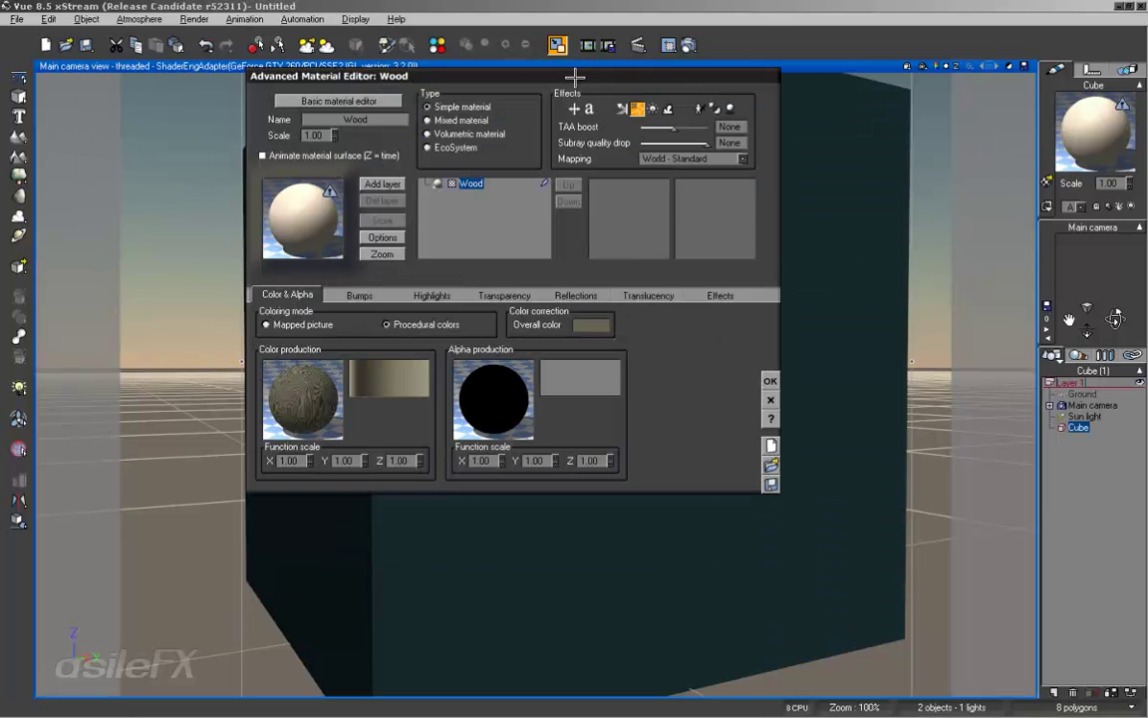
drag(574, 77, 682, 190)
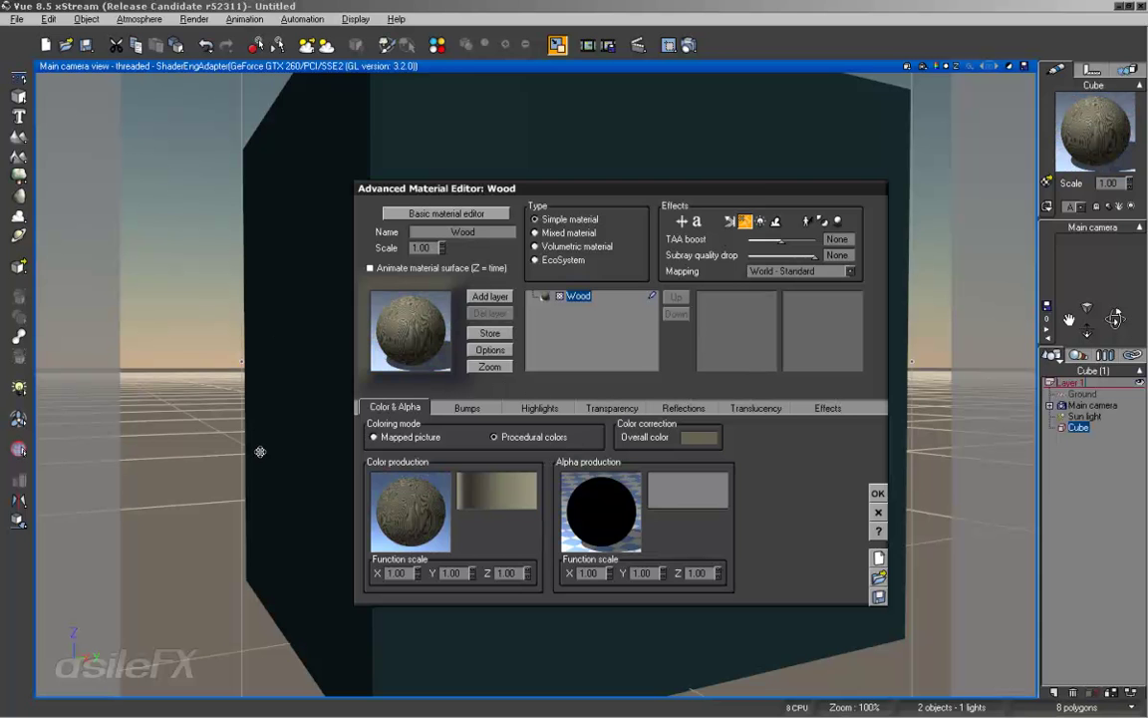
right_click(417, 487)
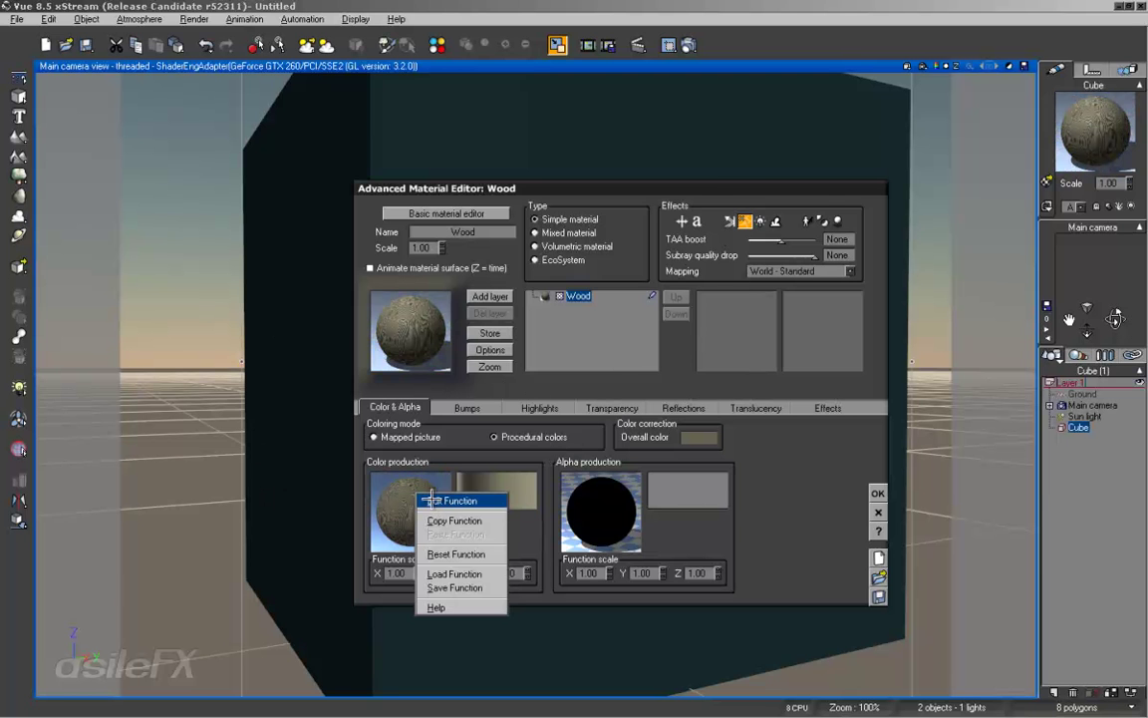
click(451, 499)
Reposition the color map node to leave space between the Multiply filter and the Color output.
drag(492, 438, 492, 392)
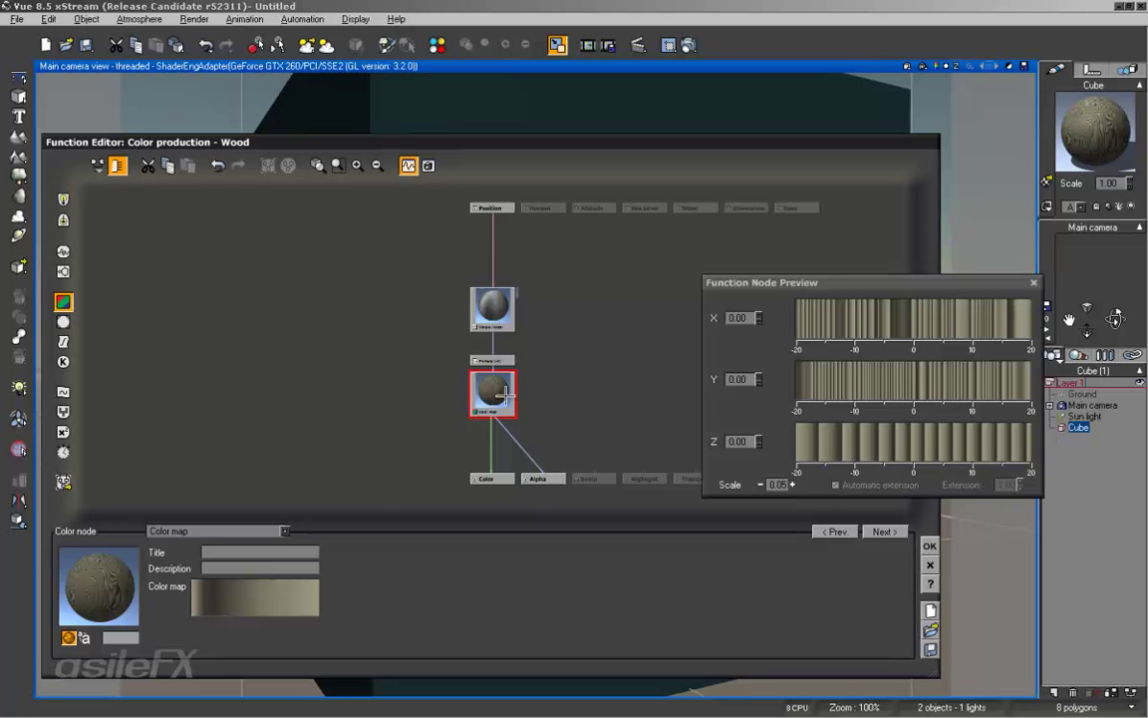
click(358, 167)
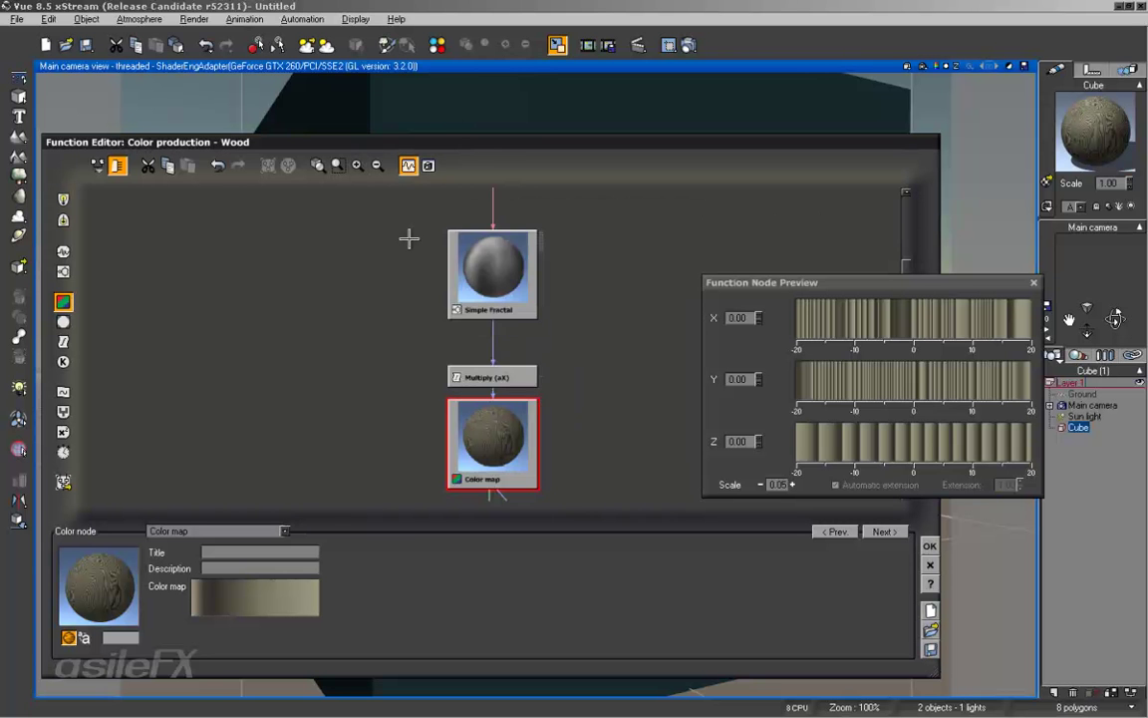
right_drag(547, 403, 503, 318)
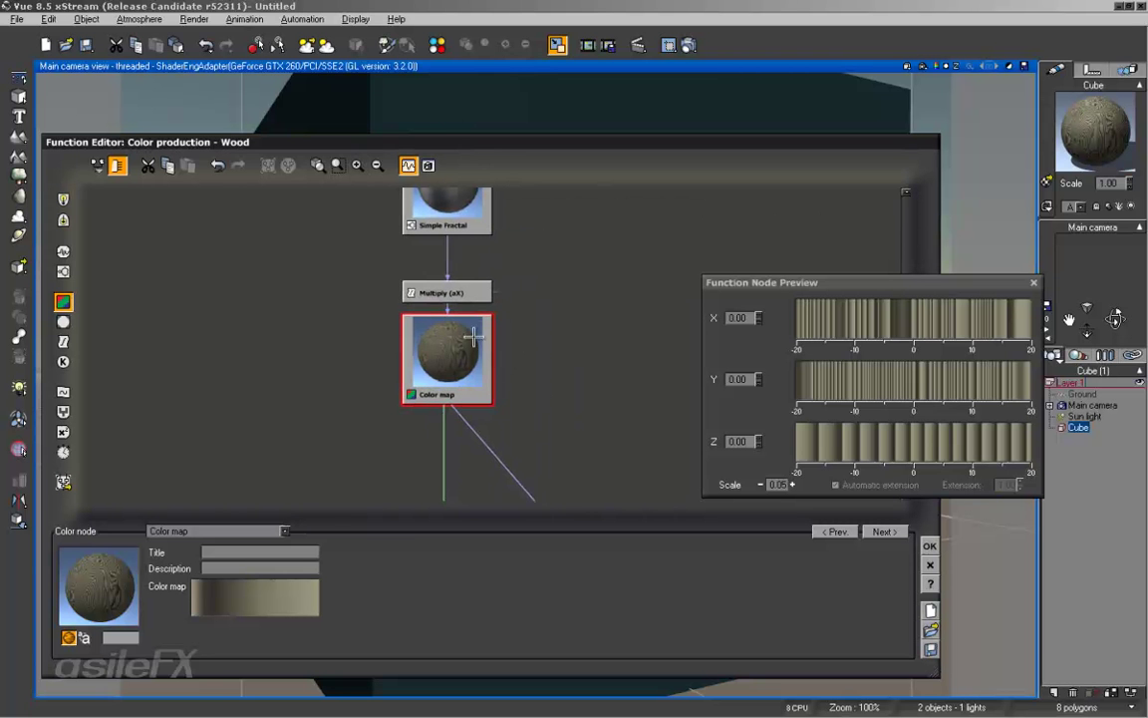
drag(434, 314, 433, 349)
right_drag(541, 427, 504, 393)
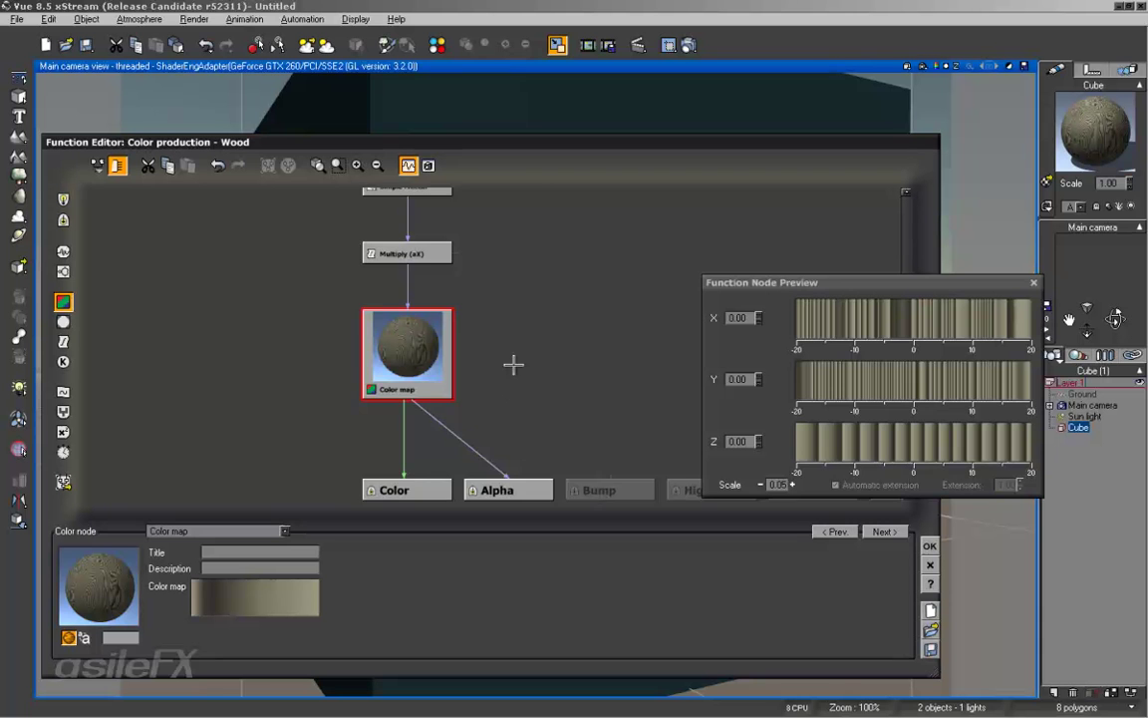
right_drag(512, 364, 450, 354)
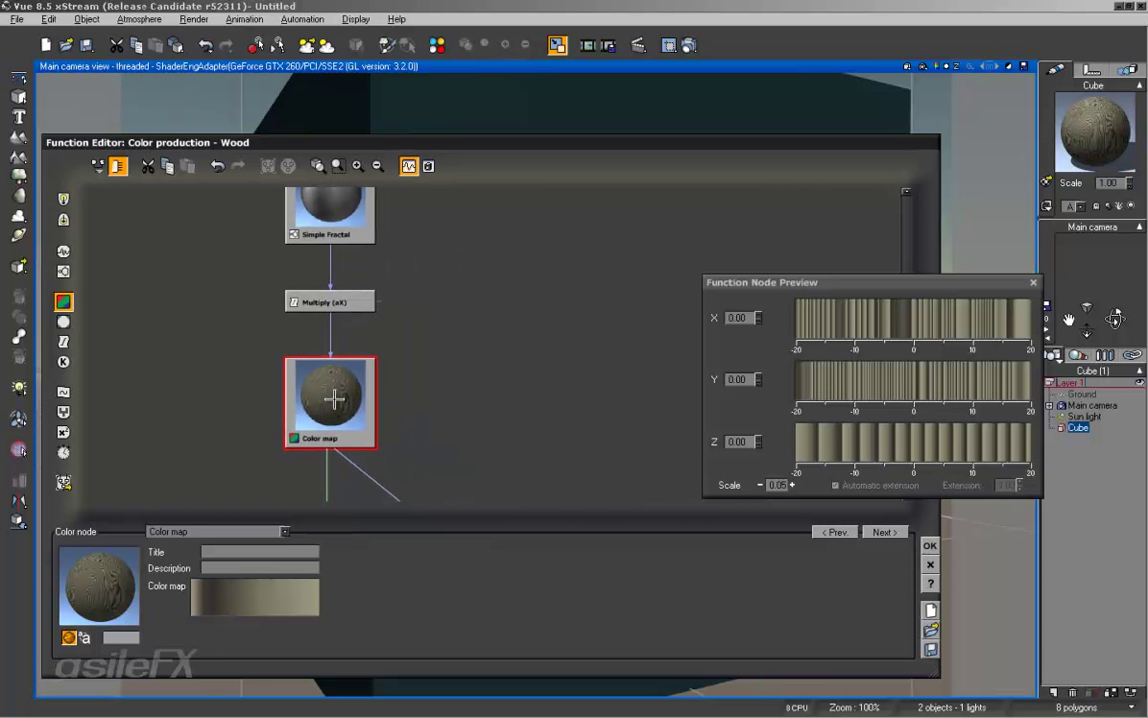
Add a second color map node beside the existing one, check its clamping modes, and accept its colors.
click(442, 396)
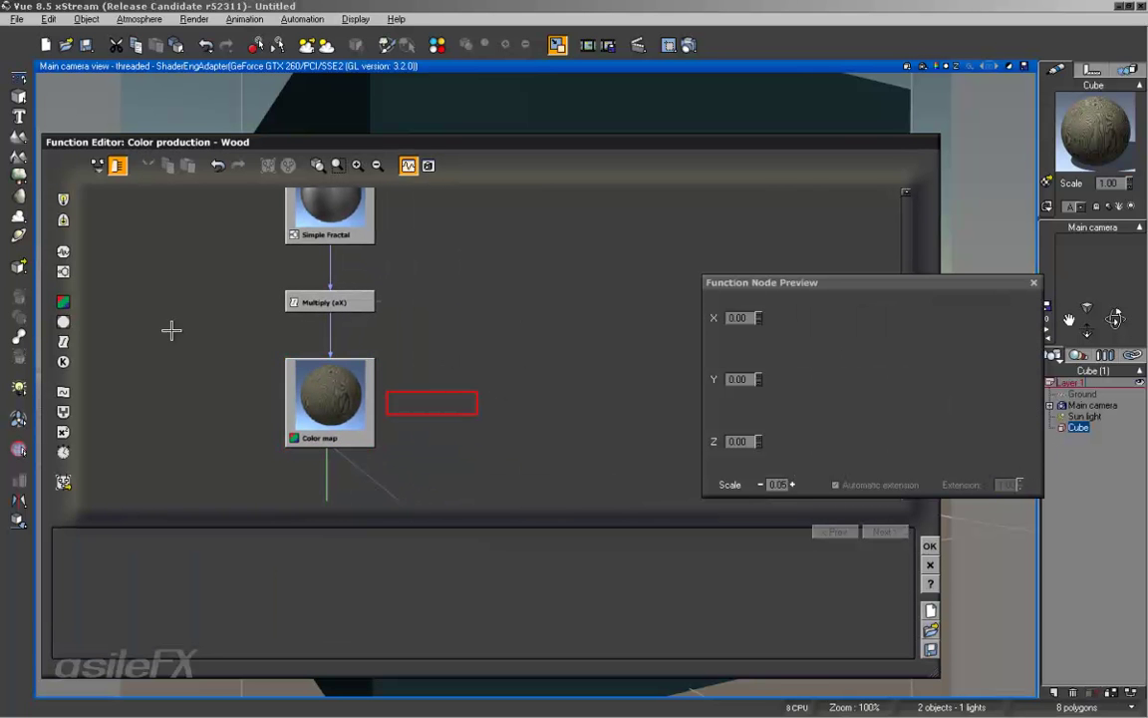
click(64, 301)
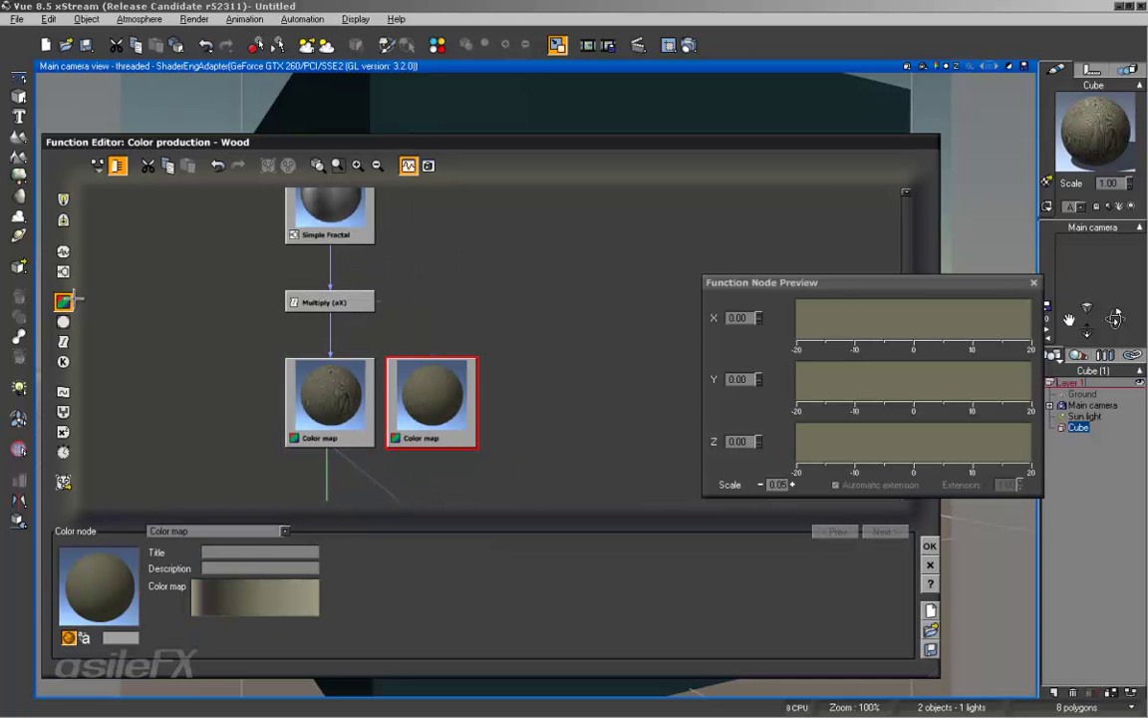
right_click(309, 602)
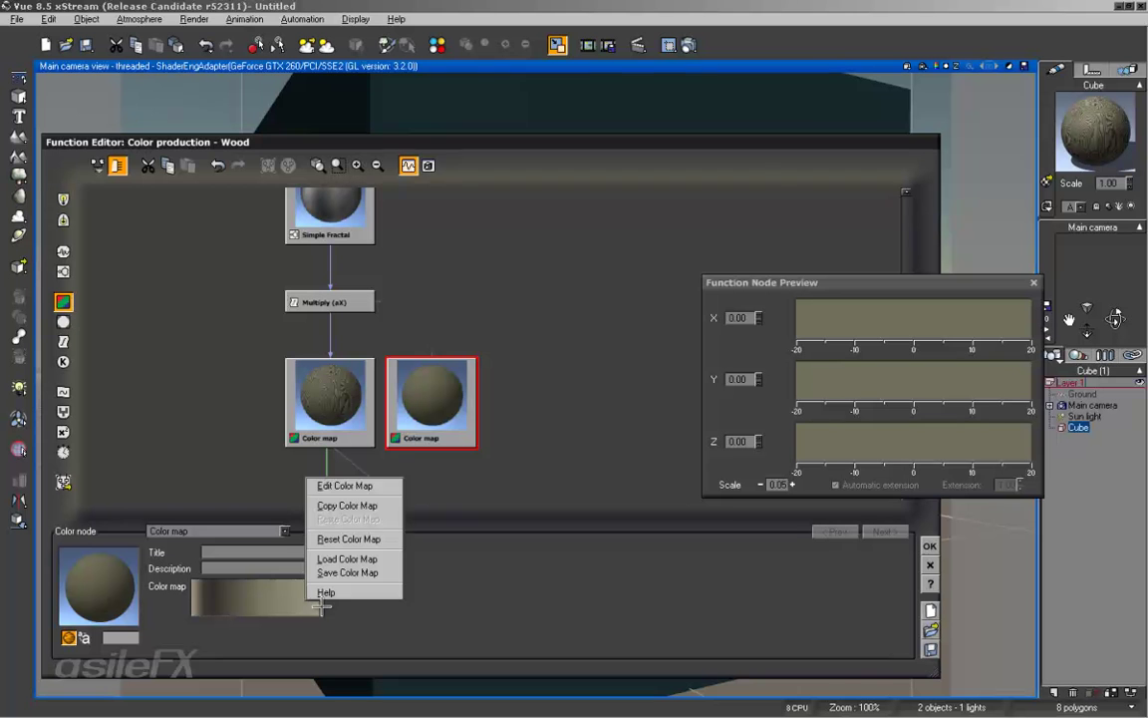
click(317, 485)
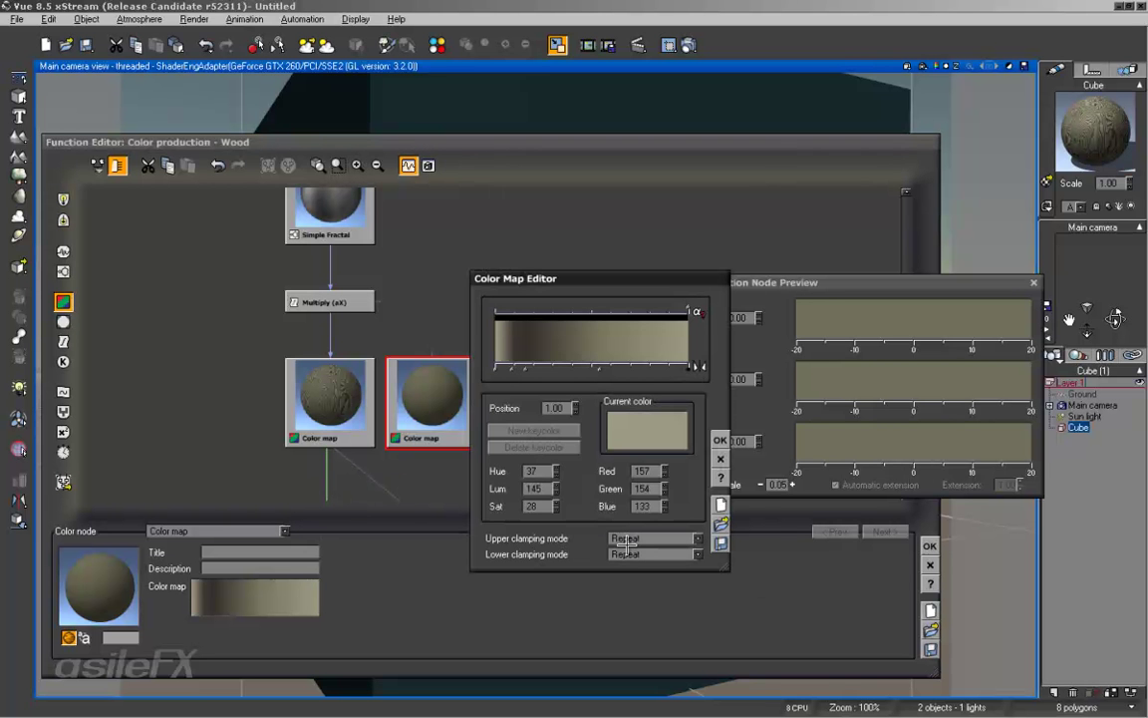
click(720, 440)
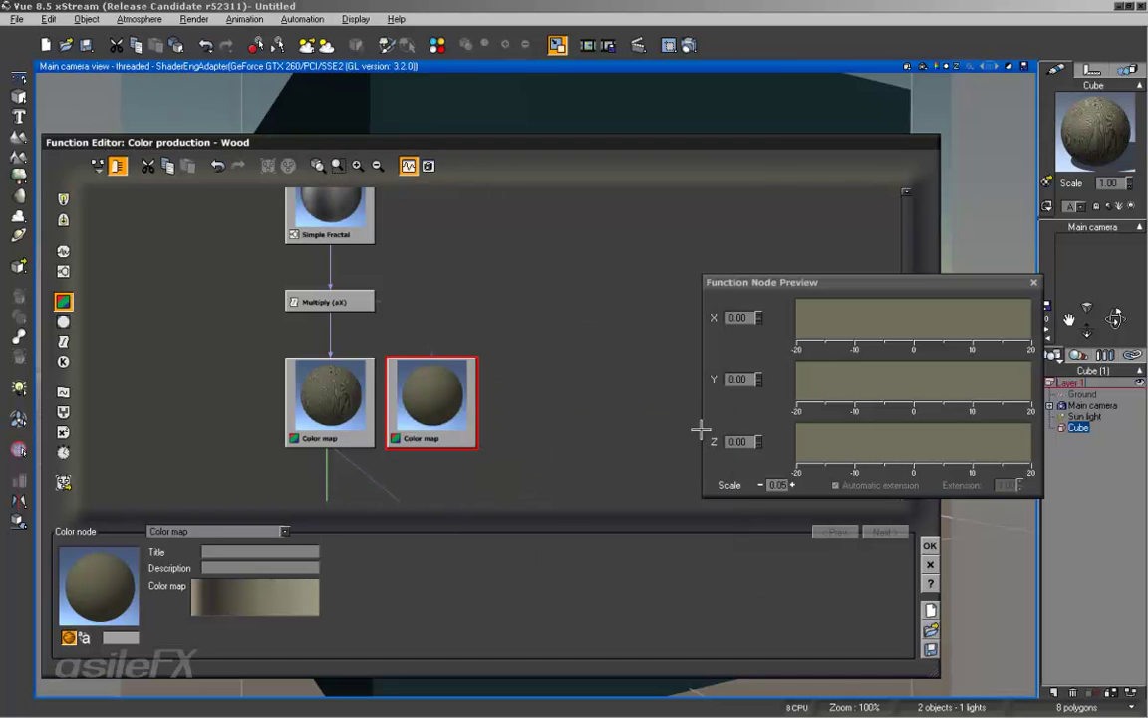
Connect the second color map's input to the Simple Fractal's Altitude output.
drag(446, 407, 367, 280)
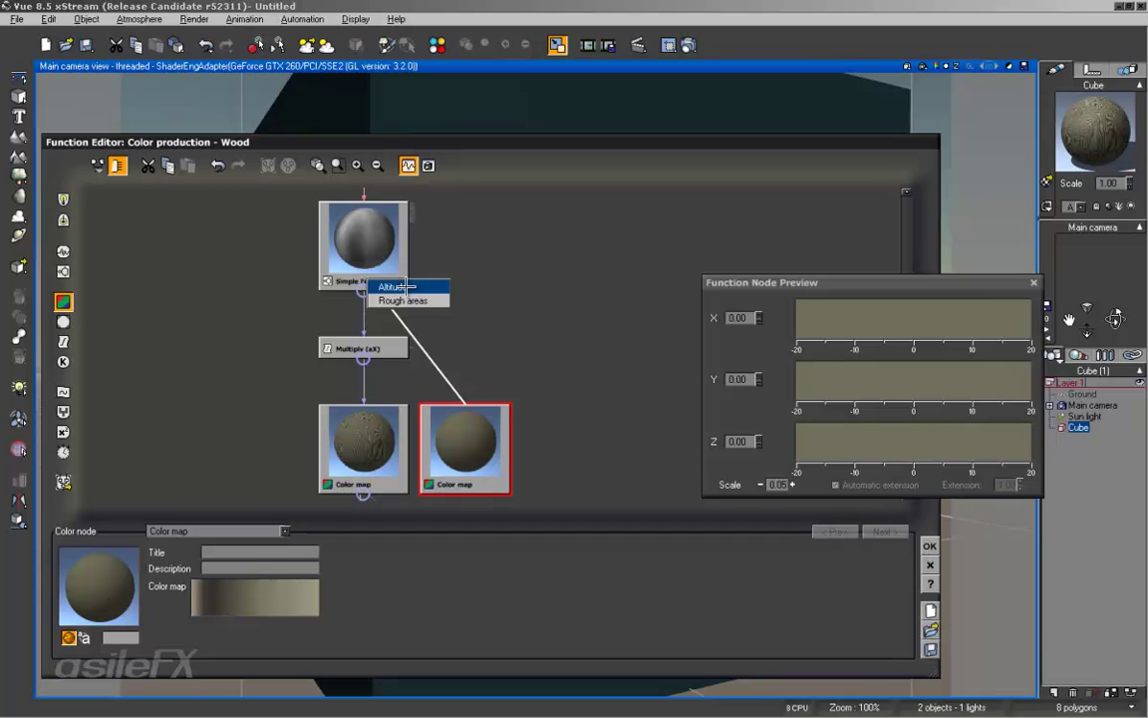
click(398, 287)
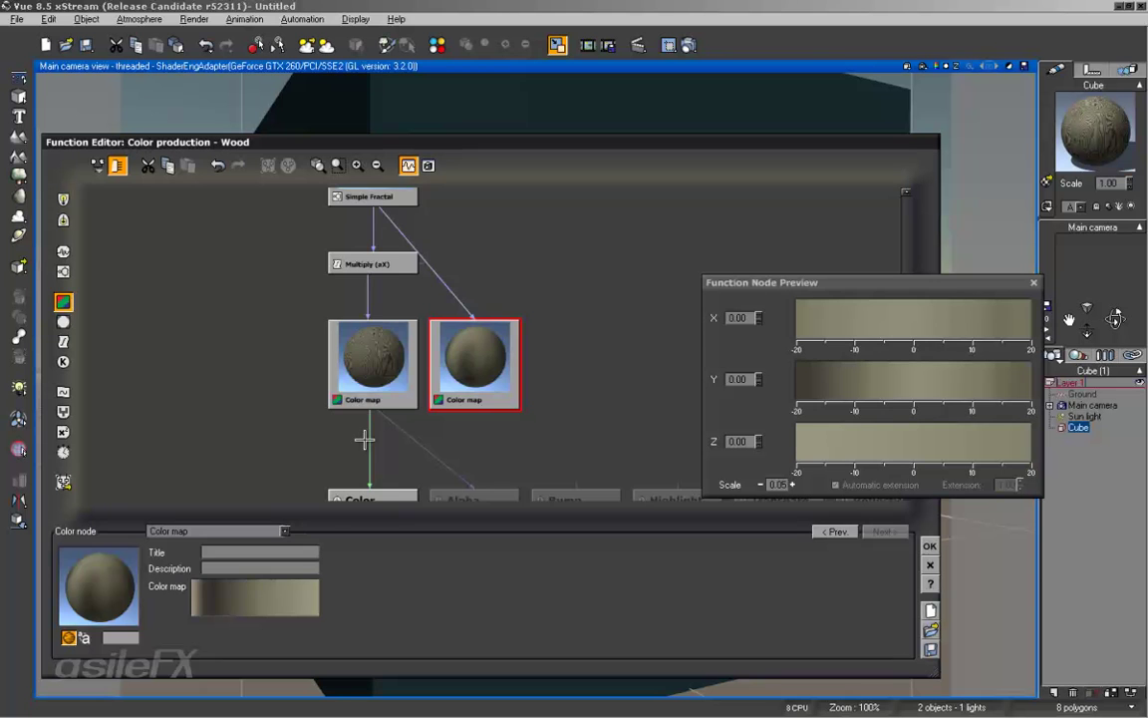
Insert a Blender node between the first color map and the Color output, connect the second color map to it, and align the nodes.
click(370, 439)
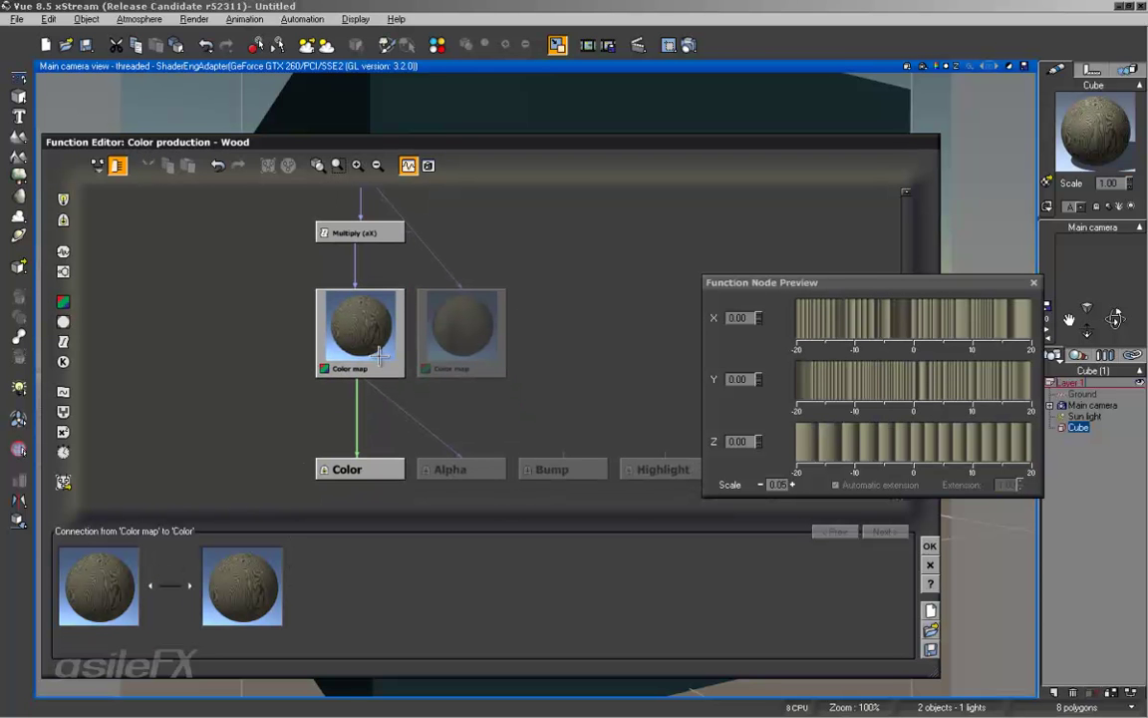
drag(325, 325, 326, 291)
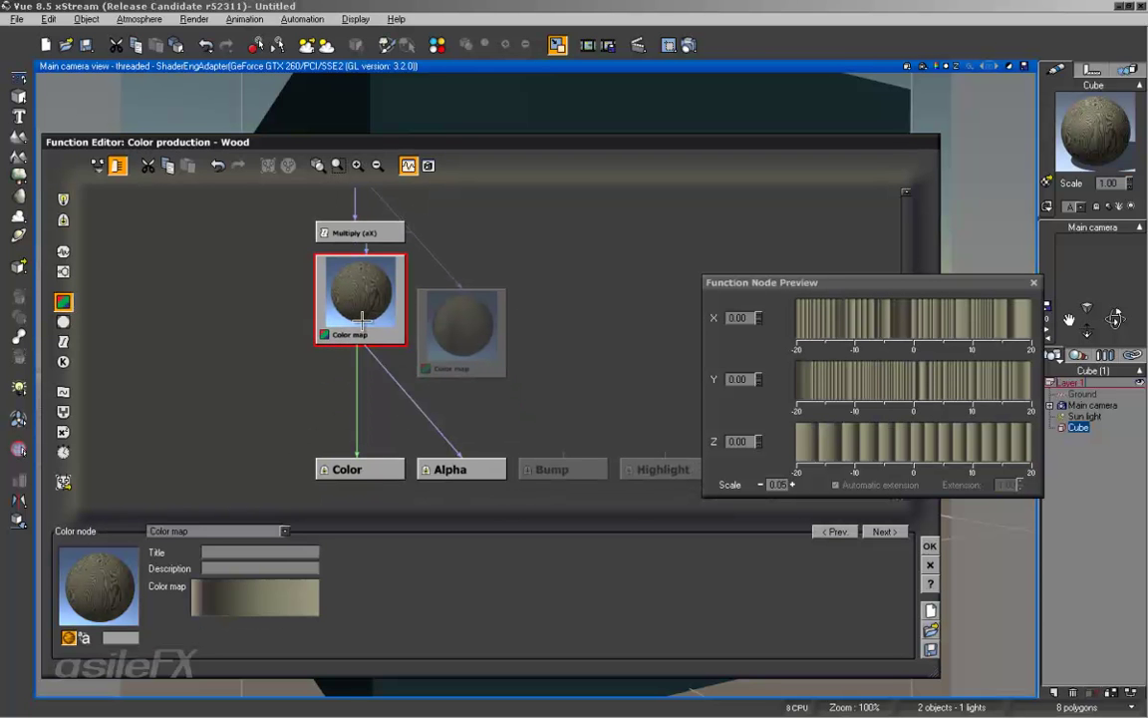
click(357, 383)
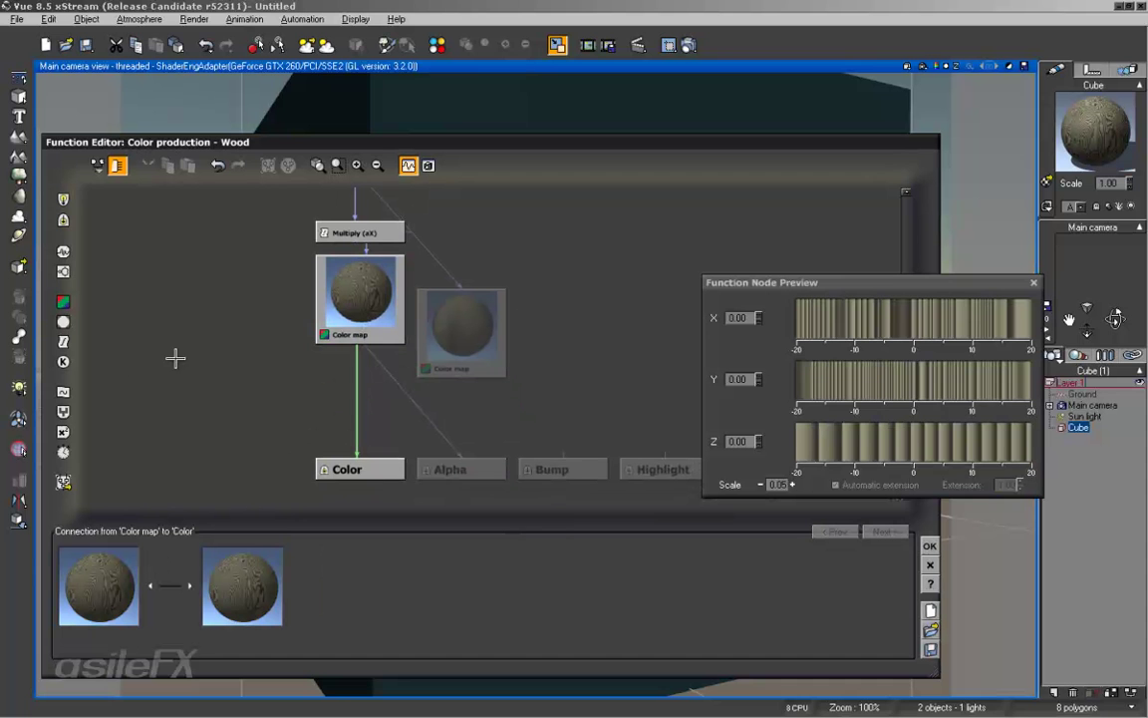
click(63, 412)
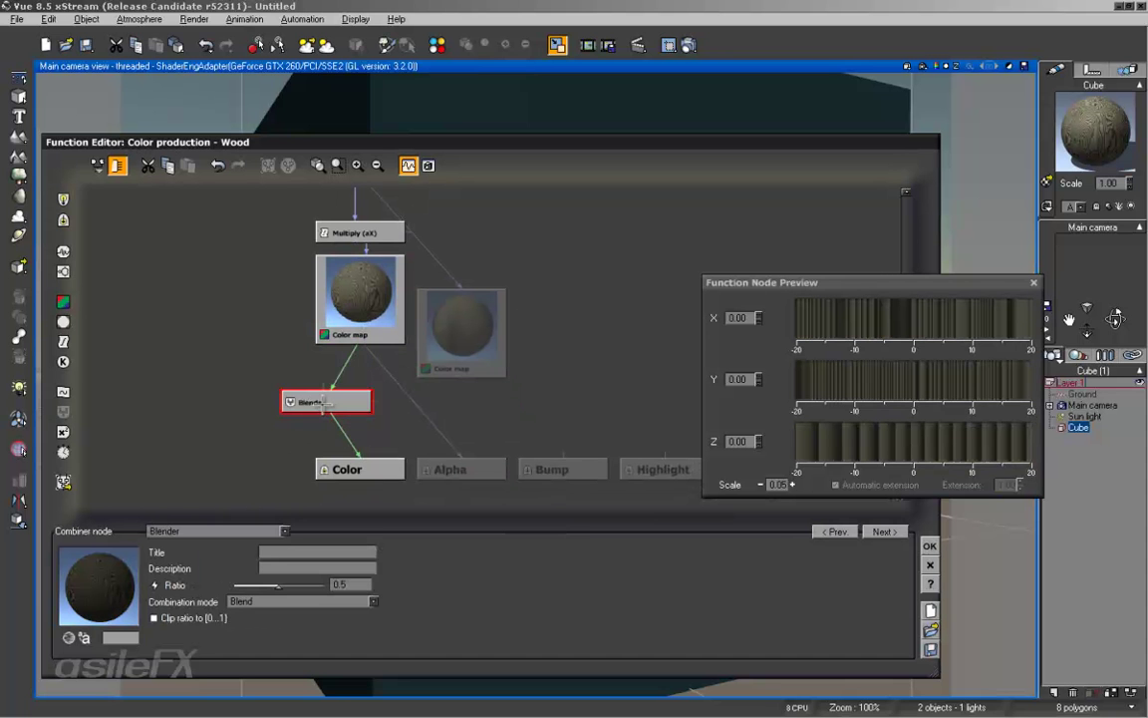
drag(333, 396, 459, 369)
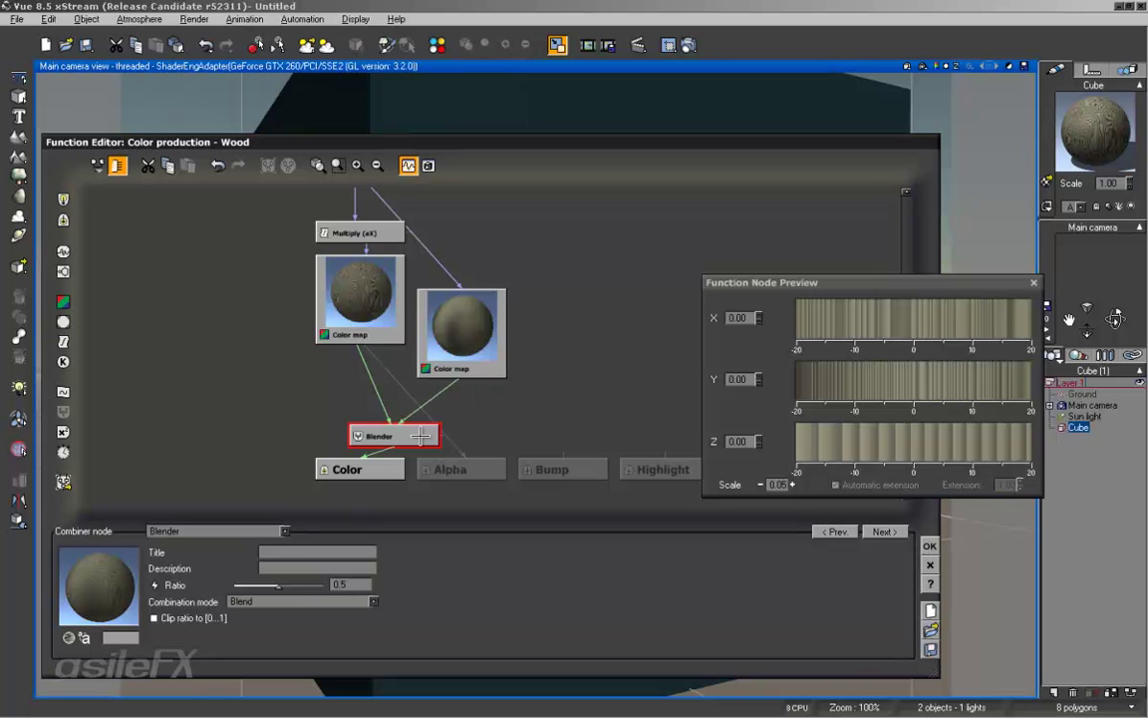
drag(421, 435, 390, 416)
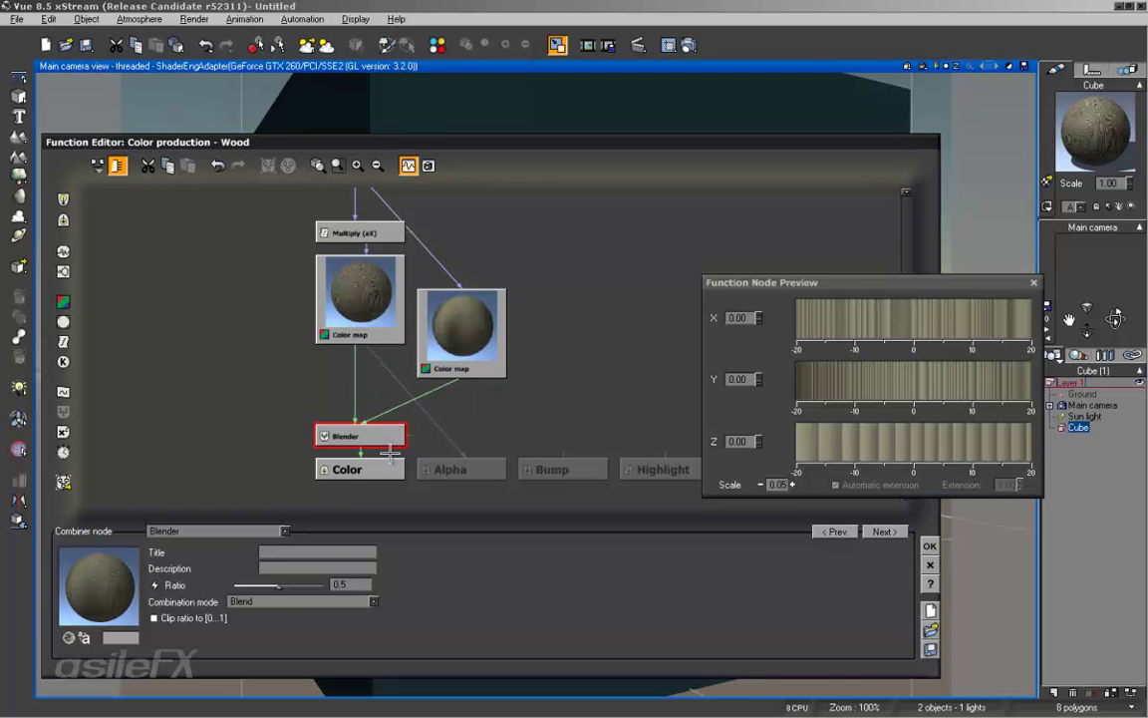
Set the Blender ratio to about 0.56 and test-render the cube.
drag(271, 591, 283, 580)
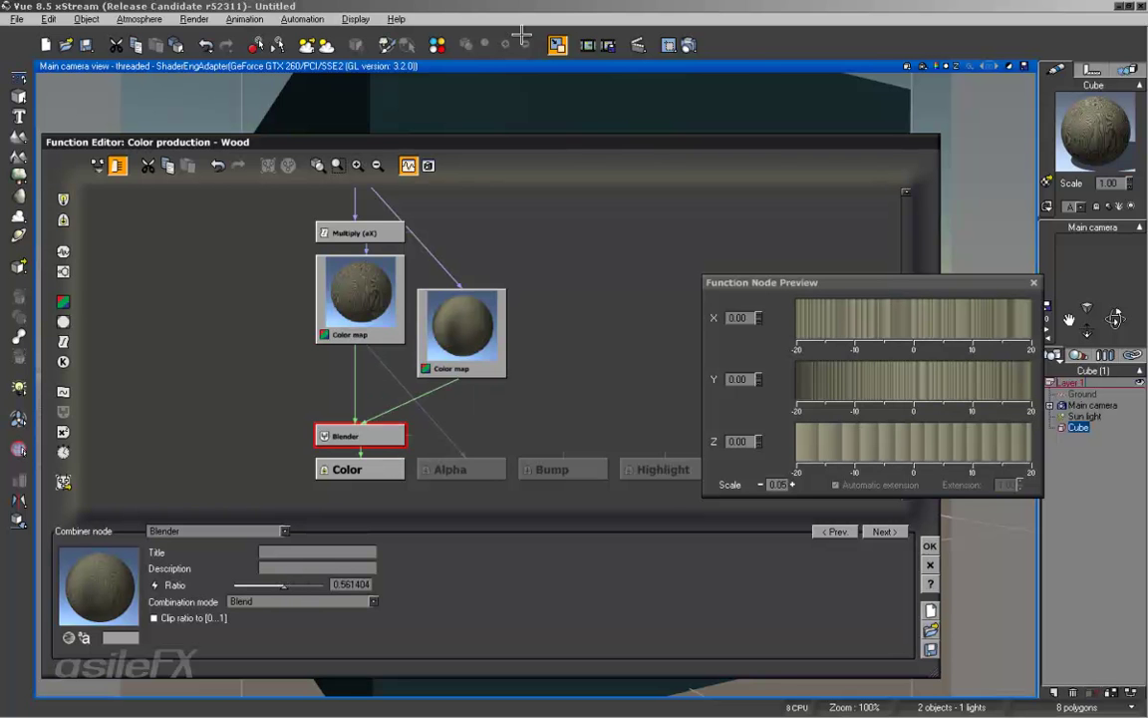
click(636, 45)
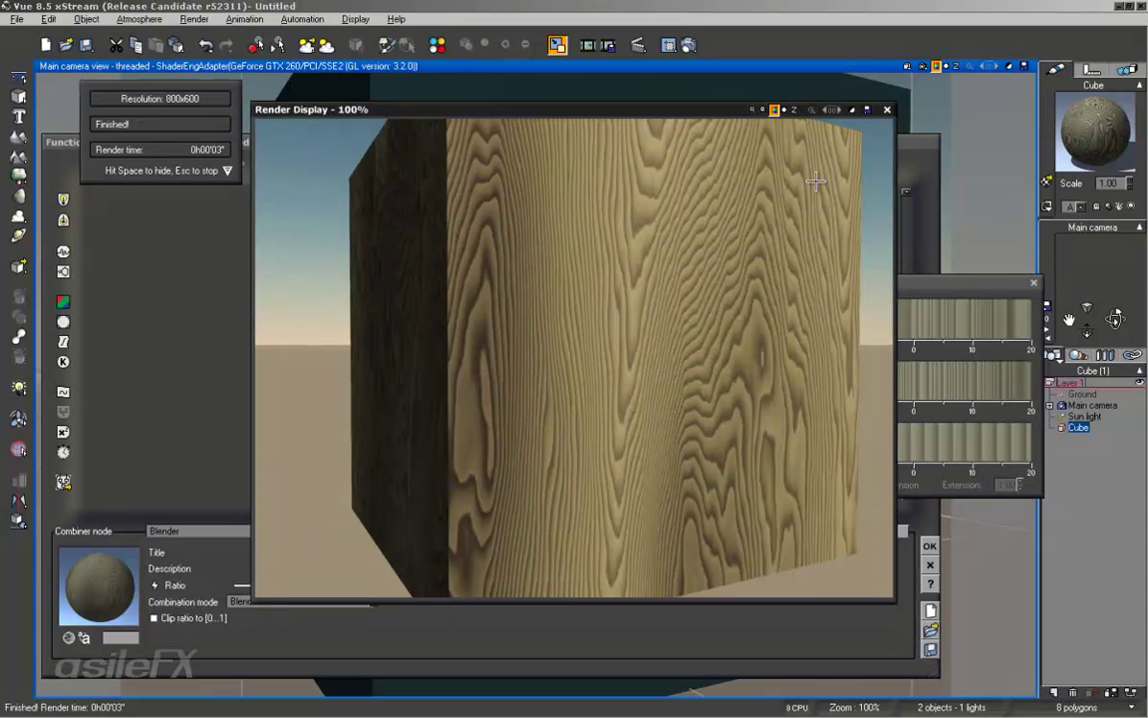
click(886, 110)
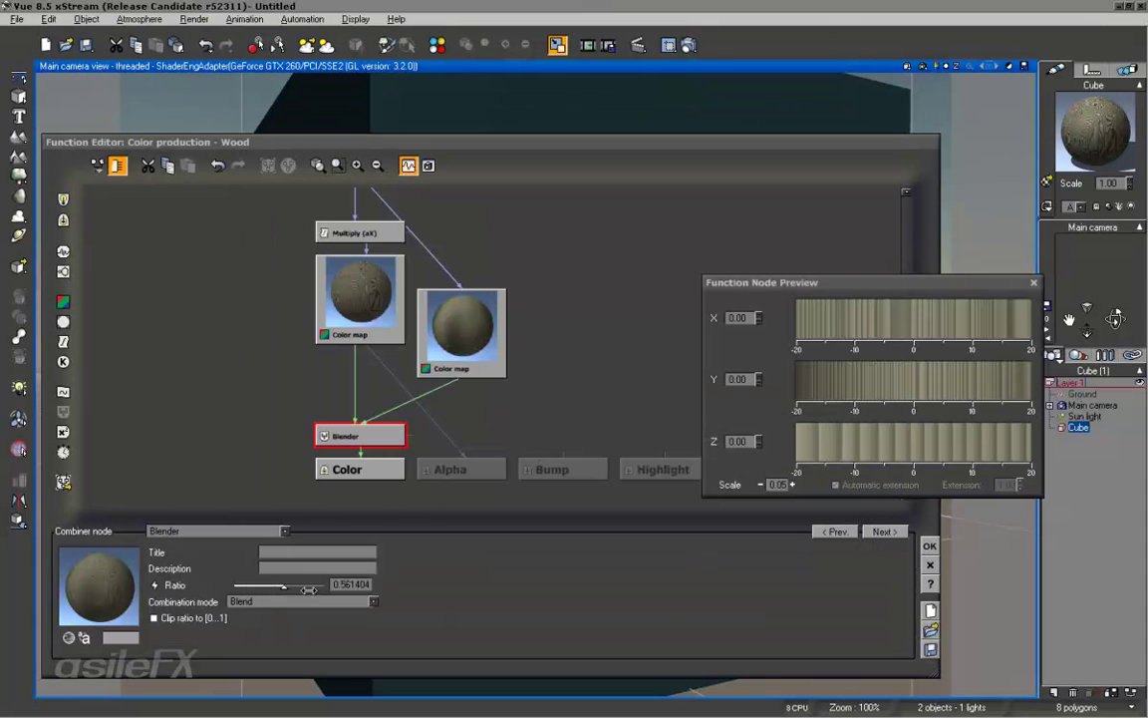
Try the Add combination mode on the Blender with a ratio of about 0.55 and test-render the cube.
click(294, 601)
click(304, 616)
drag(295, 580, 320, 552)
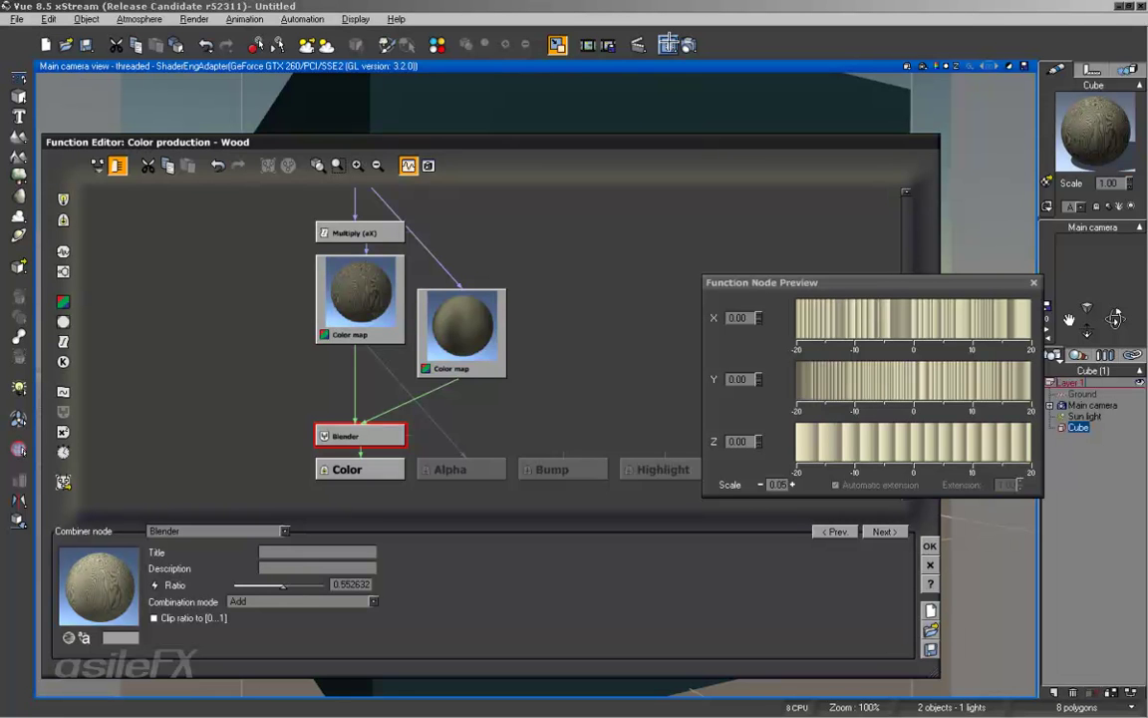
click(588, 44)
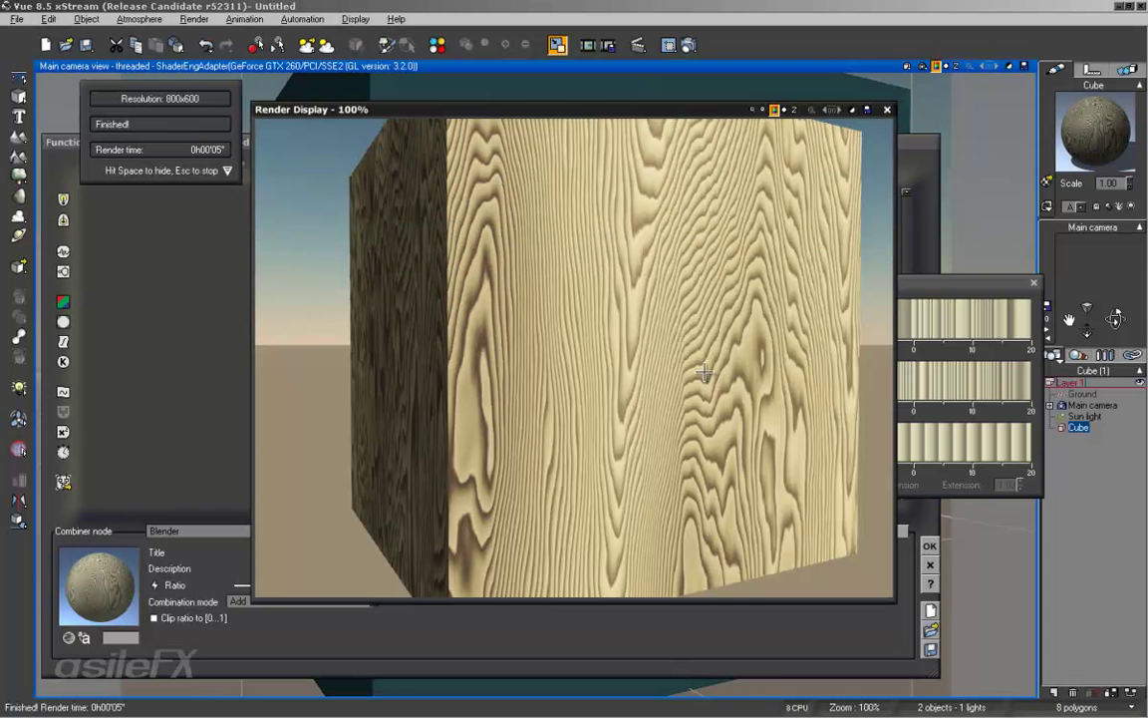
click(886, 109)
Try the Multiply combination mode on the Blender with a ratio of about 0.62 and test-render the cube.
click(334, 601)
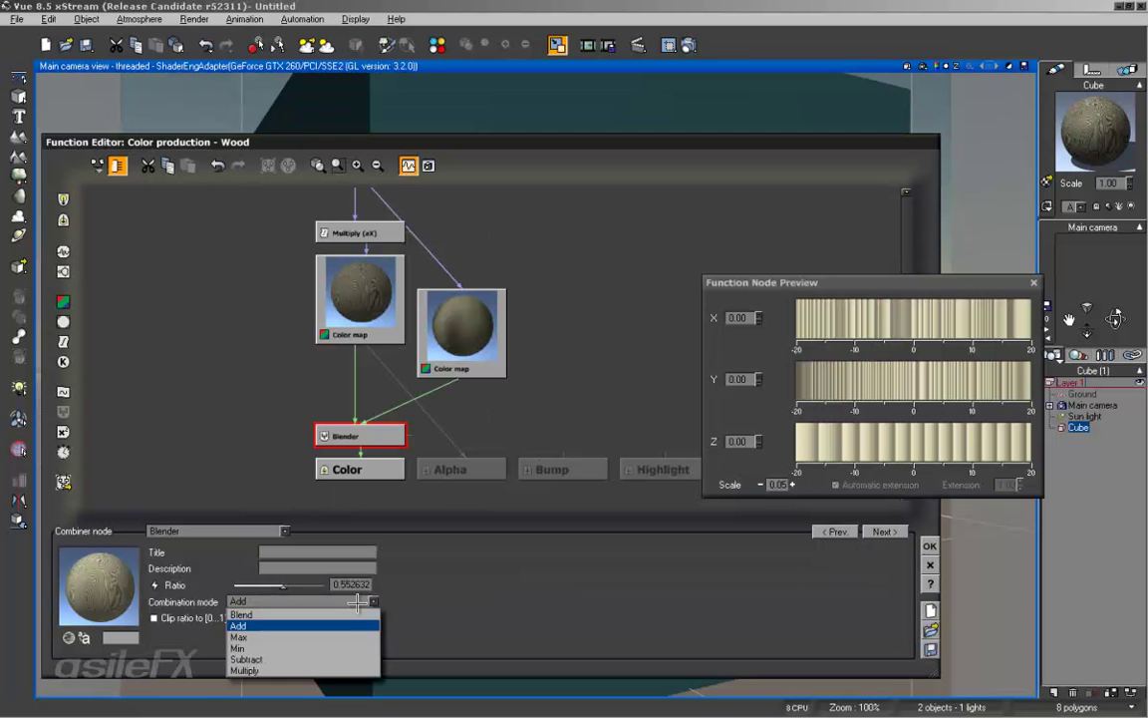
click(321, 670)
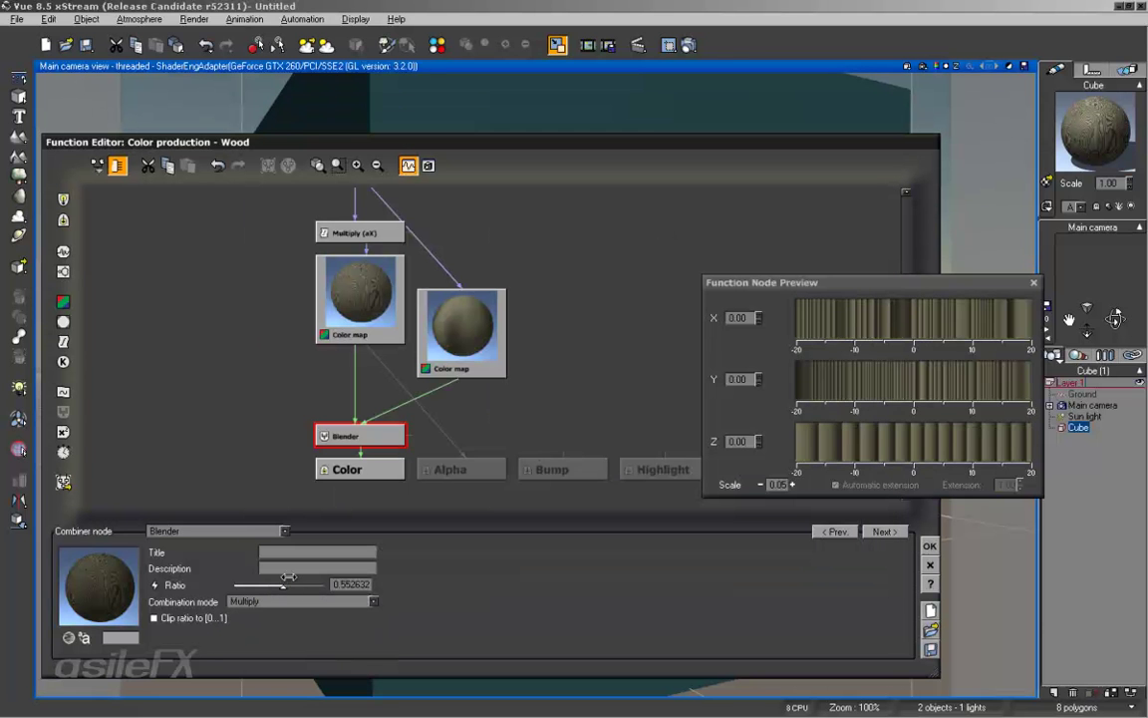
drag(289, 577, 295, 577)
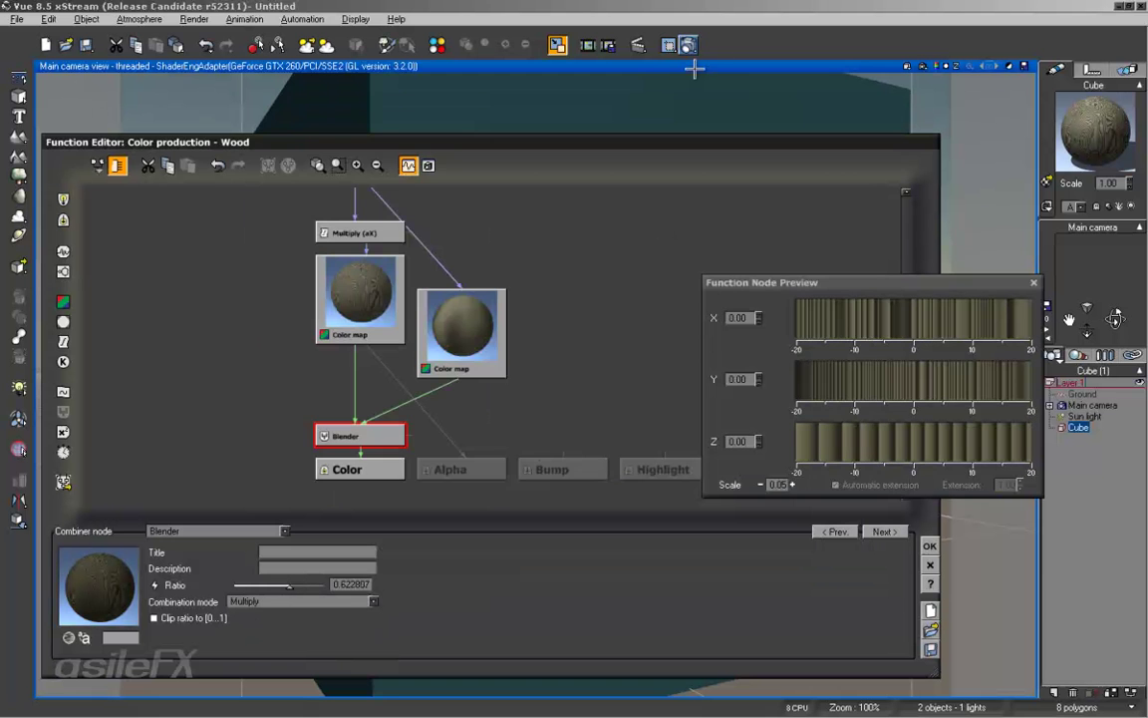
click(638, 45)
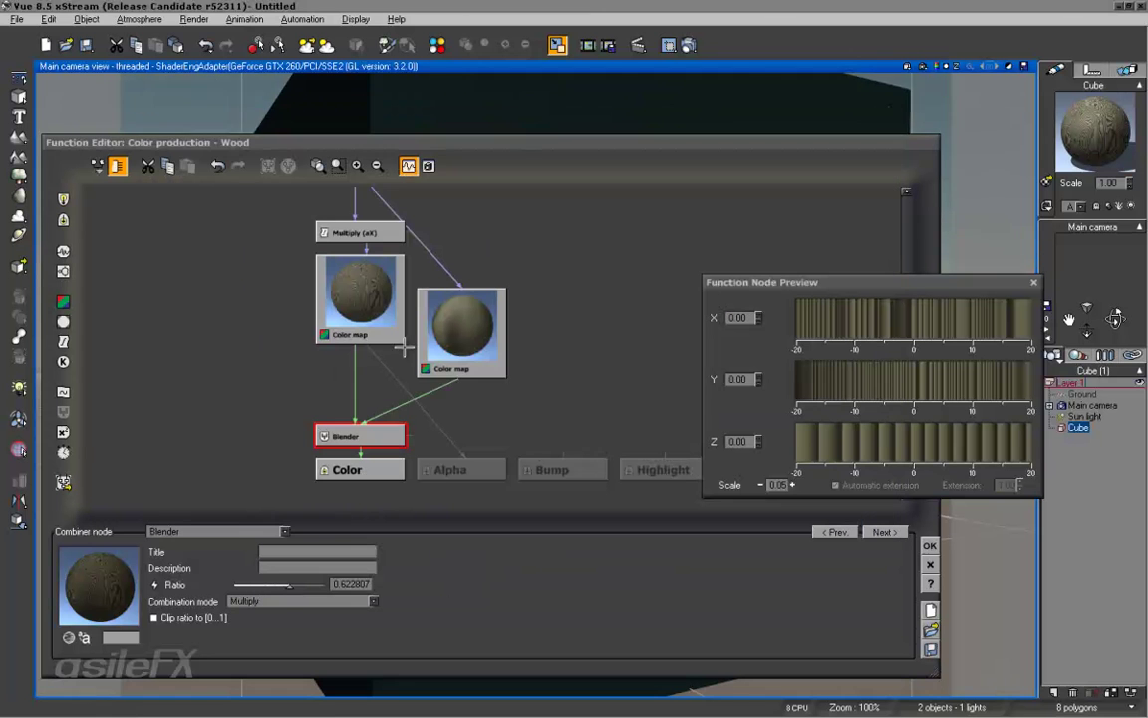
click(887, 110)
Set the Blender's combination mode to Blend and its ratio to about 0.3.
click(299, 600)
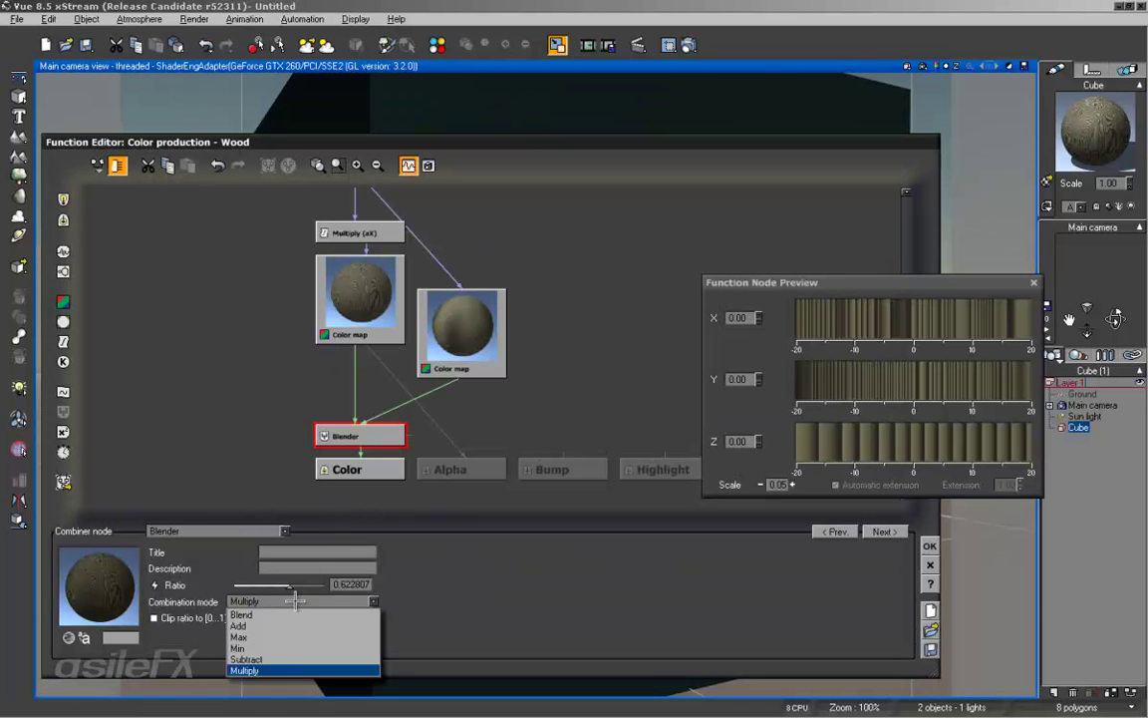
click(294, 614)
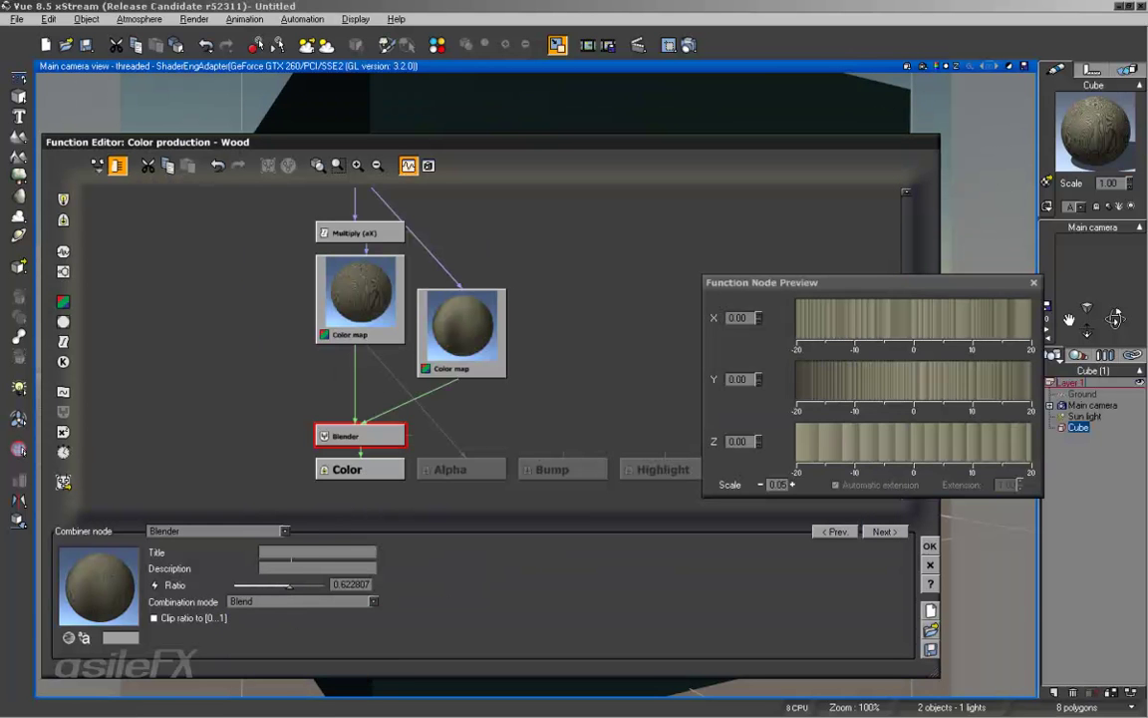
mouse_move(267, 576)
mouse_down()
mouse_move(245, 585)
mouse_move(269, 585)
mouse_up()
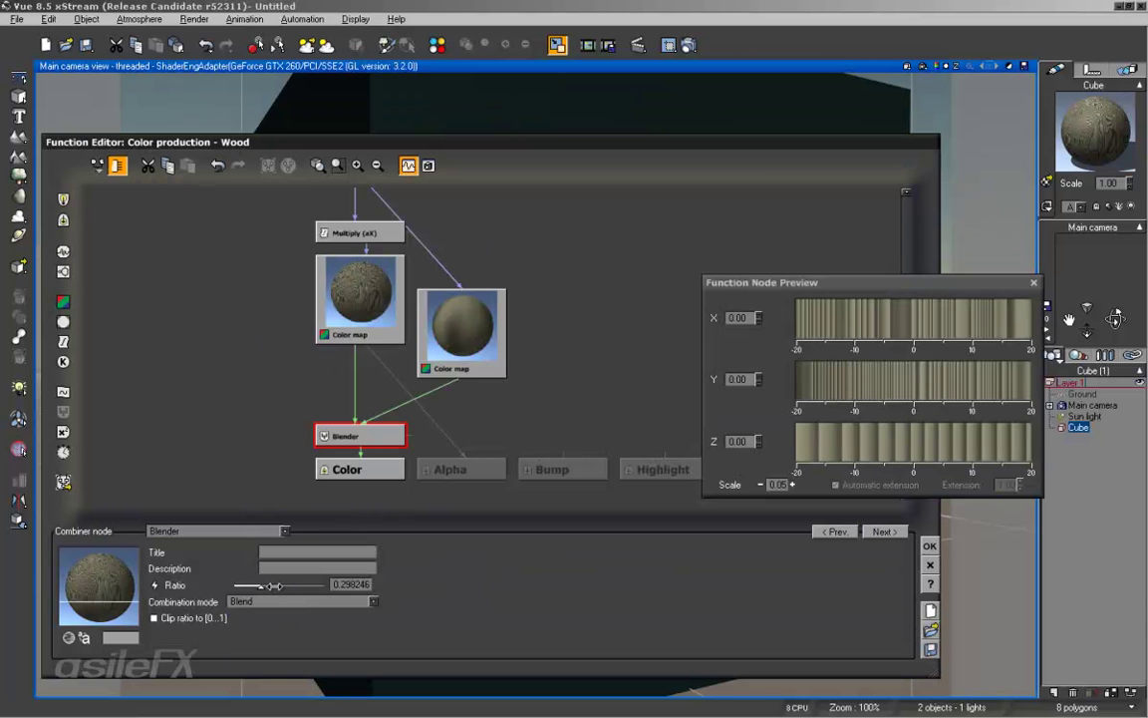
Insert a second Multiply filter on the connection between the Simple Fractal and the second color map.
drag(540, 292, 530, 413)
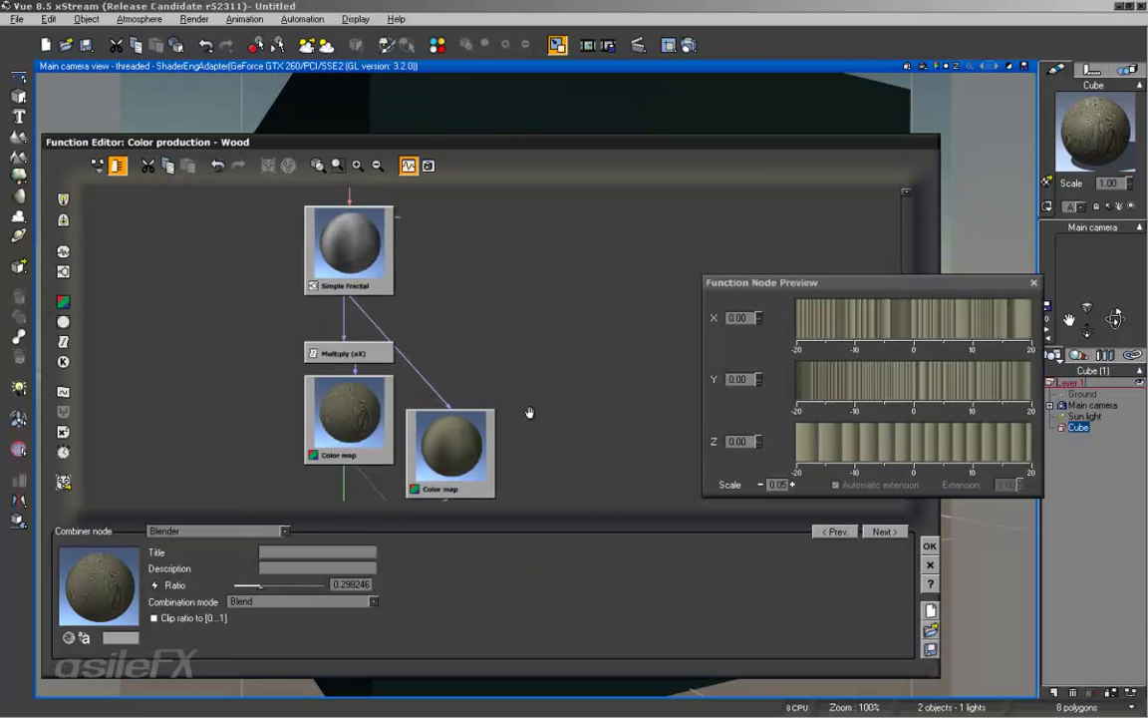
click(419, 364)
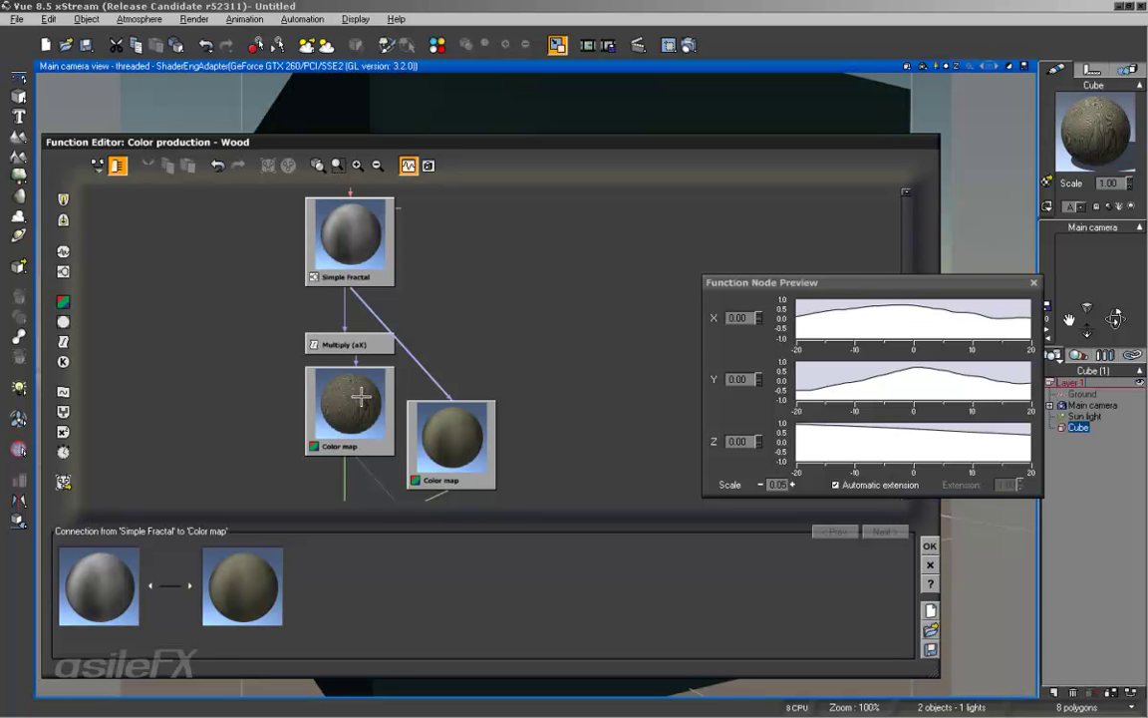
click(343, 344)
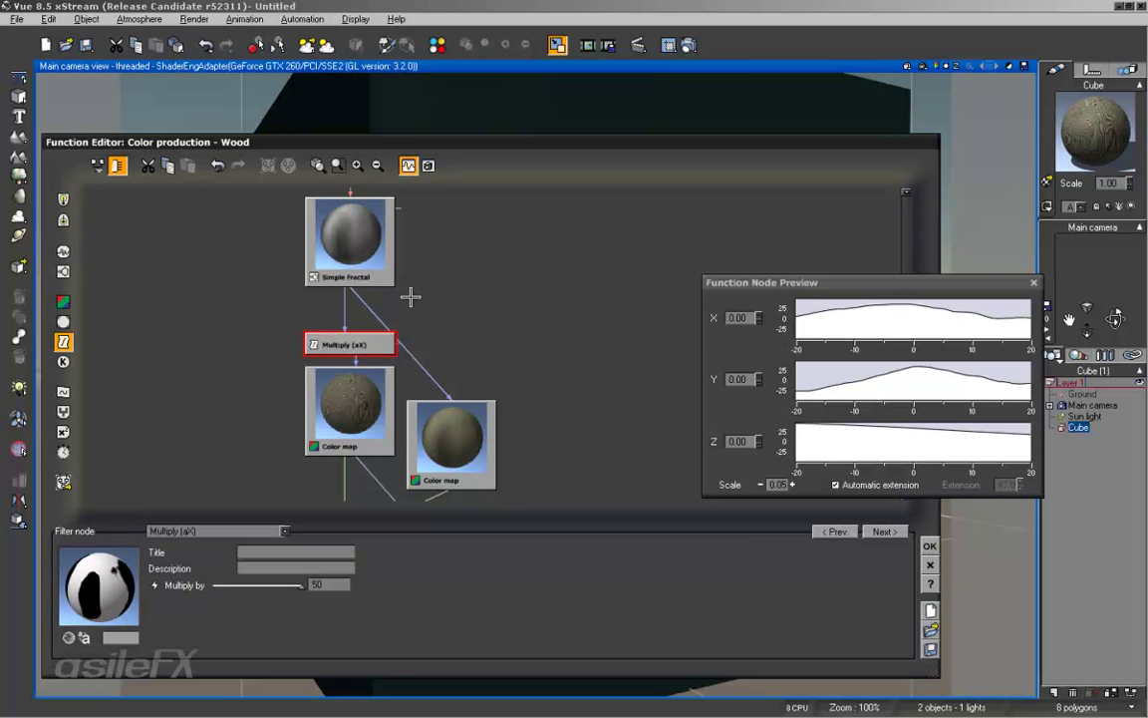
click(424, 366)
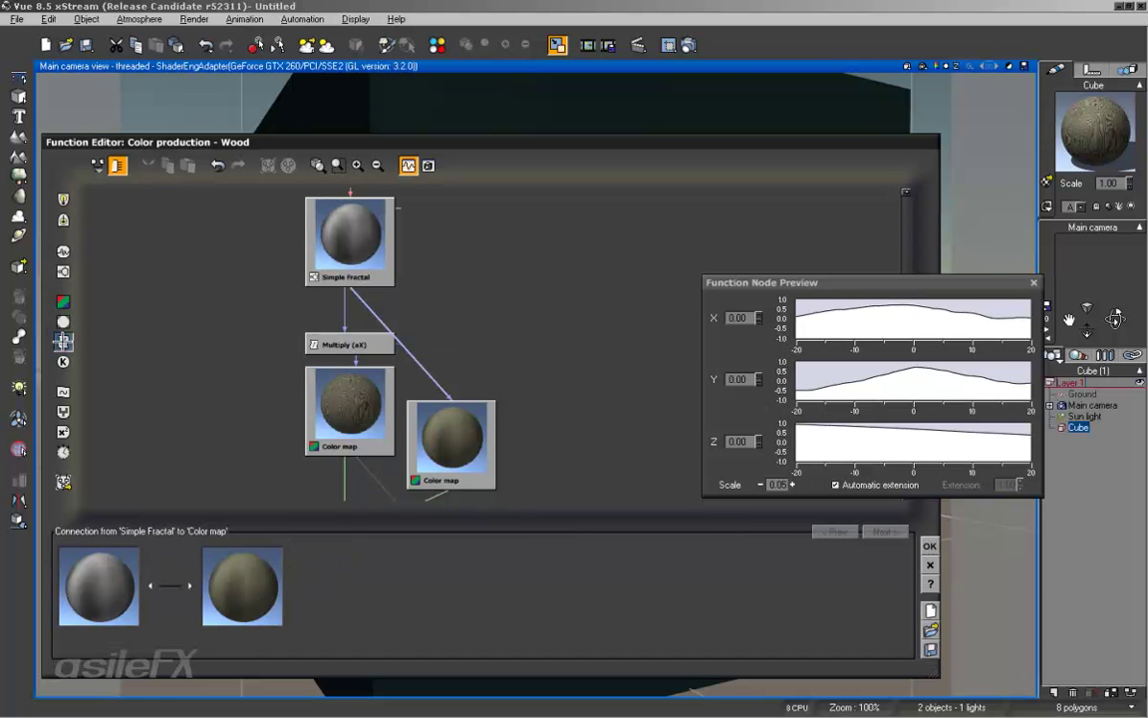
click(63, 342)
drag(344, 378, 548, 344)
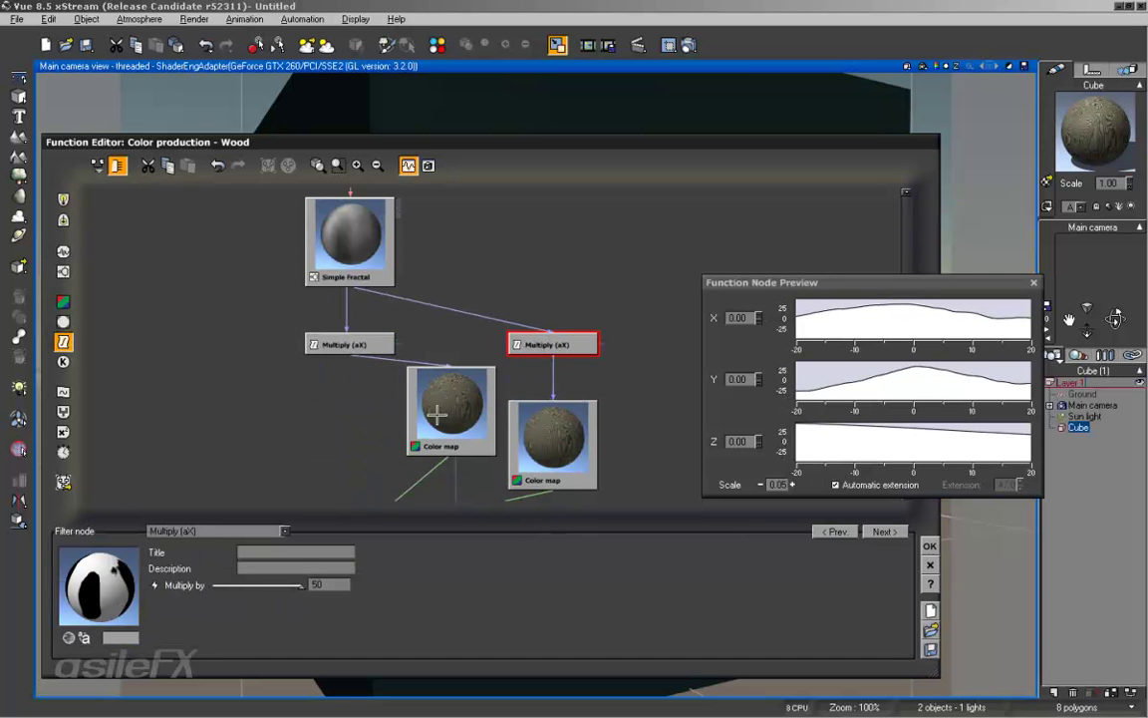
Arrange the color maps and the new Multiply filter so each color map sits directly below its own filter.
drag(439, 402, 348, 403)
drag(588, 423, 520, 389)
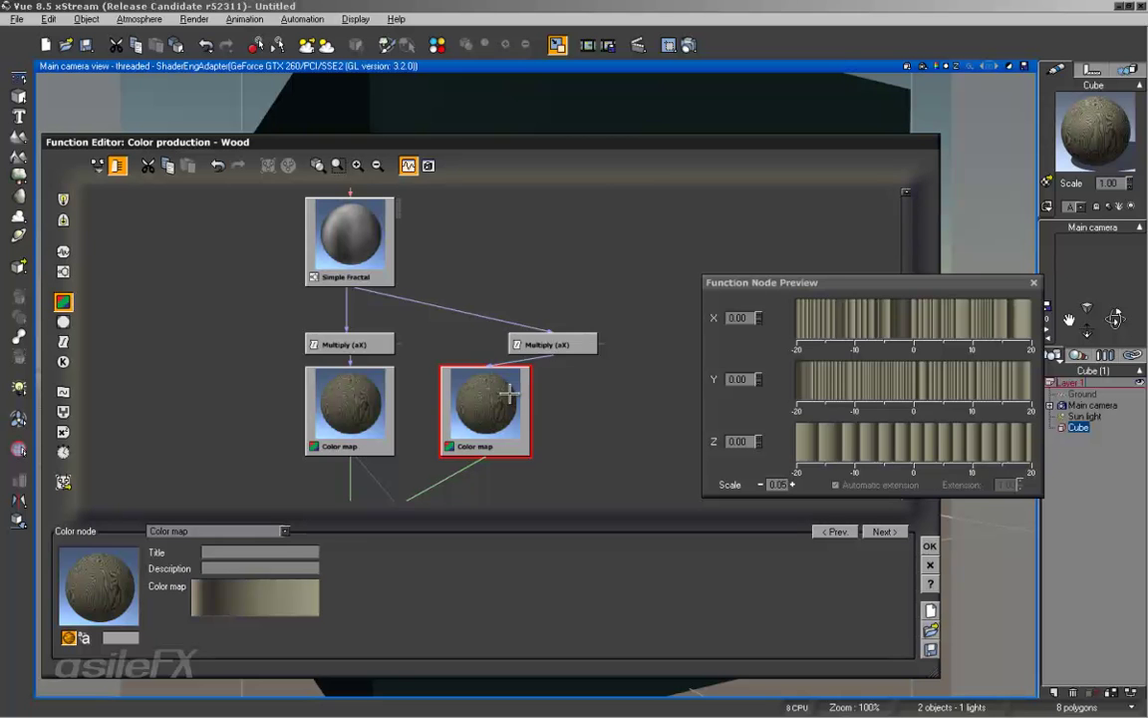
drag(558, 351, 490, 351)
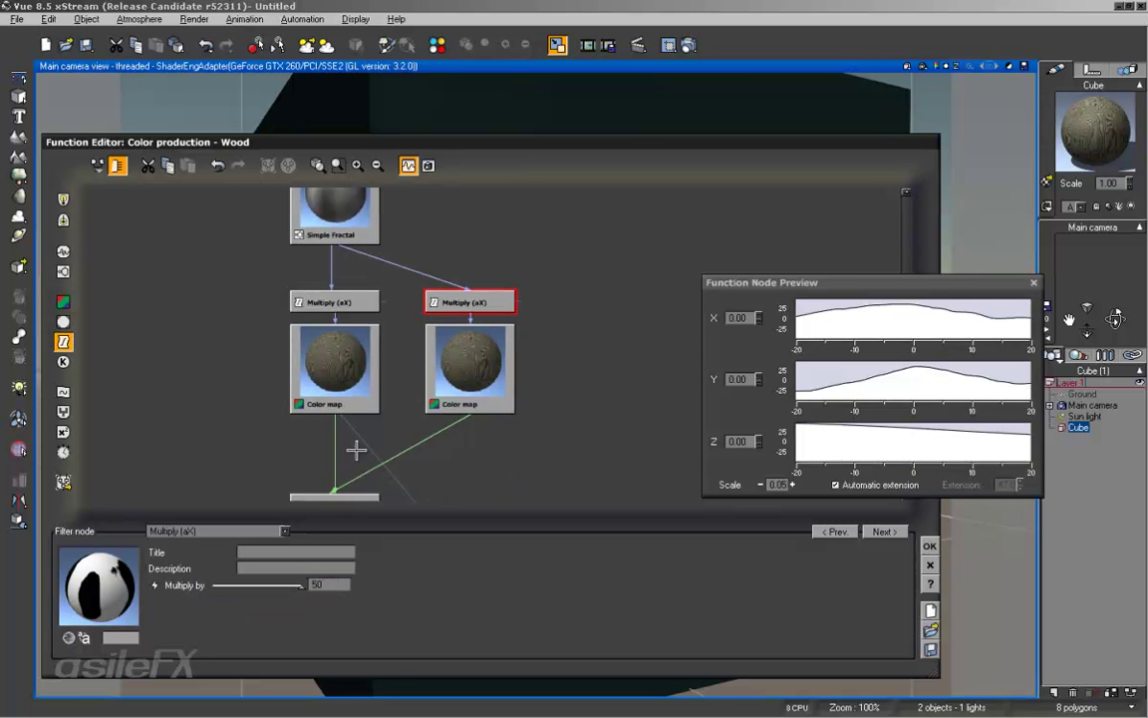
Set the second Multiply filter's factor to 5 and test-render the cube.
double_click(319, 585)
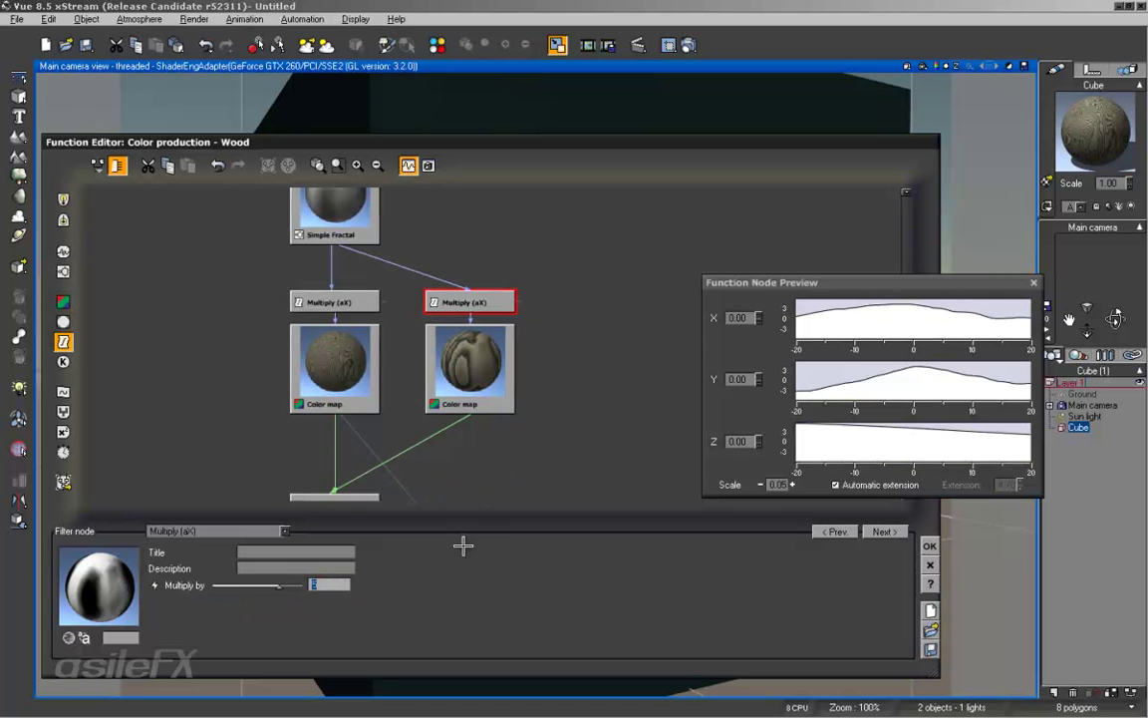
click(687, 46)
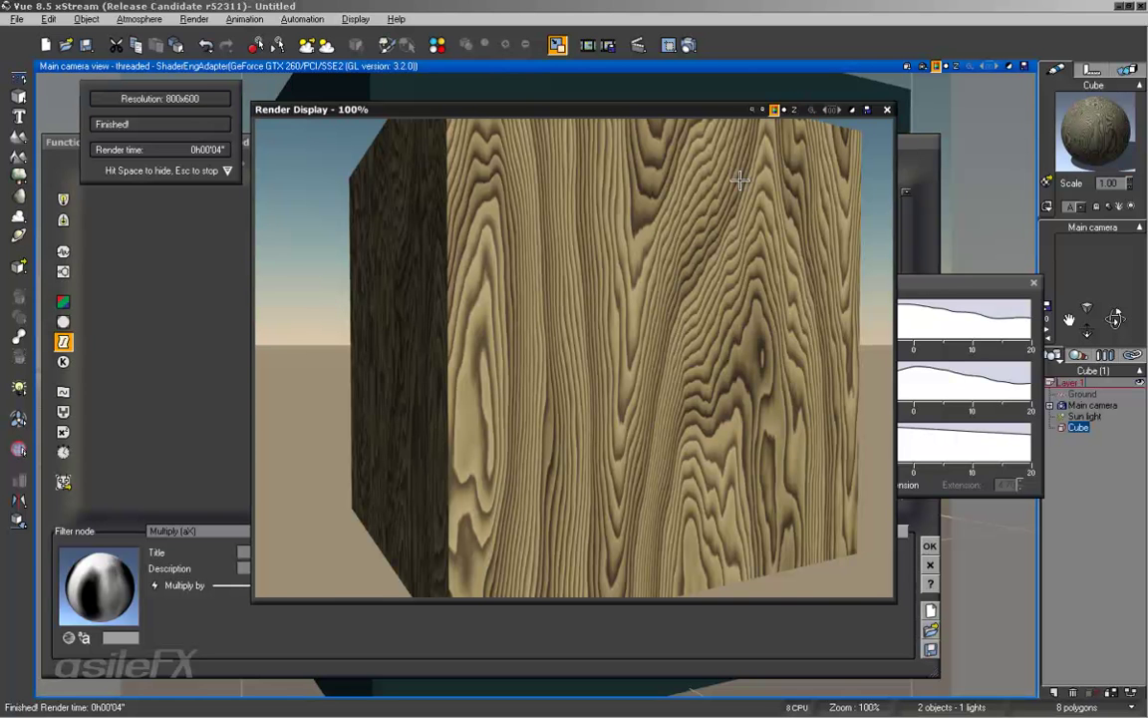
click(886, 110)
Add a second Simple Fractal node beside the first and feed its Altitude output into the second Multiply filter.
drag(554, 323, 561, 366)
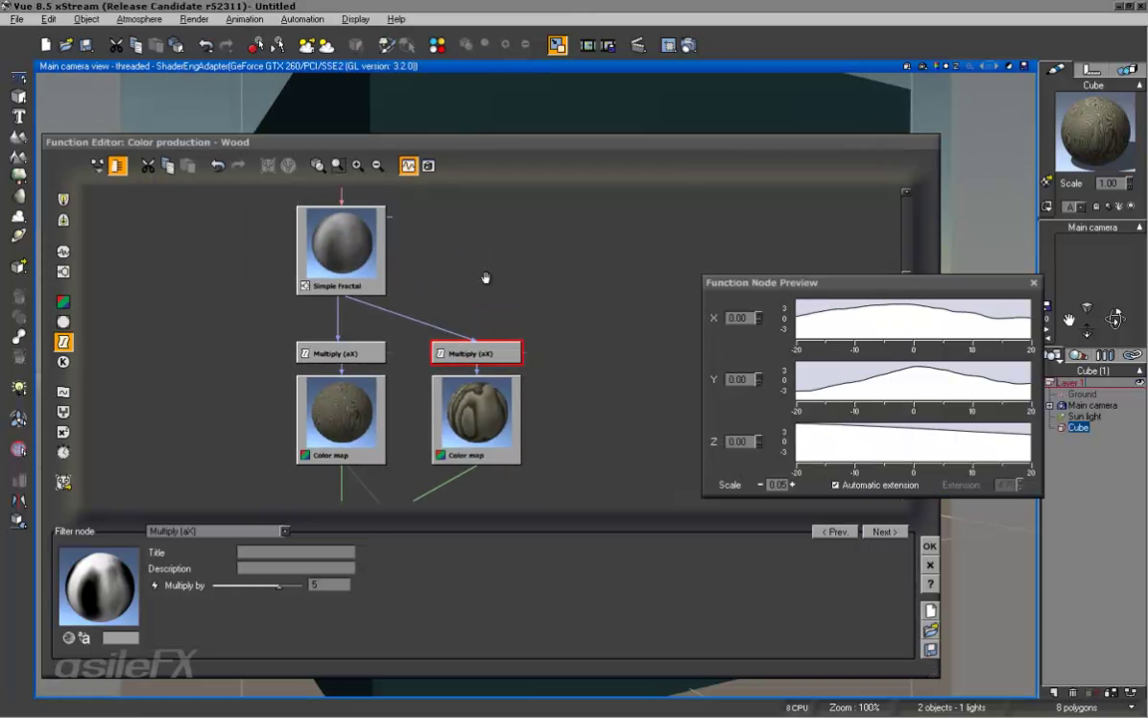
drag(485, 277, 443, 353)
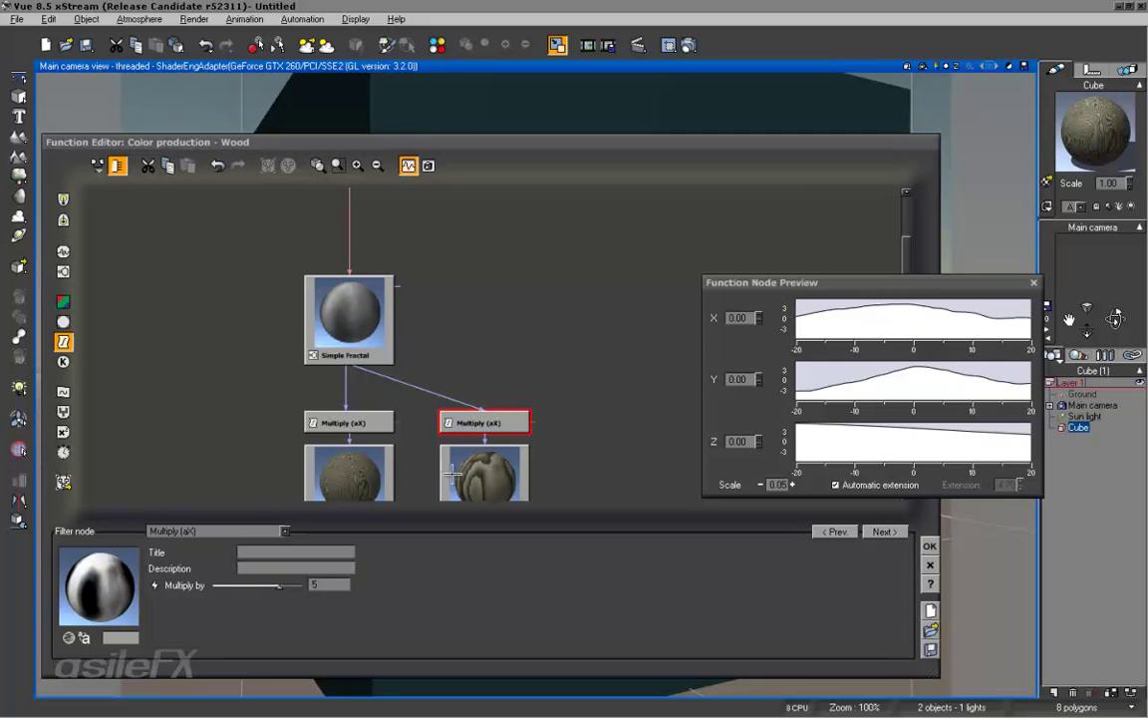
click(367, 305)
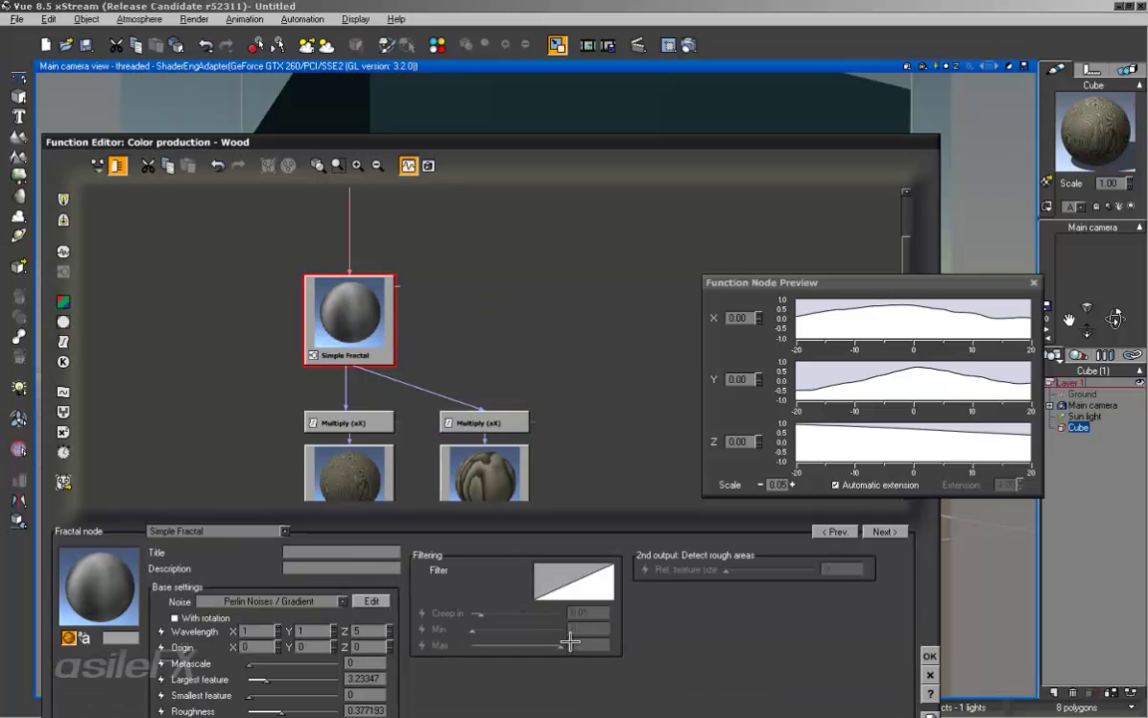
drag(710, 666, 710, 569)
click(481, 236)
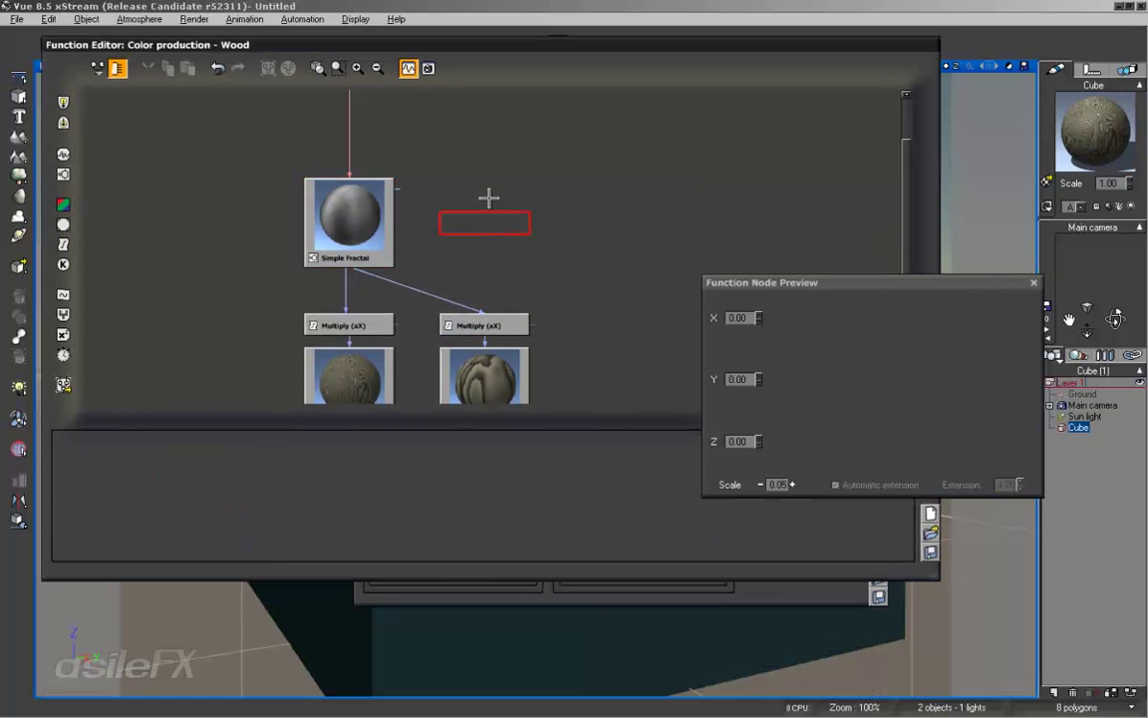
click(63, 174)
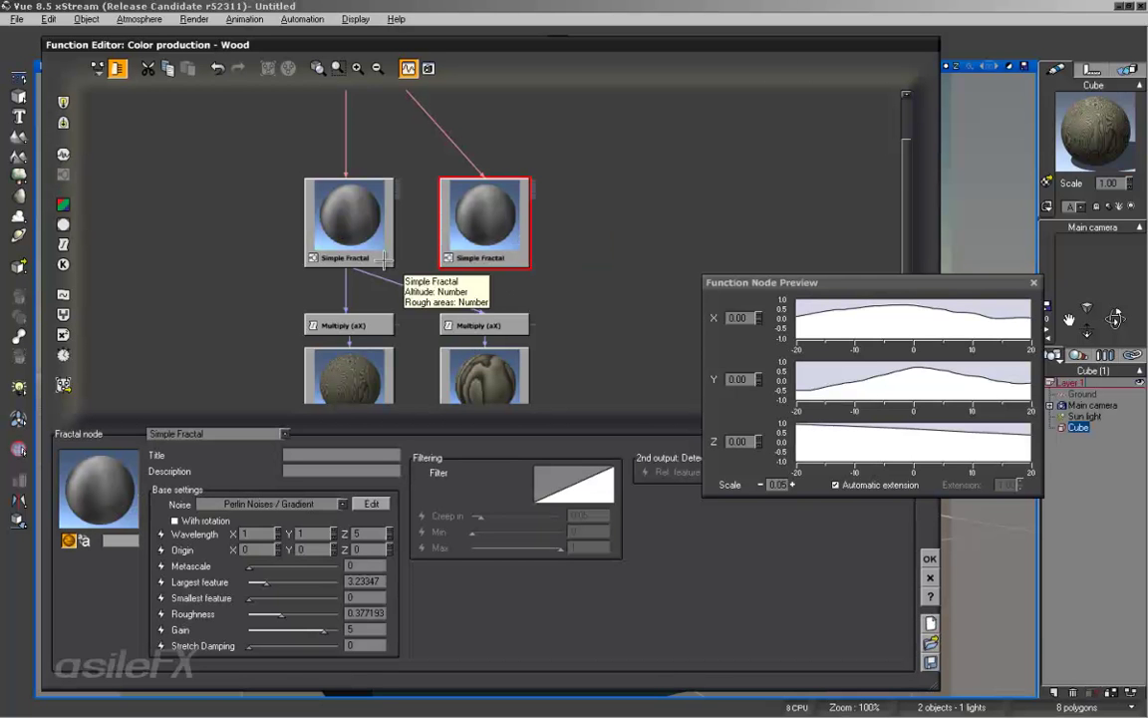
drag(360, 275, 486, 258)
click(512, 265)
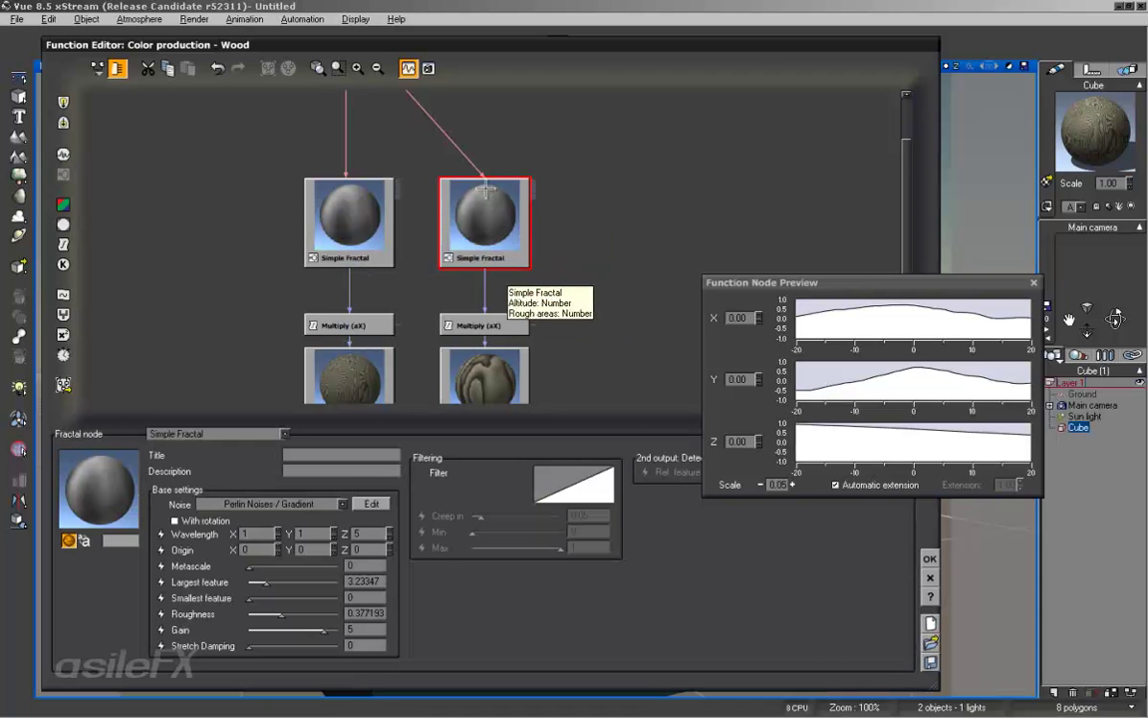
Set the second Simple Fractal's roughness to about 0.49 and move the function editor slightly lower.
scroll(533, 388, down, 1)
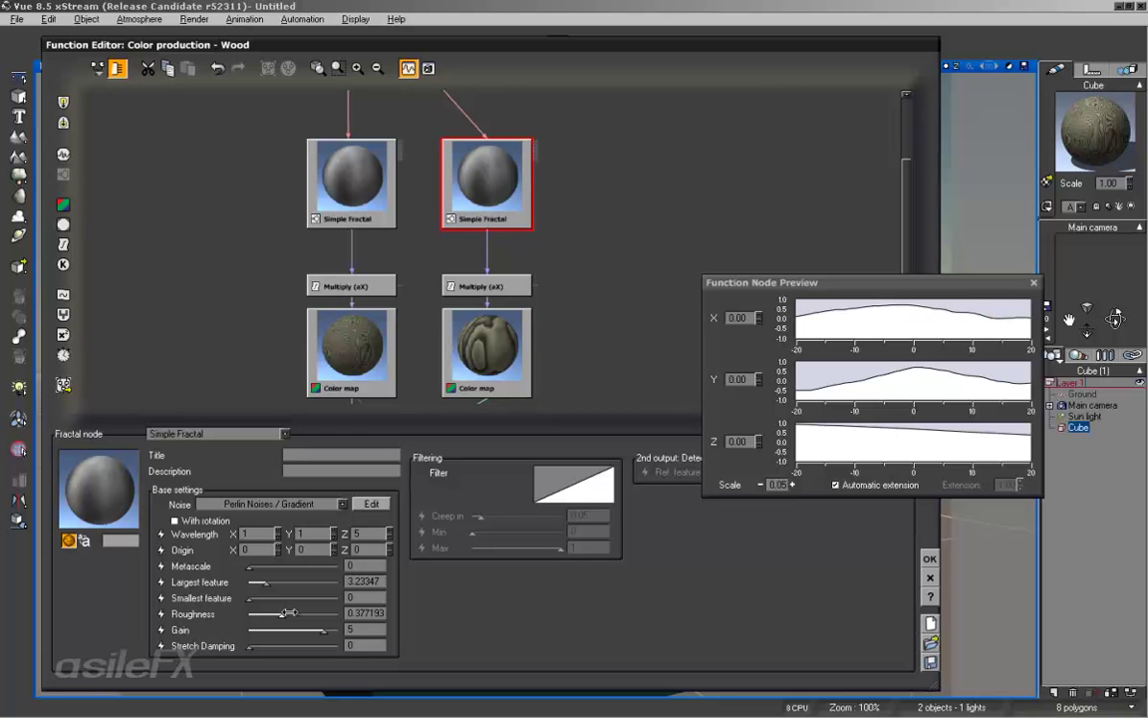
drag(292, 612, 303, 613)
drag(533, 44, 535, 63)
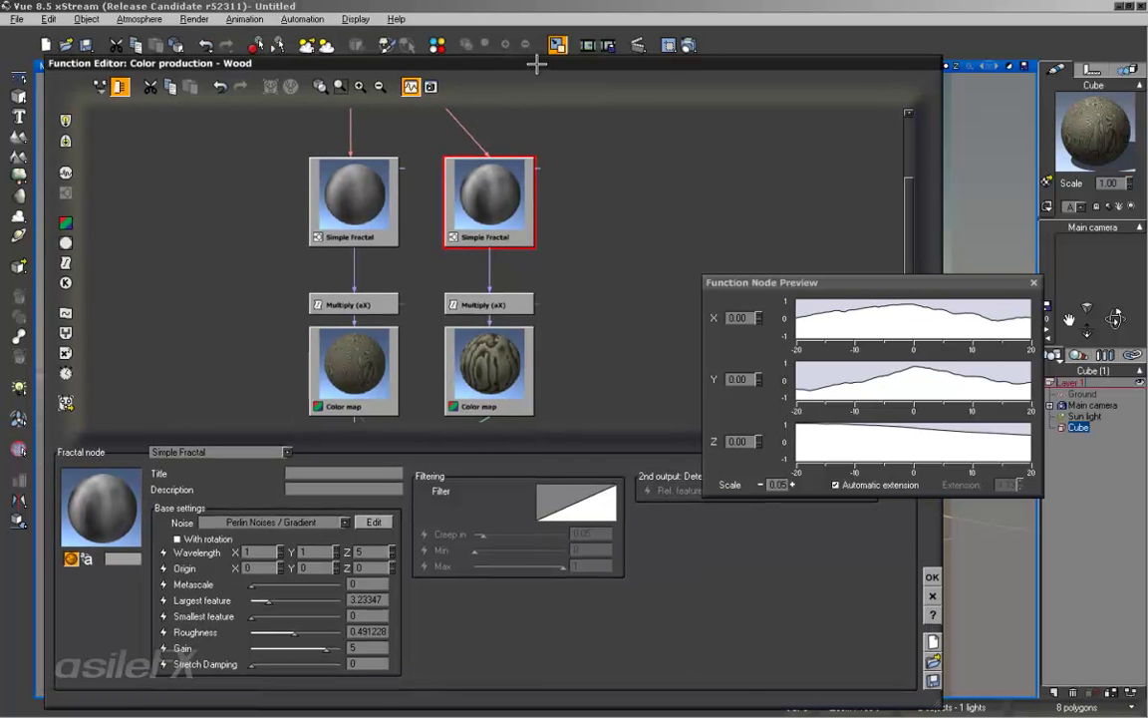
Set the first Simple Fractal's roughness to about 0.57, test-rendering the cube before and after the change.
click(633, 44)
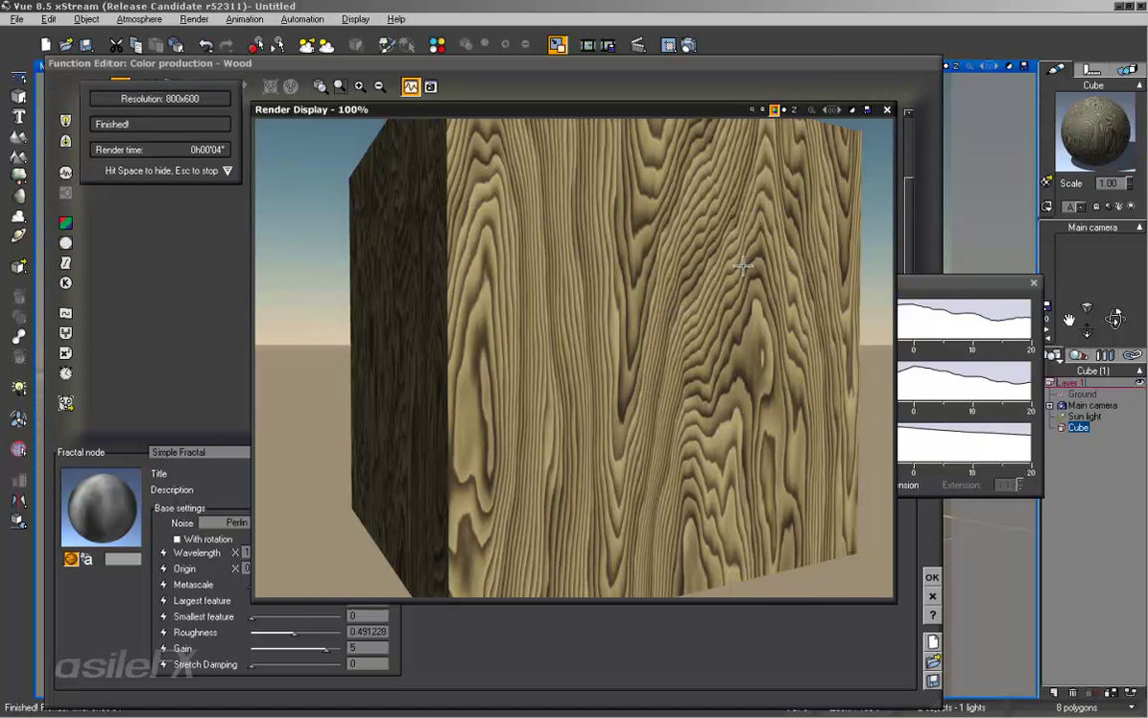
click(886, 110)
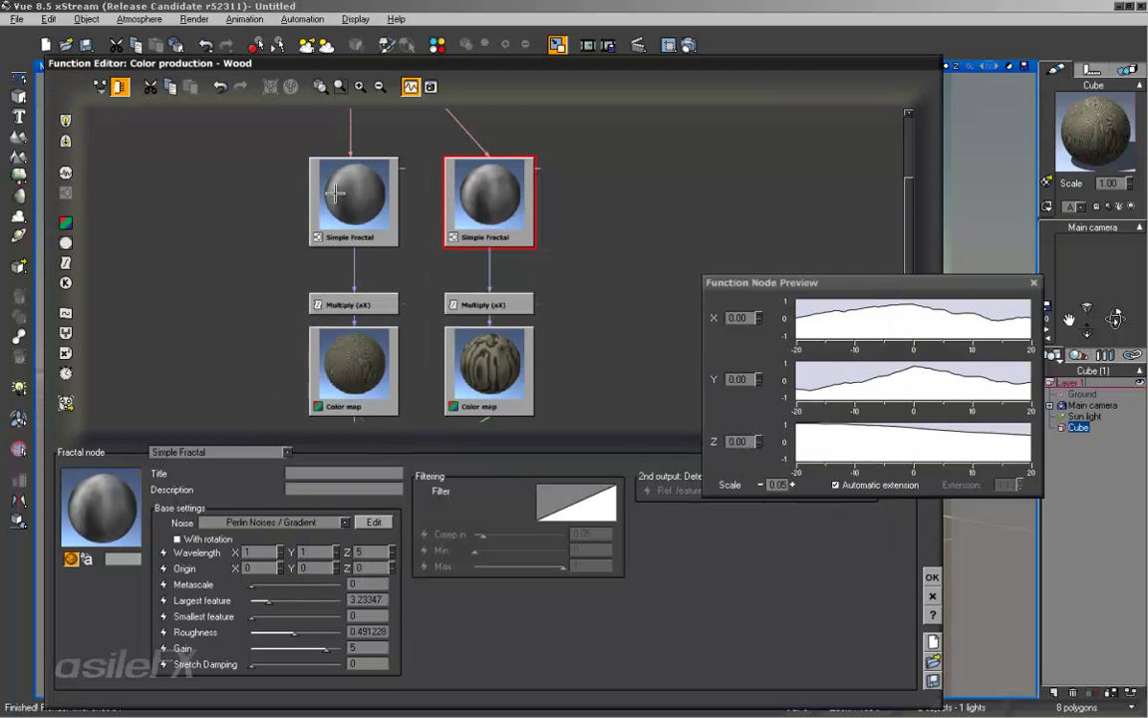
click(353, 196)
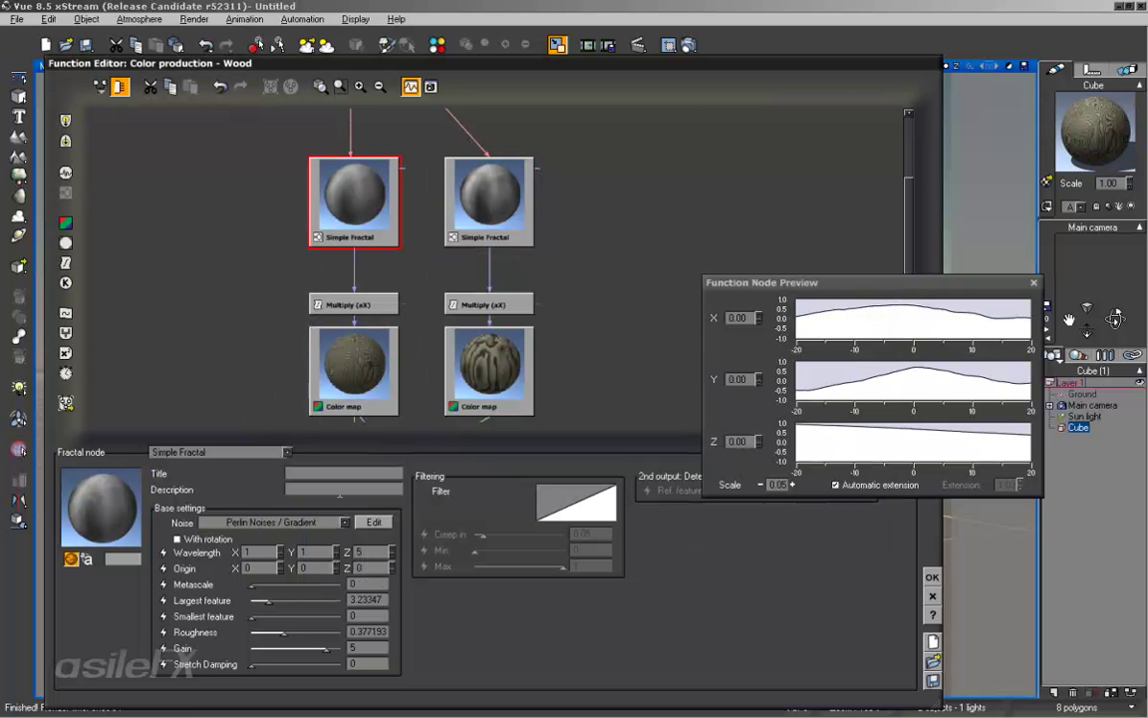
drag(312, 623, 320, 626)
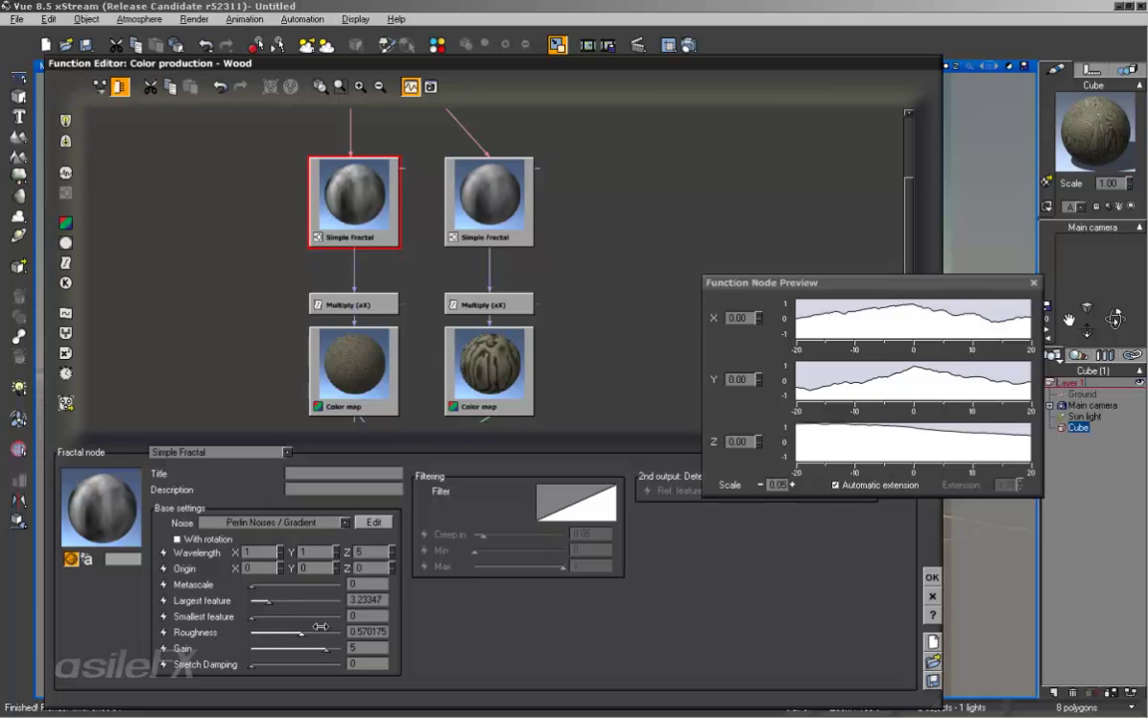
click(689, 45)
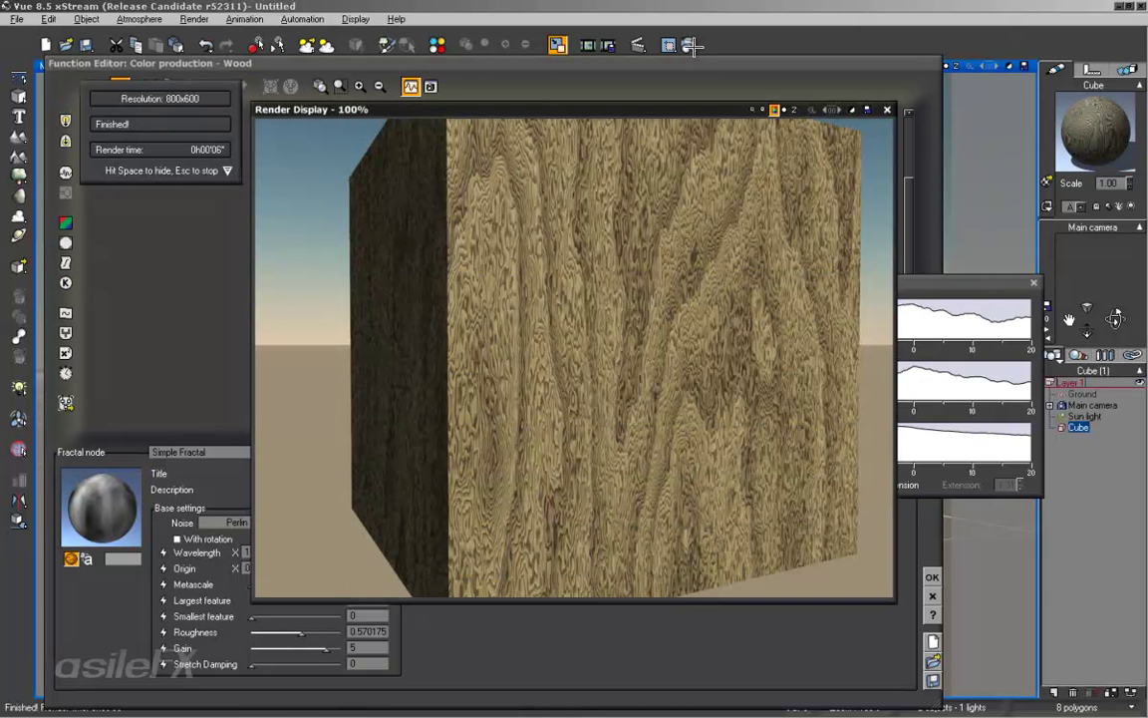
click(888, 110)
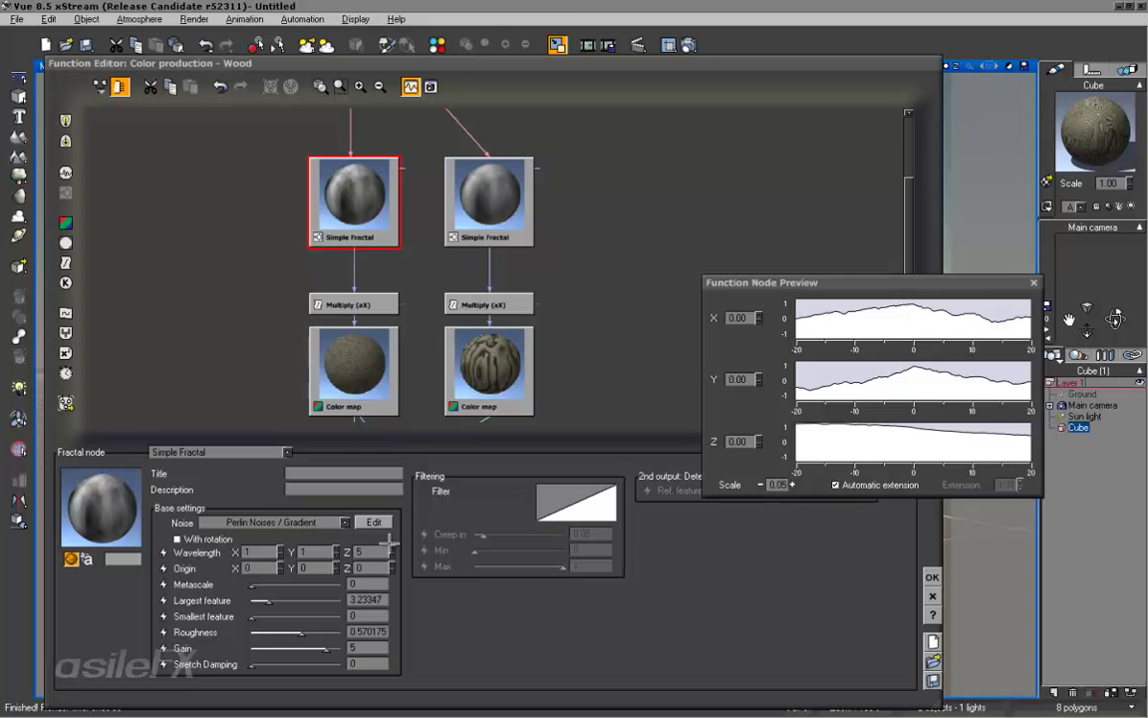
Test-render the cube with the first Simple Fractal's roughness at about 0.41 and settle it at about 0.32.
drag(320, 633, 308, 629)
click(610, 45)
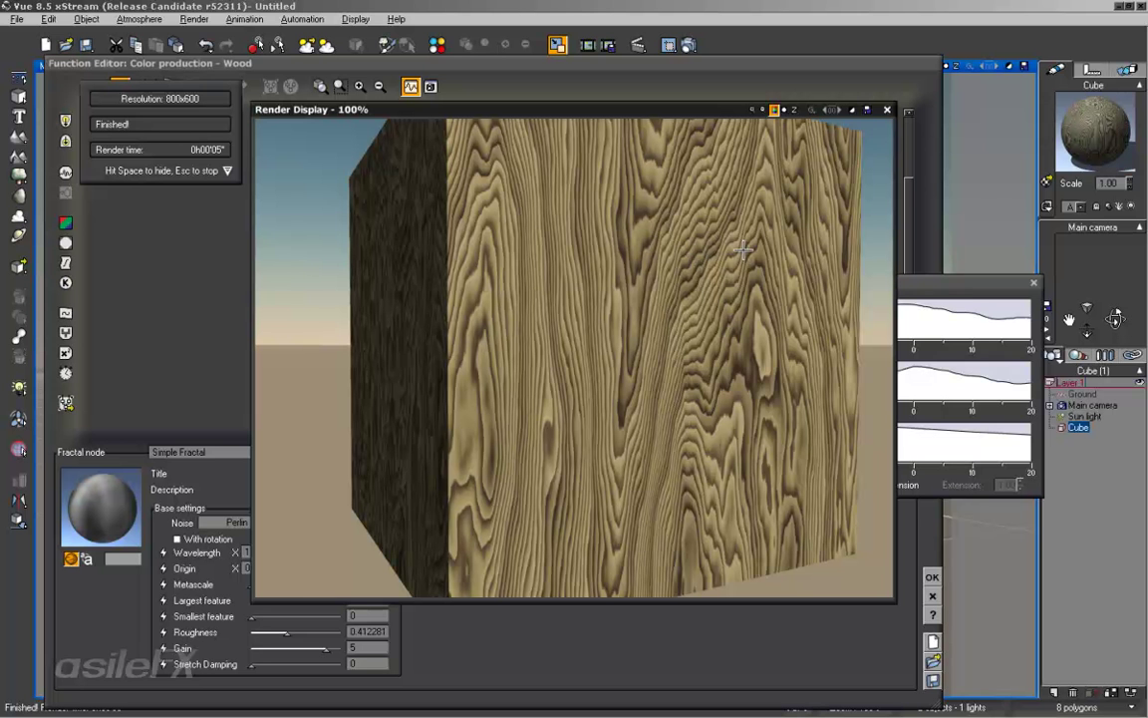
click(887, 109)
drag(301, 632, 297, 631)
Test-render the cube with the second Simple Fractal's roughness at about 0.59 and settle it at 0.5.
click(485, 185)
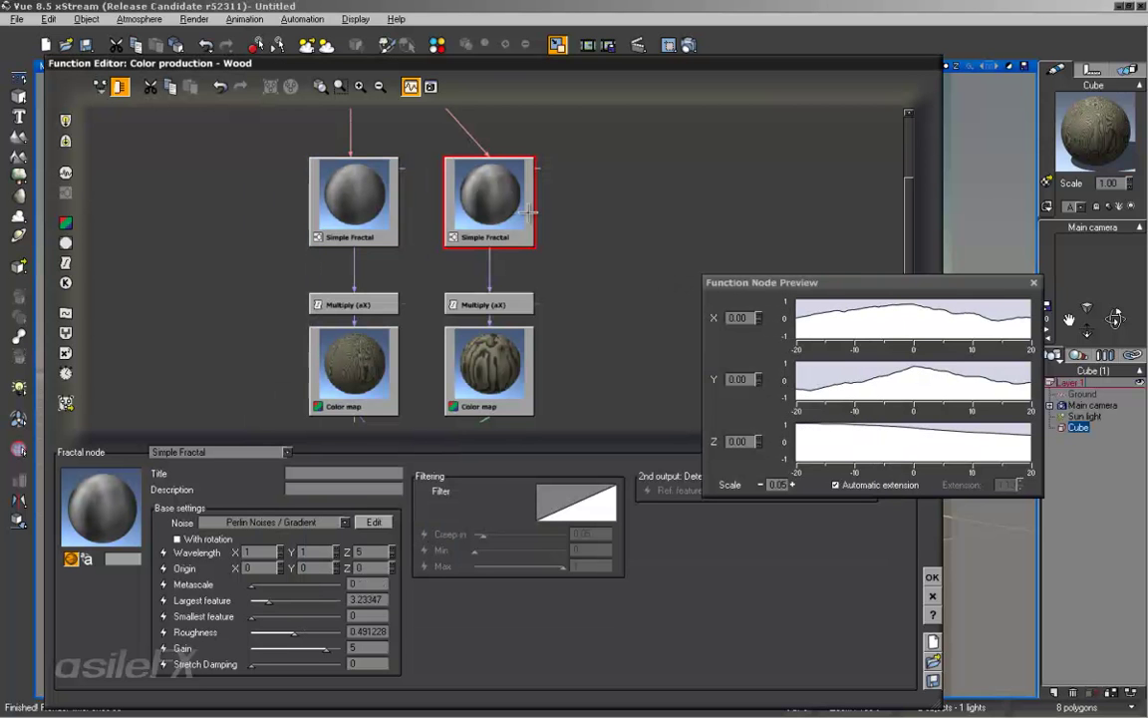
drag(304, 628, 313, 628)
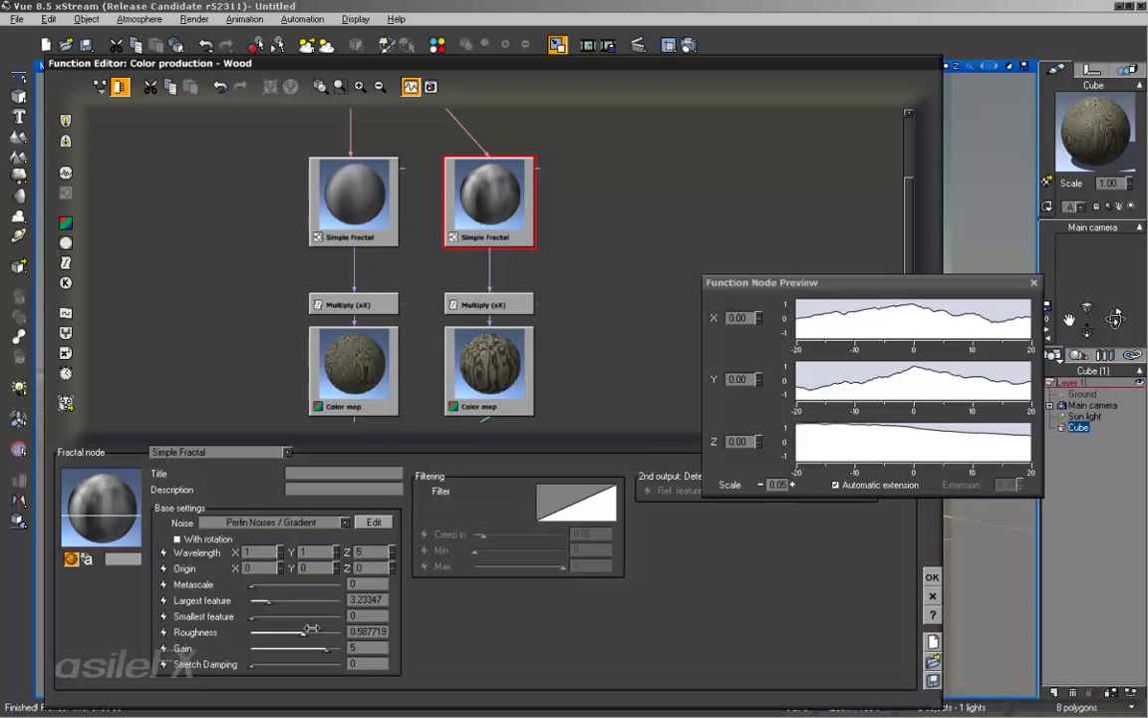
click(688, 45)
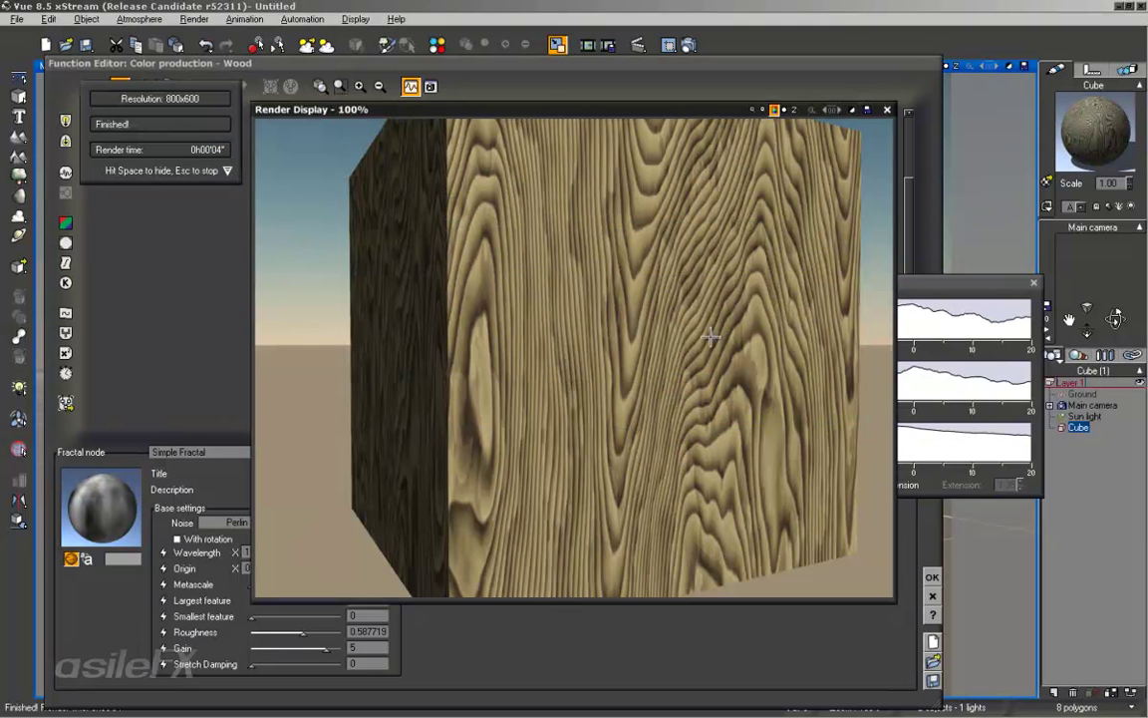
click(886, 110)
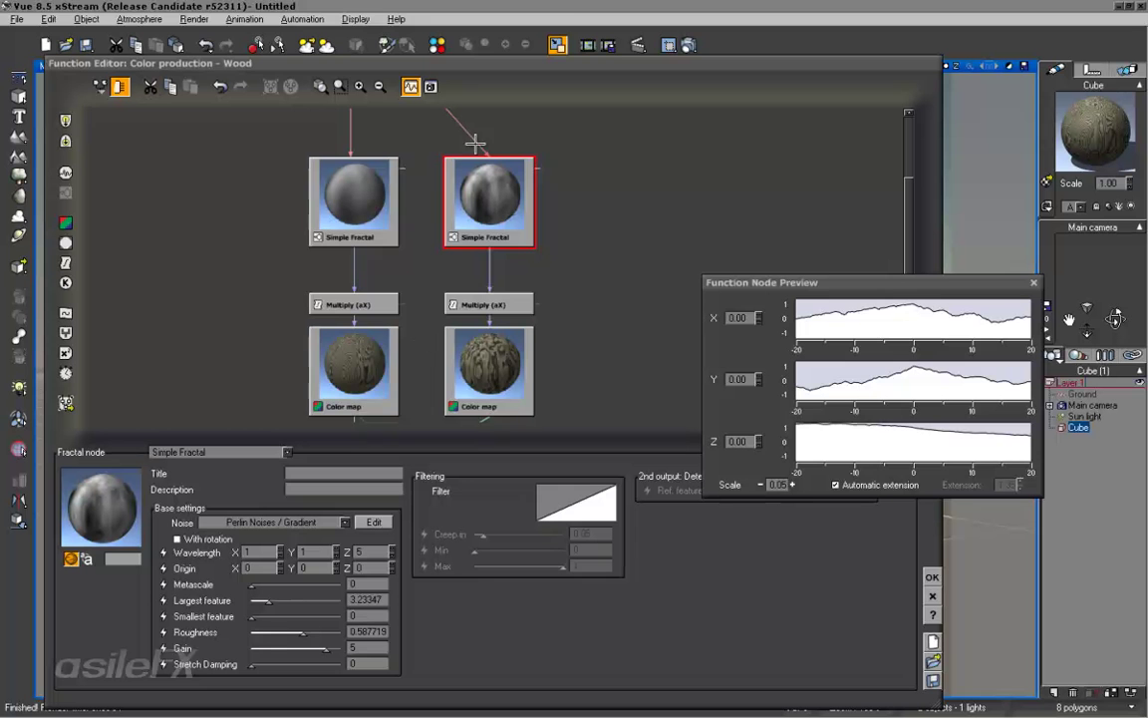
drag(311, 634, 303, 631)
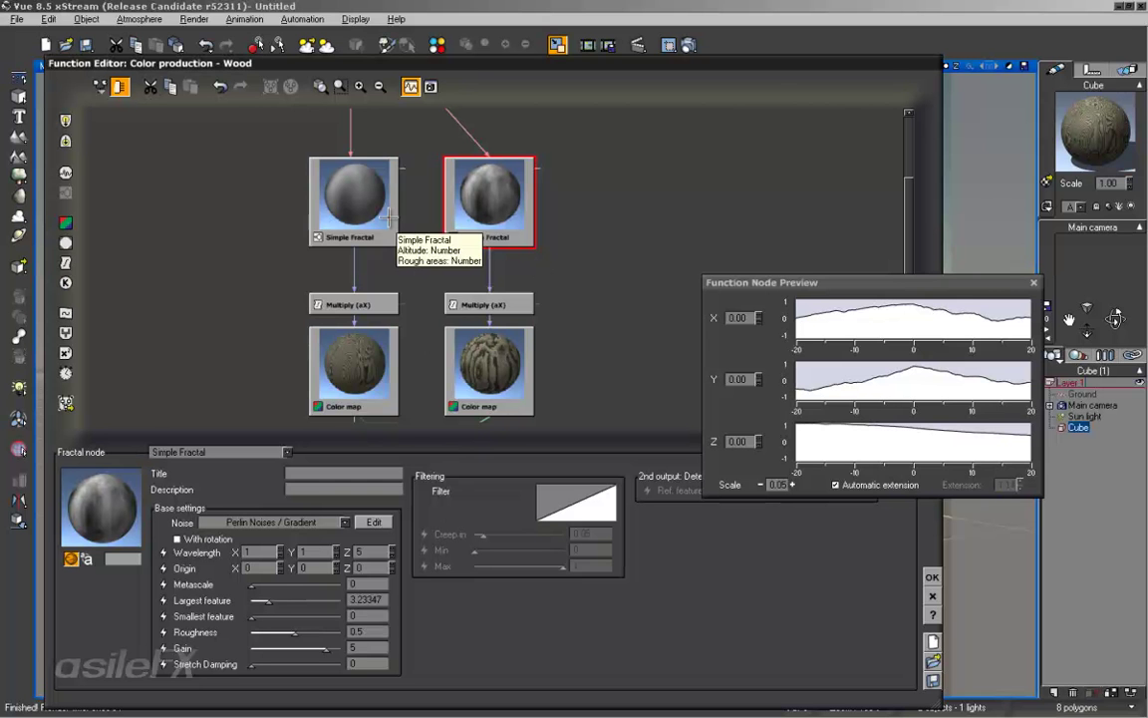
Try the Ridged option on the second Simple Fractal's gradient noise with a test render, and turn it off again.
click(376, 522)
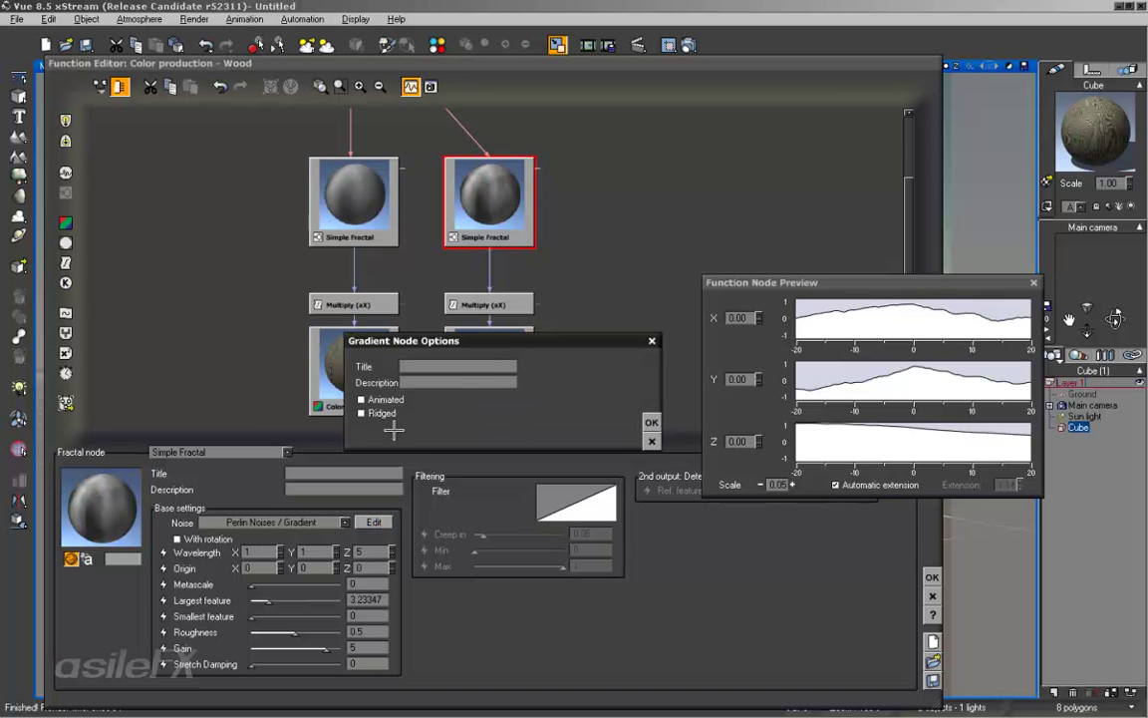
click(360, 413)
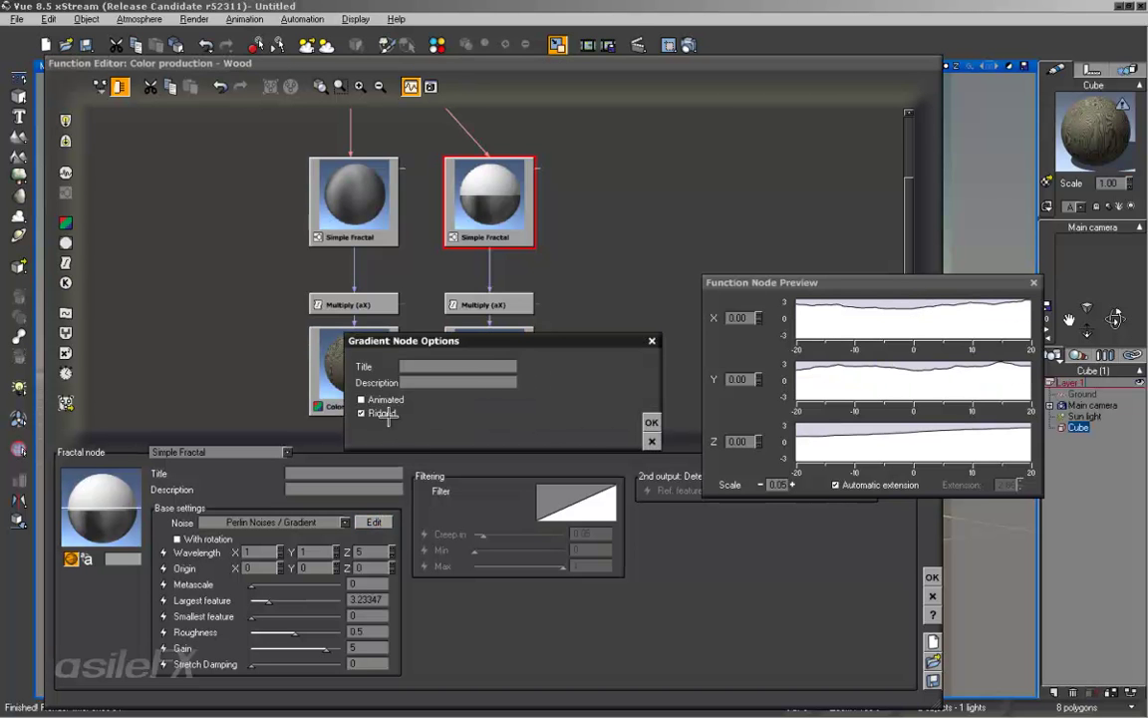
click(651, 421)
click(638, 45)
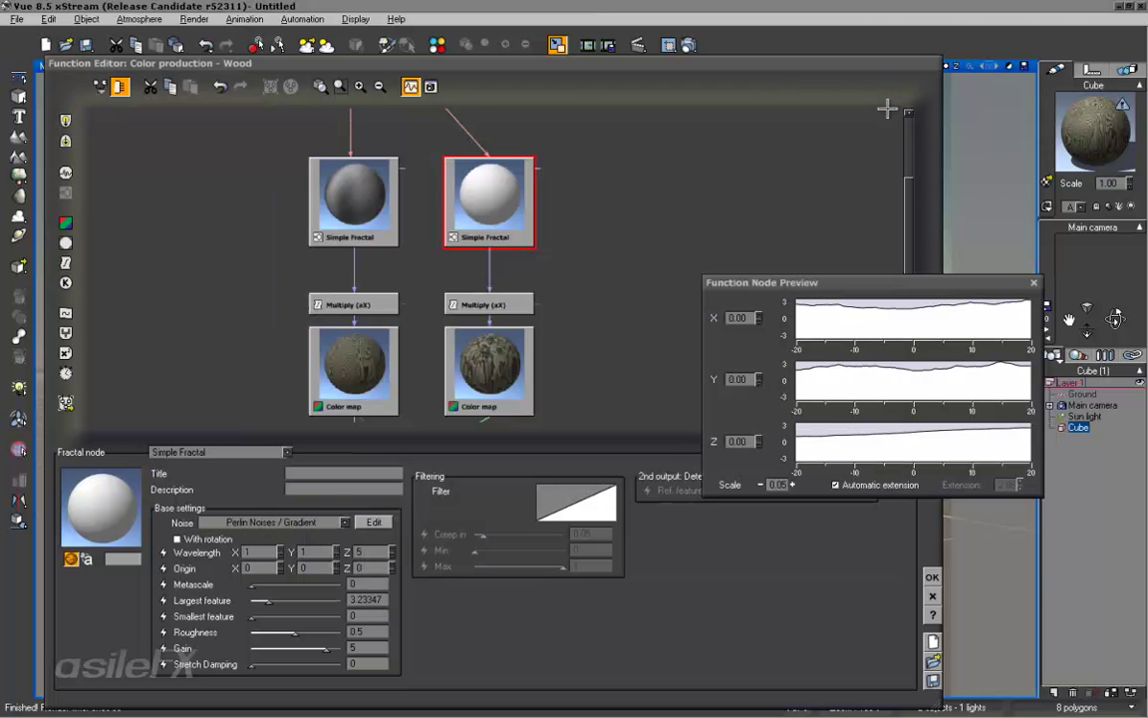
click(887, 109)
click(345, 522)
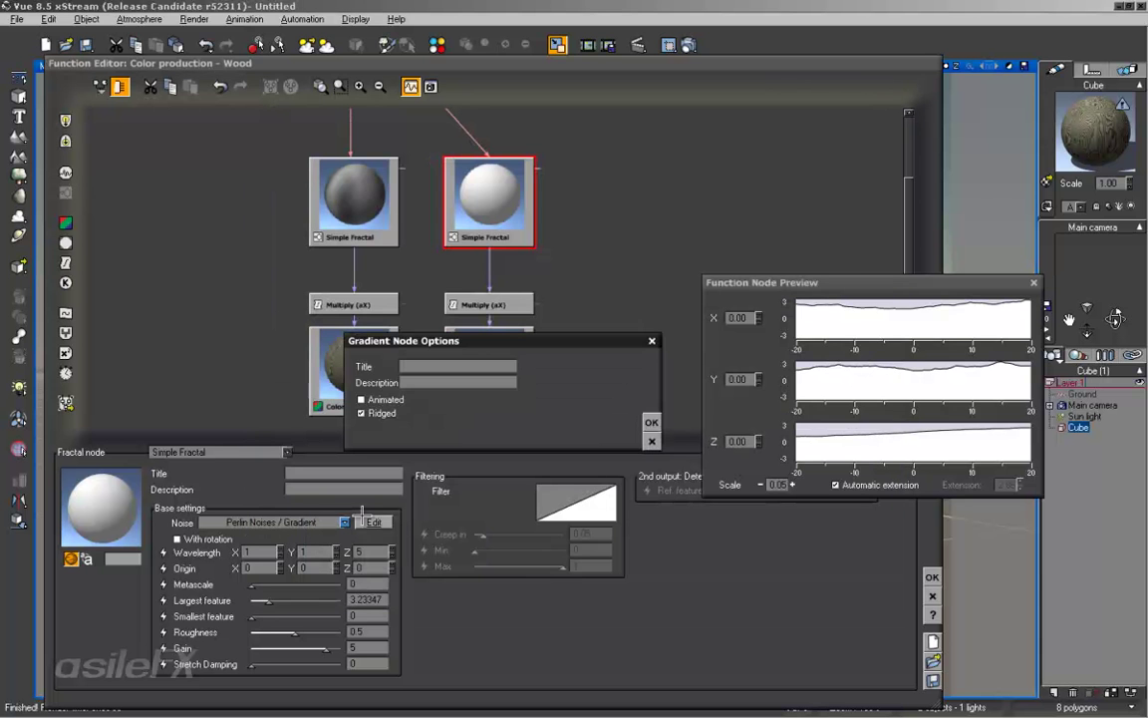
click(651, 422)
Try the Ridged option on the first Simple Fractal's gradient noise with a test render, and turn it off again.
click(357, 193)
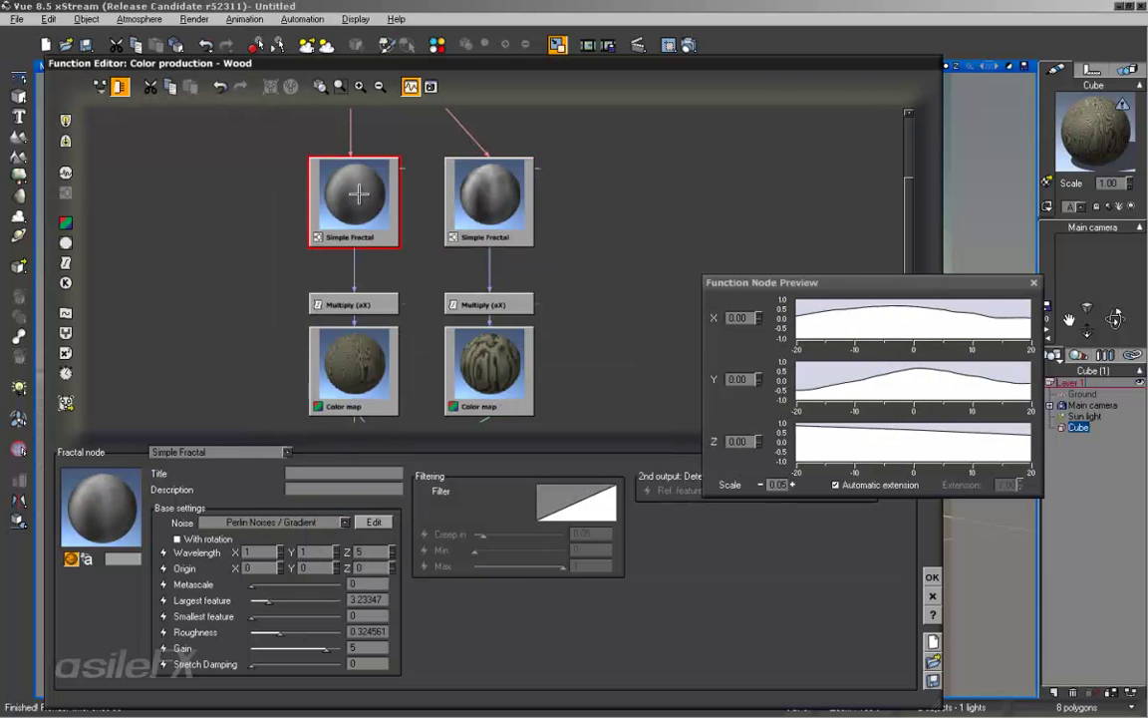
click(375, 522)
click(376, 412)
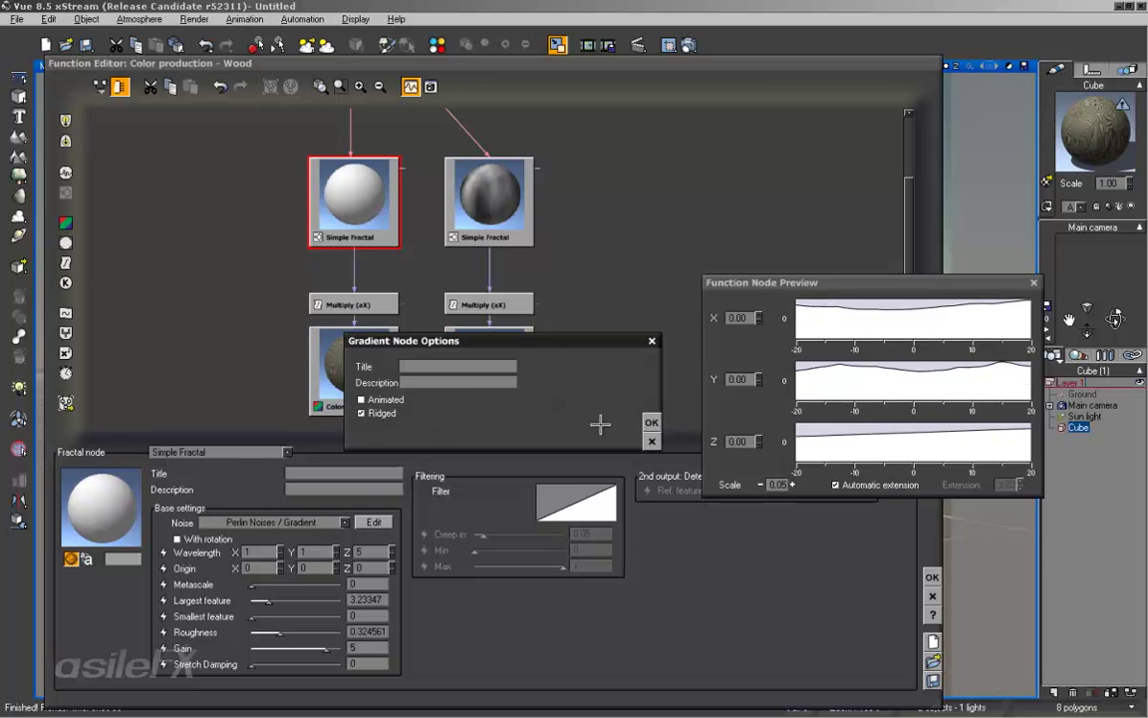
click(651, 424)
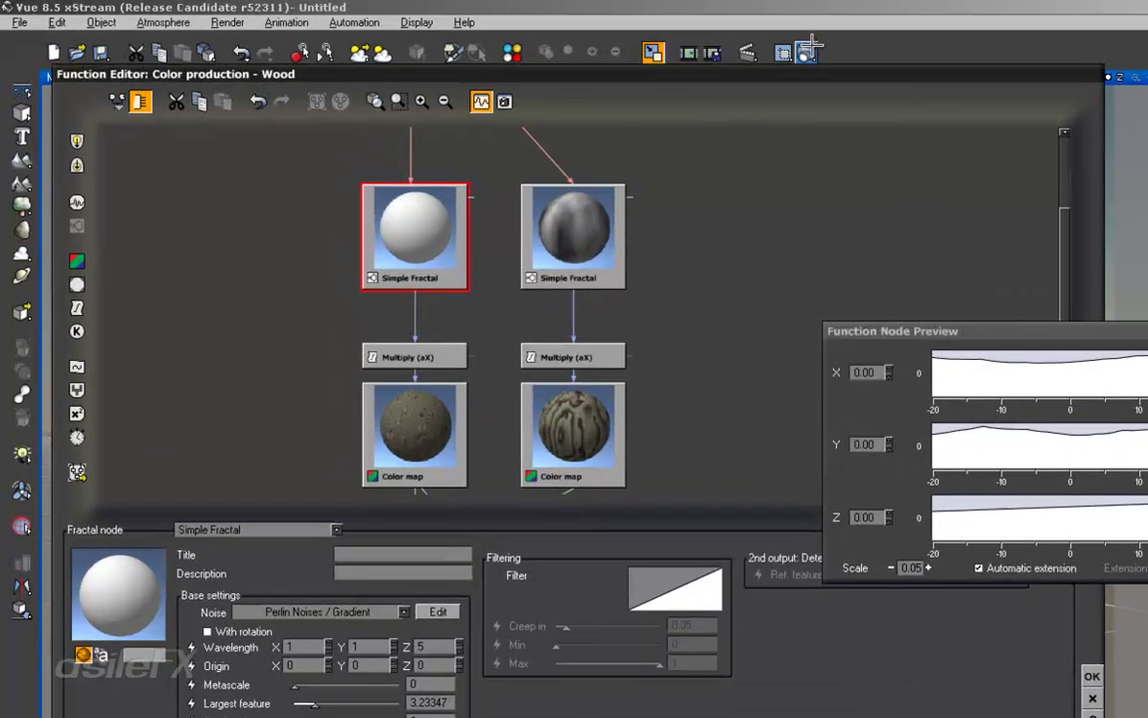
click(807, 51)
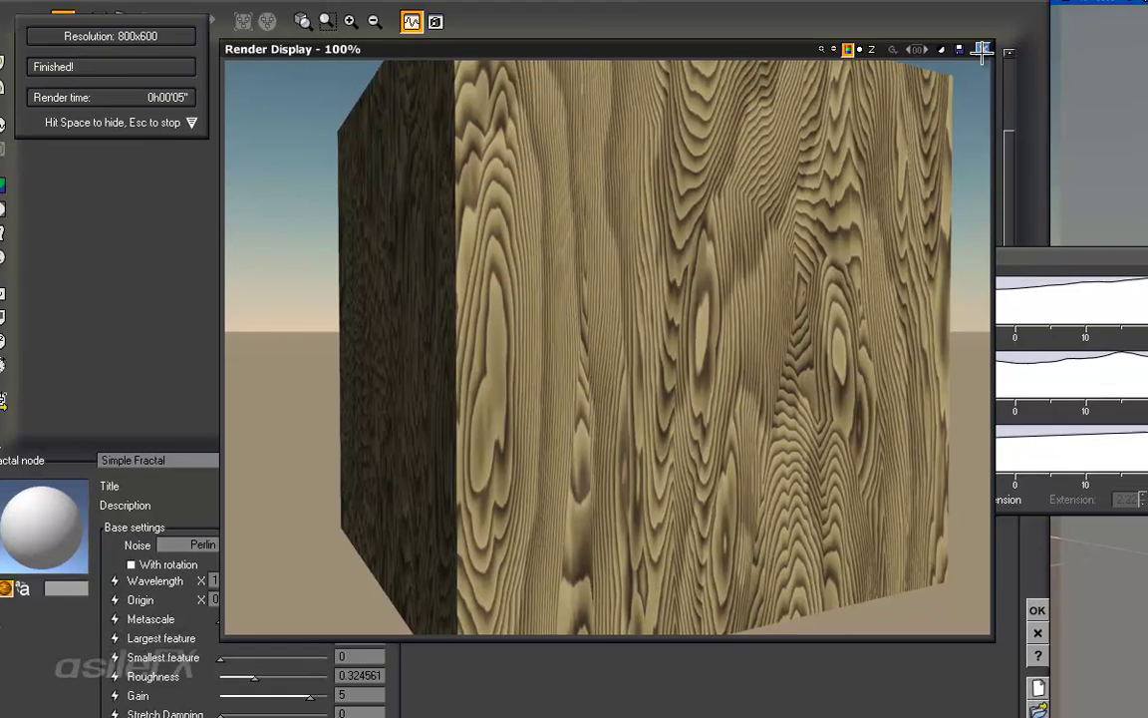
key(space)
click(351, 530)
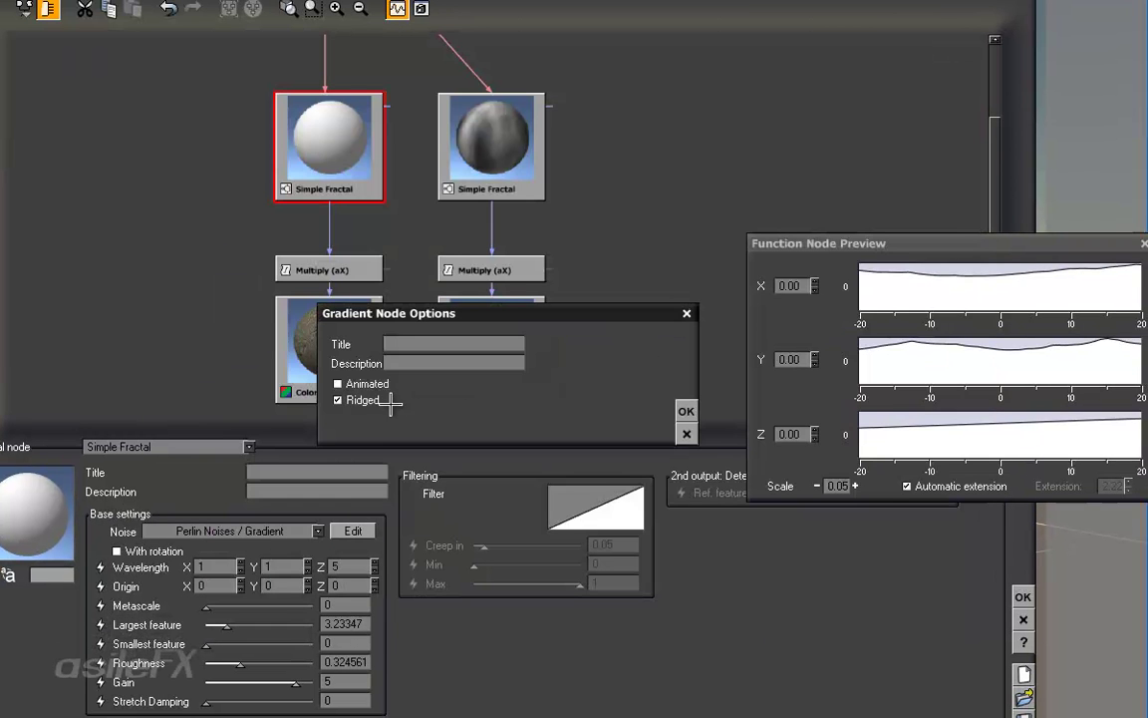
click(685, 410)
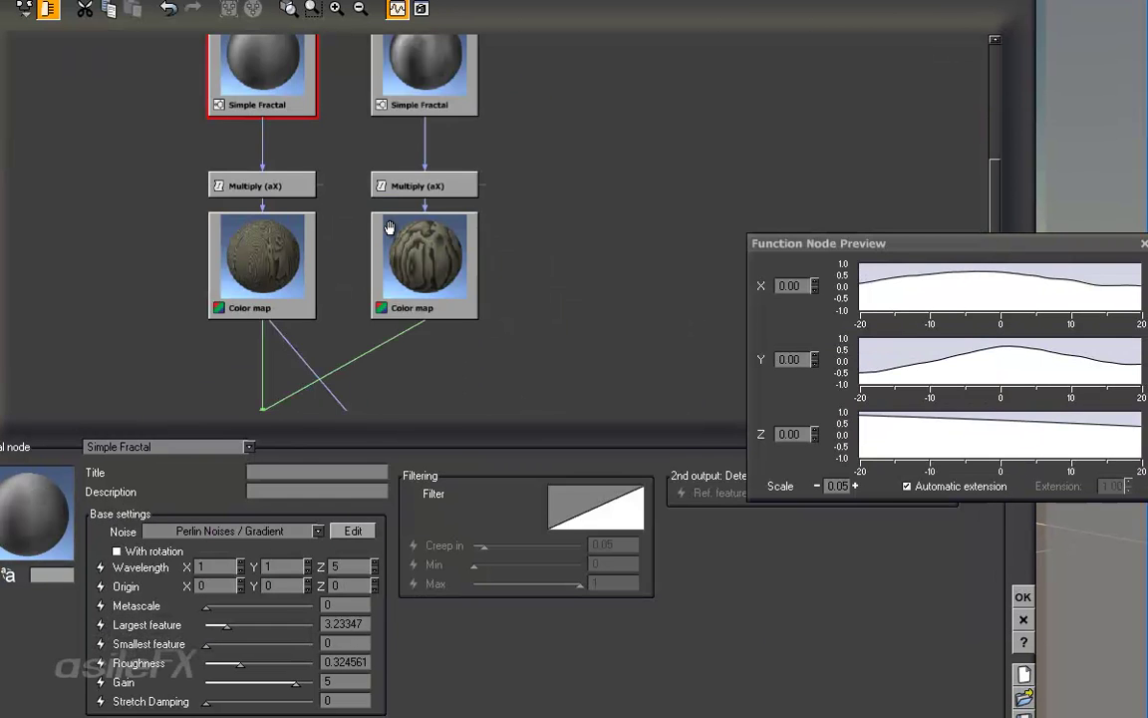
Move the second color map's olive key color to position 0.50 and its dark one to about -0.49, and test-render the cube.
click(417, 282)
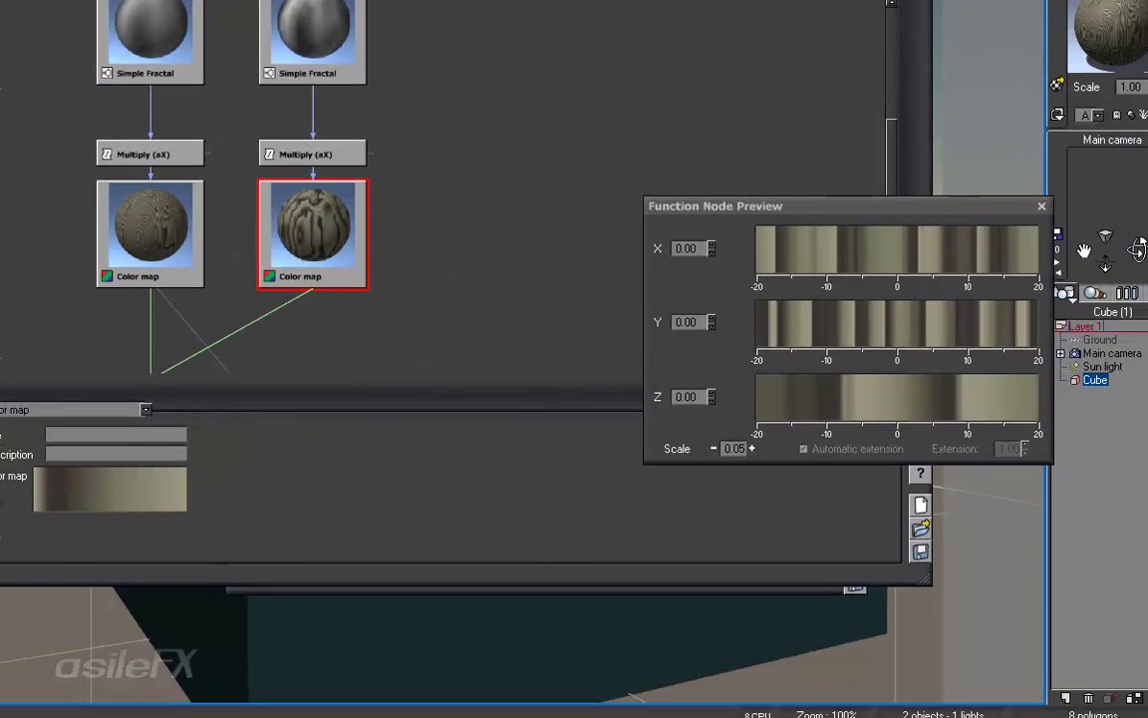
right_click(125, 476)
click(149, 485)
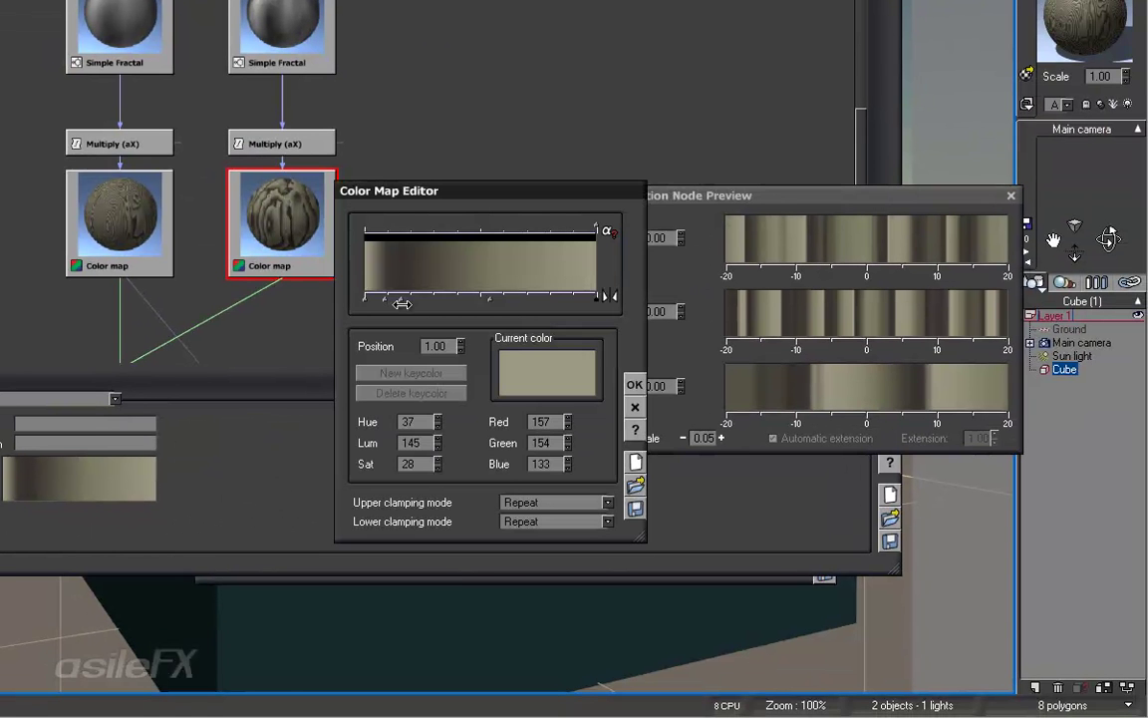
drag(401, 303, 414, 304)
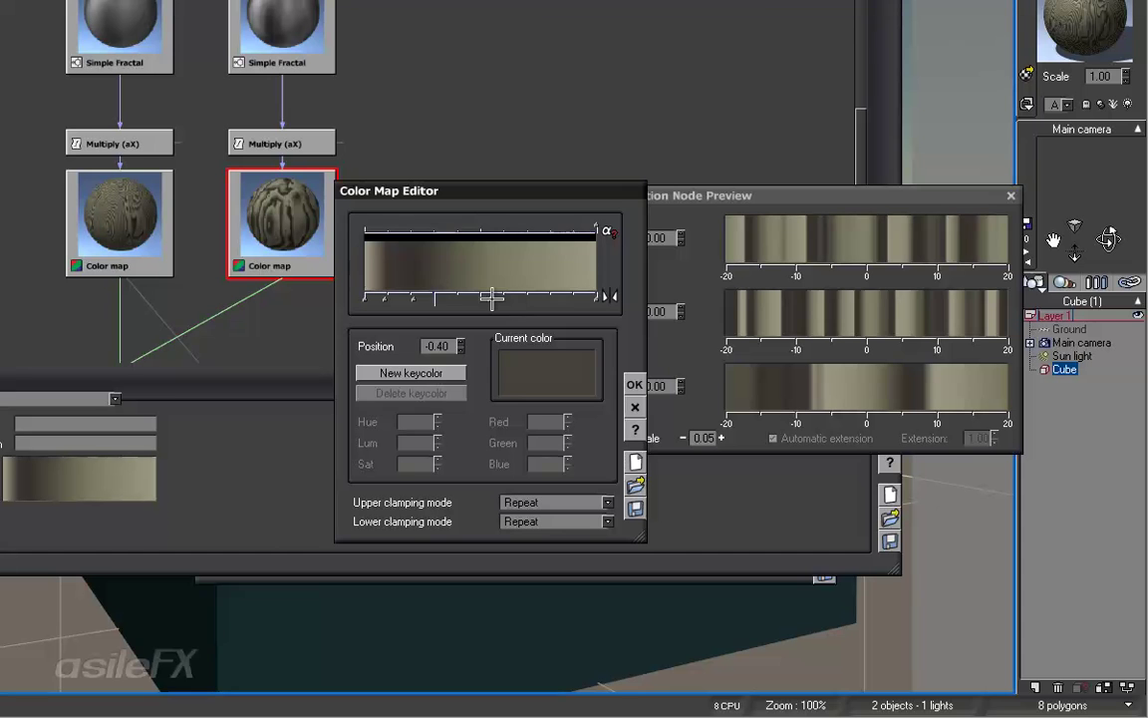
drag(487, 298, 539, 298)
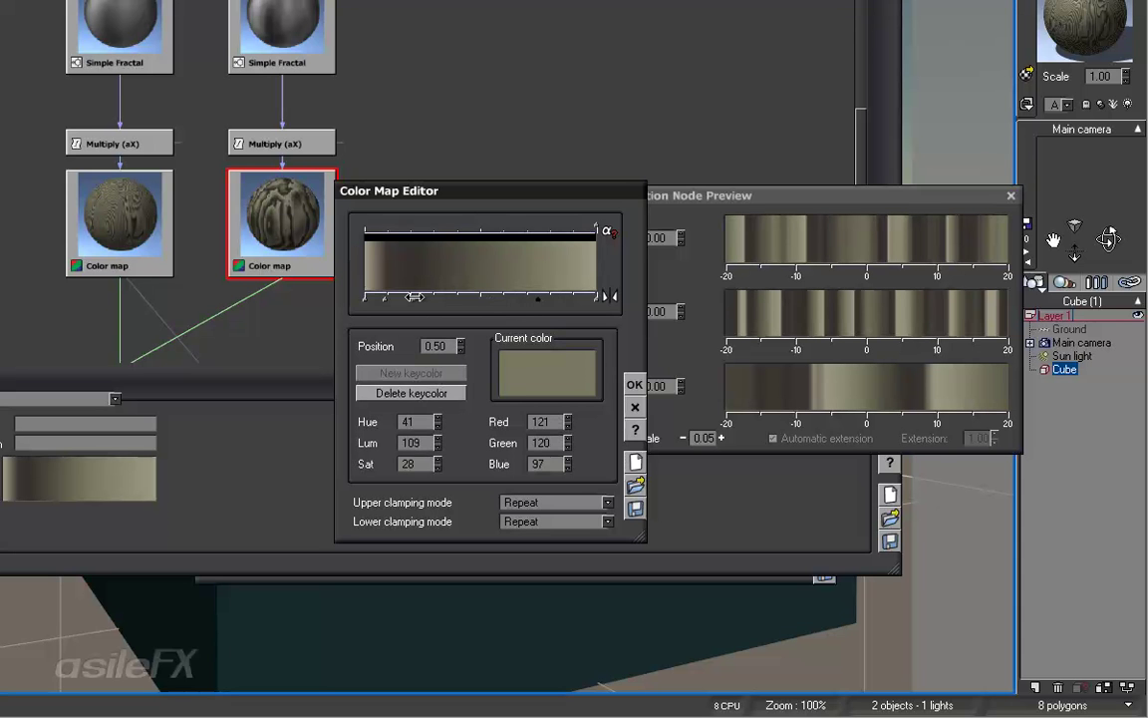
drag(414, 297, 422, 298)
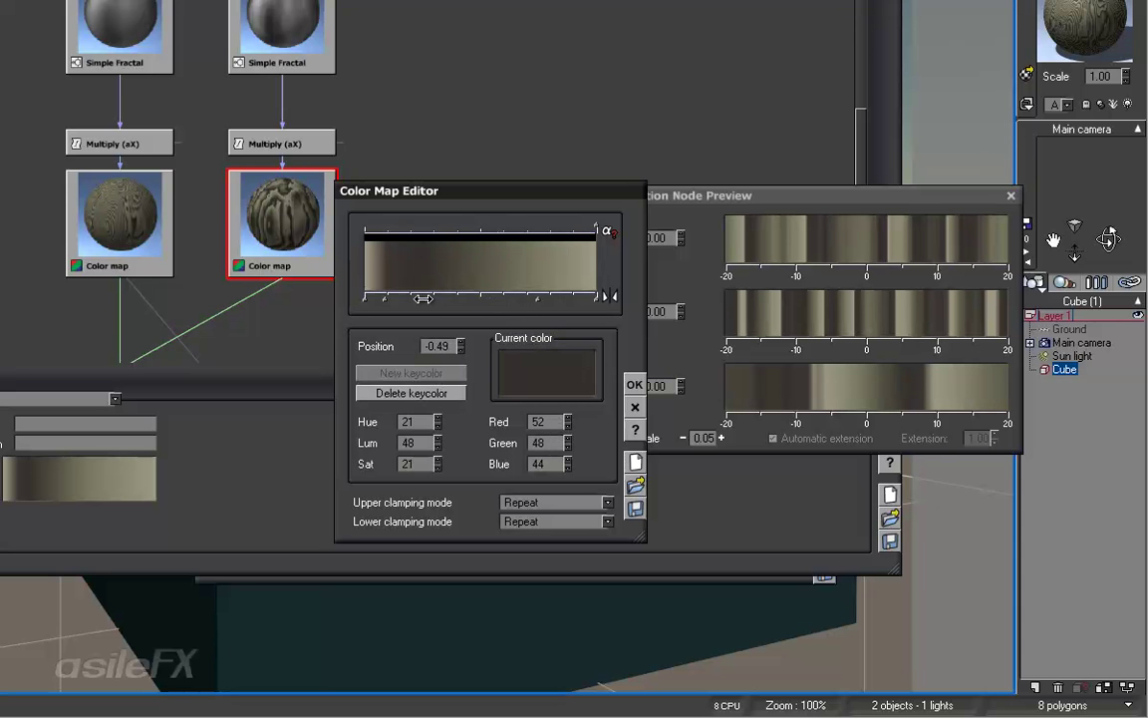
click(634, 385)
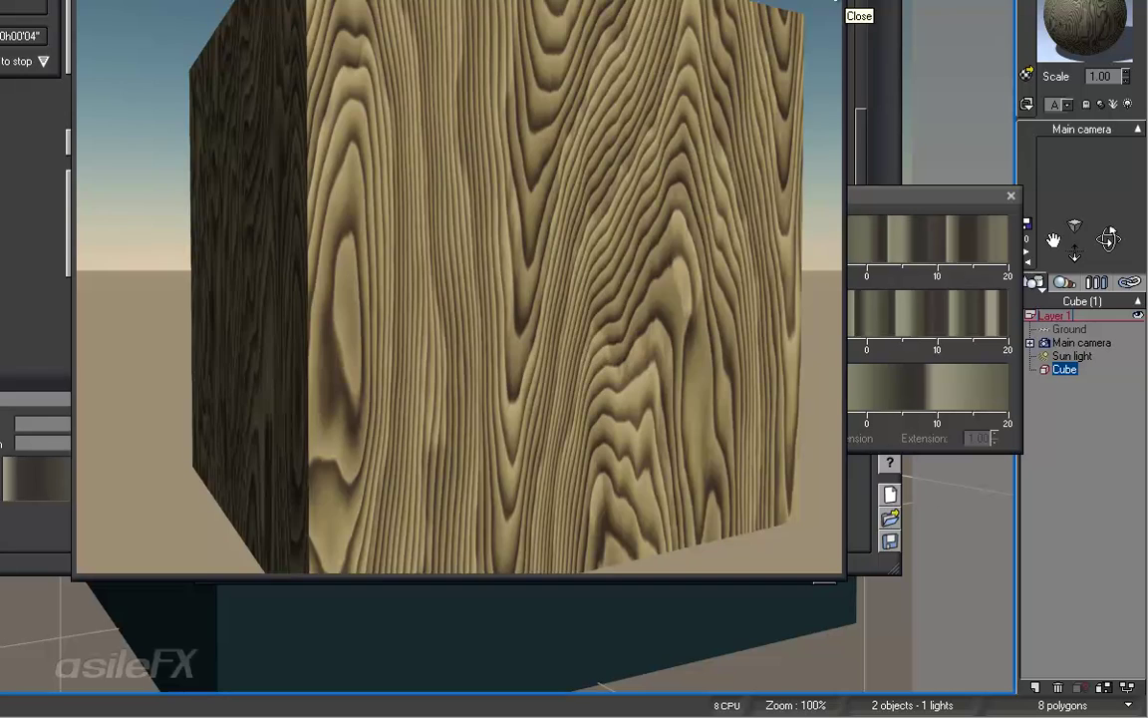
click(835, 4)
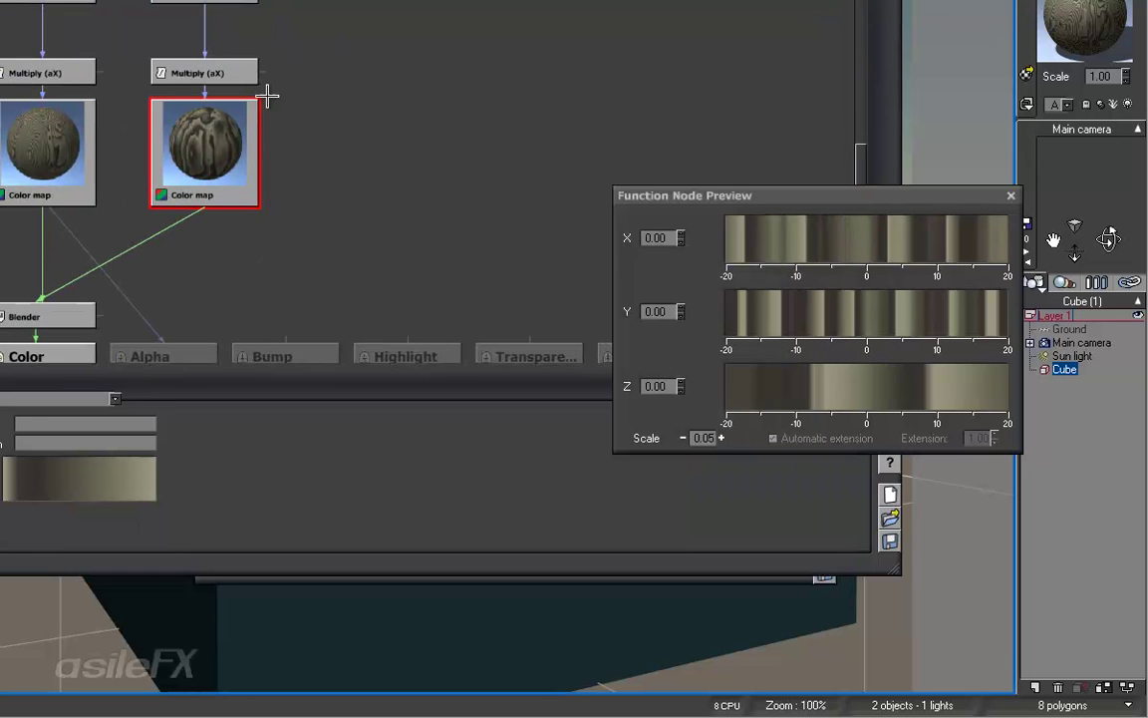
Connect the second color map's Alpha output to the material's Bump output and select that link.
drag(267, 96, 280, 141)
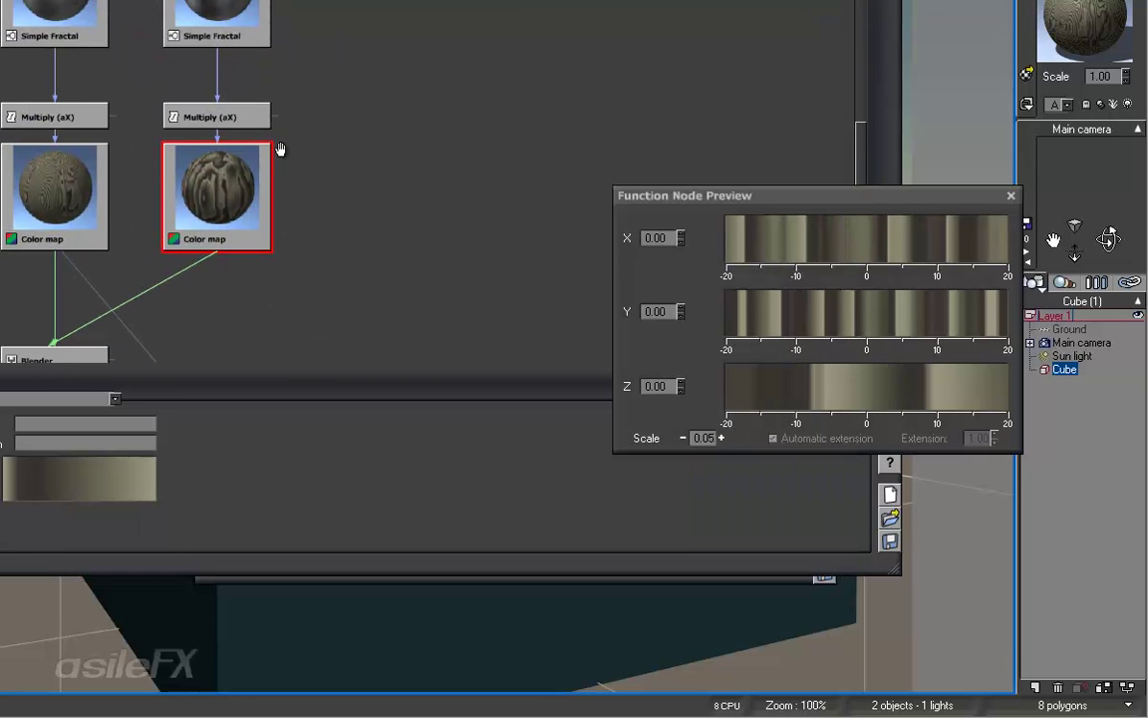
click(65, 117)
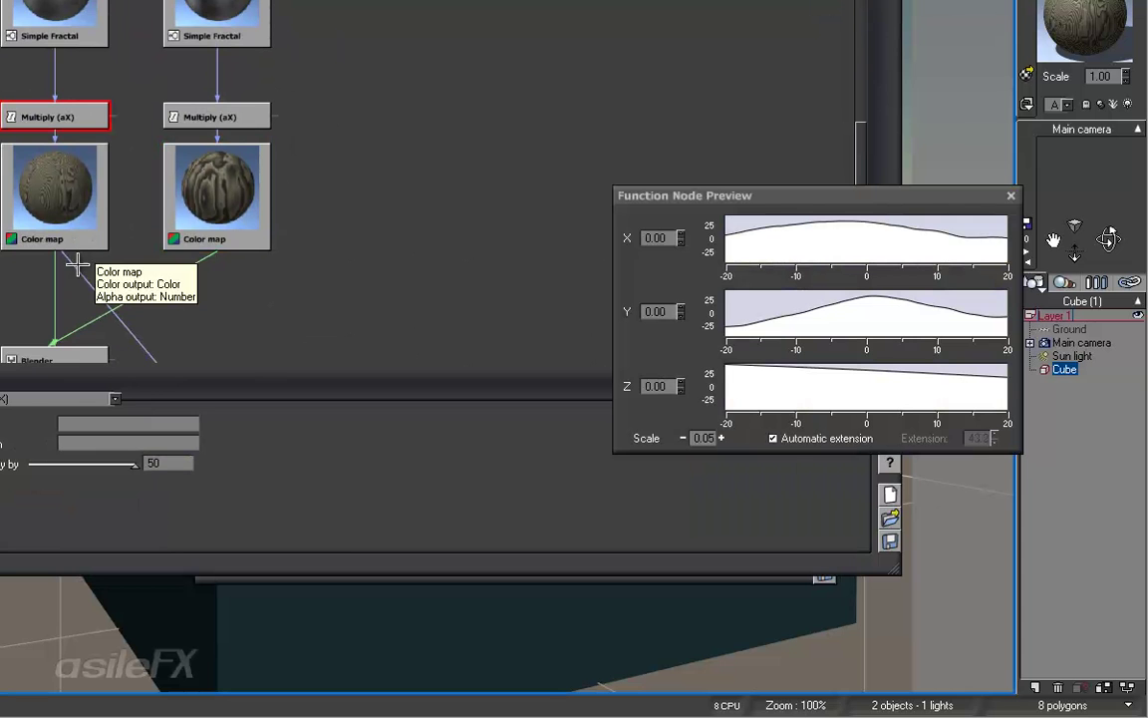
drag(297, 272, 249, 221)
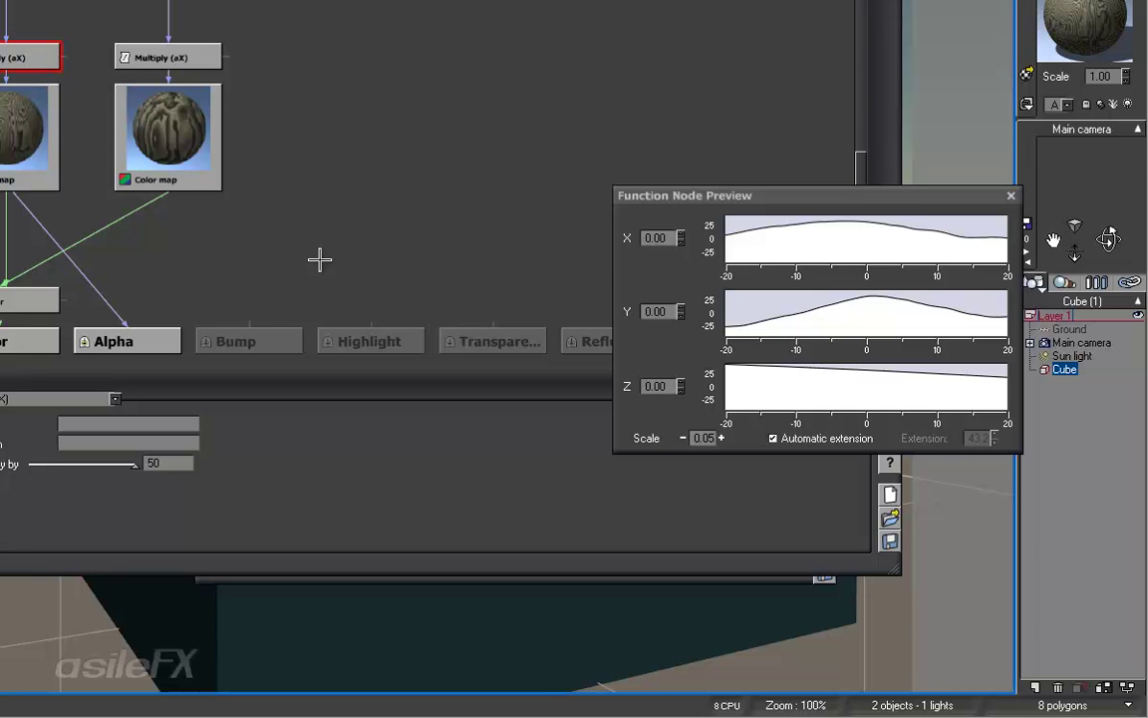
click(162, 149)
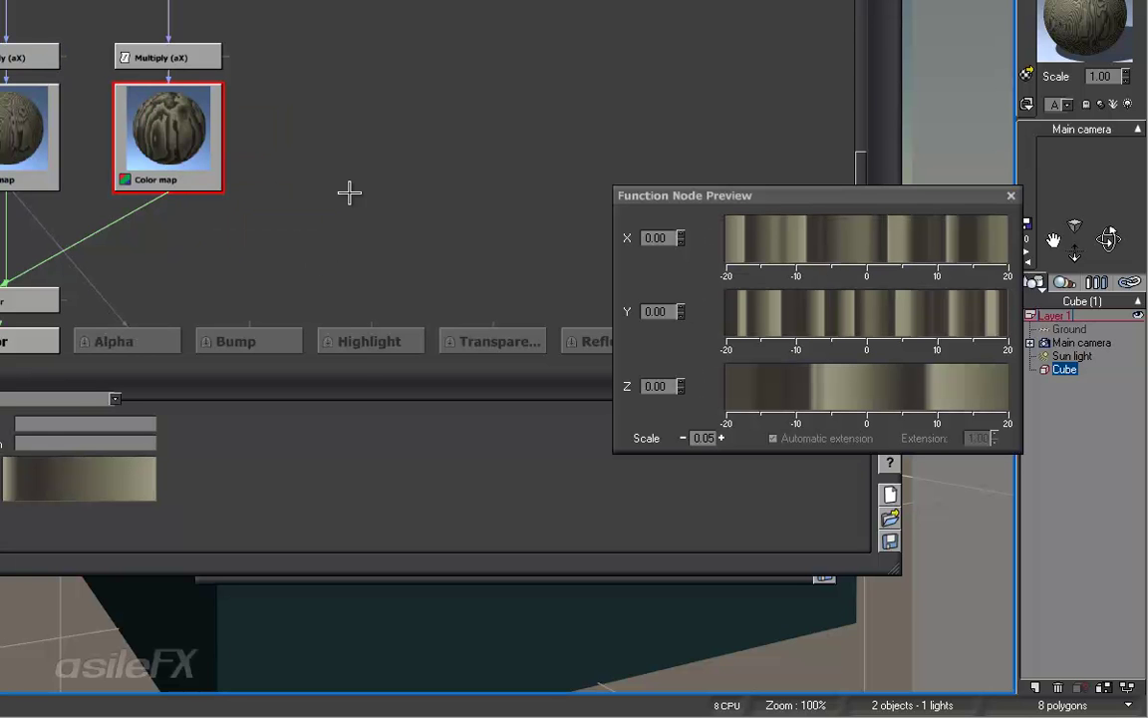
drag(339, 311, 395, 325)
drag(304, 334, 206, 183)
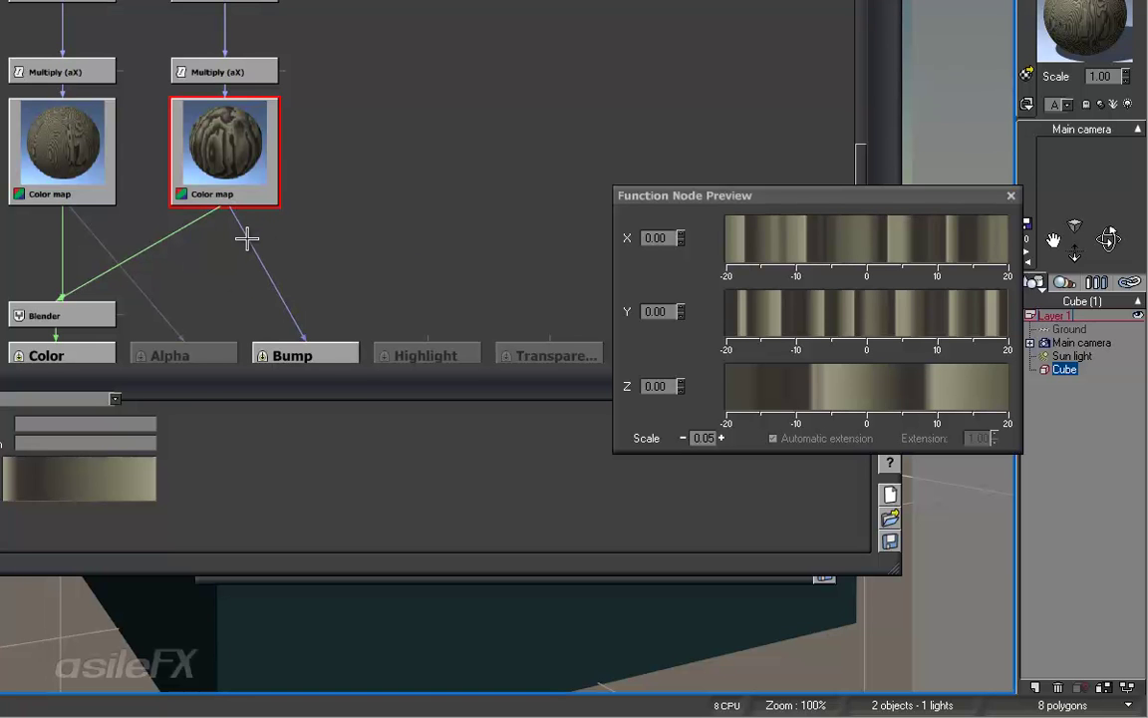
click(247, 237)
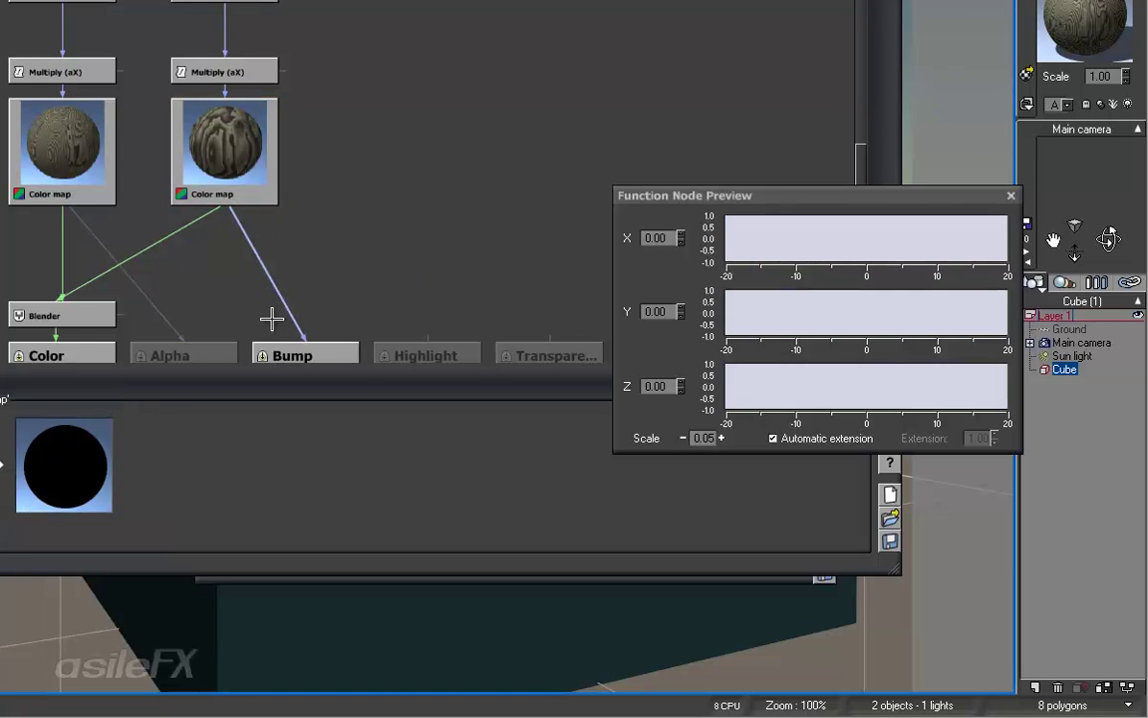
Inspect the second color map's gradient and its opacity filter, and leave both editors without changes.
click(257, 147)
click(89, 468)
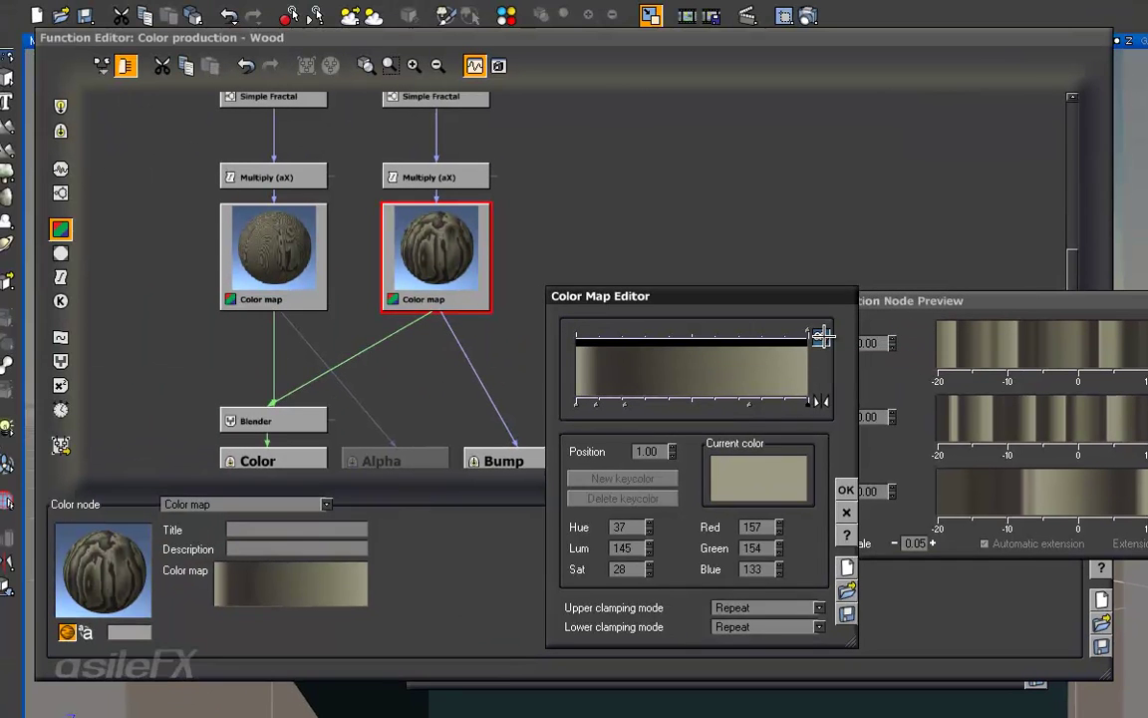
click(820, 337)
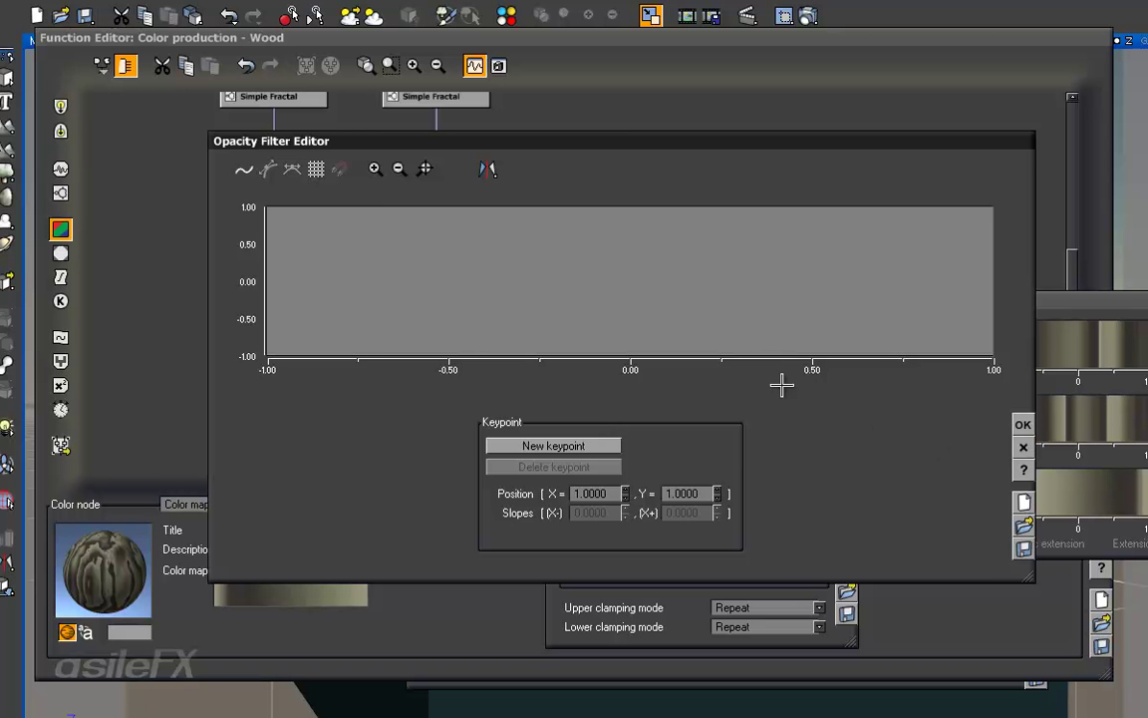
click(1023, 447)
click(848, 512)
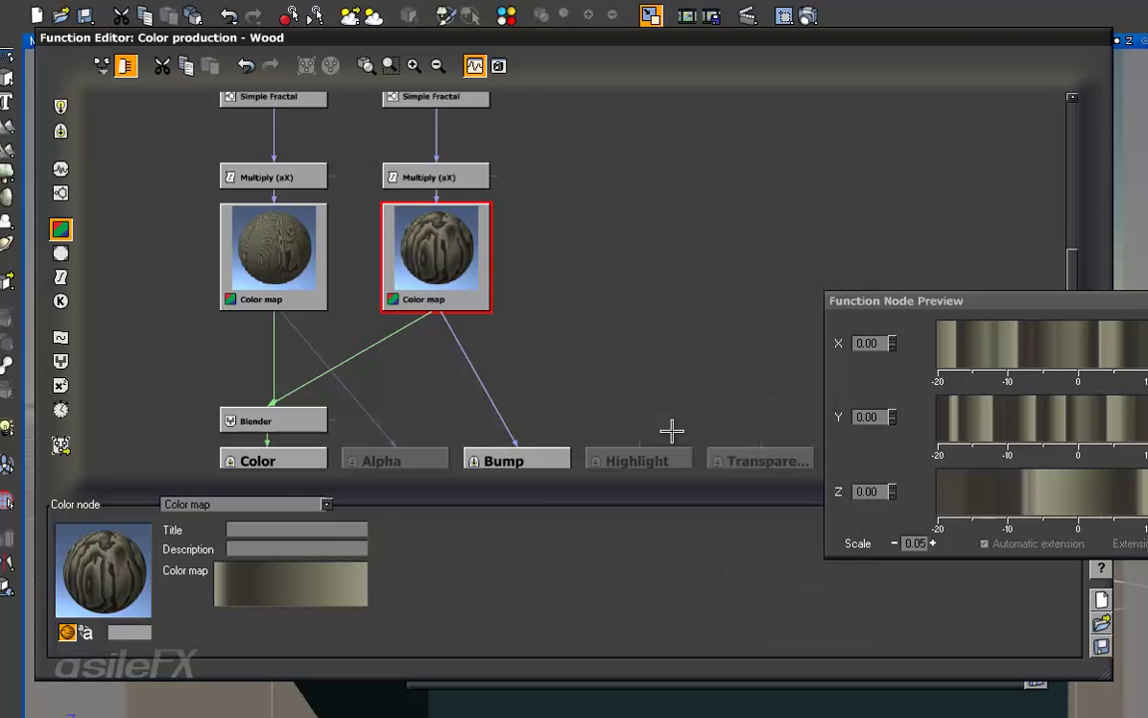
Remove the second color map's link to Bump and move both color map nodes up, farther from the Blender.
click(472, 371)
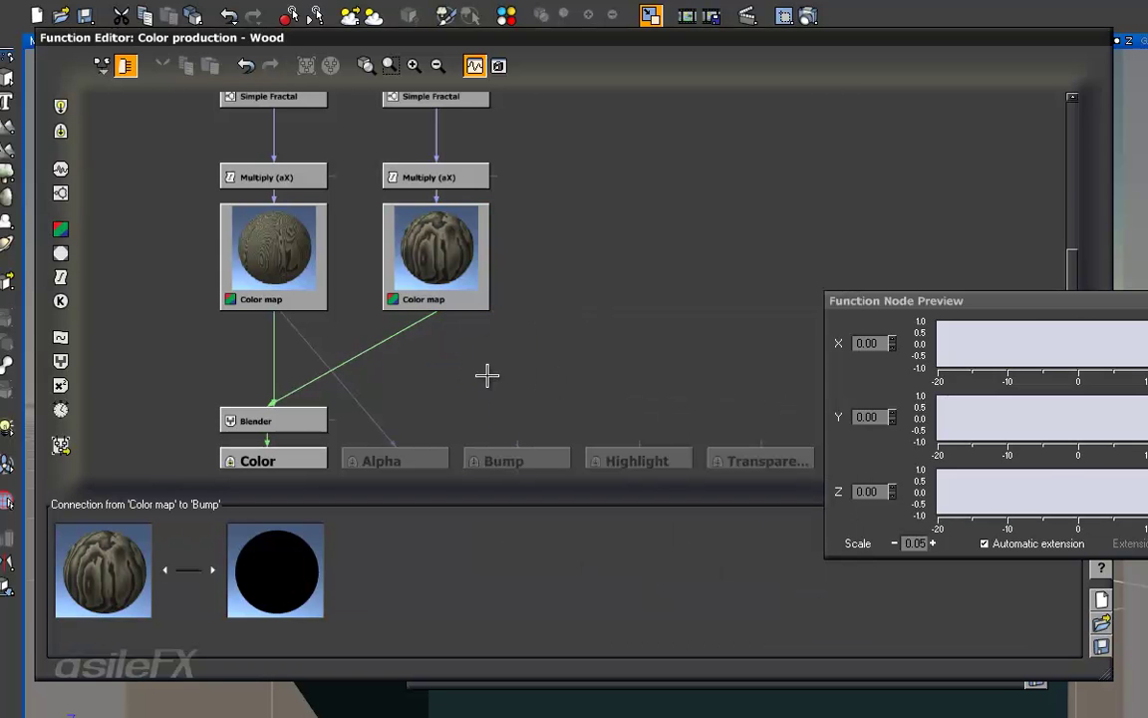
drag(411, 246, 411, 206)
drag(302, 277, 305, 199)
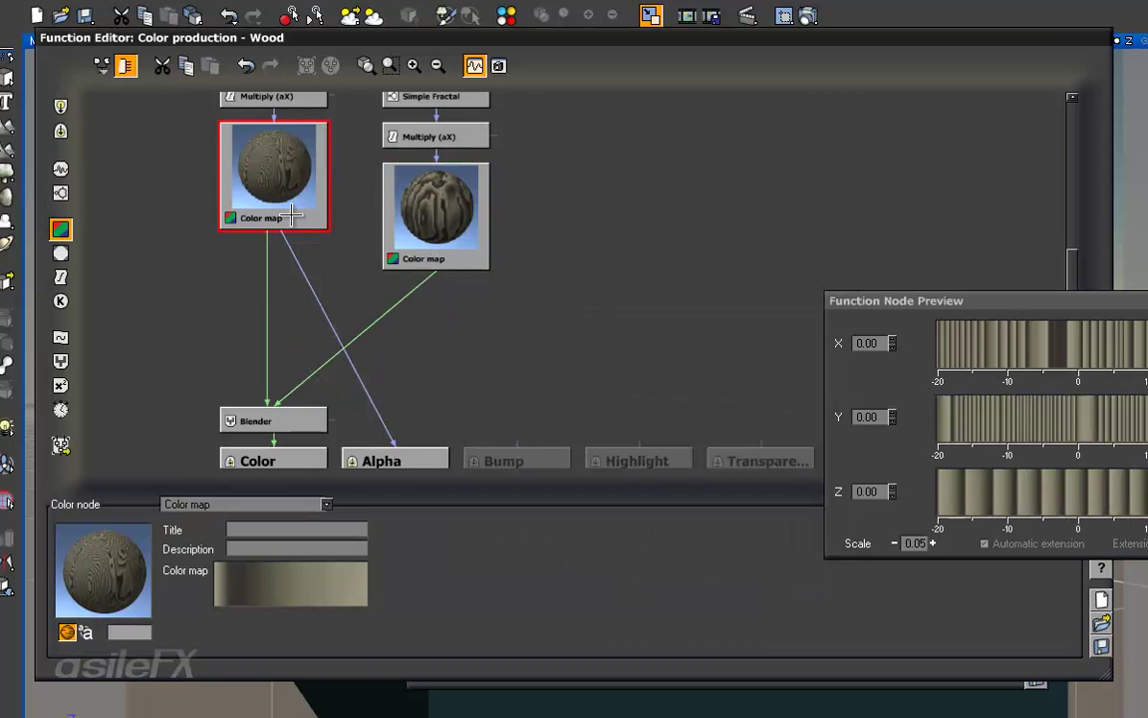
scroll(677, 331, up, 4)
drag(443, 354, 443, 313)
scroll(553, 327, up, 2)
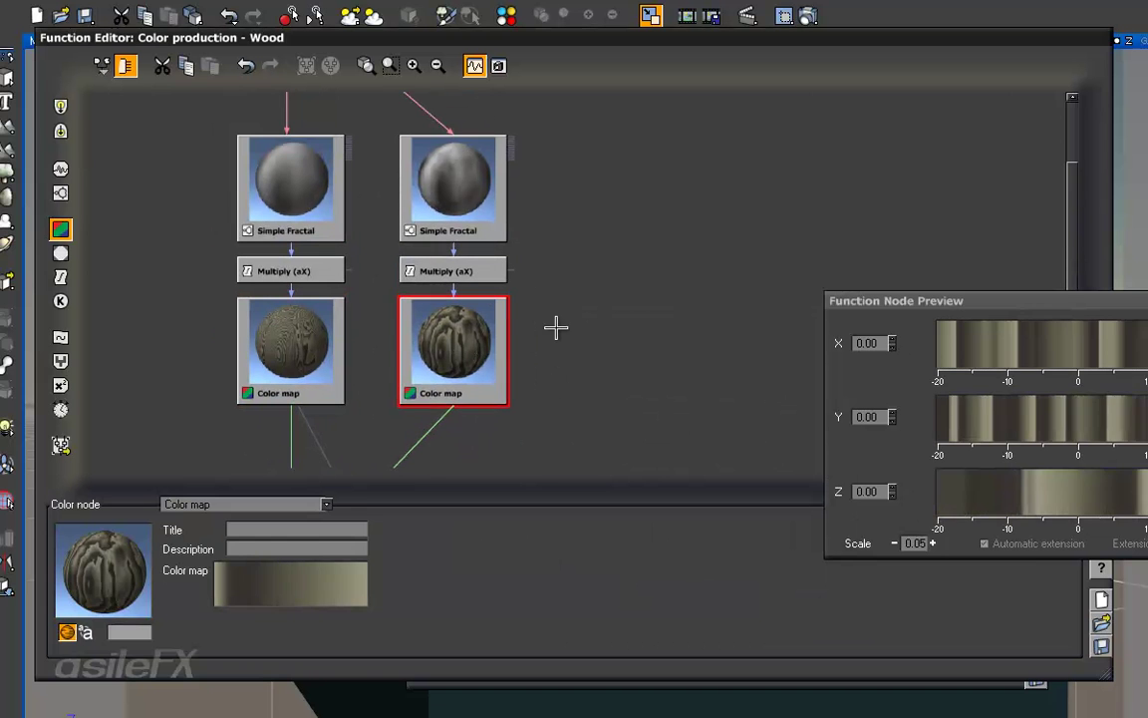
Inspect the second chain's Simple Fractal, Multiply and color map nodes in turn.
click(429, 189)
click(469, 270)
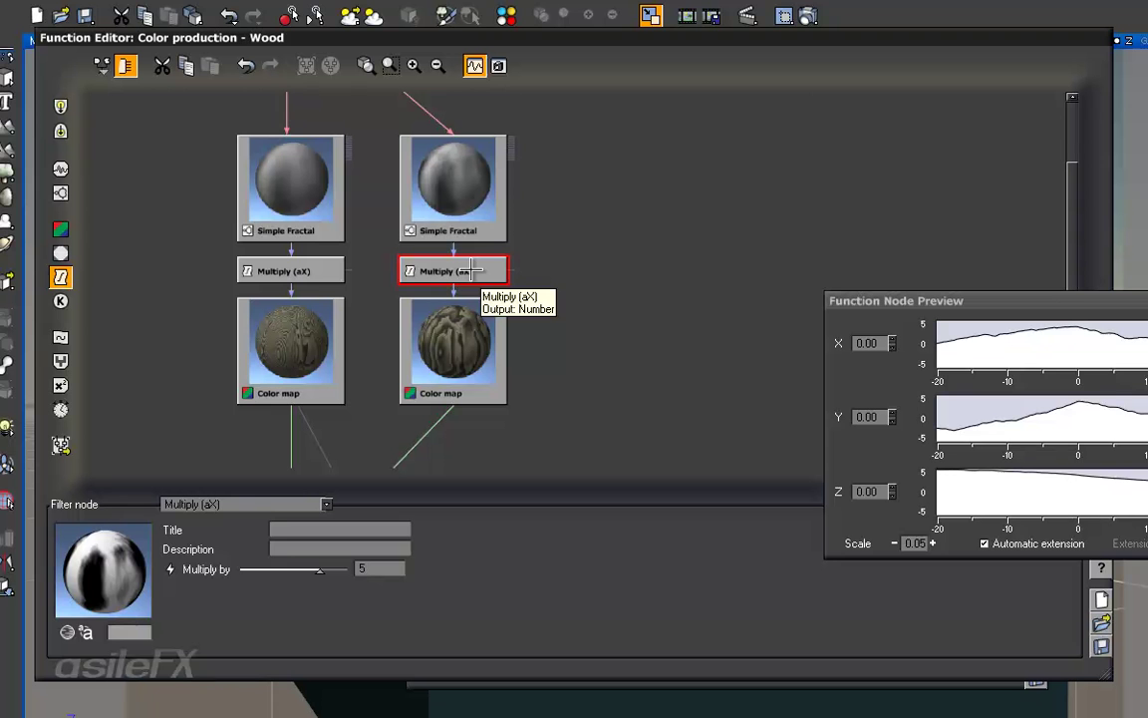
click(448, 321)
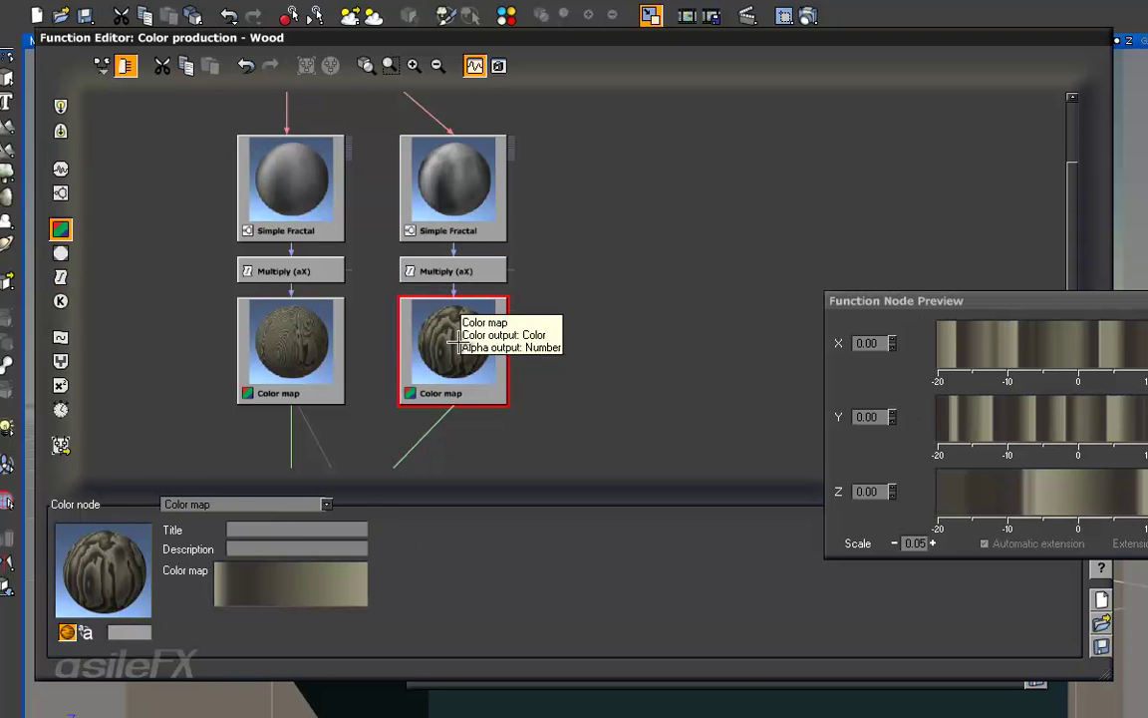
Add a Color to Brightness conversion node below and beside the second color map.
drag(538, 384, 543, 307)
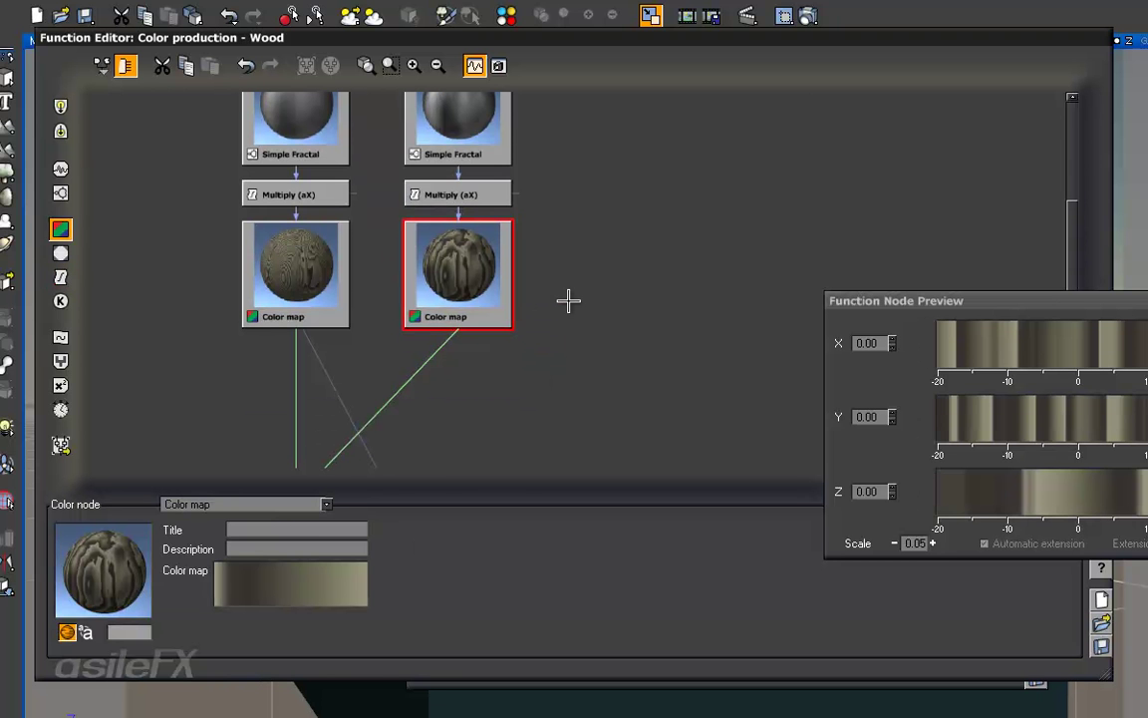
click(568, 301)
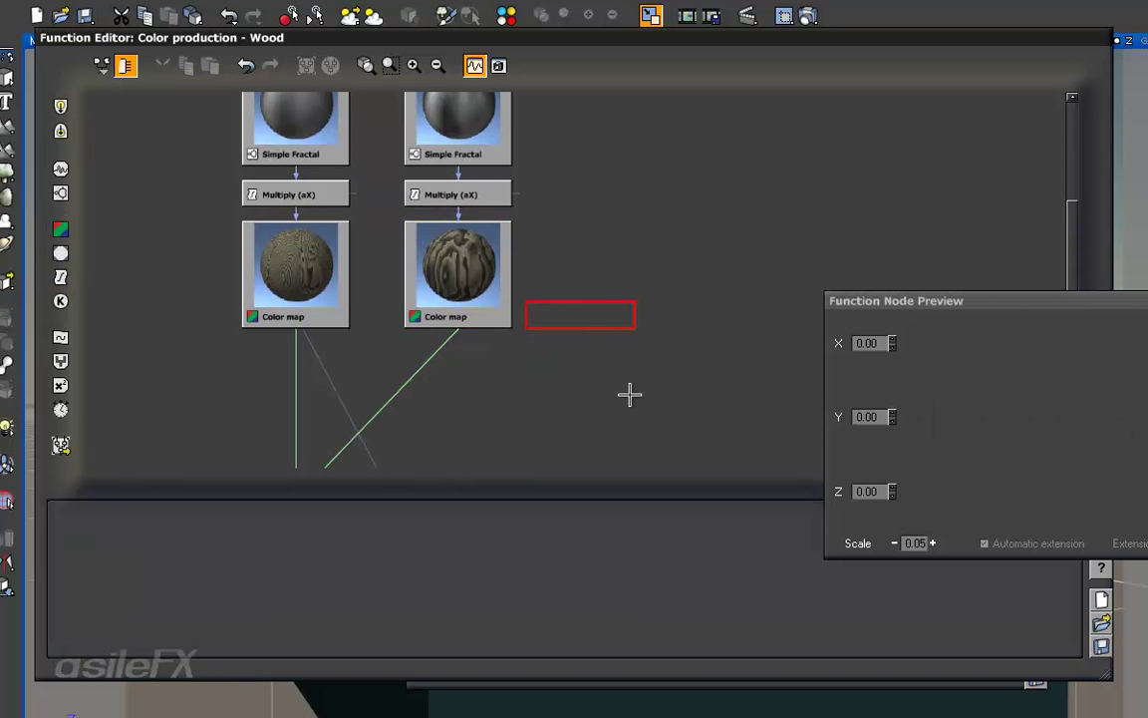
right_click(552, 359)
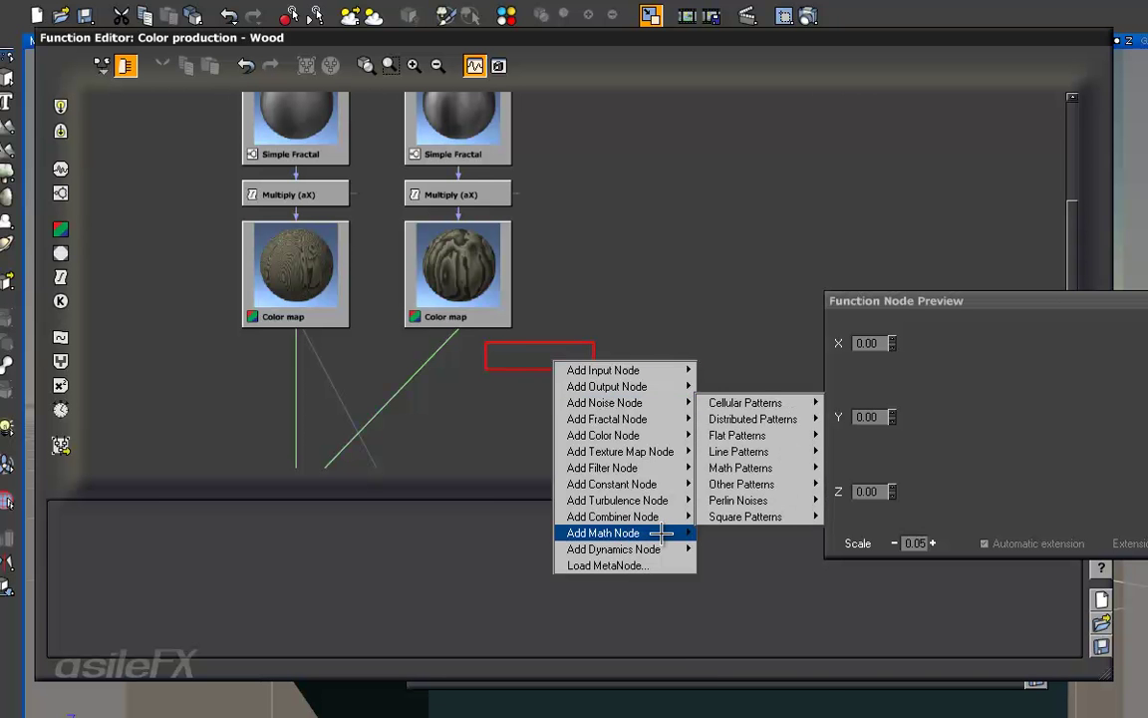
mouse_move(634, 533)
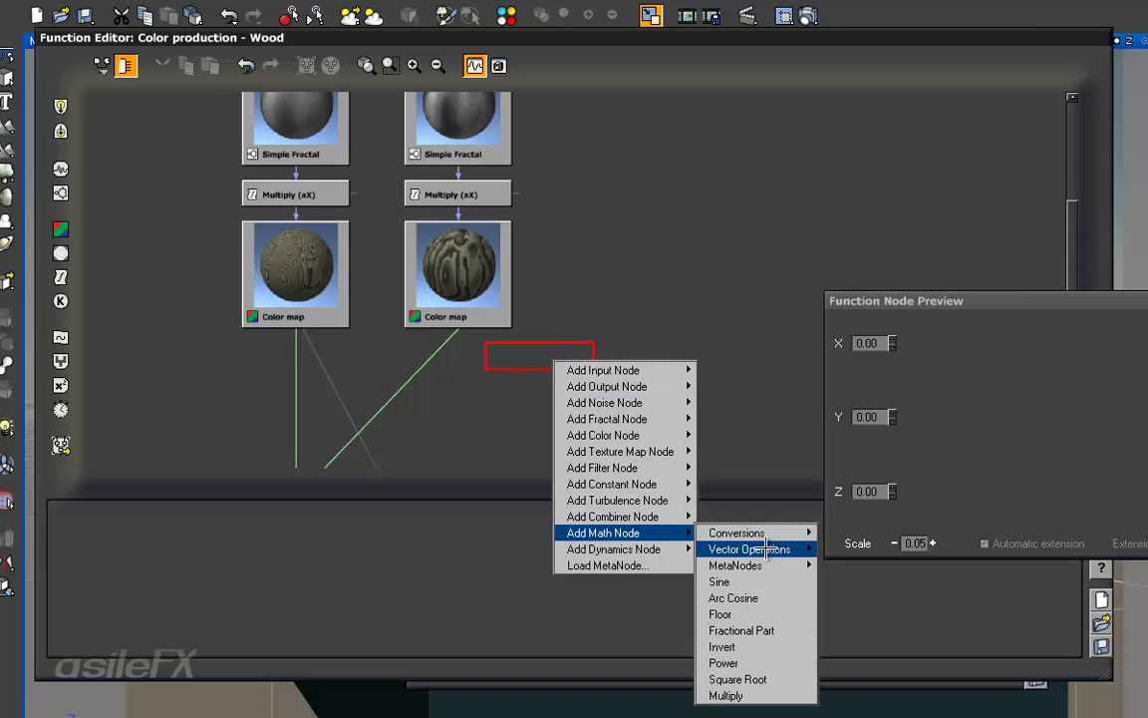
mouse_move(766, 544)
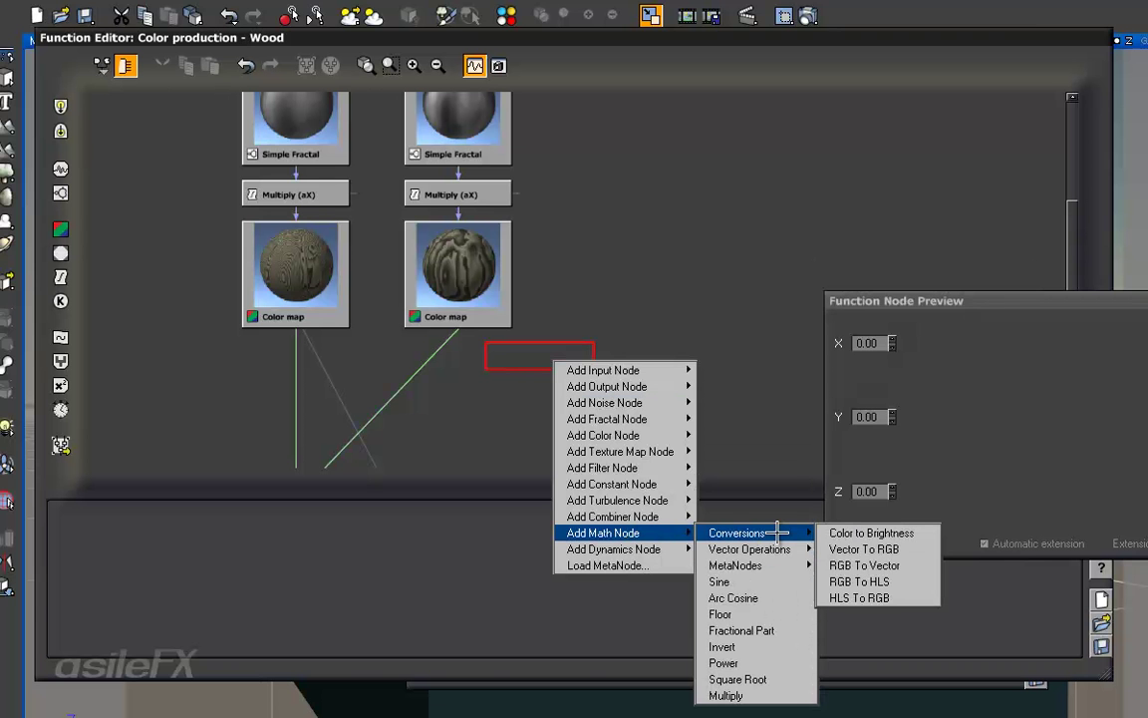
click(881, 533)
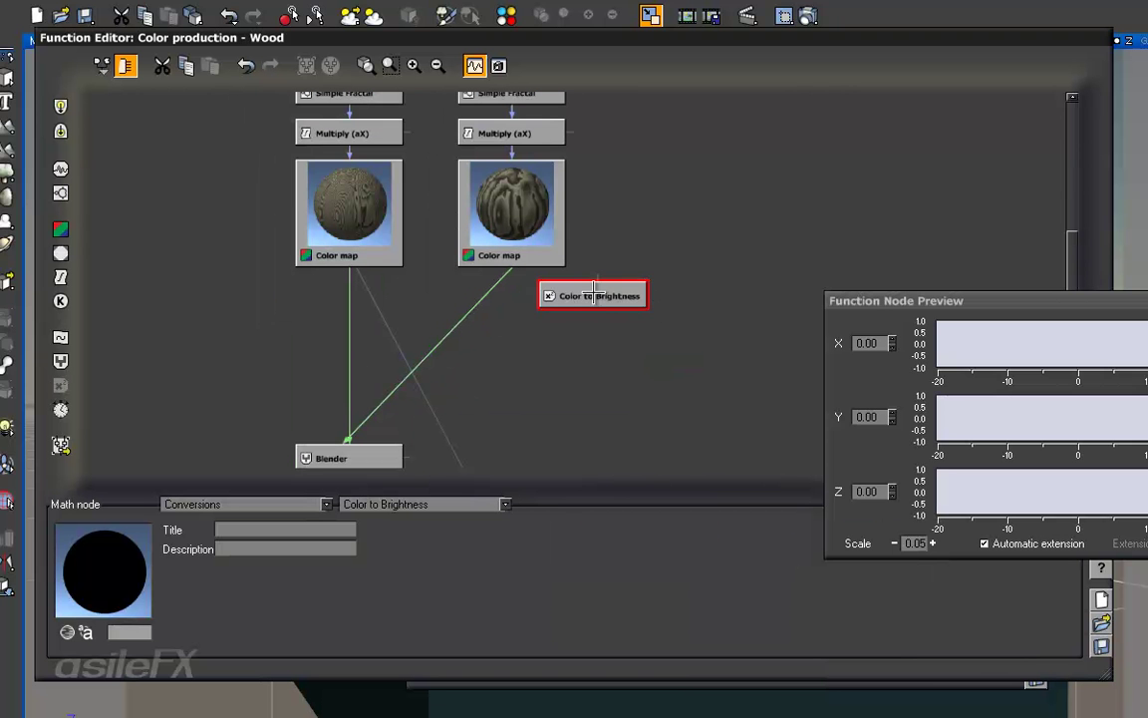
Feed the first color map's color into the Color to Brightness node and connect that node's output to Bump.
drag(594, 292, 349, 267)
mouse_move(623, 336)
mouse_down()
mouse_move(583, 335)
mouse_move(626, 341)
mouse_up()
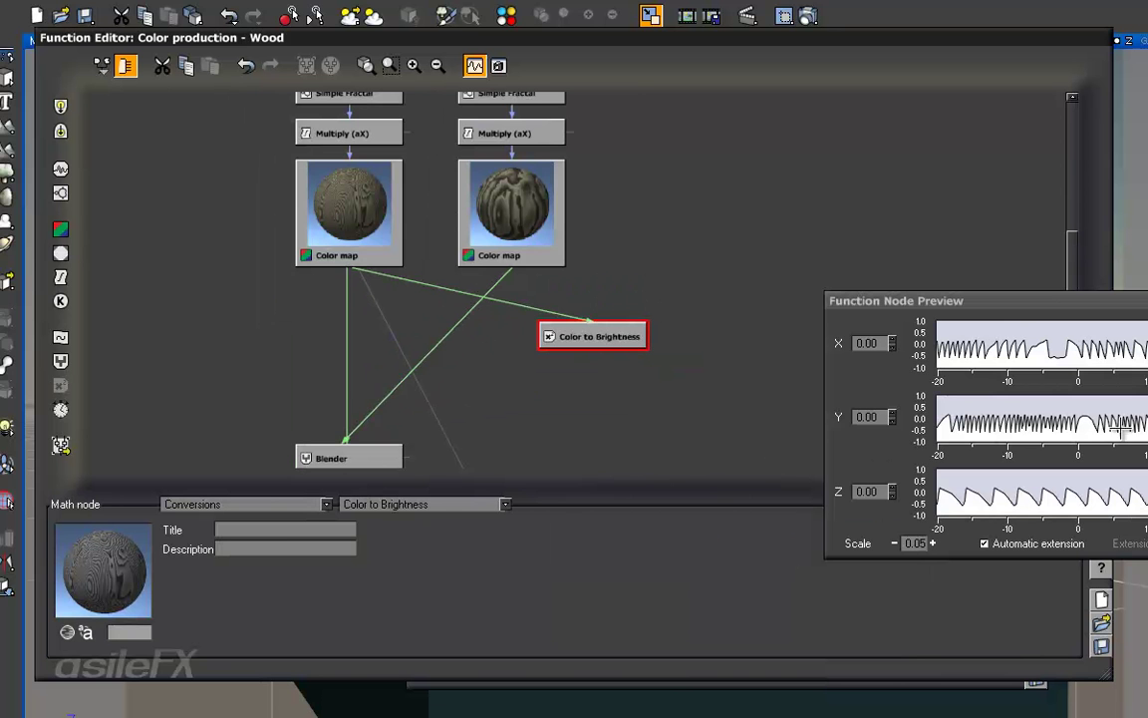
drag(587, 436, 591, 279)
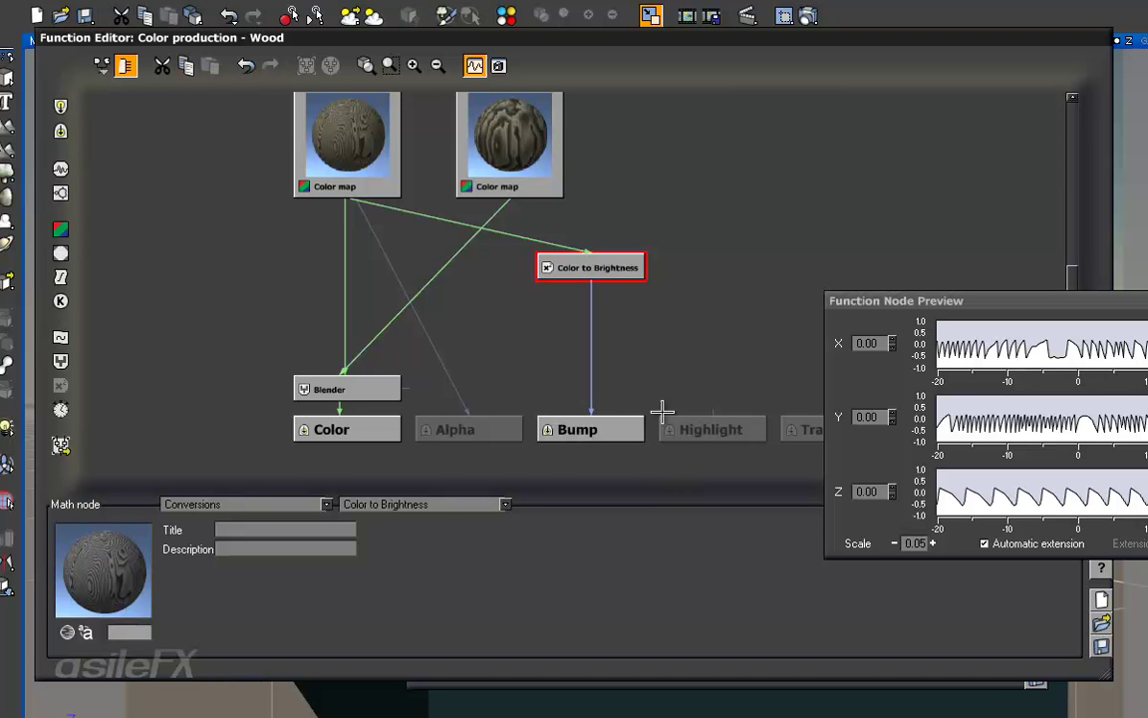
Move the function preview clear of the node settings, test-render the cube with the brightness-driven bump, and close the render.
drag(650, 332, 613, 400)
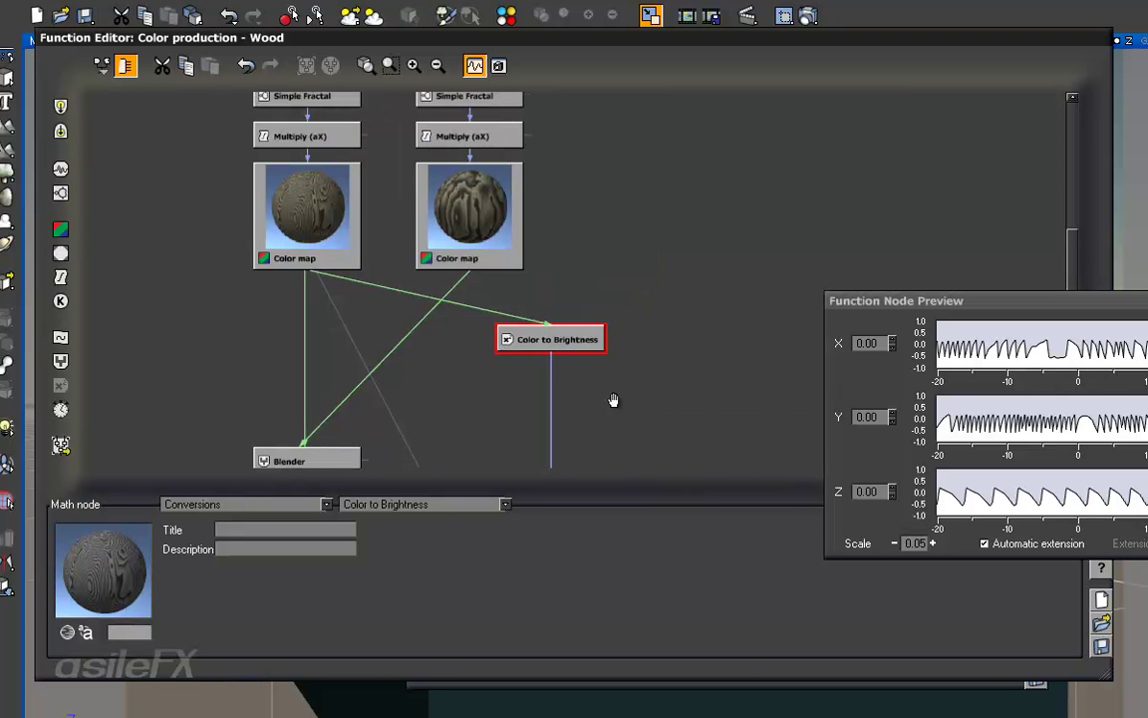
drag(963, 300, 964, 180)
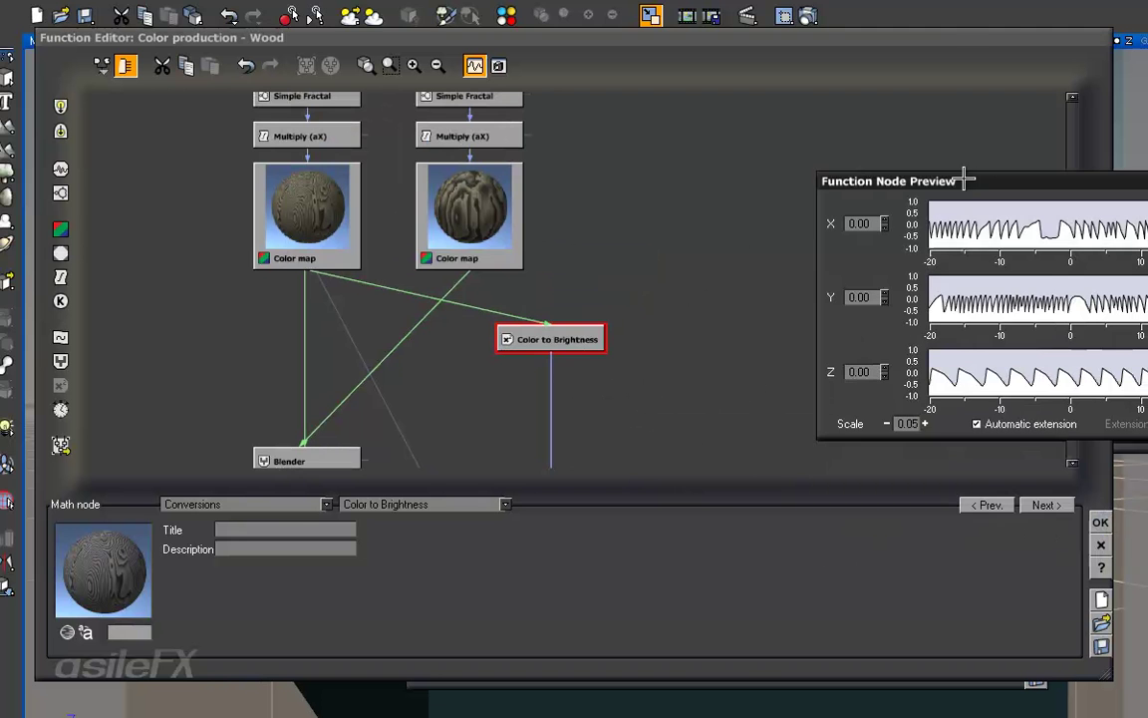
click(711, 15)
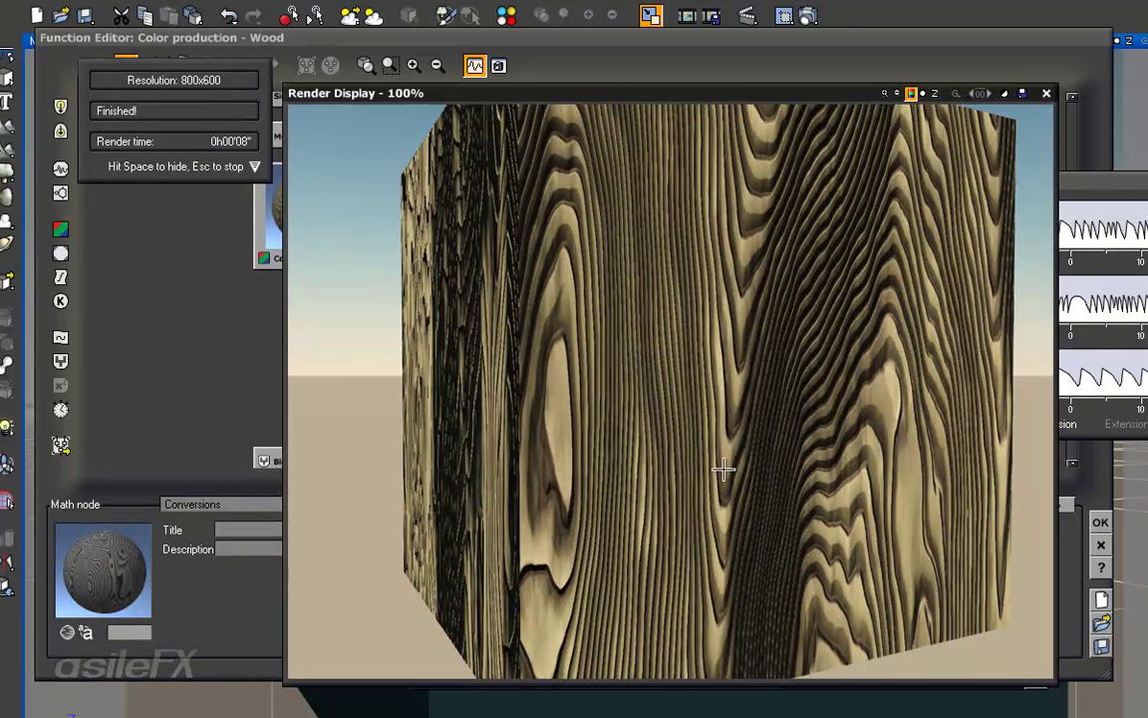
click(1046, 93)
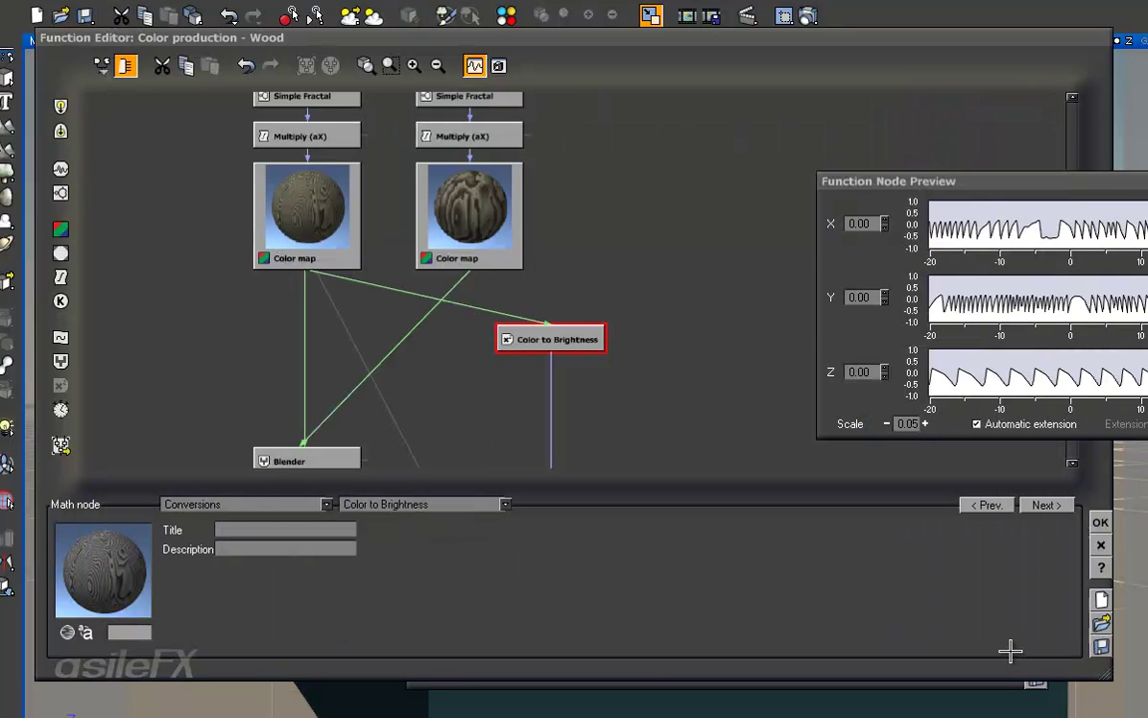
Accept the color production function and set the Wood material's bump depth to .05.
click(1100, 521)
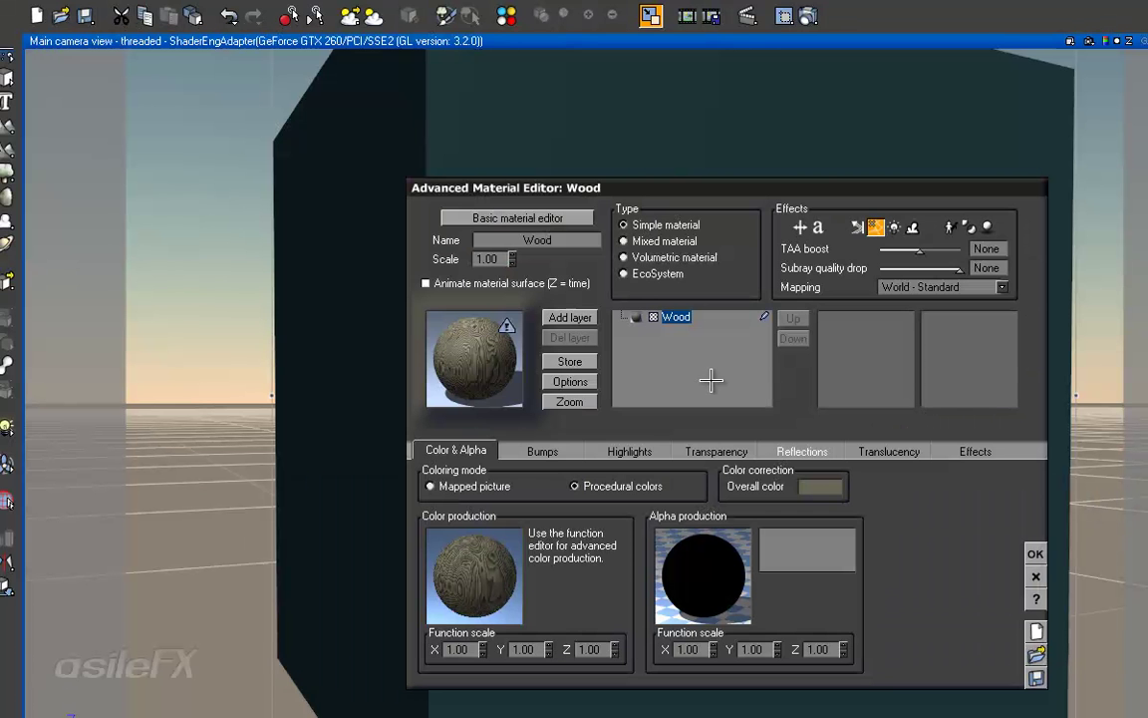
click(546, 453)
click(594, 568)
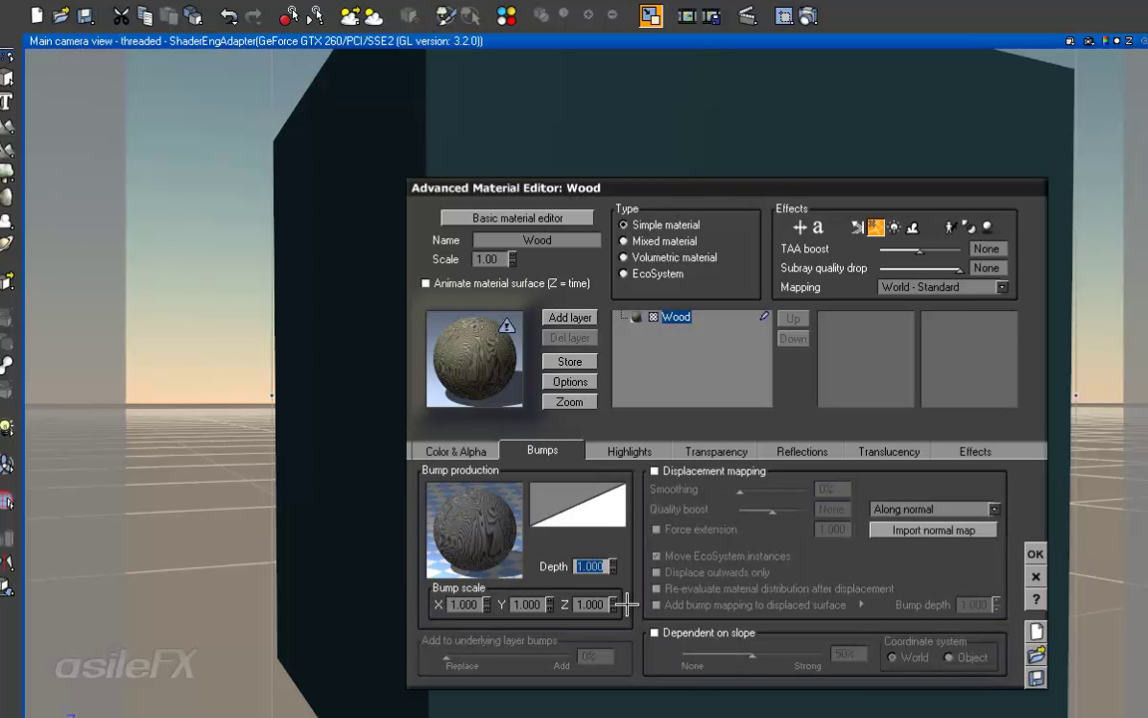
text(.05)
key(Return)
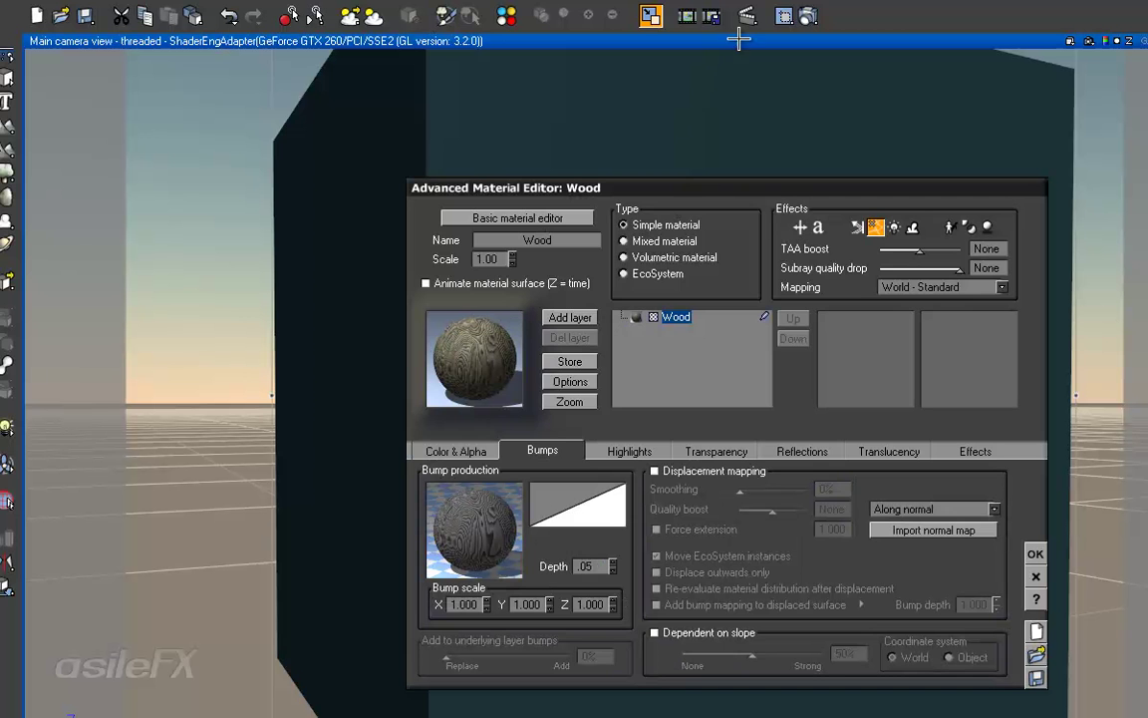
Render the cube with the bump depth at .05, and again with the depth at 1.
click(808, 15)
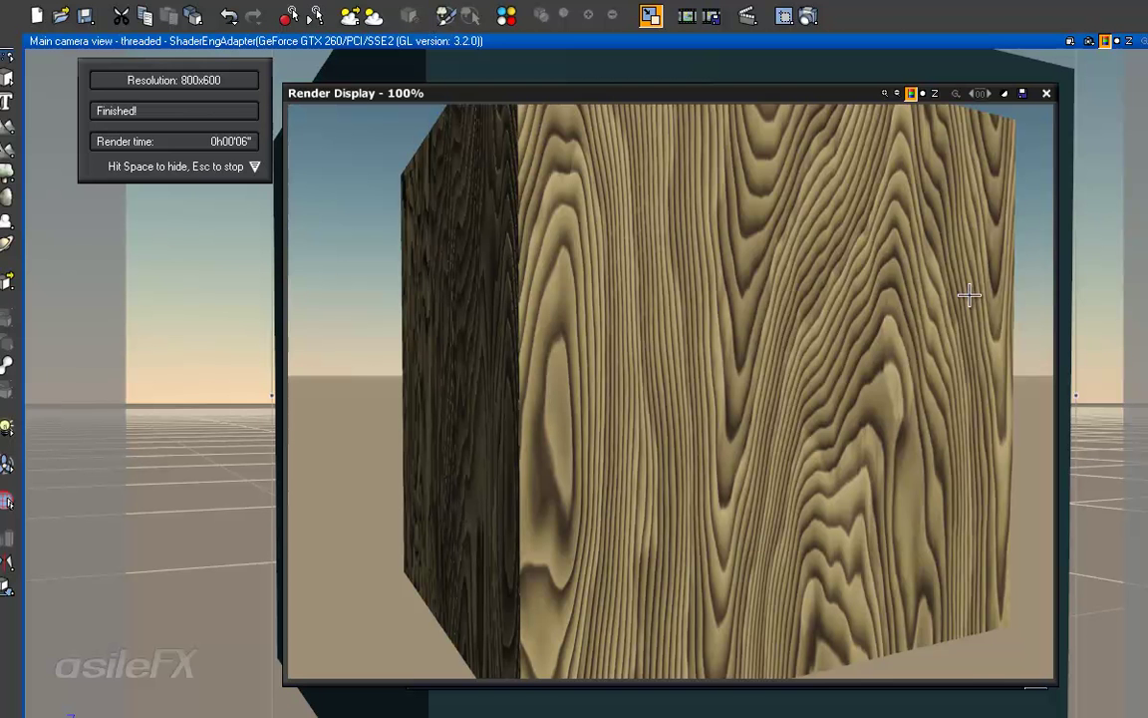
click(1048, 92)
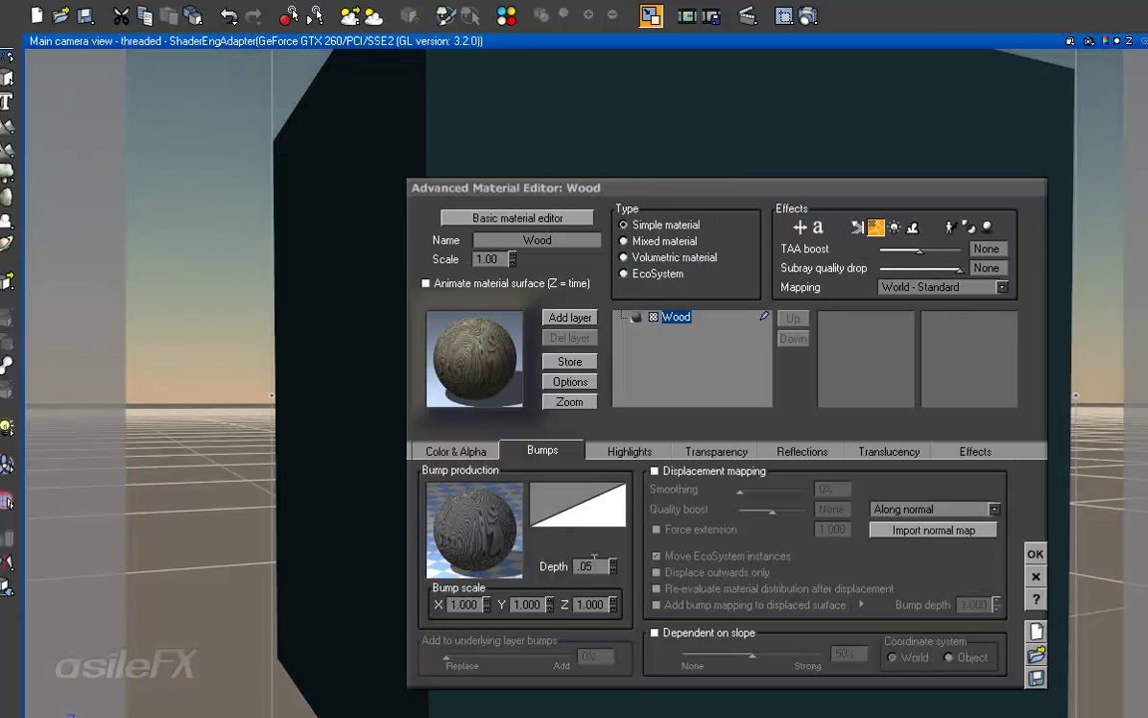
click(808, 16)
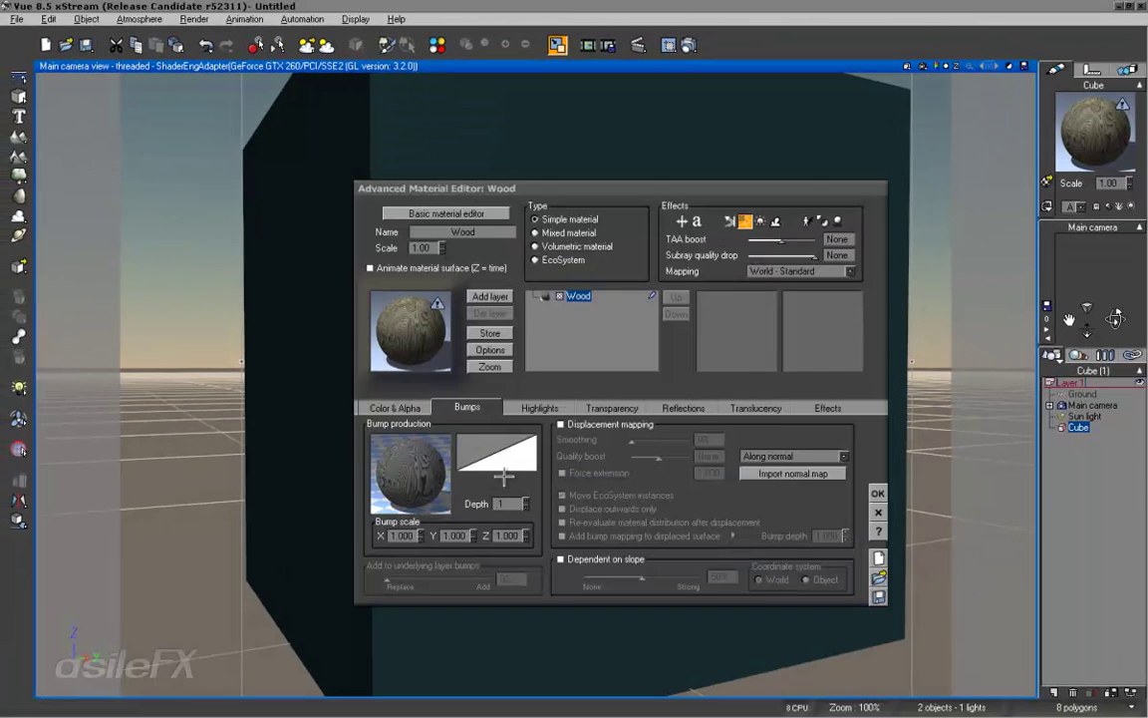
Open the Wood material's bump production in the Function Editor and inspect the first Simple Fractal node.
right_click(394, 463)
click(418, 471)
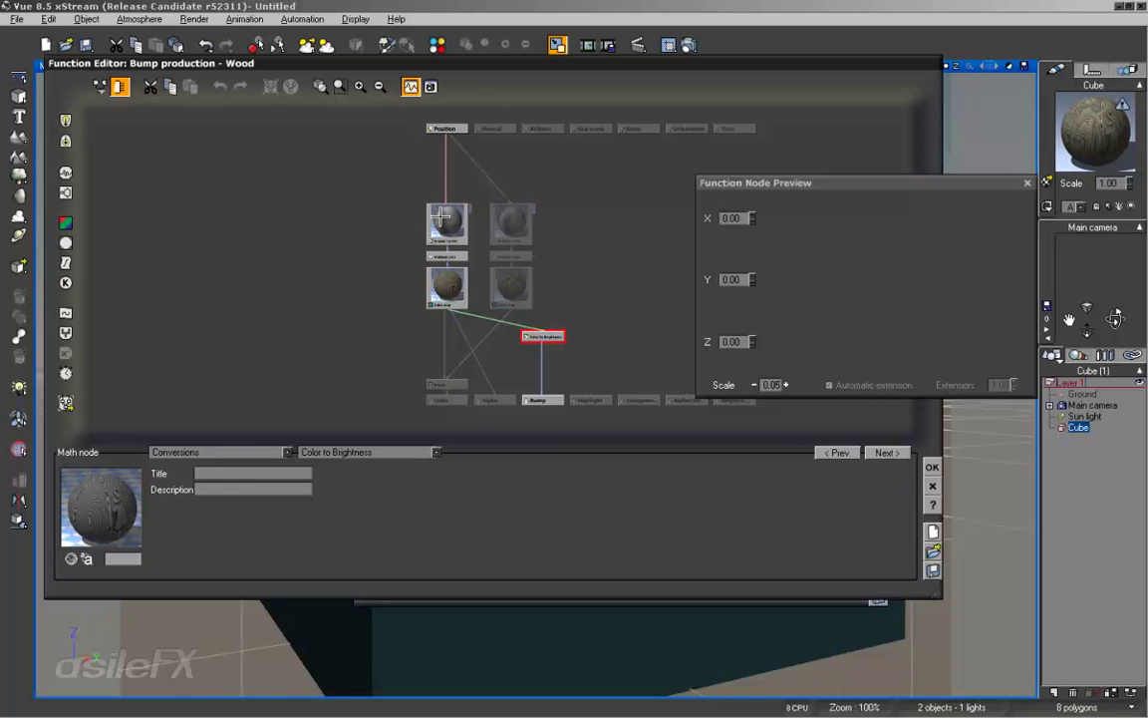
click(440, 213)
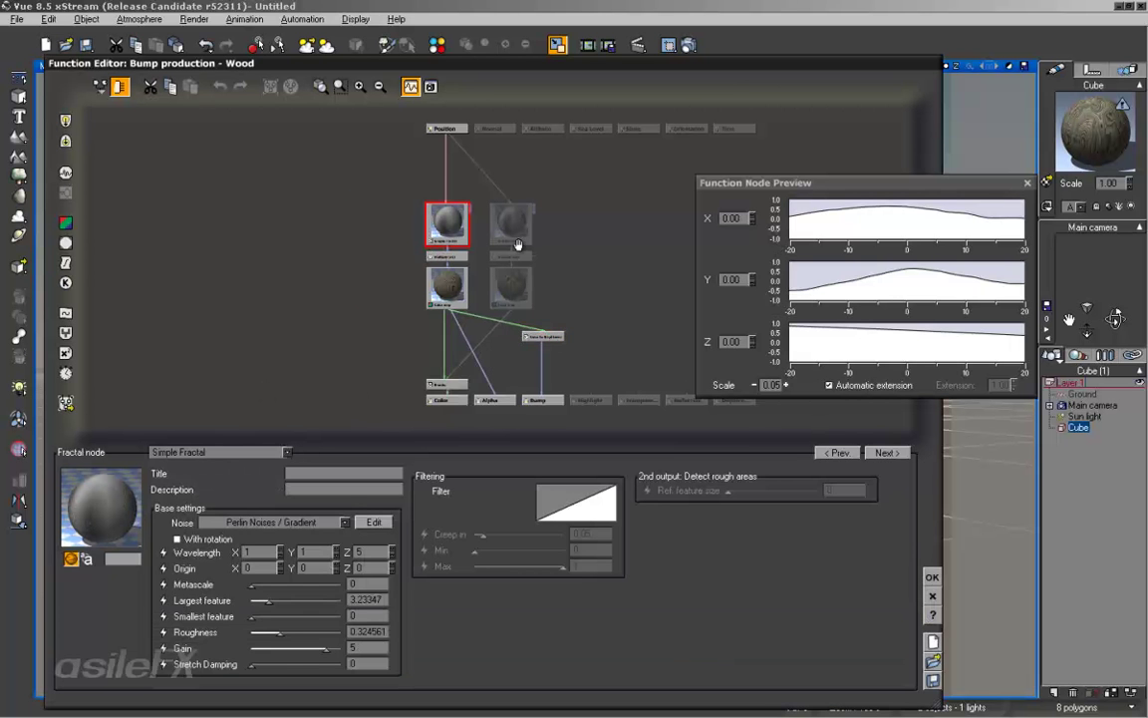
middle_drag(519, 246, 389, 231)
click(468, 228)
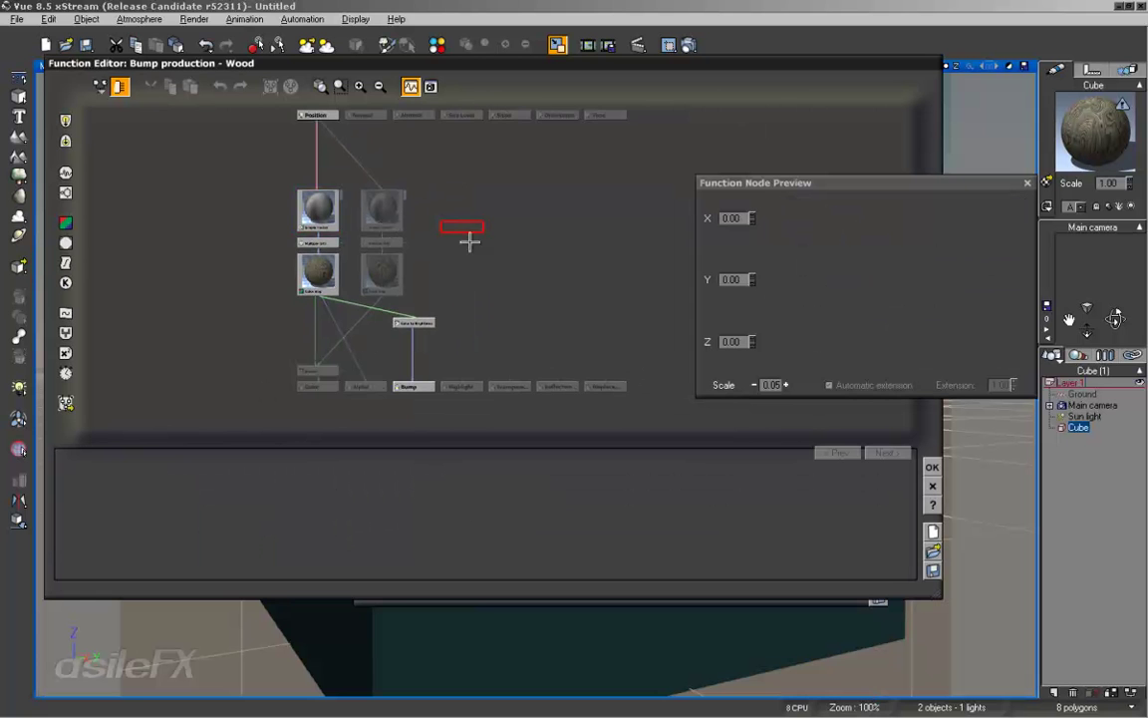
middle_drag(469, 242, 473, 234)
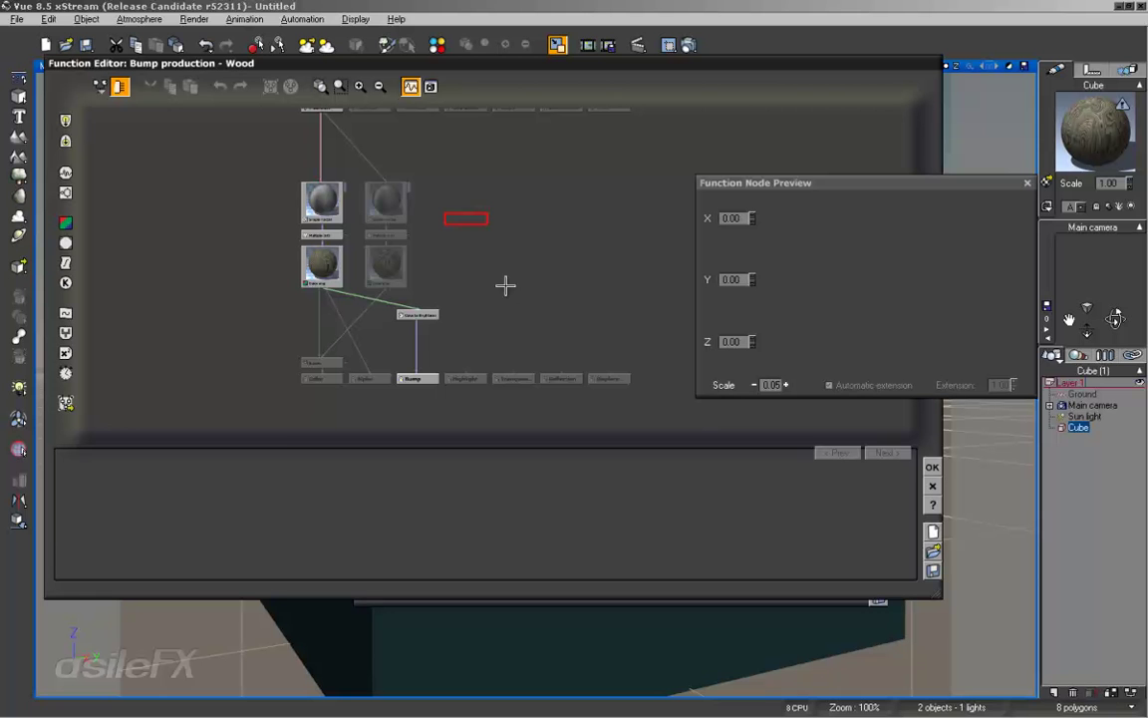
Add a Color map node beside the existing columns and set its key color at position -1.00 to black.
click(492, 268)
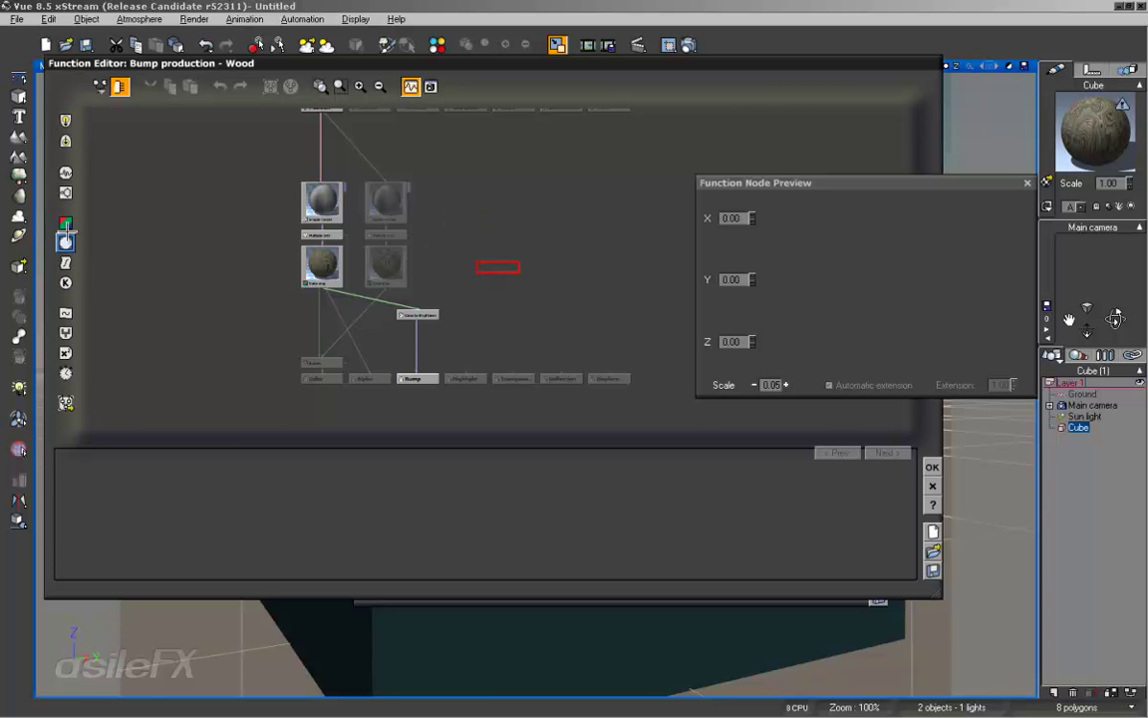
click(65, 222)
right_click(248, 522)
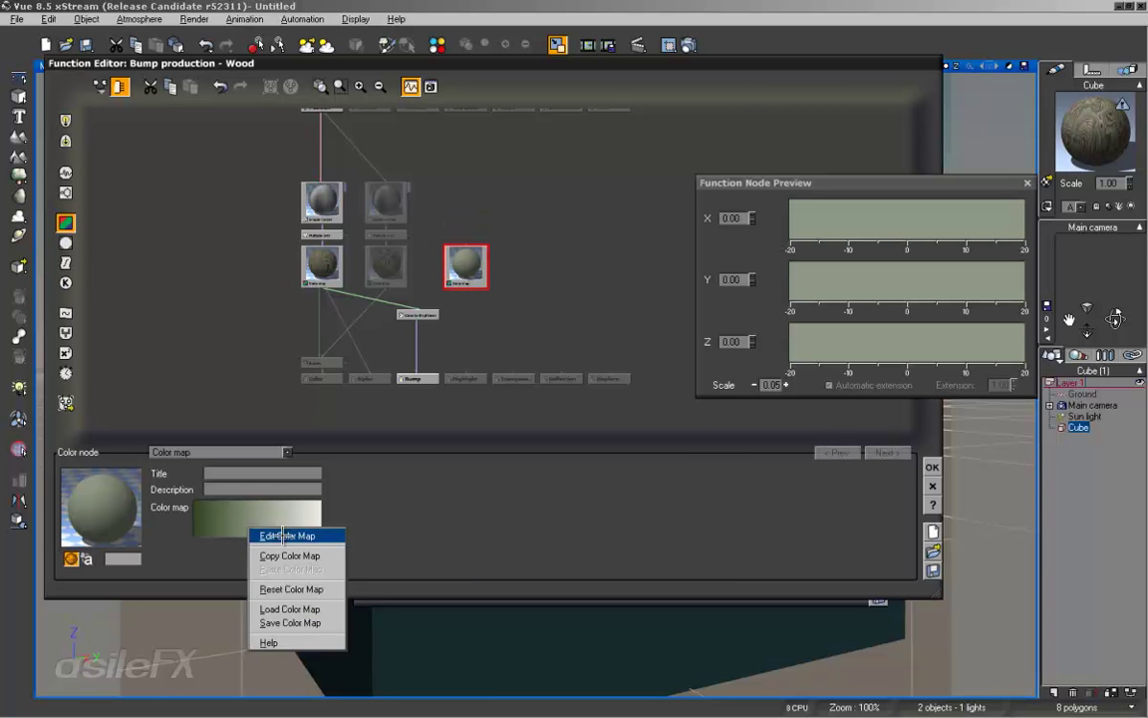
click(284, 530)
click(490, 366)
right_click(598, 417)
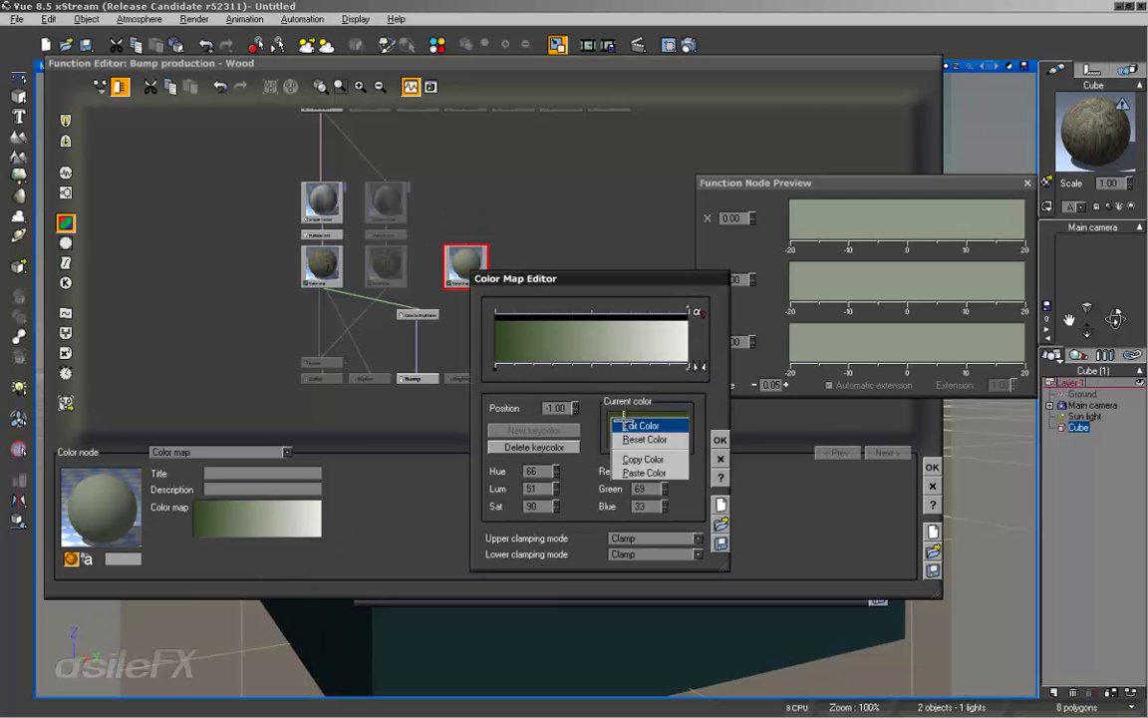
click(633, 426)
drag(547, 279, 546, 422)
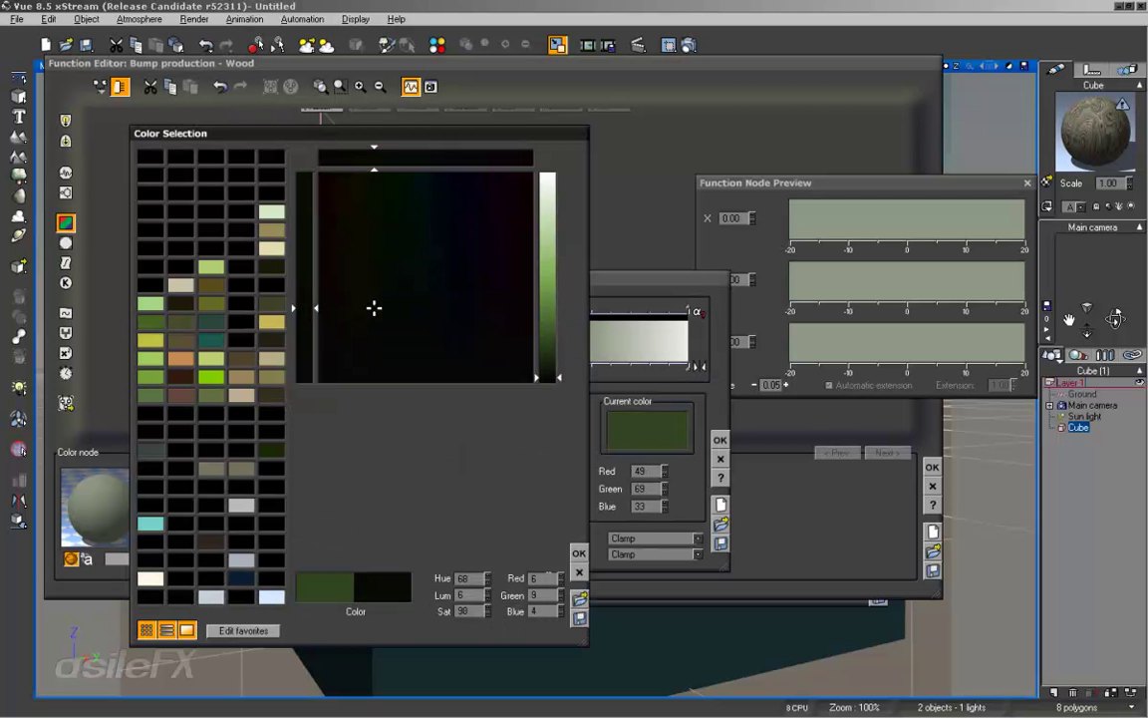
mouse_move(373, 308)
mouse_down()
mouse_move(405, 175)
mouse_move(461, 174)
mouse_move(578, 566)
mouse_up()
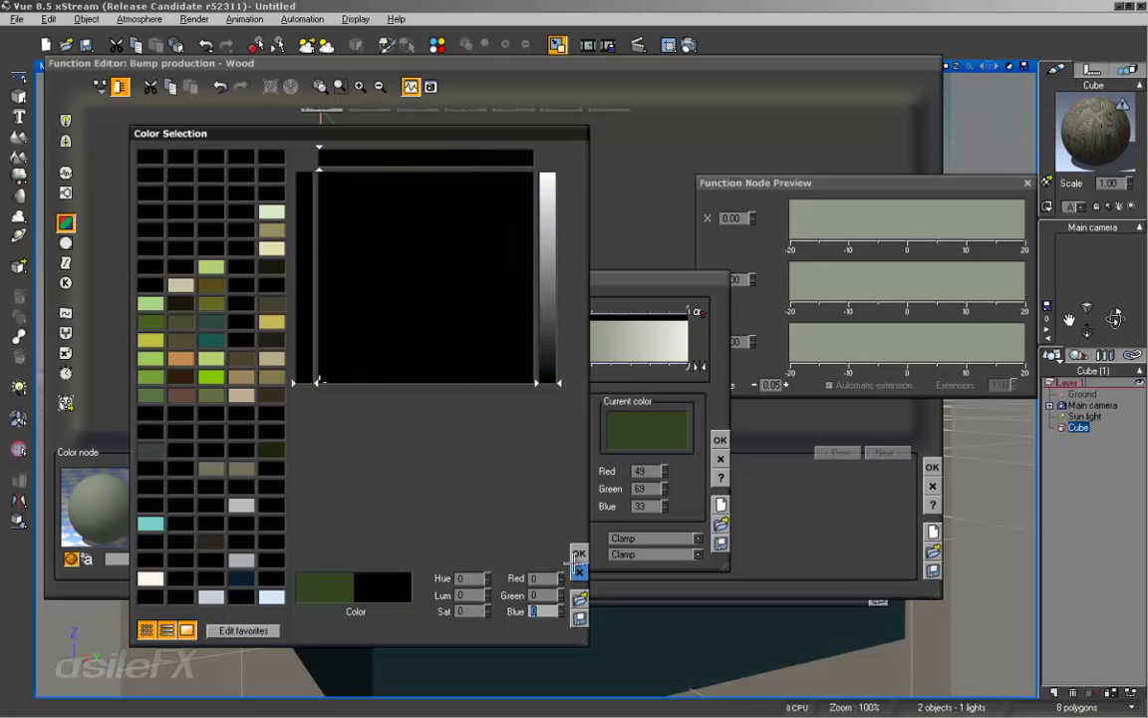
click(578, 554)
Set the new color map's key color at position 1.00 to white, with Red, Green and Blue at 255, and accept.
click(689, 366)
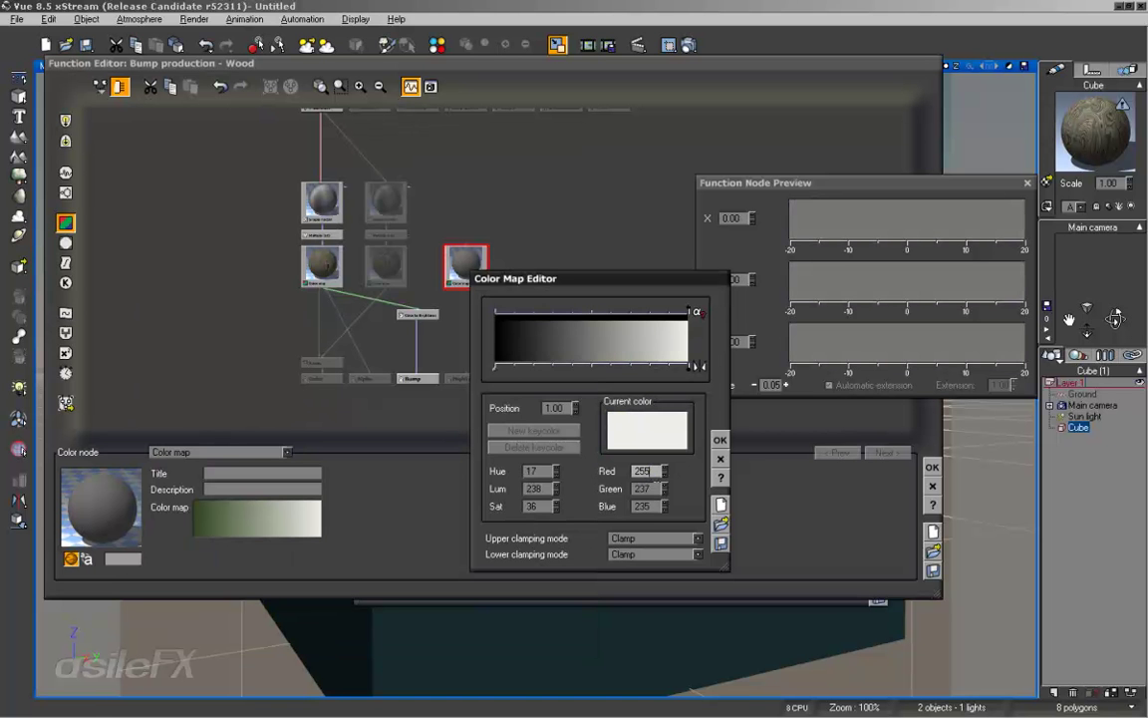
double_click(649, 489)
text(255)
double_click(652, 507)
text(25)
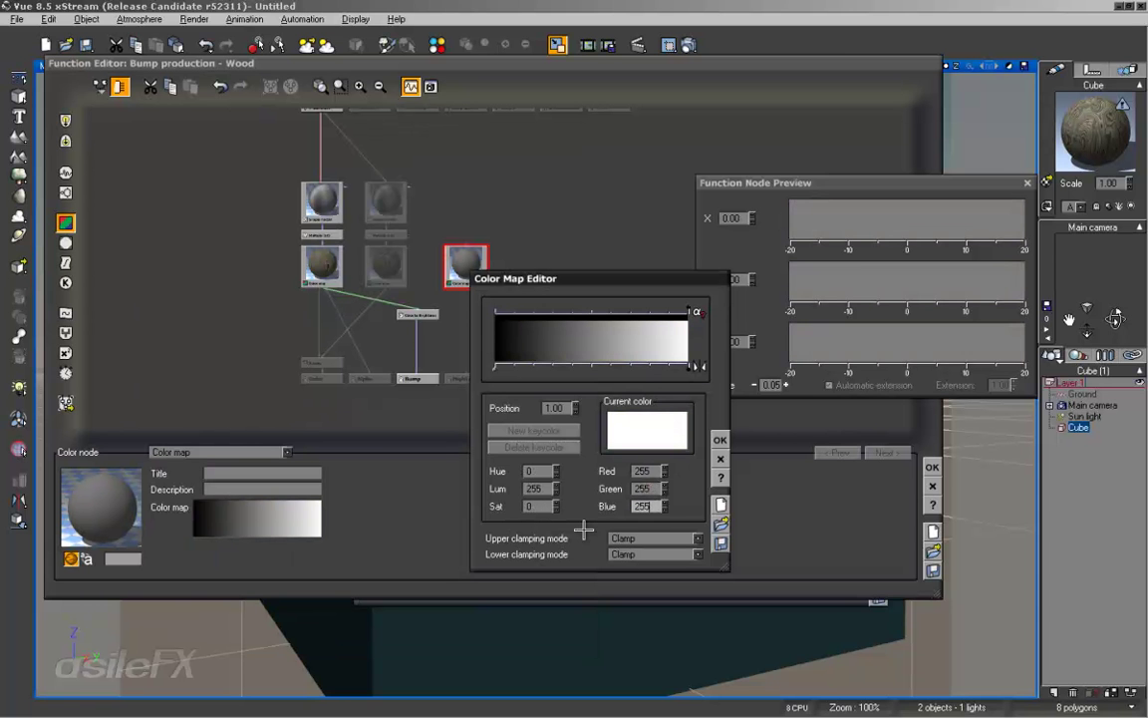
key(Return)
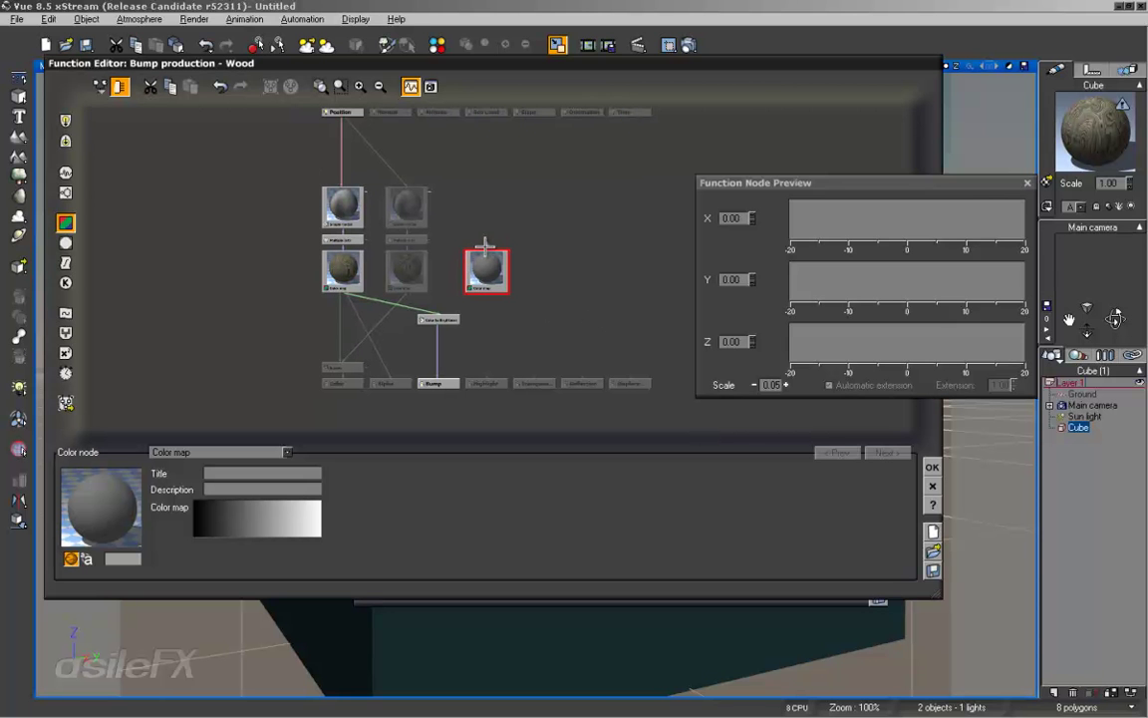
Feed the new Color map from the second Simple Fractal and connect its output to an added Color to Brightness node.
drag(486, 242, 444, 231)
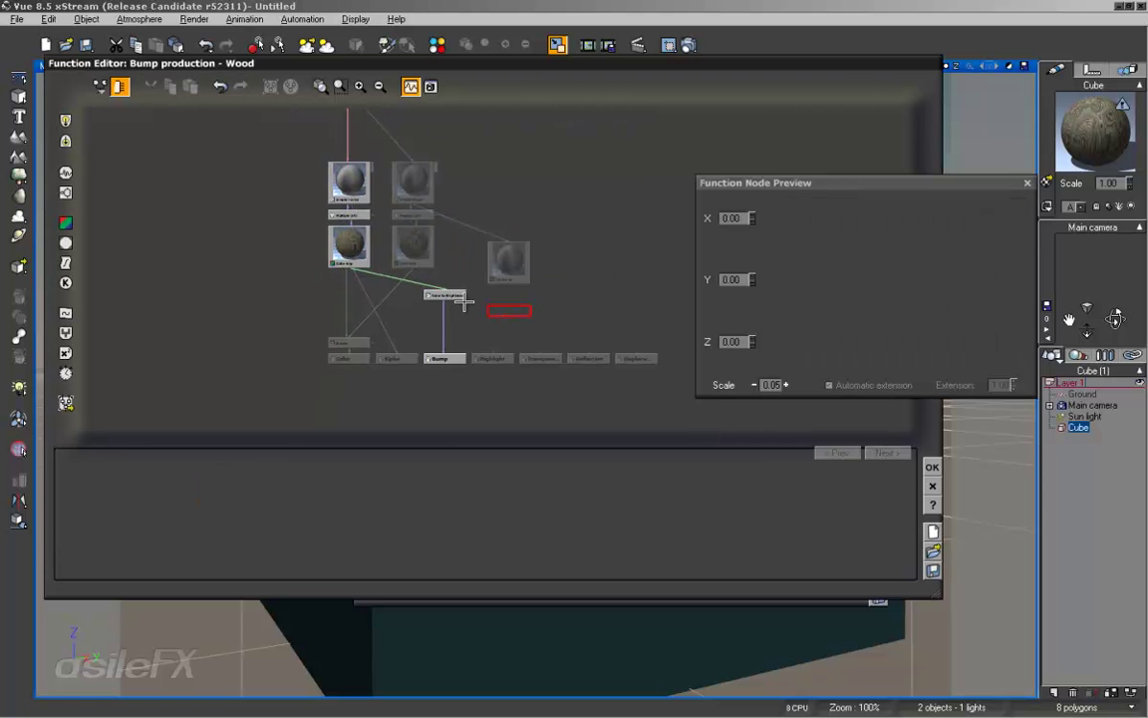
click(66, 352)
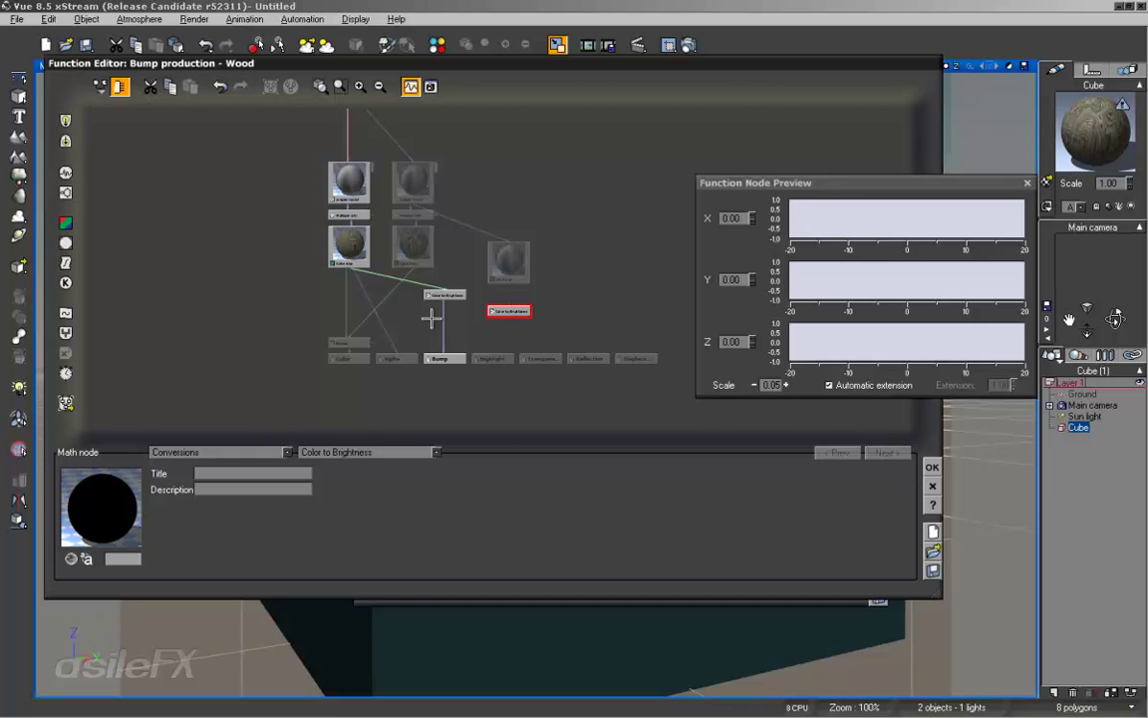
drag(508, 303, 508, 271)
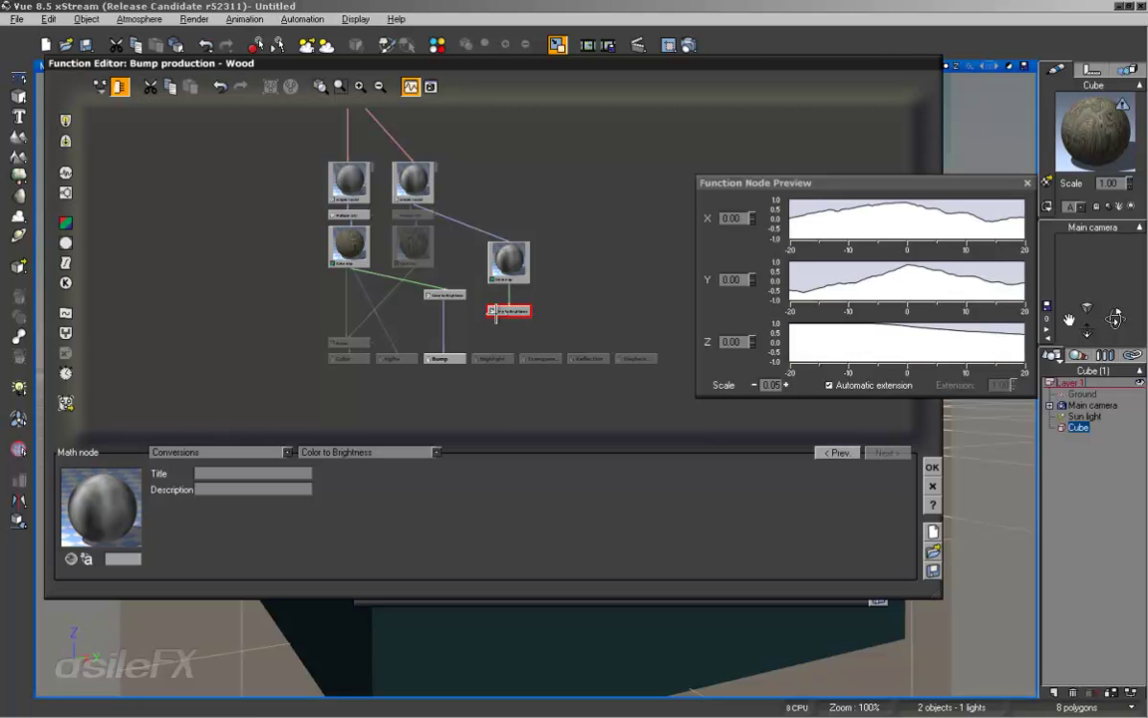
Shift the black key color of the new color map to about position 0.16 and accept the map.
click(553, 279)
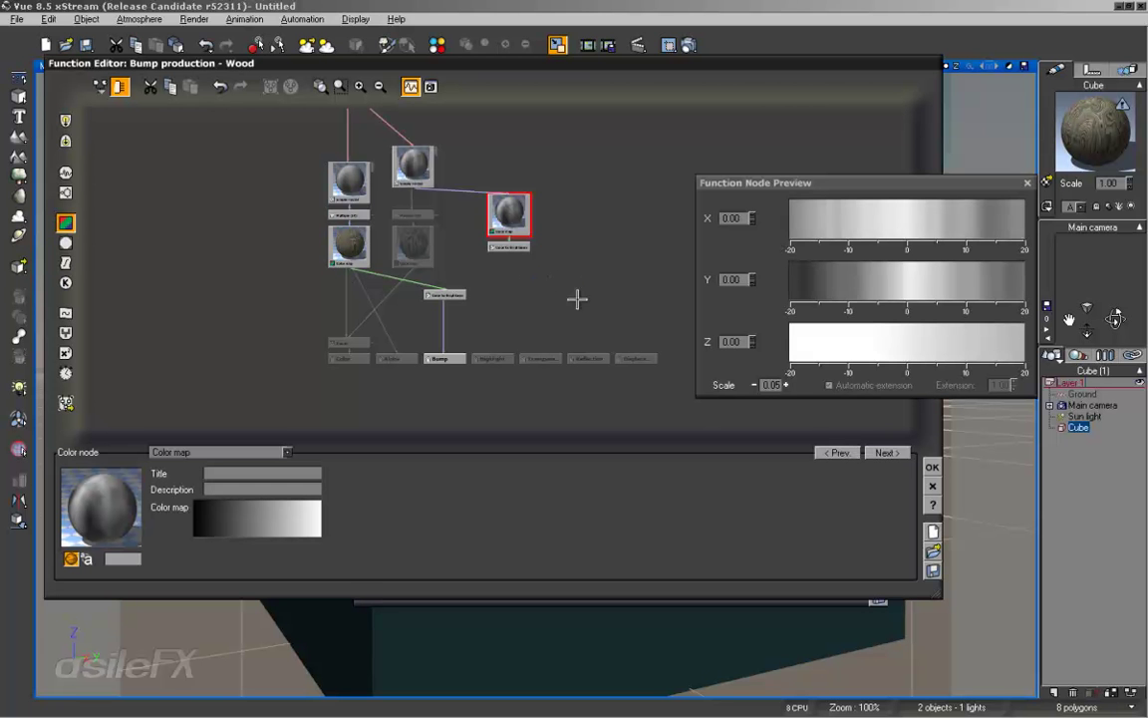
right_click(242, 510)
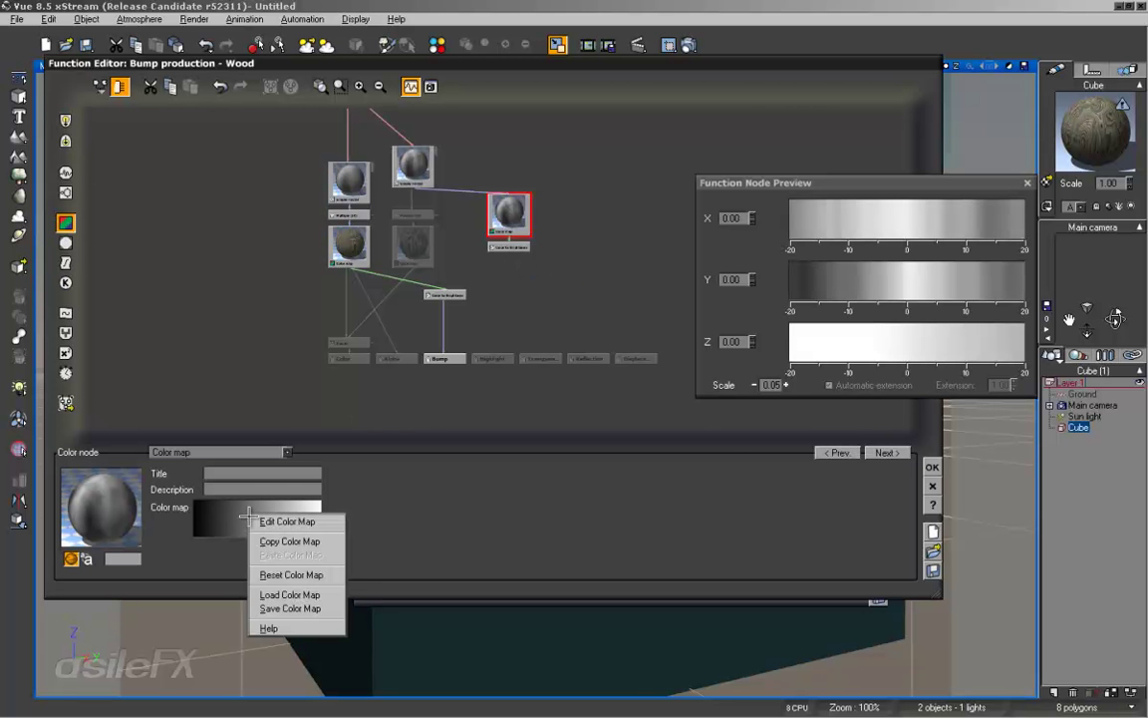
click(274, 520)
drag(492, 367, 578, 369)
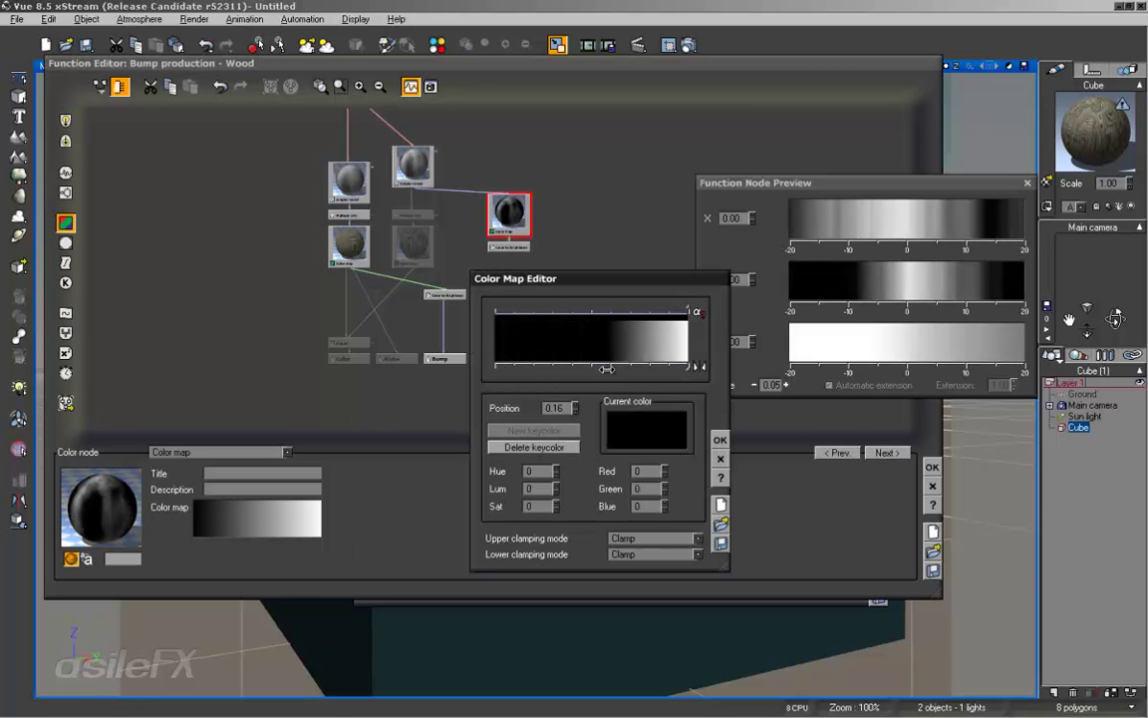
click(720, 439)
Preview the added Color to Brightness node at a scale of 0.01, and delete the added Color map and Color to Brightness nodes.
click(502, 247)
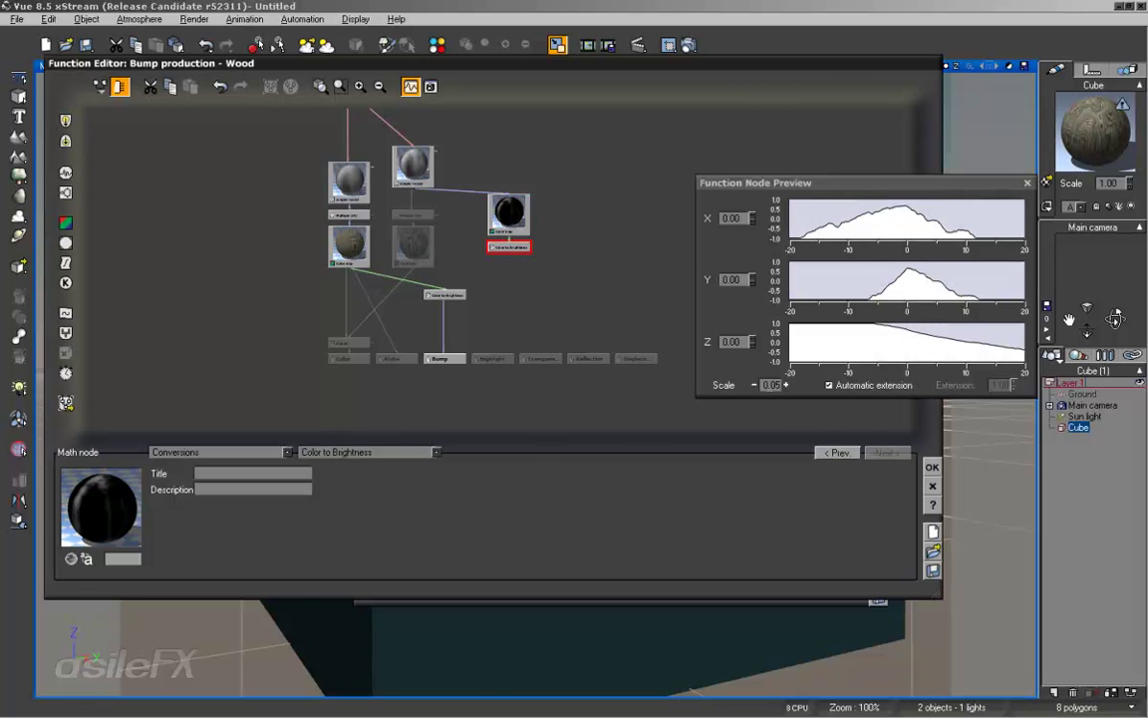
scroll(857, 299, down, 3)
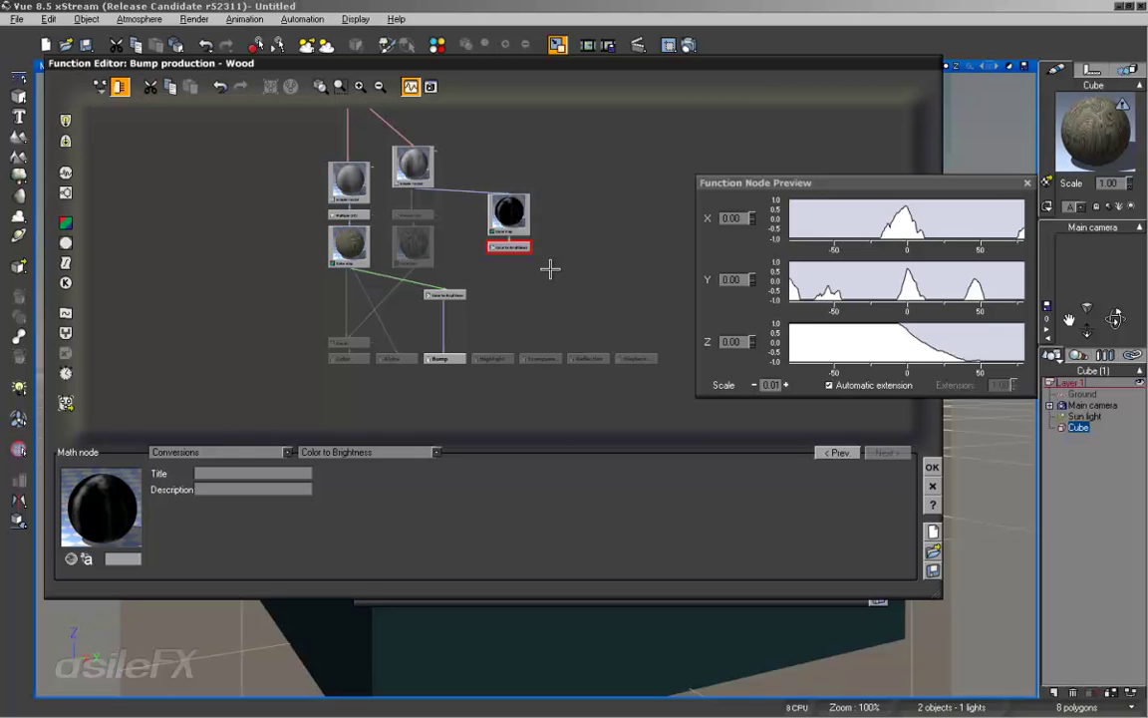
click(521, 229)
key(Delete)
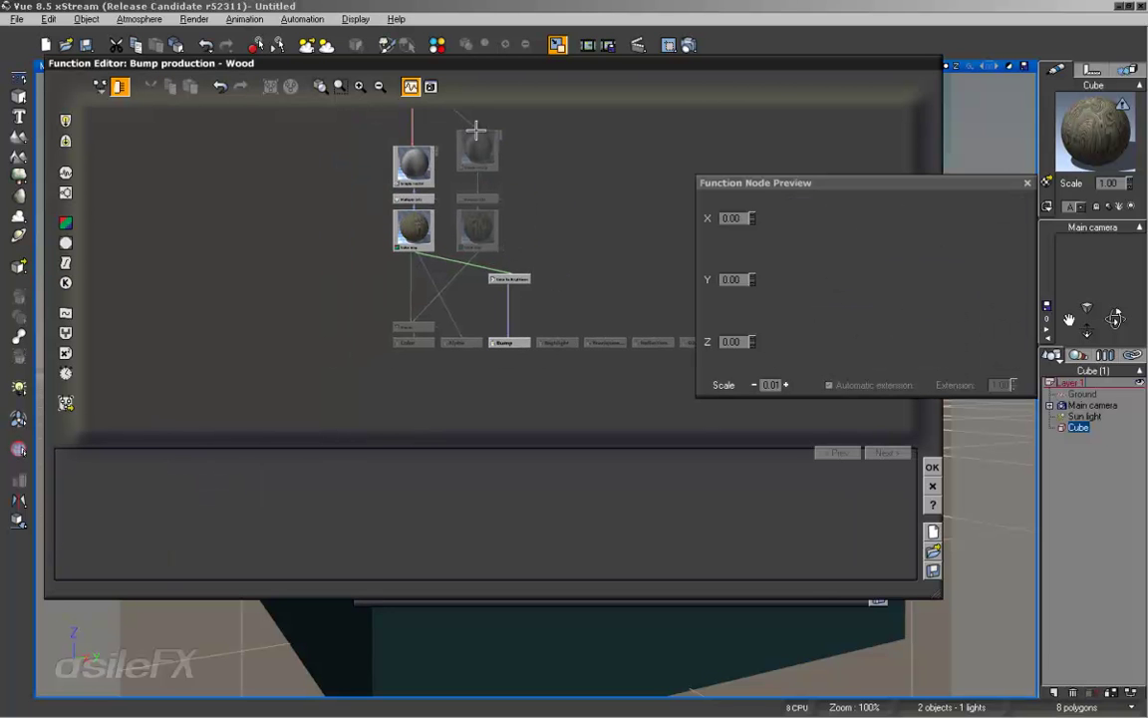
Insert a Blender node between Color to Brightness and Bump, and connect its free input to the second Simple Fractal's Altitude output.
click(321, 86)
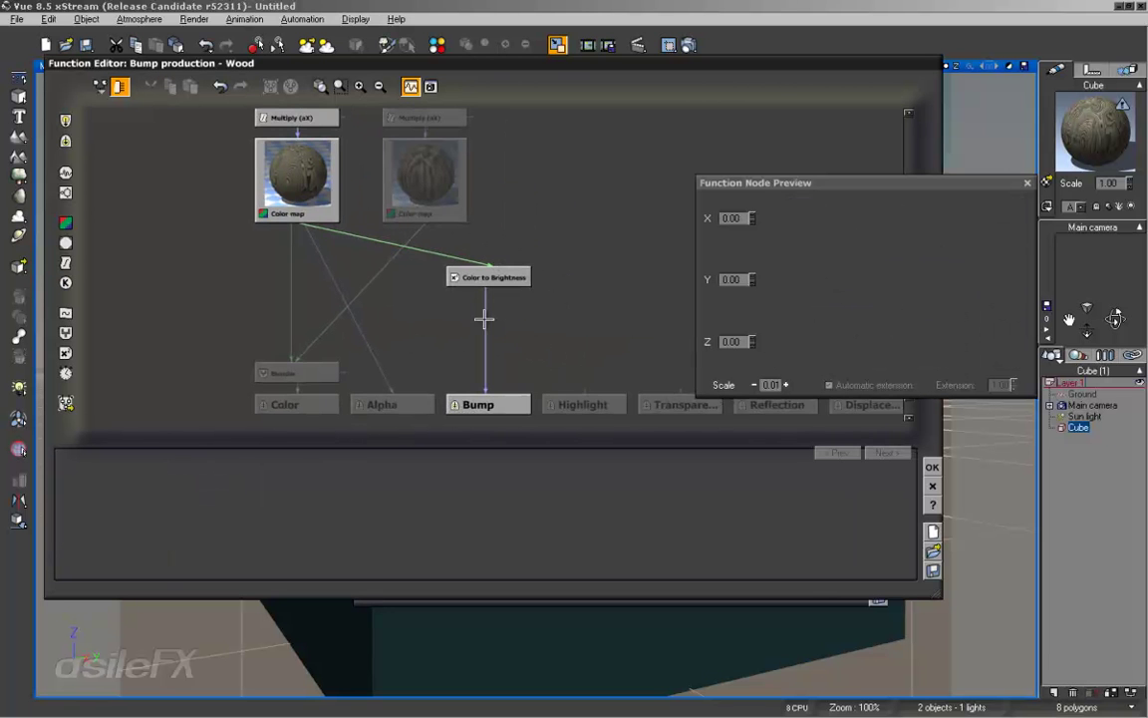
click(486, 317)
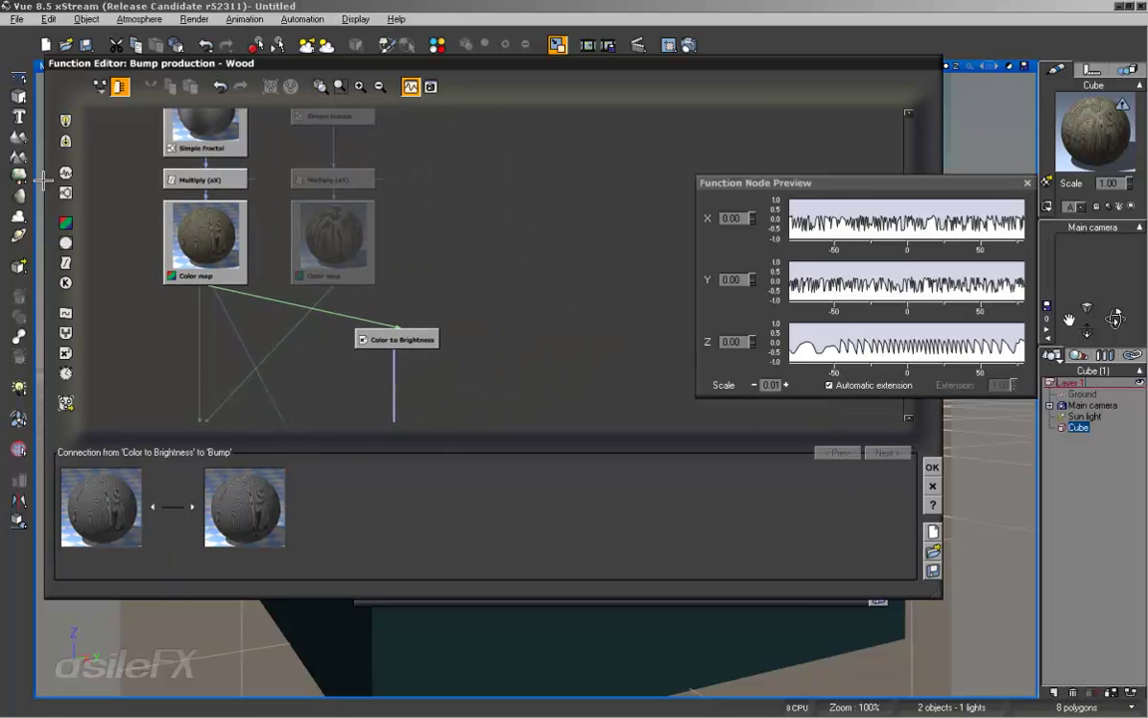
click(65, 312)
drag(390, 392, 461, 389)
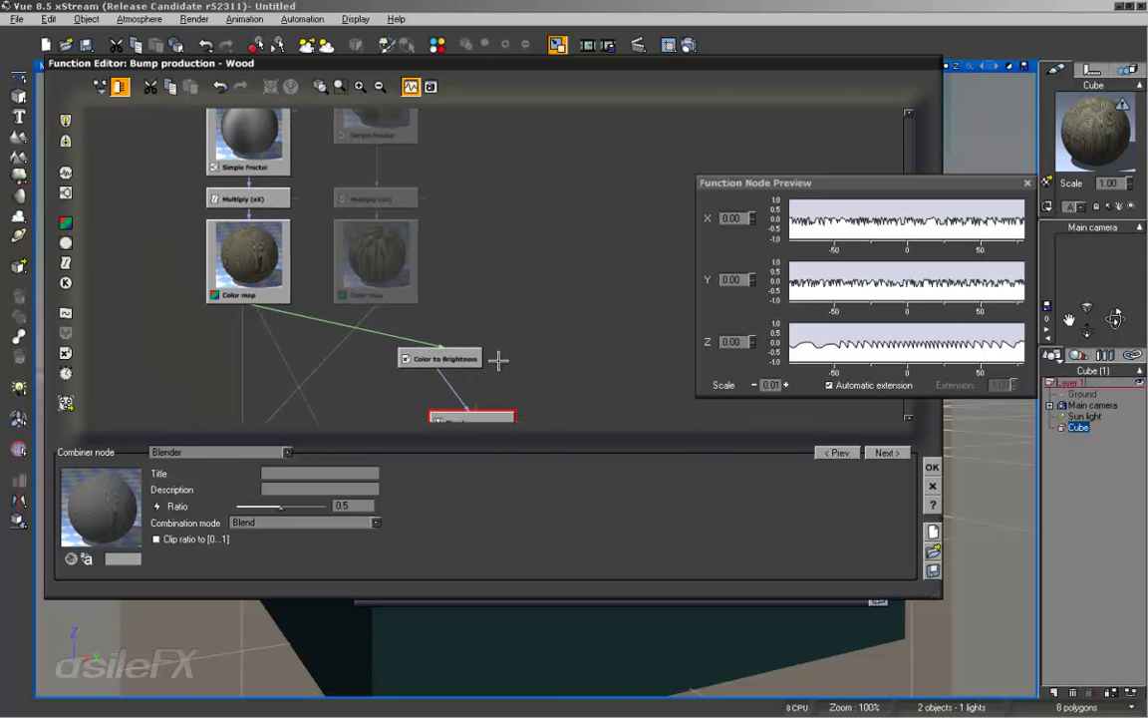
mouse_move(498, 361)
mouse_down()
mouse_move(494, 300)
mouse_move(503, 374)
mouse_move(499, 360)
mouse_up()
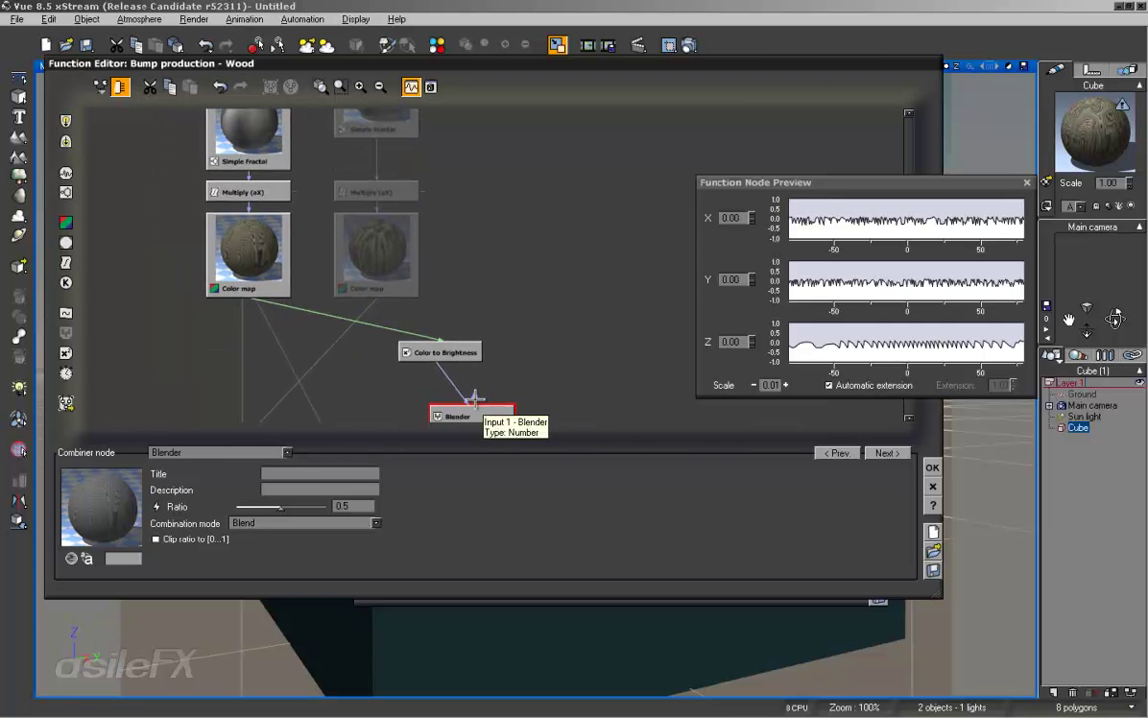
drag(476, 402, 378, 132)
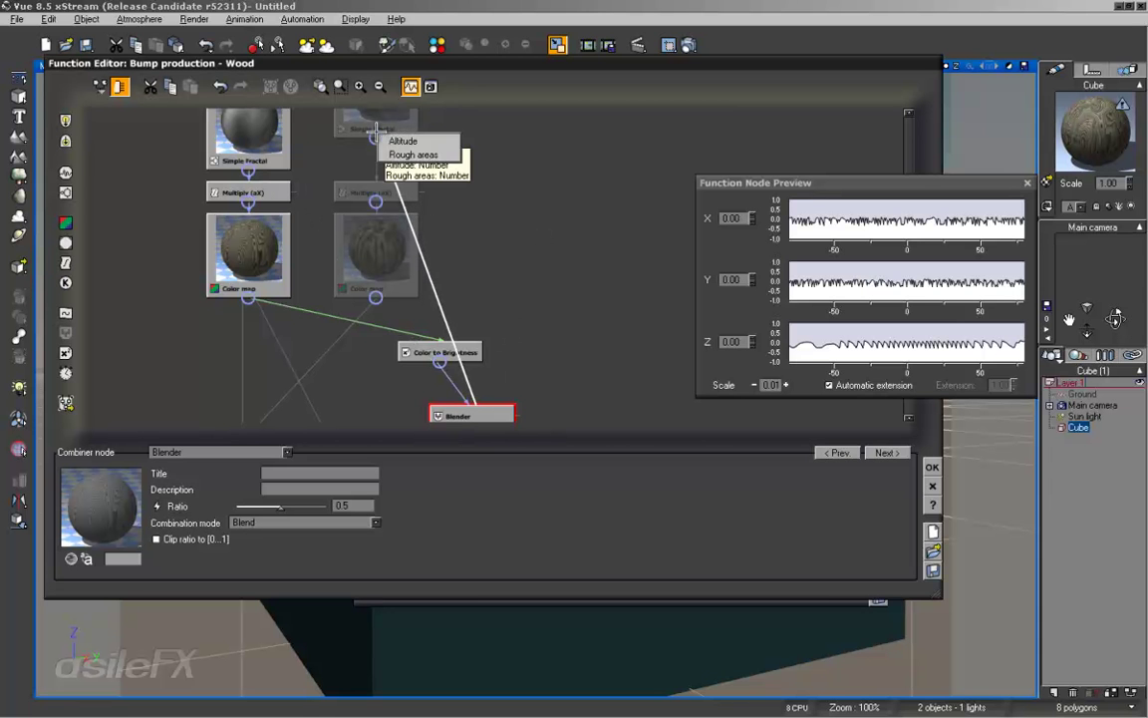
click(409, 139)
Set the combination mode of the Blender node feeding Bump to Add.
right_drag(512, 269, 510, 207)
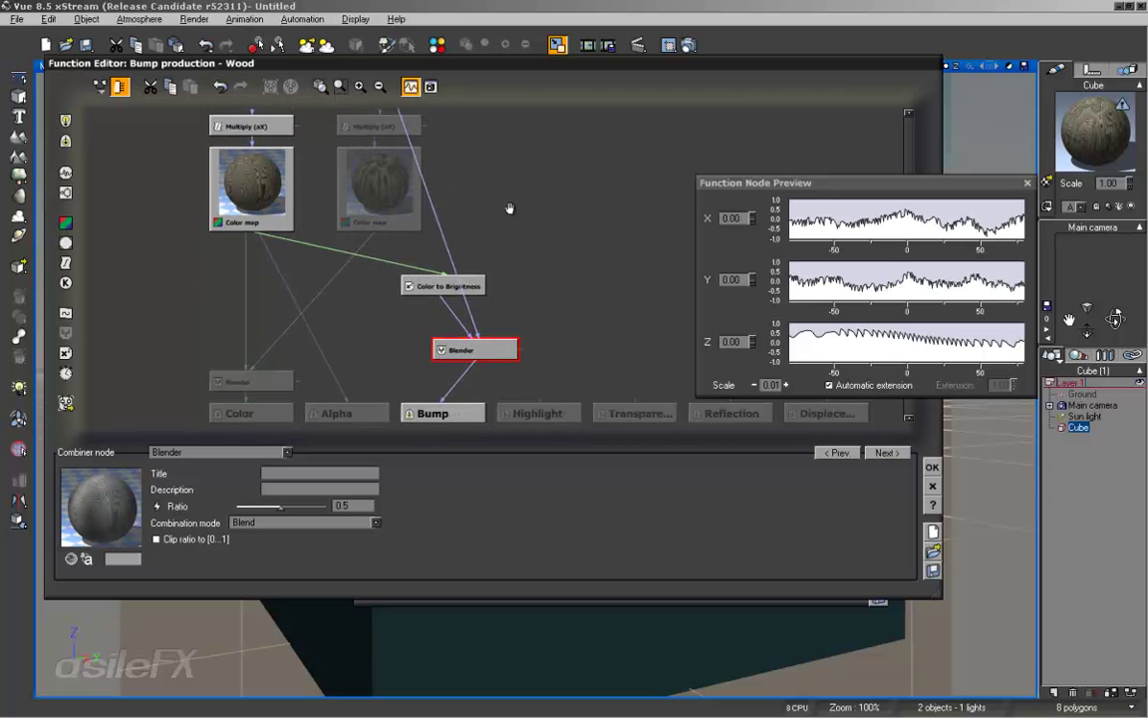
mouse_move(490, 353)
mouse_down()
mouse_move(459, 370)
mouse_move(433, 351)
mouse_move(492, 364)
mouse_up()
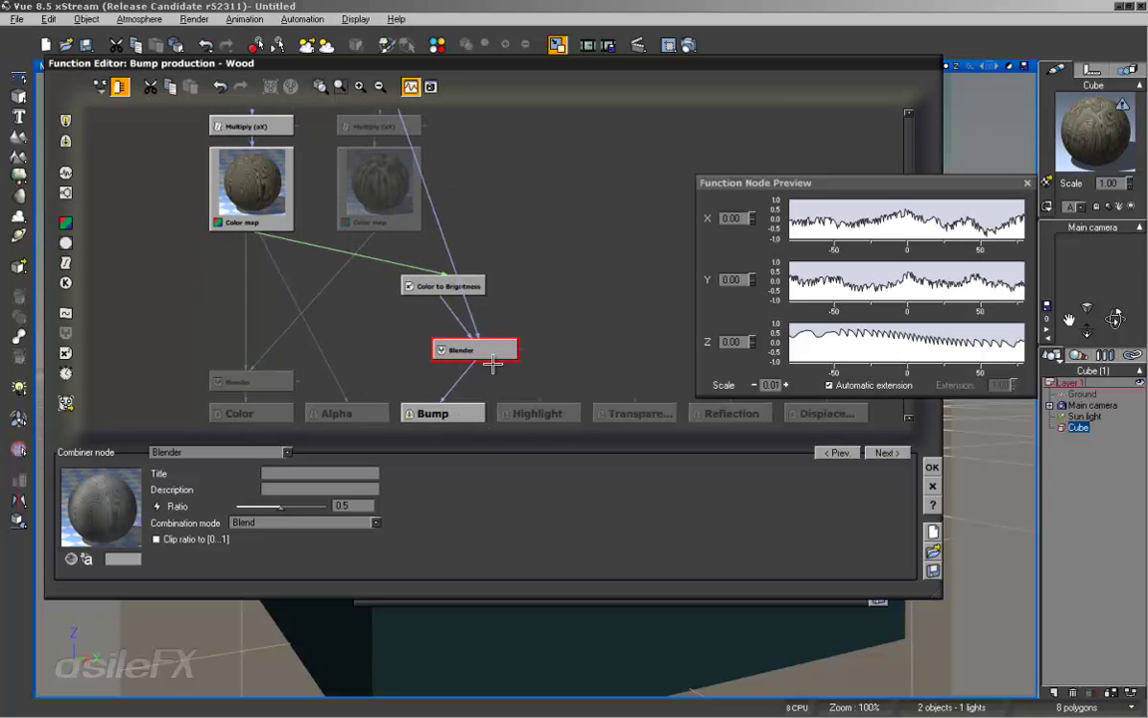
click(292, 515)
click(295, 551)
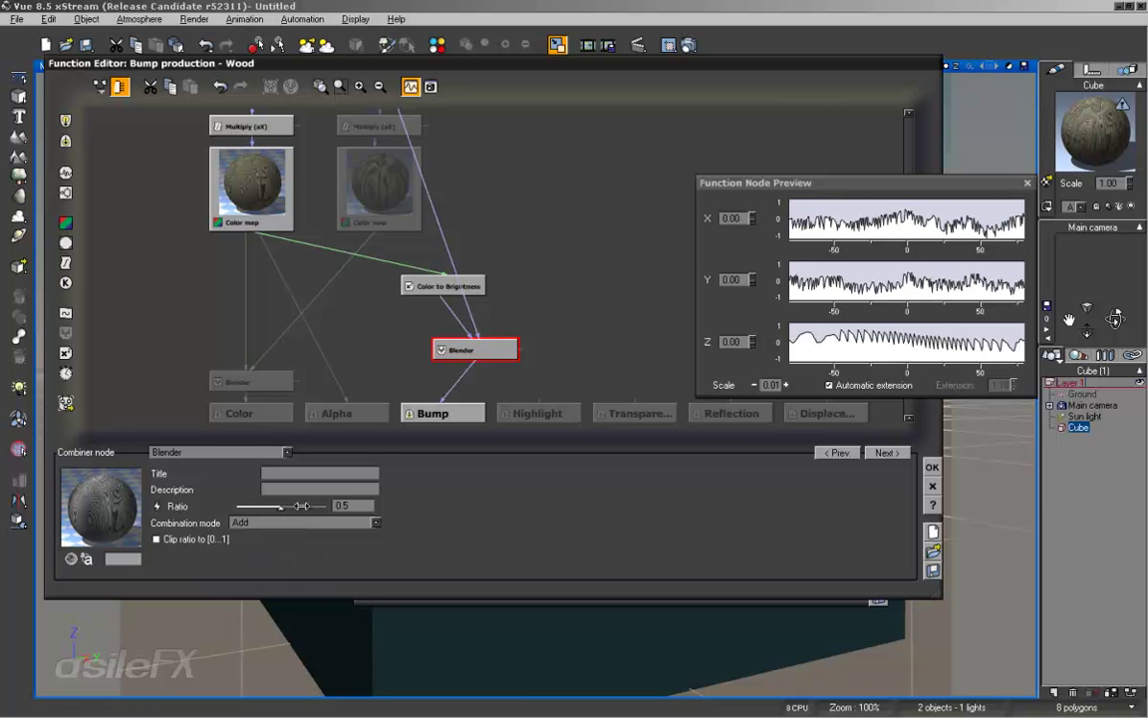
Raise the ratio of the Blender node feeding Bump to about 0.75 and render the scene to check the bump.
mouse_move(301, 505)
mouse_down()
mouse_move(289, 505)
mouse_move(314, 505)
mouse_up()
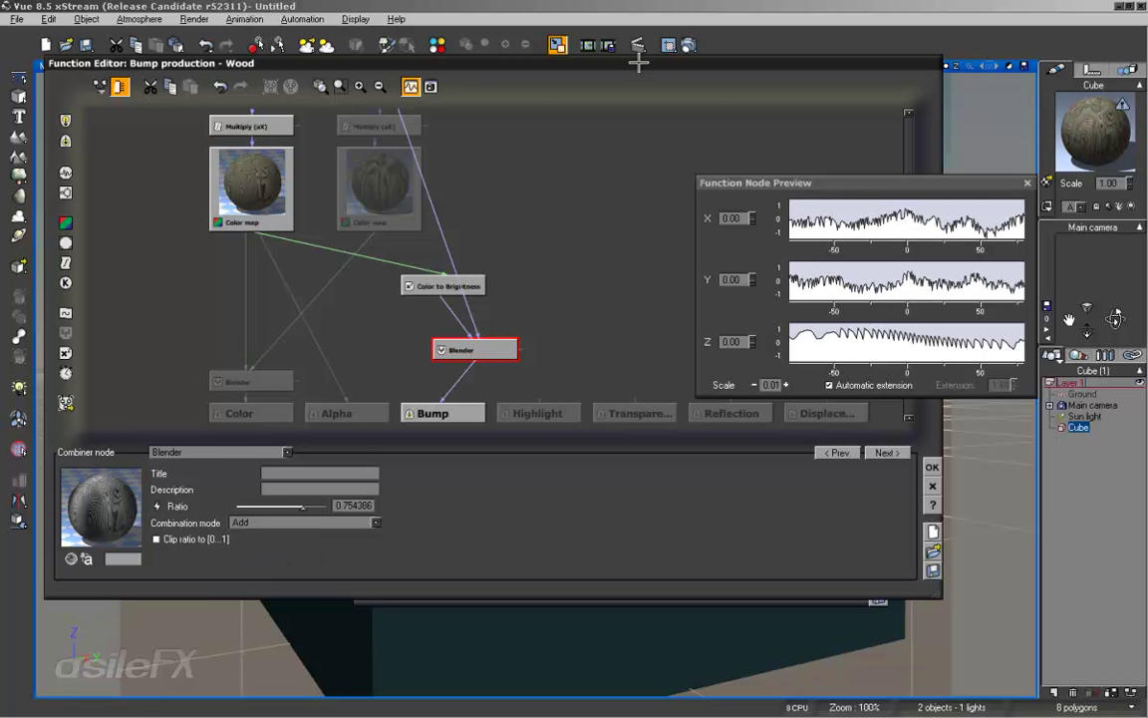
click(611, 44)
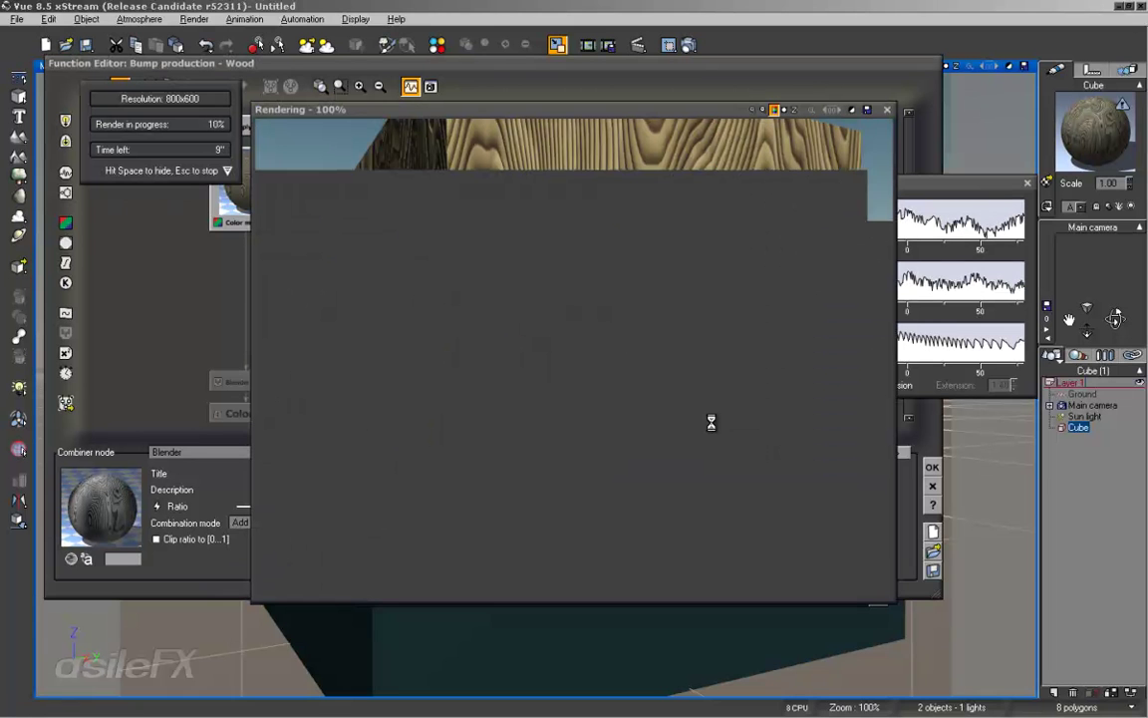
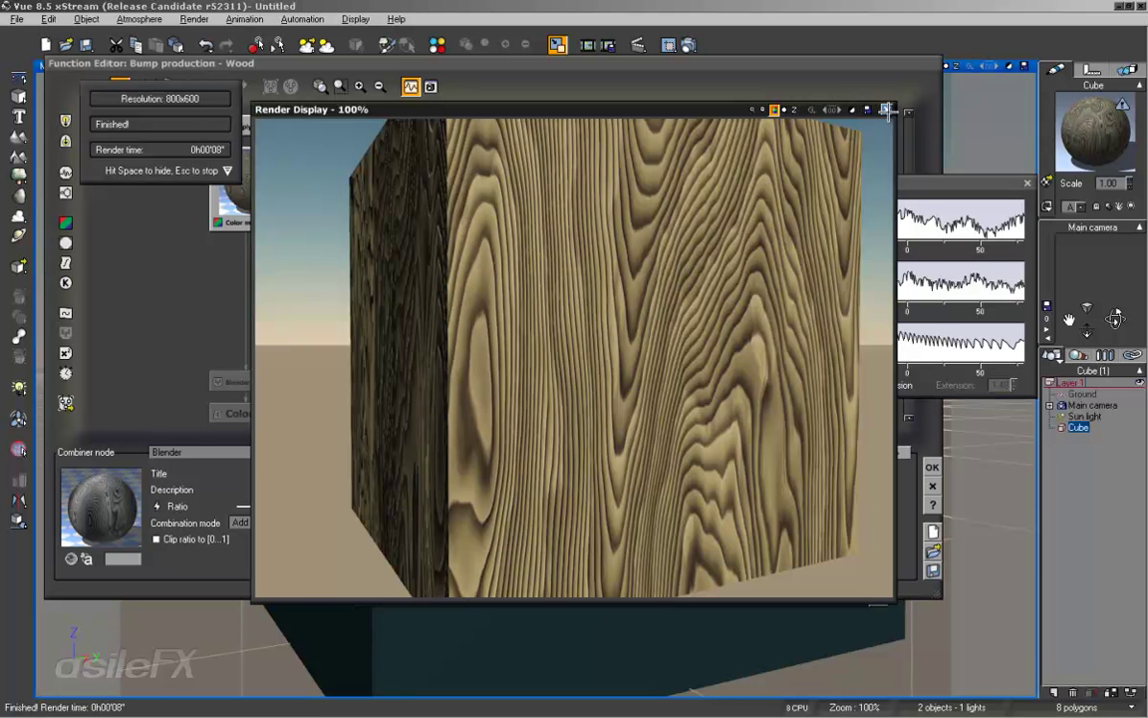
click(885, 109)
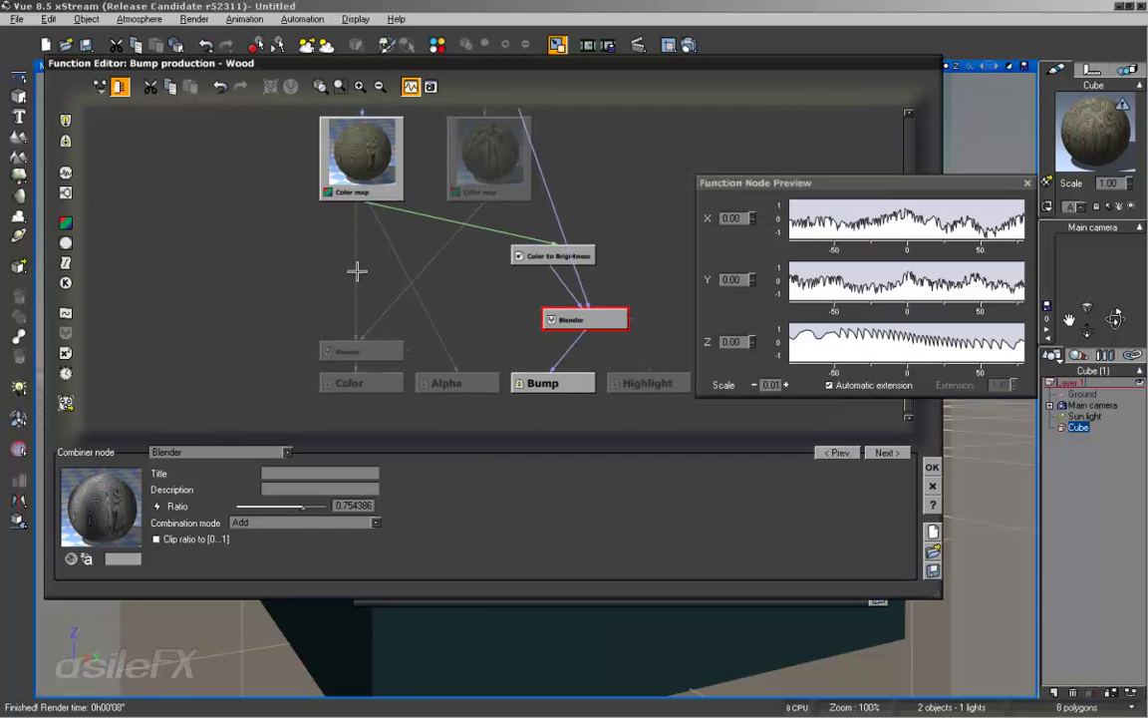
Add an HLS Shift color correction node and insert it between the Blender node and the Color output.
click(368, 257)
click(312, 310)
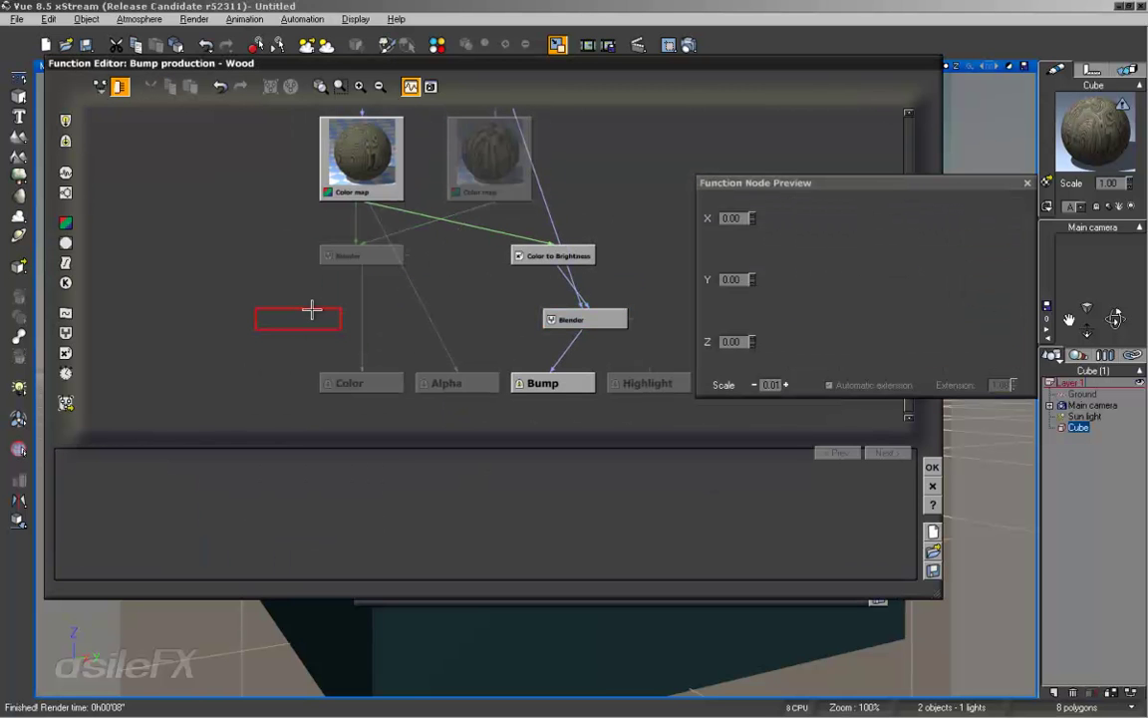
right_drag(294, 314, 287, 315)
right_click(287, 315)
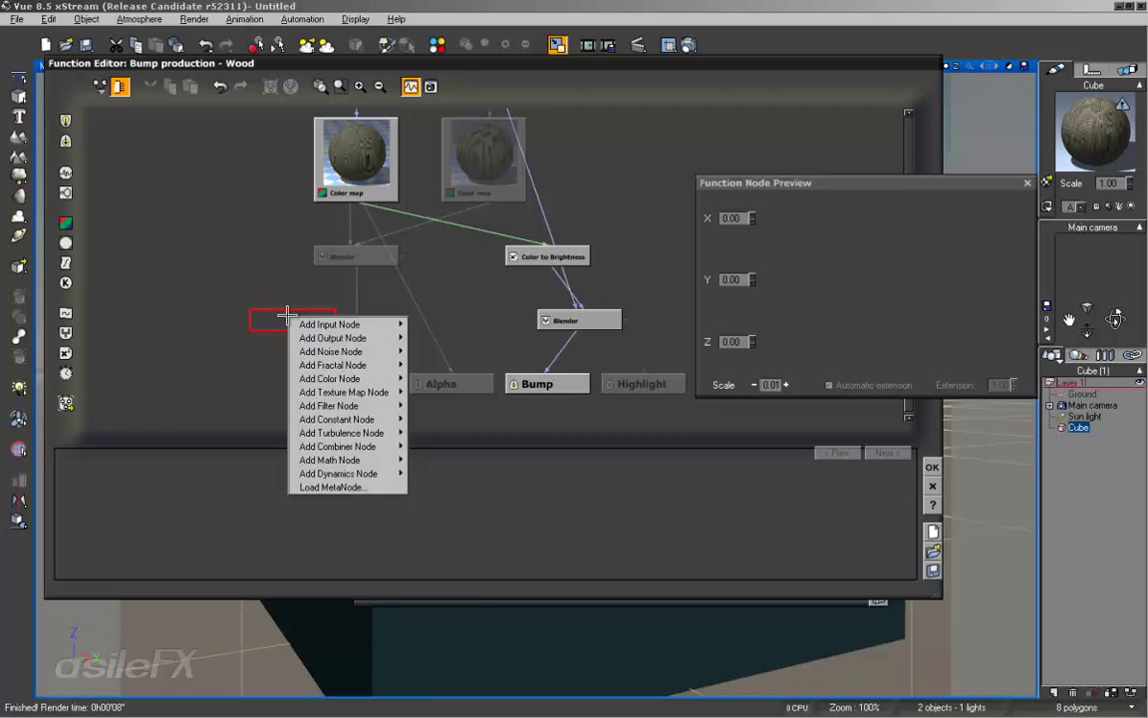
mouse_move(365, 377)
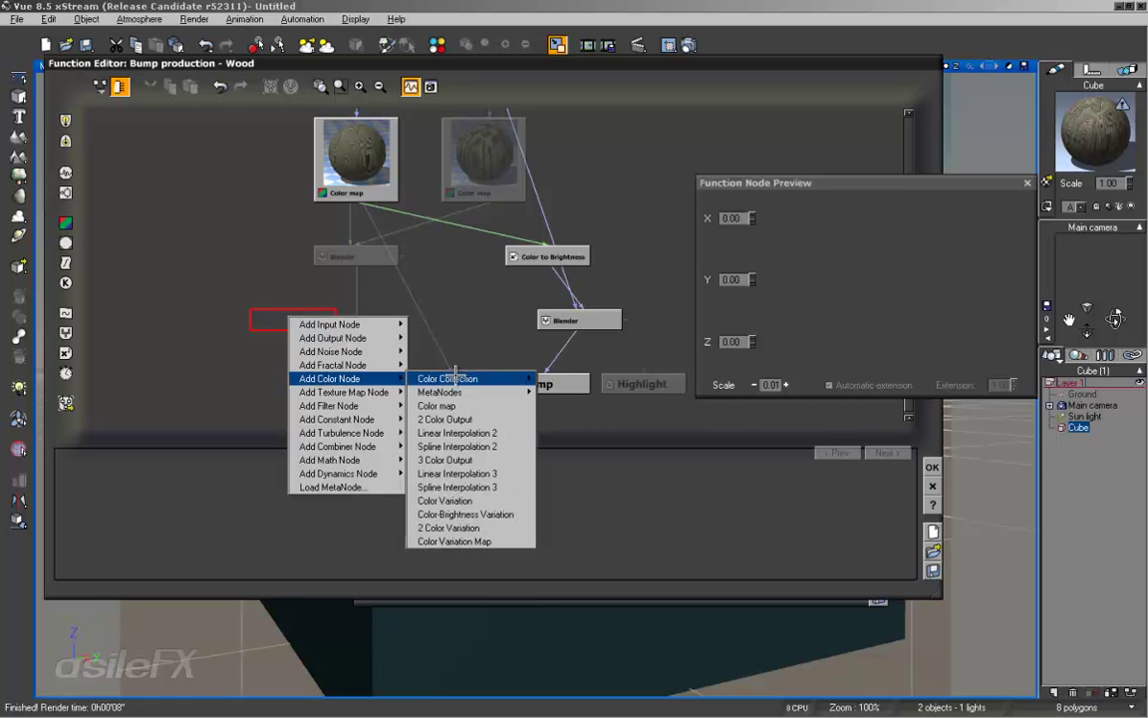
mouse_move(468, 379)
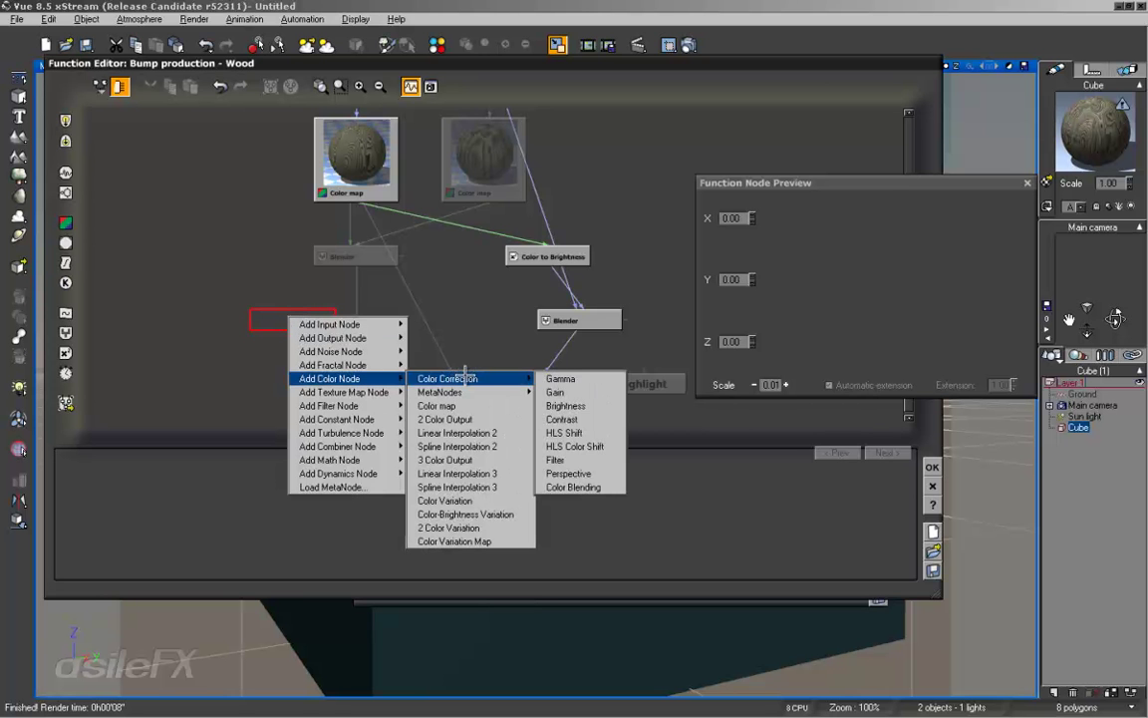
click(581, 432)
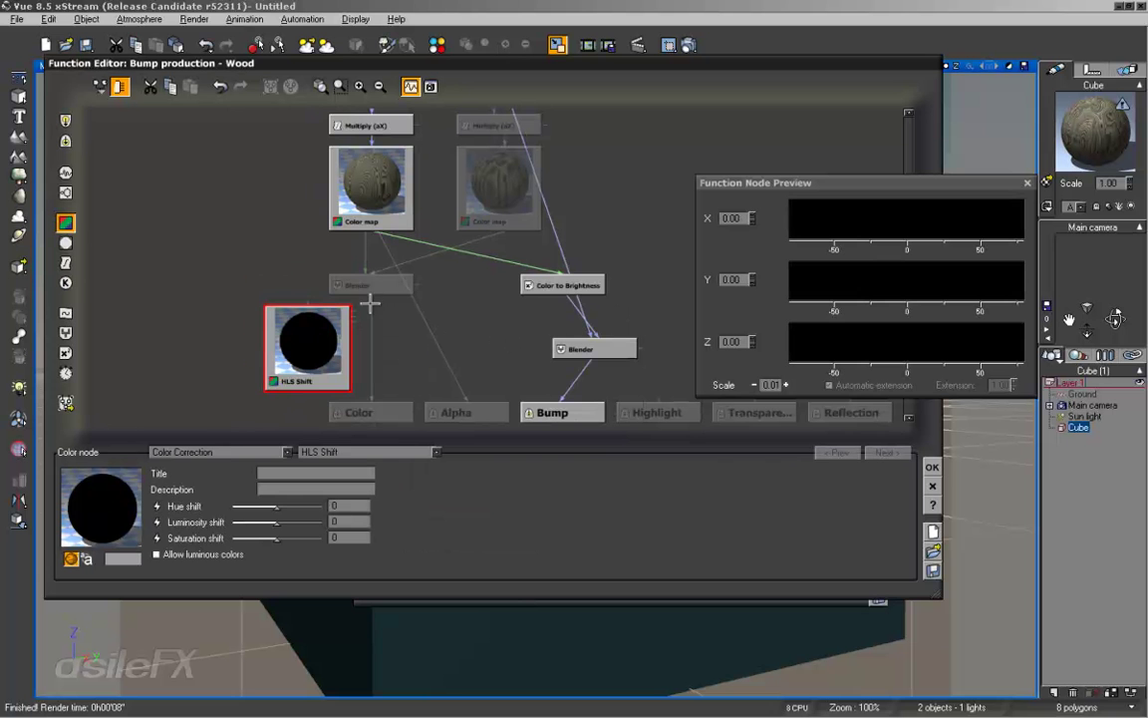
drag(371, 403, 371, 335)
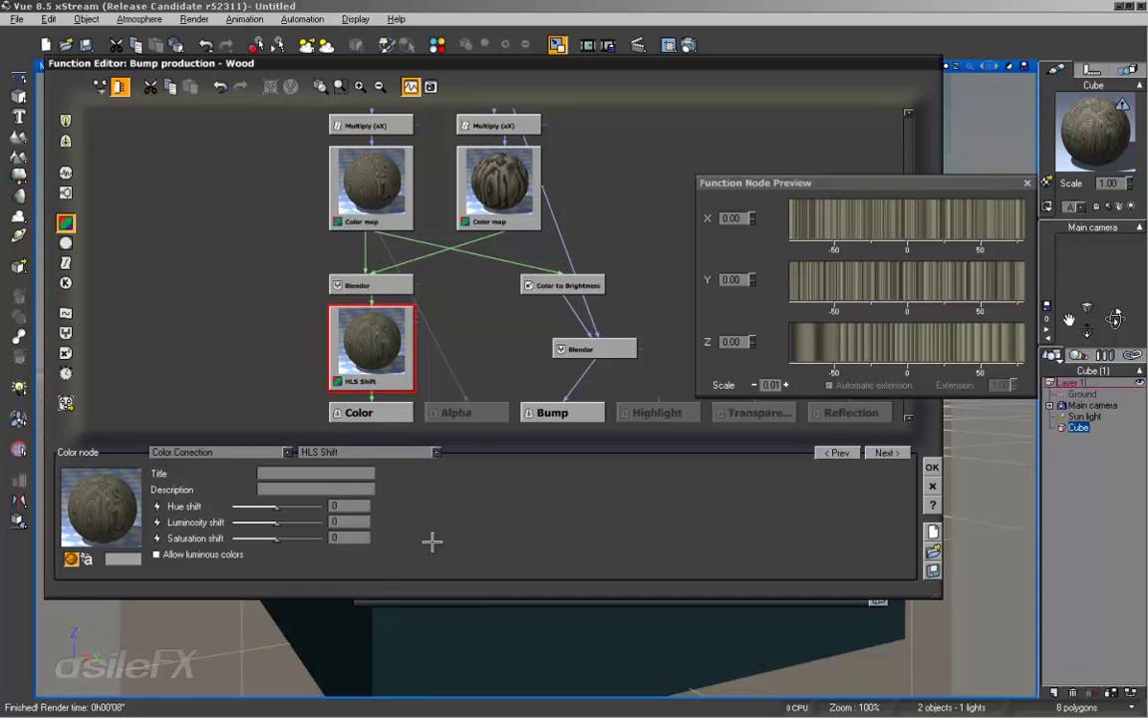
Expose the HLS Shift node's Luminosity shift as an input and drive it with the second Simple Fractal, removing the leftover constant node.
click(157, 521)
click(180, 493)
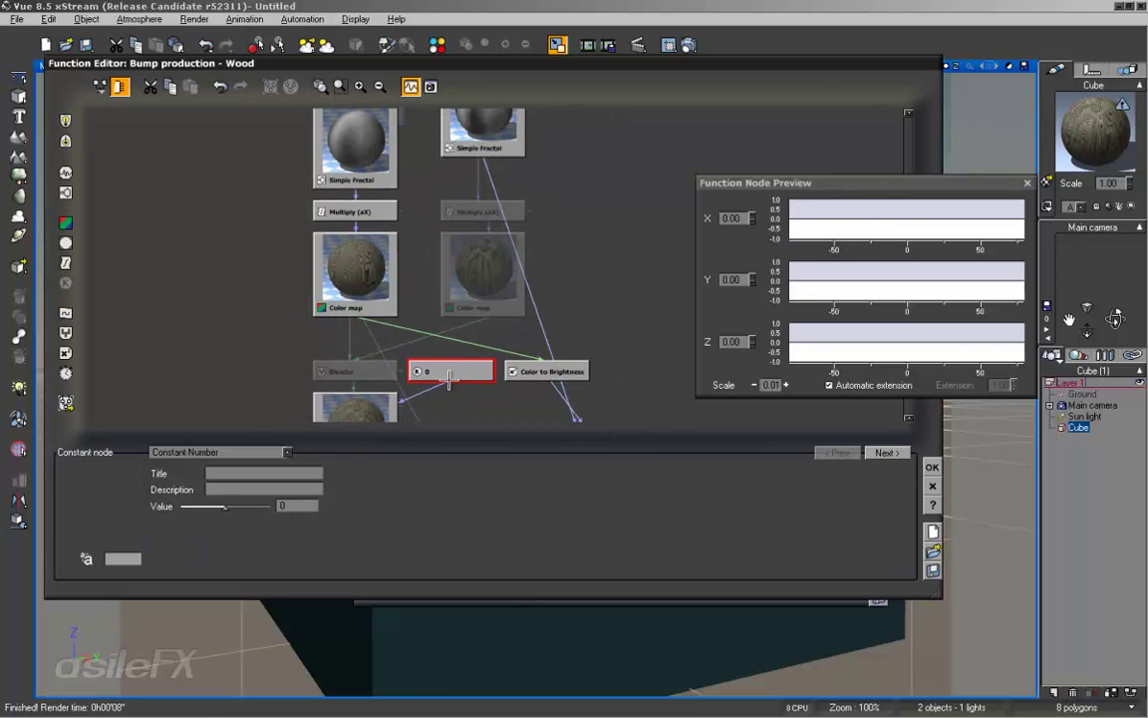
click(460, 140)
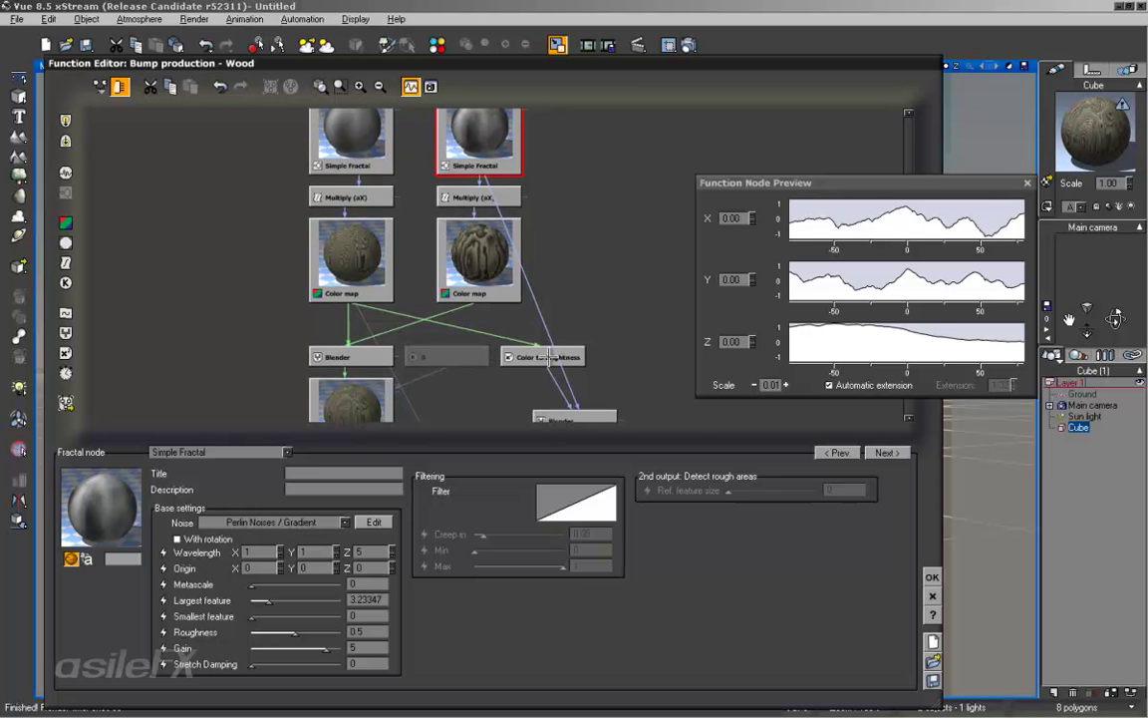
drag(549, 356, 570, 333)
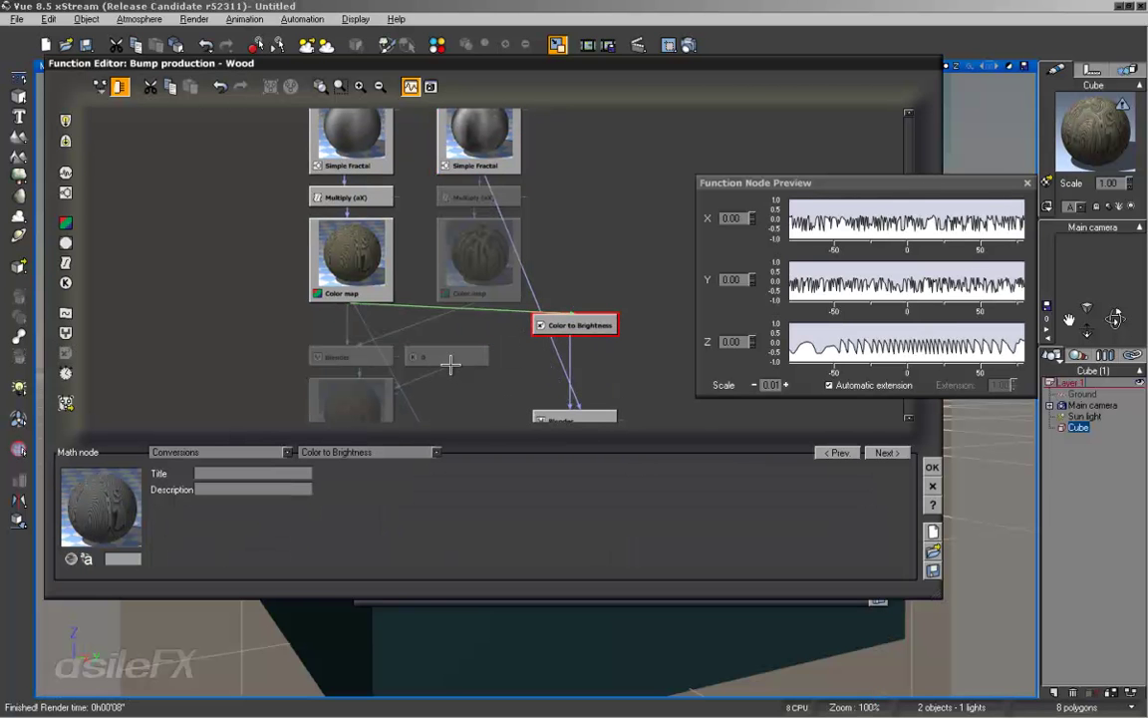
drag(396, 389, 482, 167)
click(498, 173)
click(458, 359)
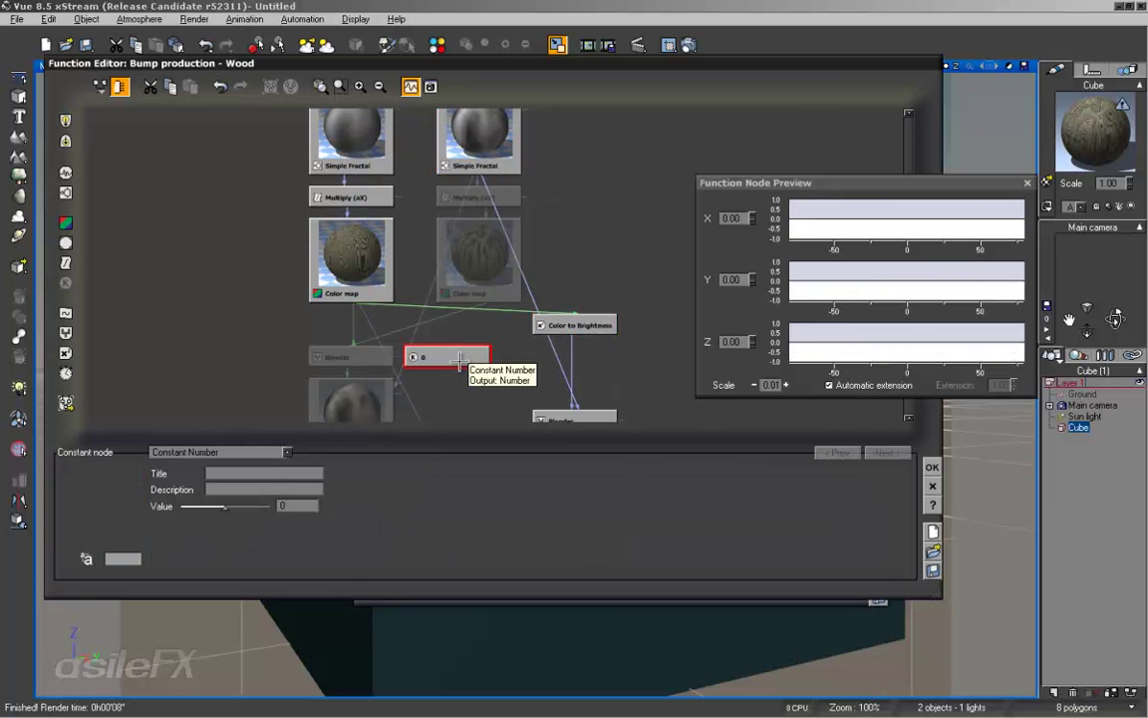
Select the HLS Shift node and render the scene to check the fractal-driven luminosity.
click(378, 327)
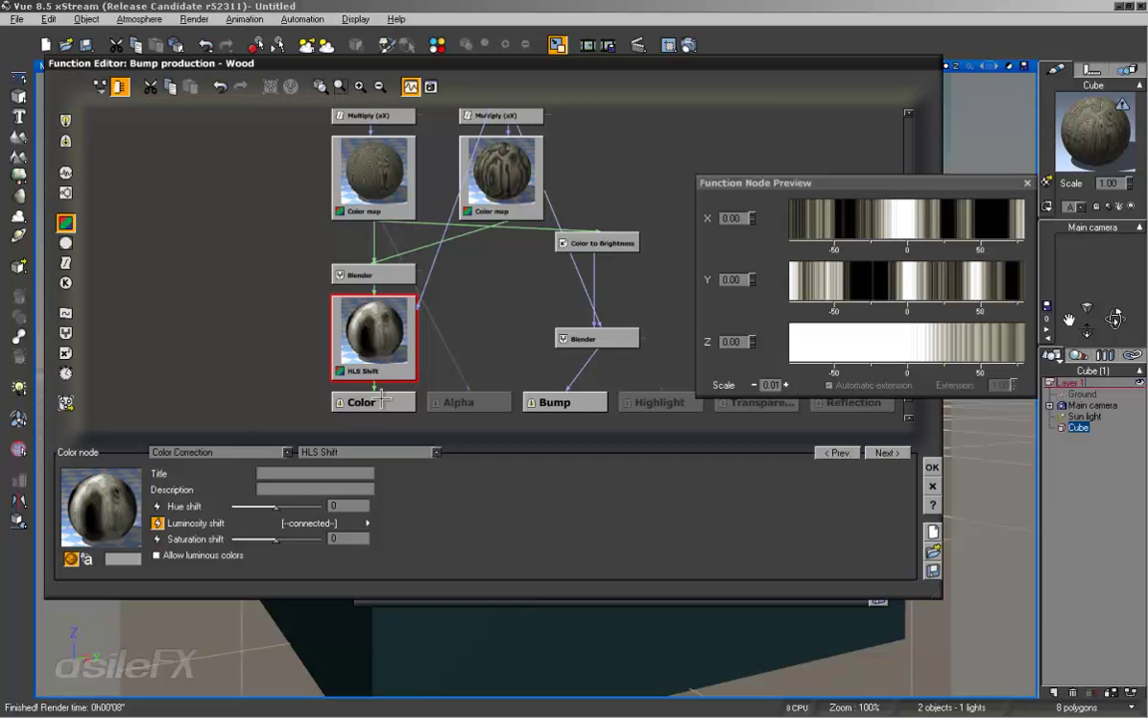
click(638, 45)
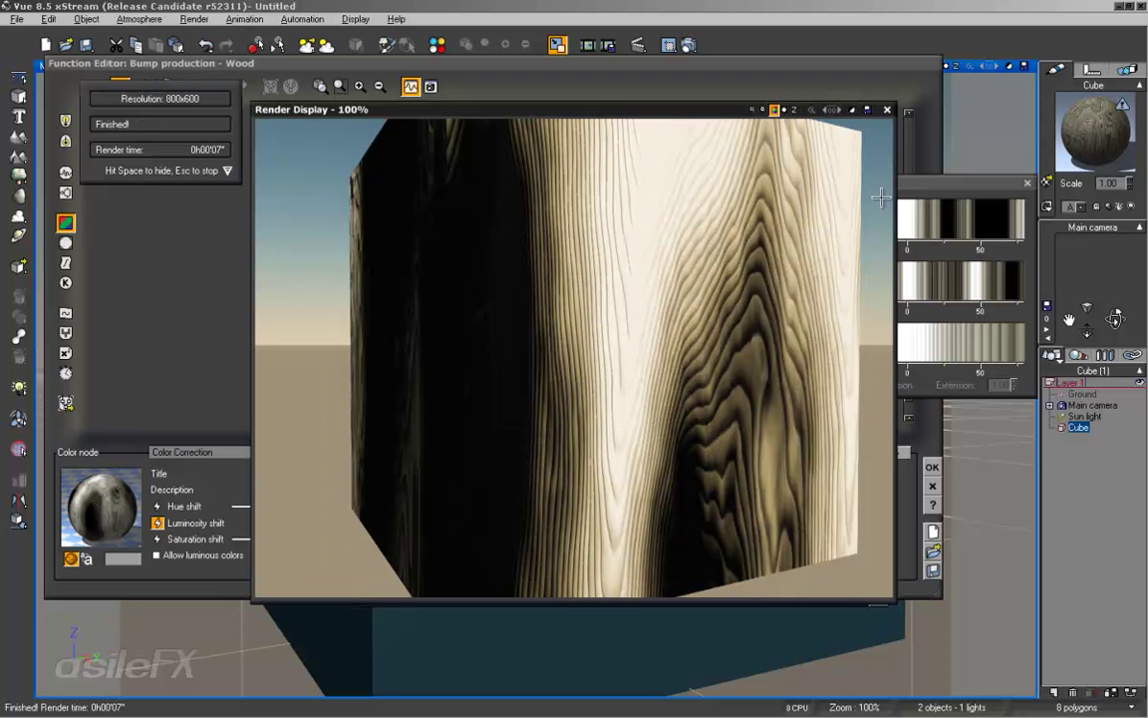
click(886, 110)
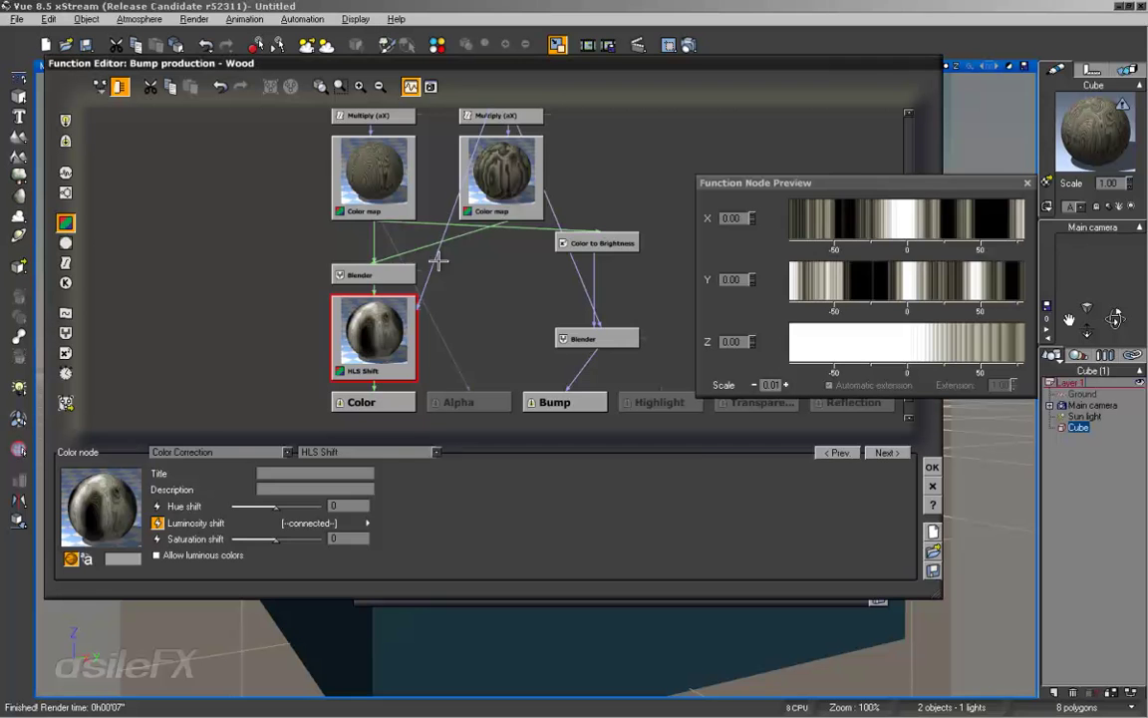
Insert a filter node on the connection from the second Simple Fractal to HLS Shift and make it Offset (X+a).
click(438, 259)
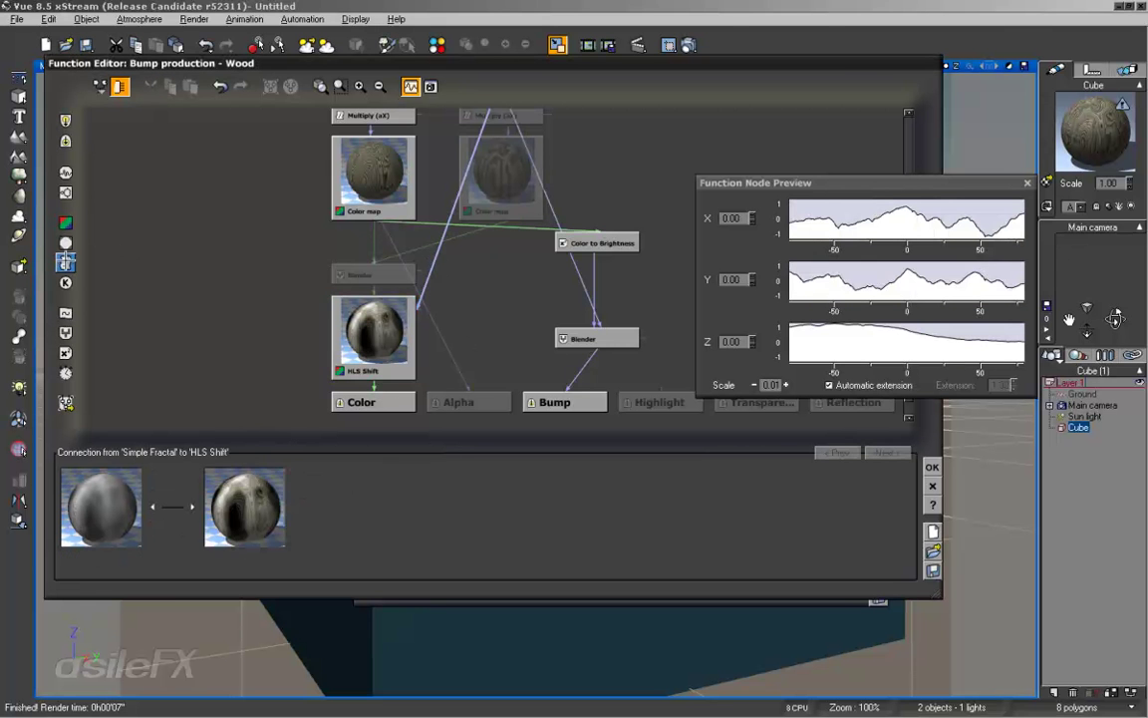
click(66, 262)
drag(385, 238, 468, 275)
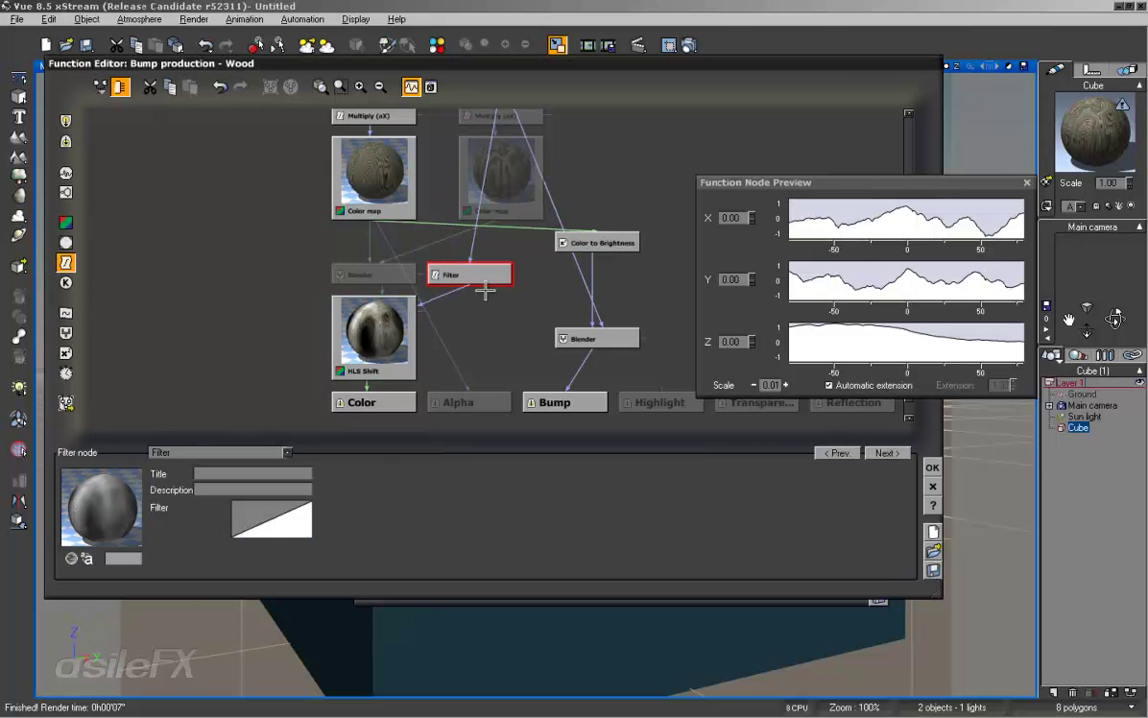
click(280, 453)
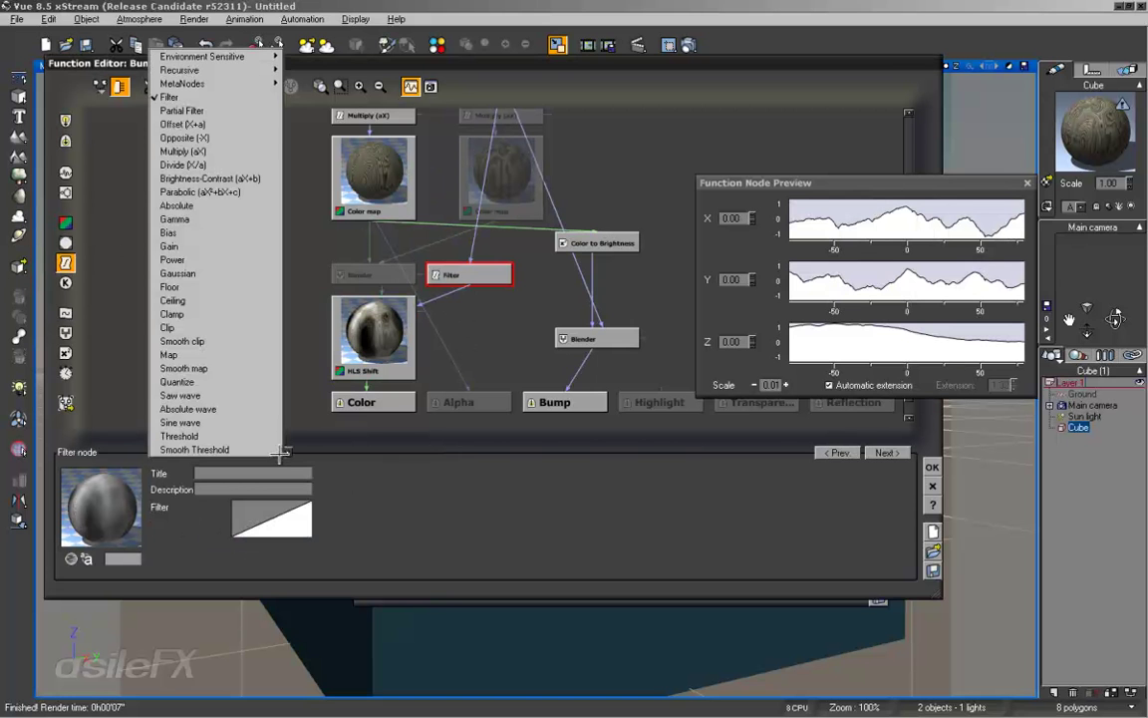
click(239, 124)
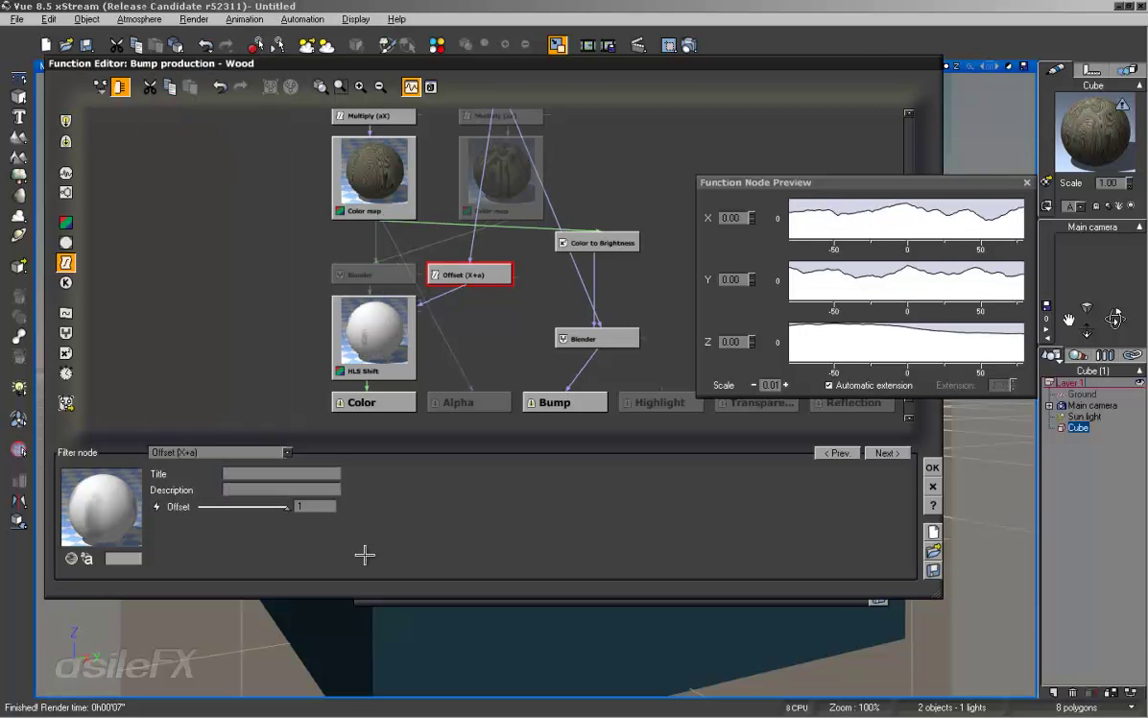
Set the Offset (X+a) filter's offset to 1 and render the scene to check the brightness.
mouse_move(290, 505)
mouse_down()
mouse_move(258, 495)
mouse_move(291, 506)
mouse_up()
click(688, 46)
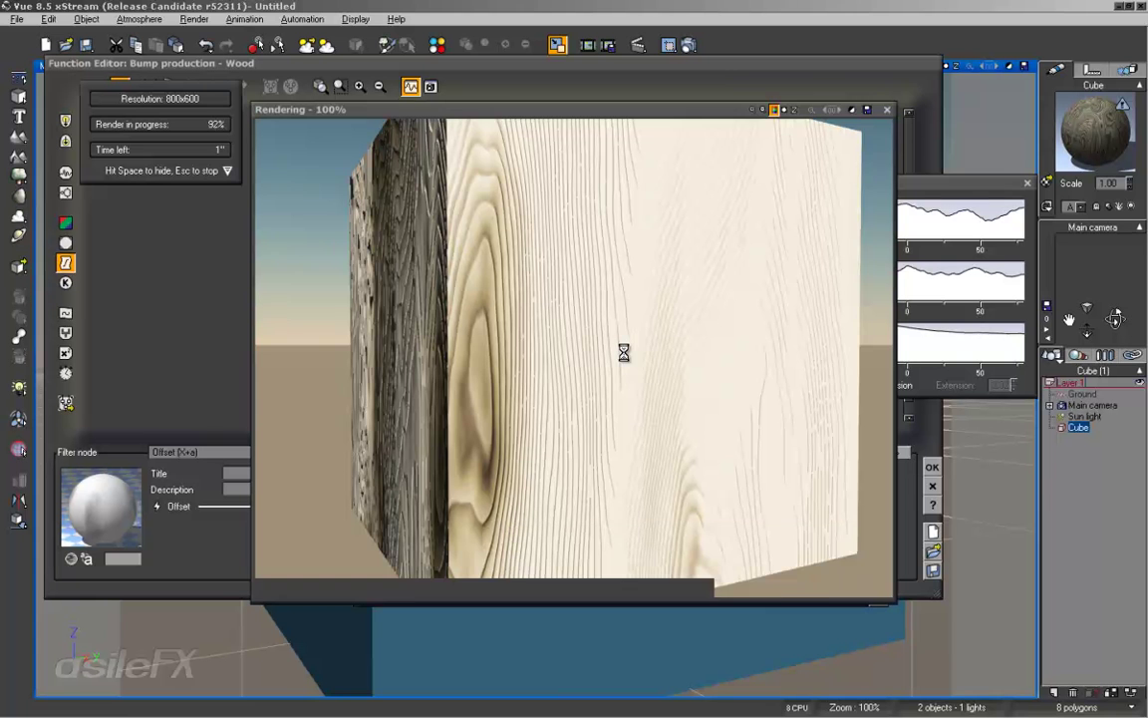
click(885, 110)
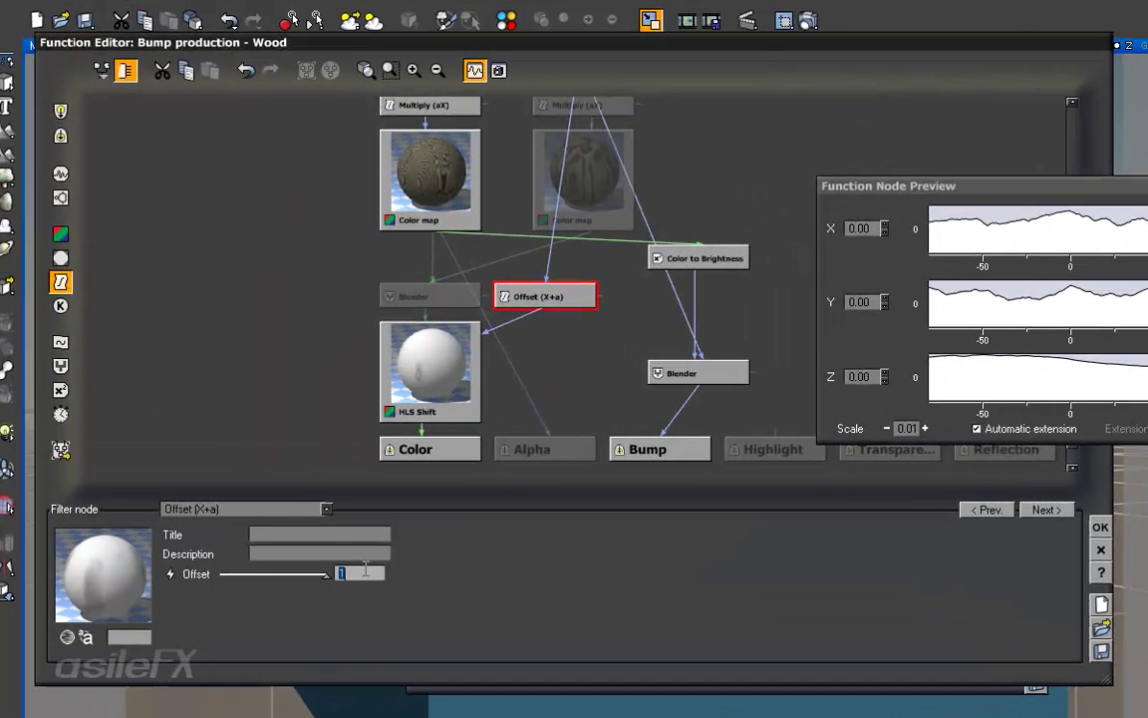
Set the Offset (X+a) filter's offset to 0.6 and align the node beneath the second color map.
text(.6)
key(Return)
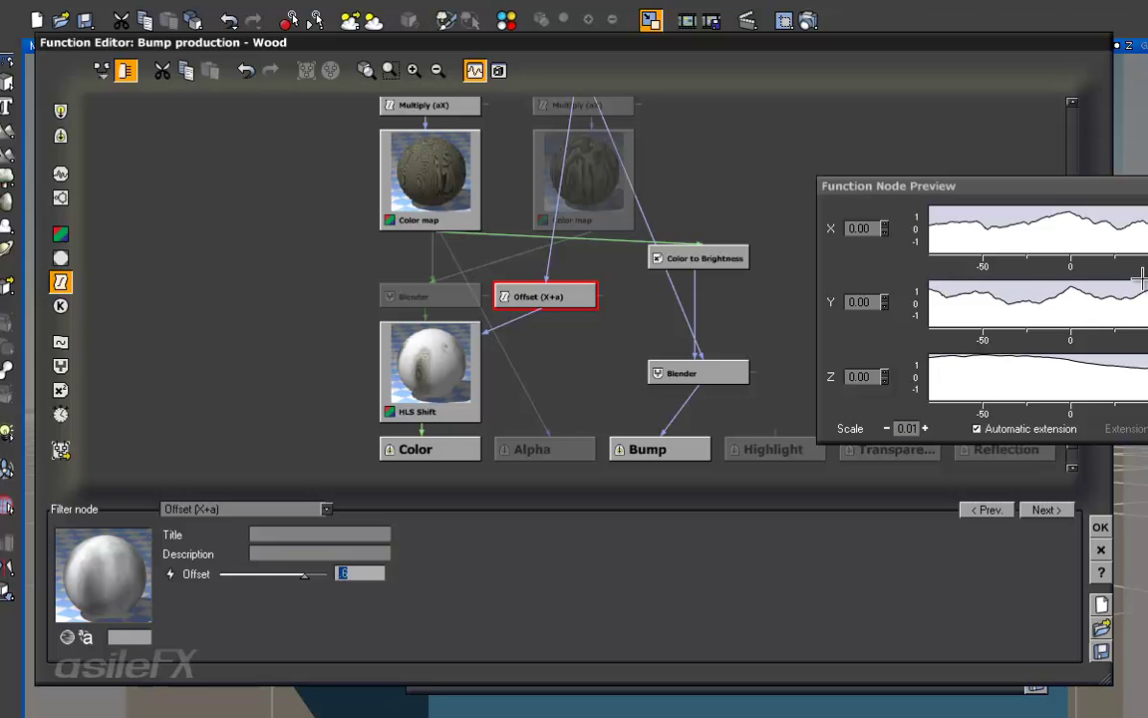
drag(570, 308, 609, 308)
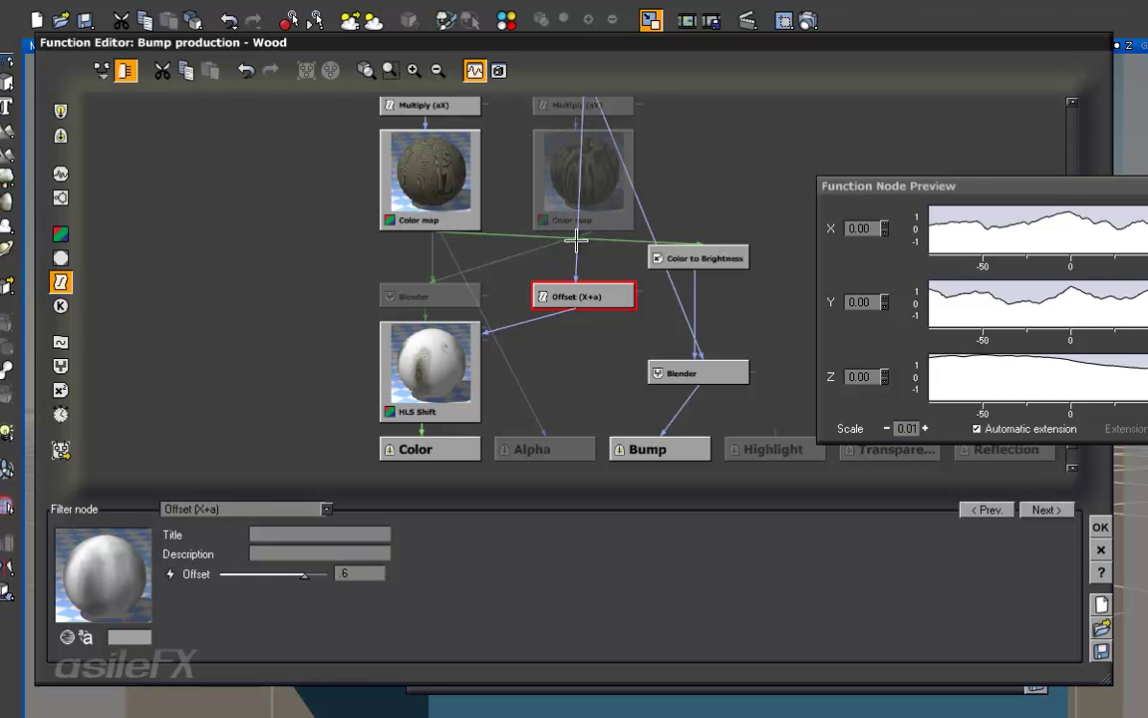
Insert a filter node between the second Simple Fractal and Offset (X+a), and change its type to Ceiling.
click(576, 254)
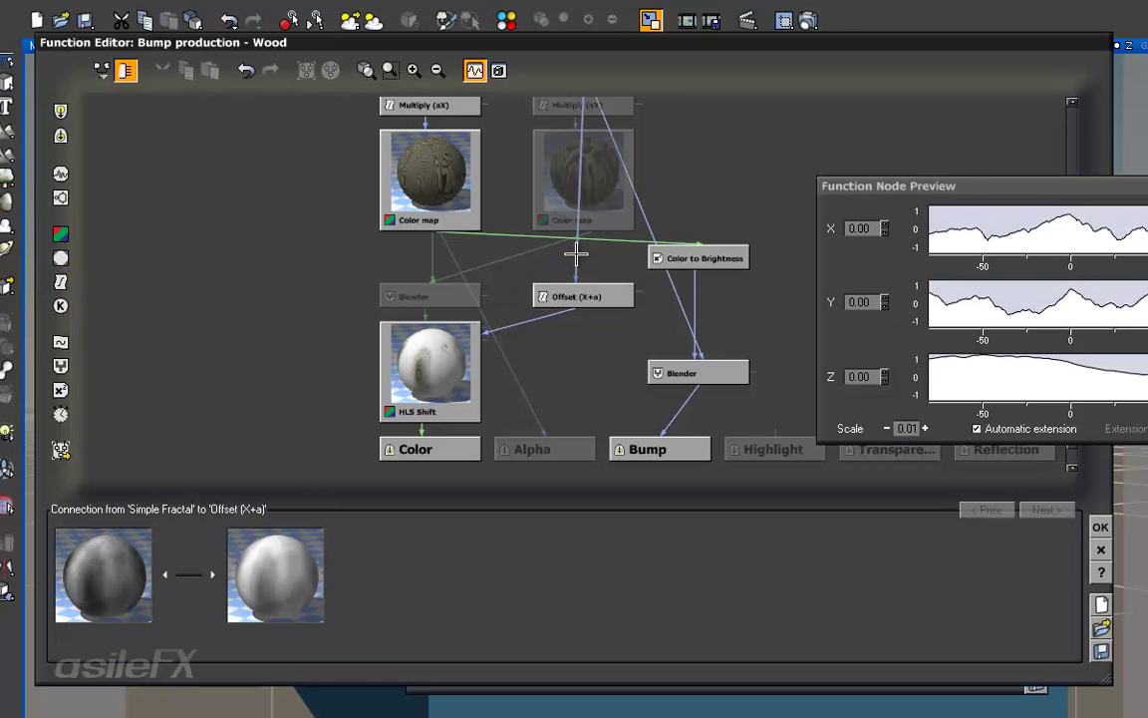
click(60, 282)
drag(541, 177, 580, 252)
drag(696, 166, 581, 133)
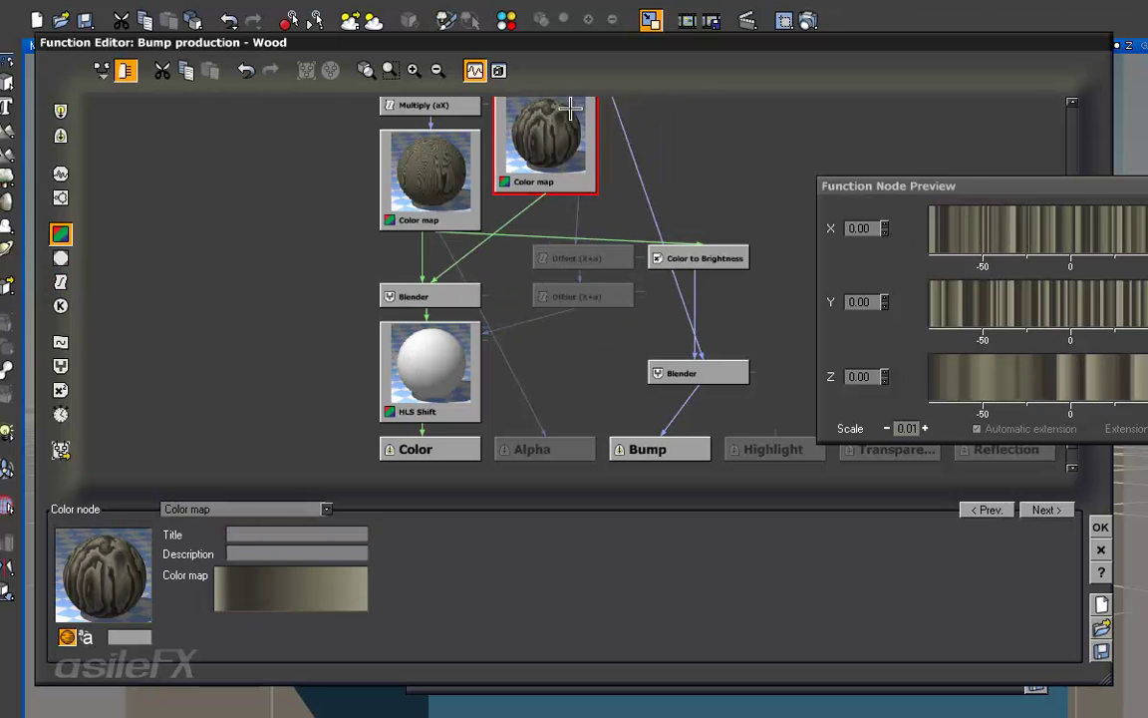
click(586, 257)
click(269, 509)
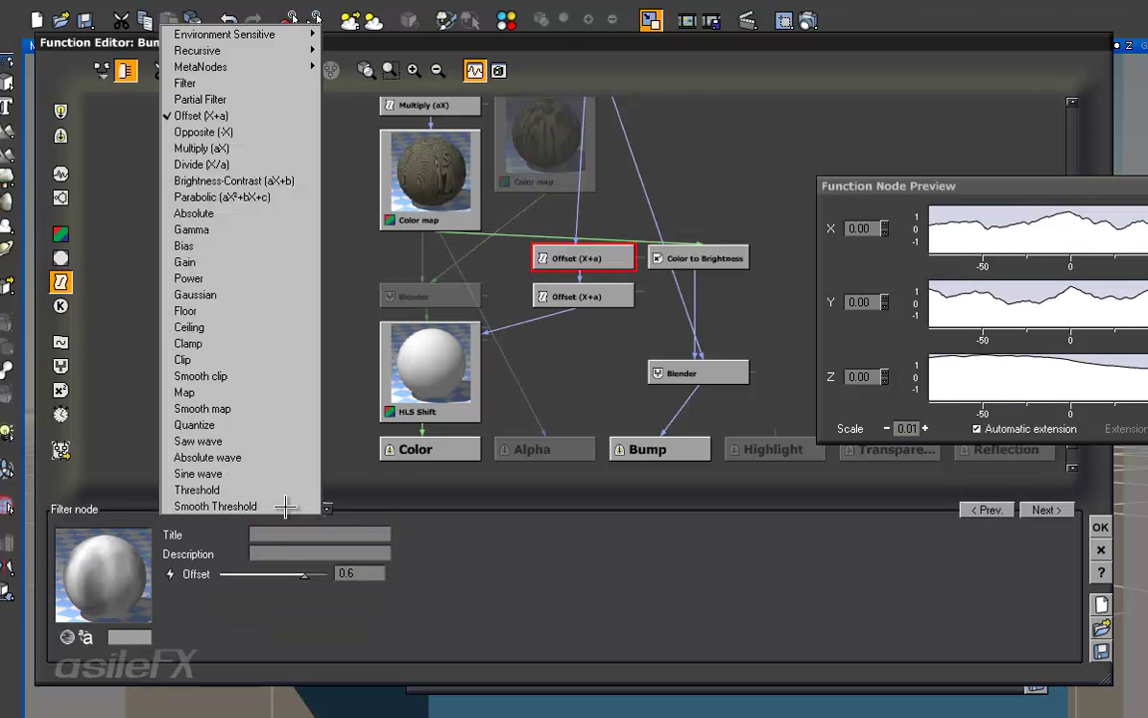
click(249, 327)
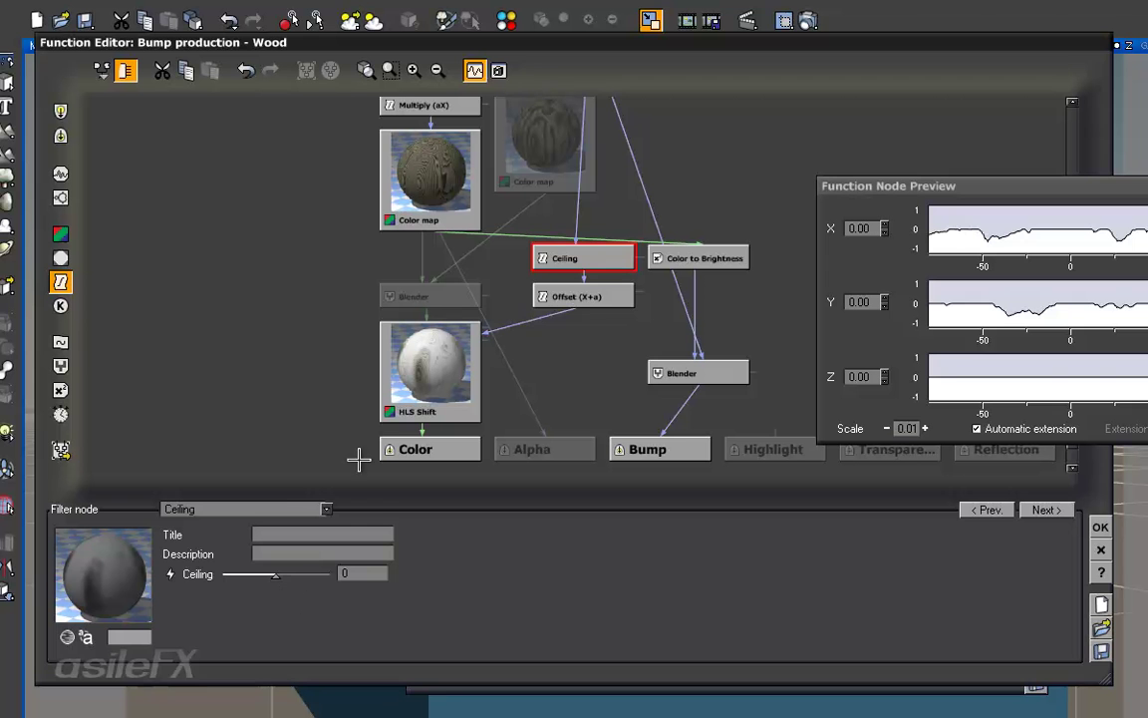
Insert a Ceiling filter between Offset (X+a) and HLS Shift, and delete the Ceiling node ahead of Offset (X+a).
click(542, 315)
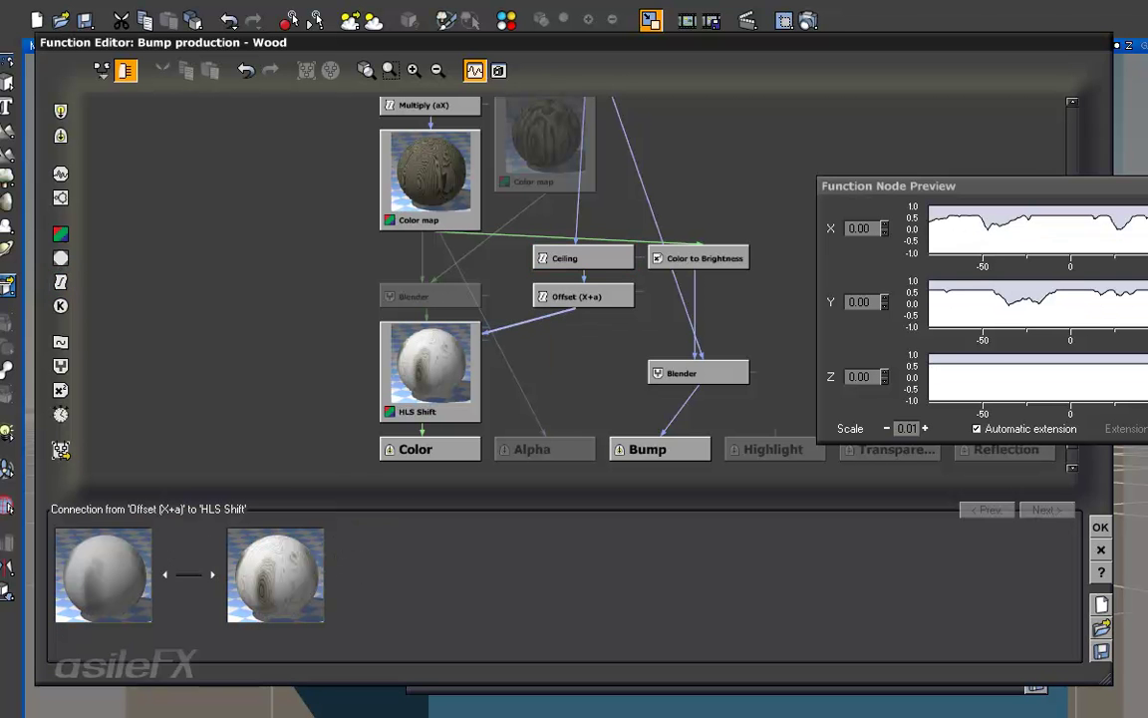
click(60, 282)
drag(516, 289, 672, 328)
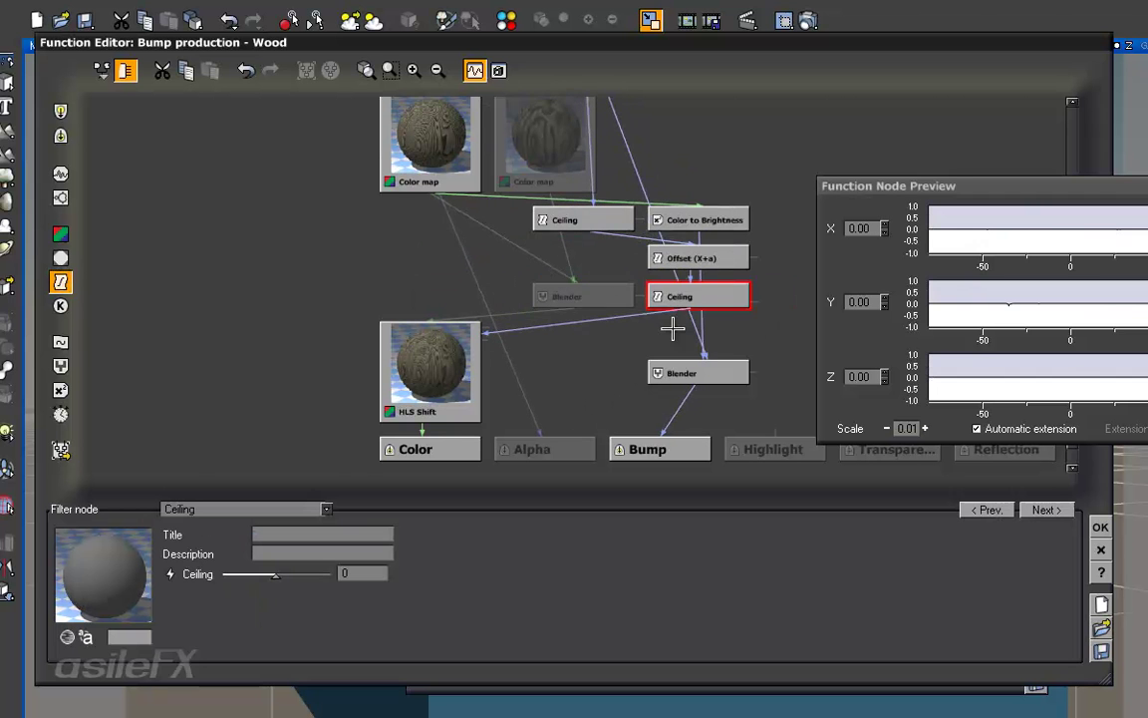
right_drag(715, 214, 666, 299)
click(558, 299)
key(Delete)
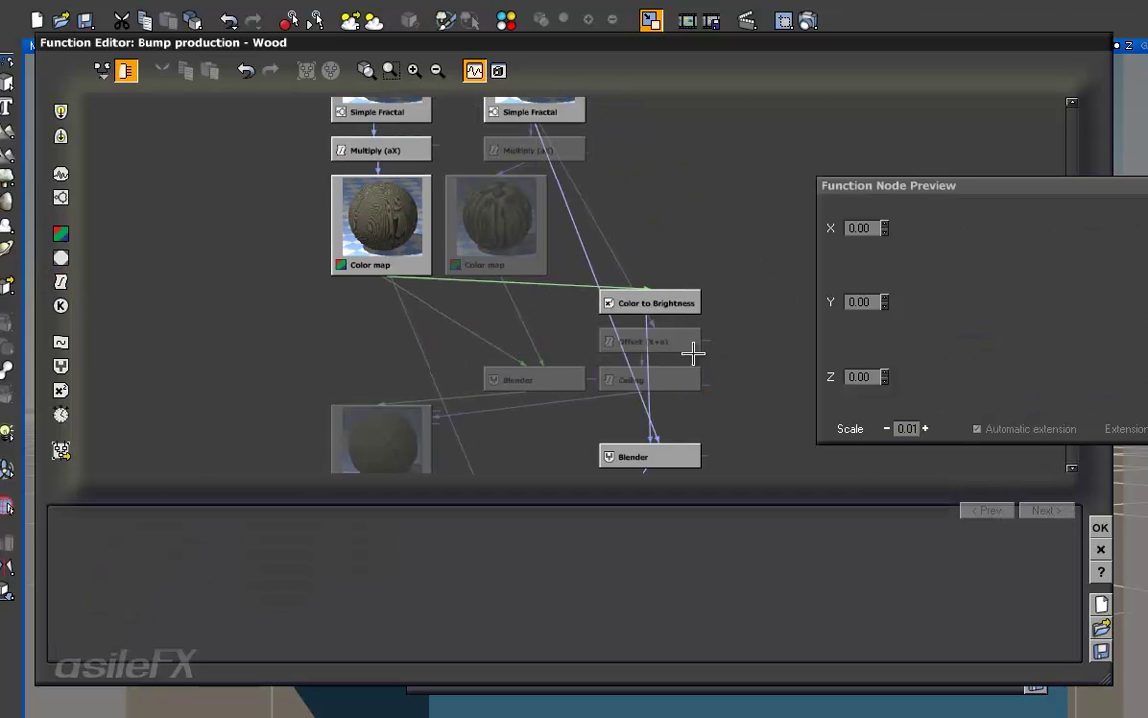
Tidy the graph by placing the color Blender above HLS Shift and moving the Bump output and its Blender to the left of Color.
click(553, 375)
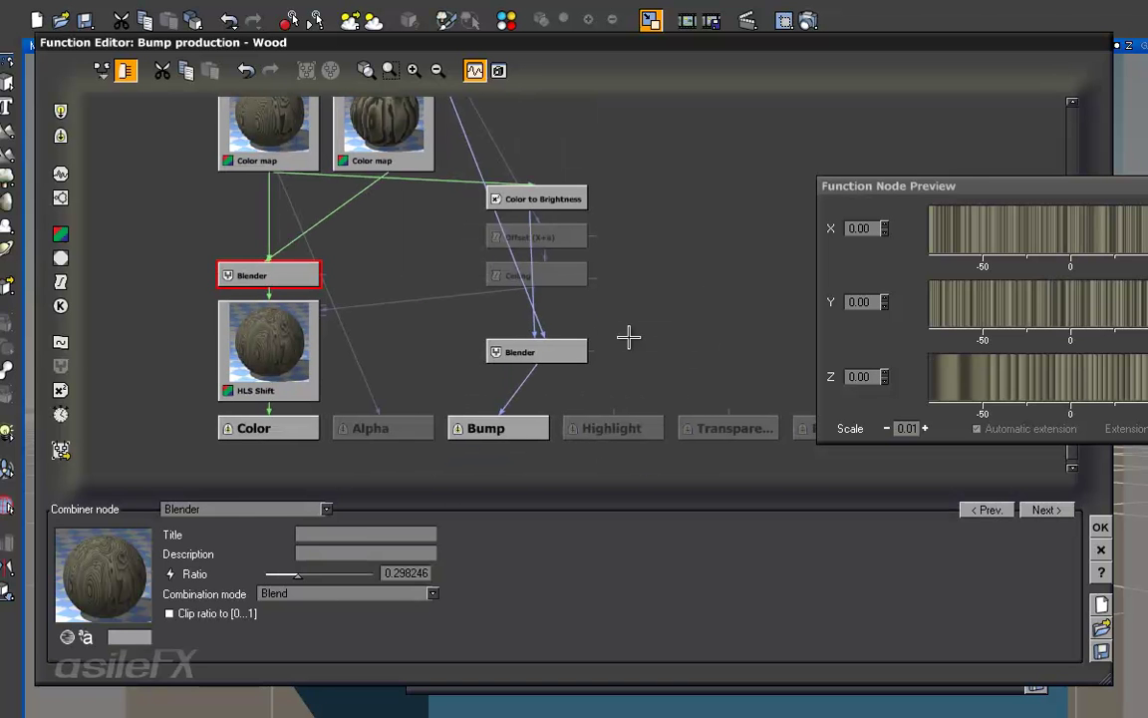
drag(647, 400, 272, 379)
right_drag(271, 379, 406, 426)
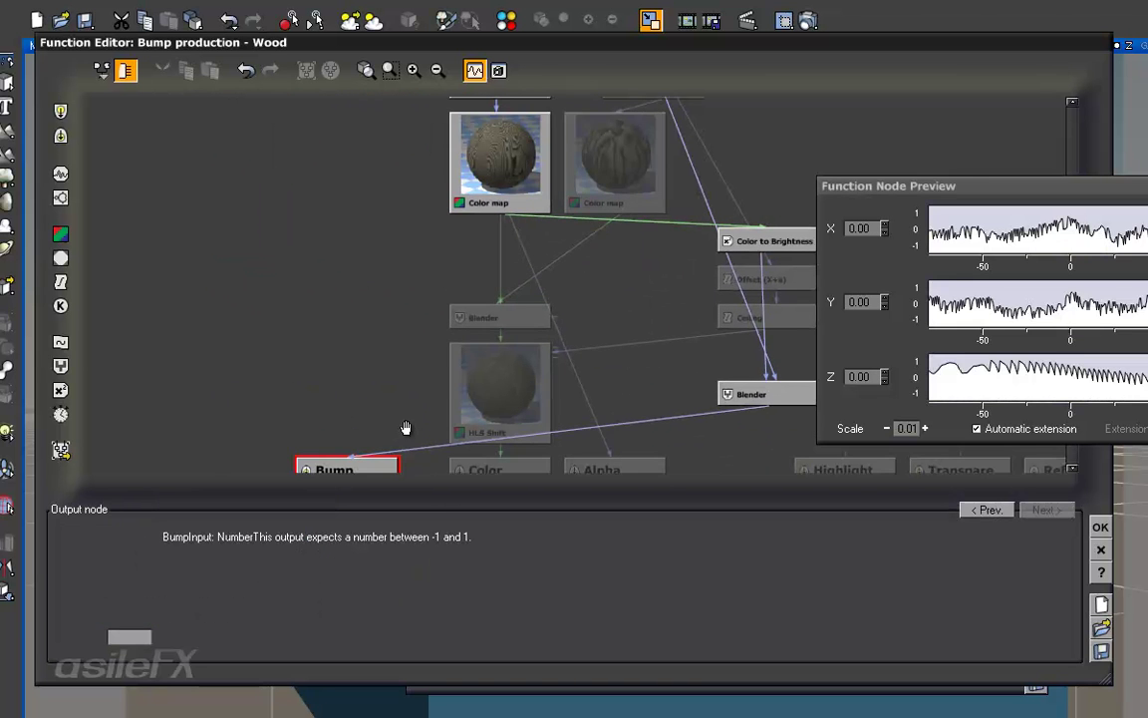
drag(776, 395, 356, 389)
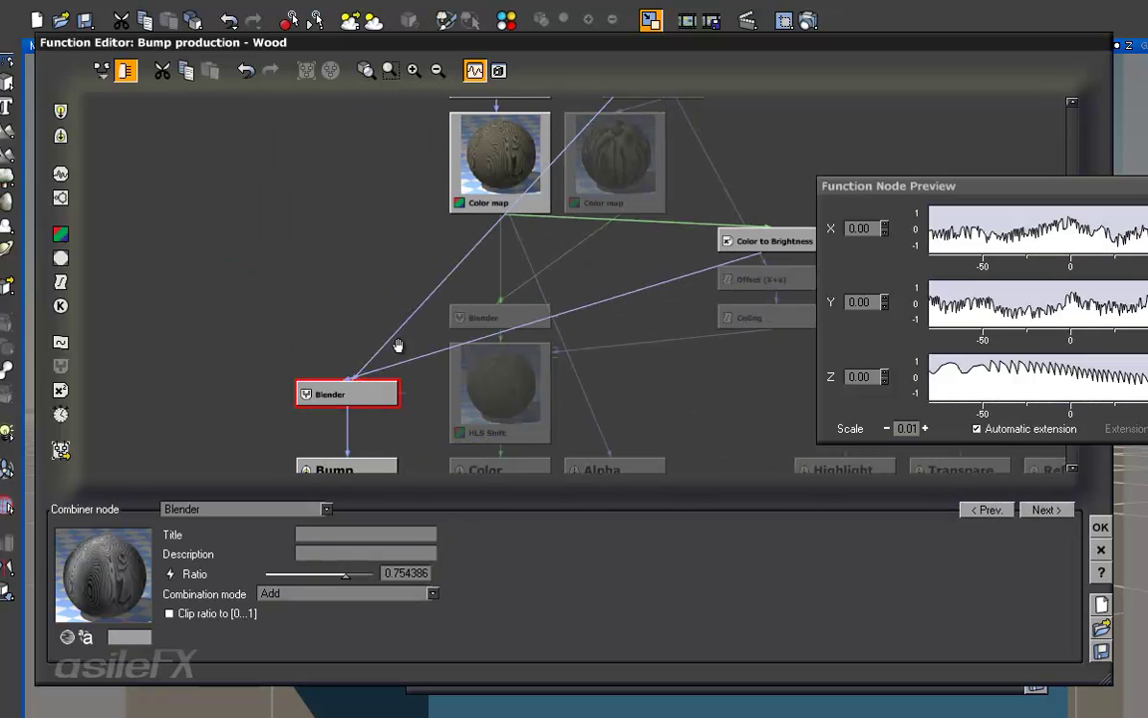
Move the Color to Brightness node above the Bump Blender, and set the Offset (X+a) filter's offset to 0.7.
drag(699, 247, 315, 209)
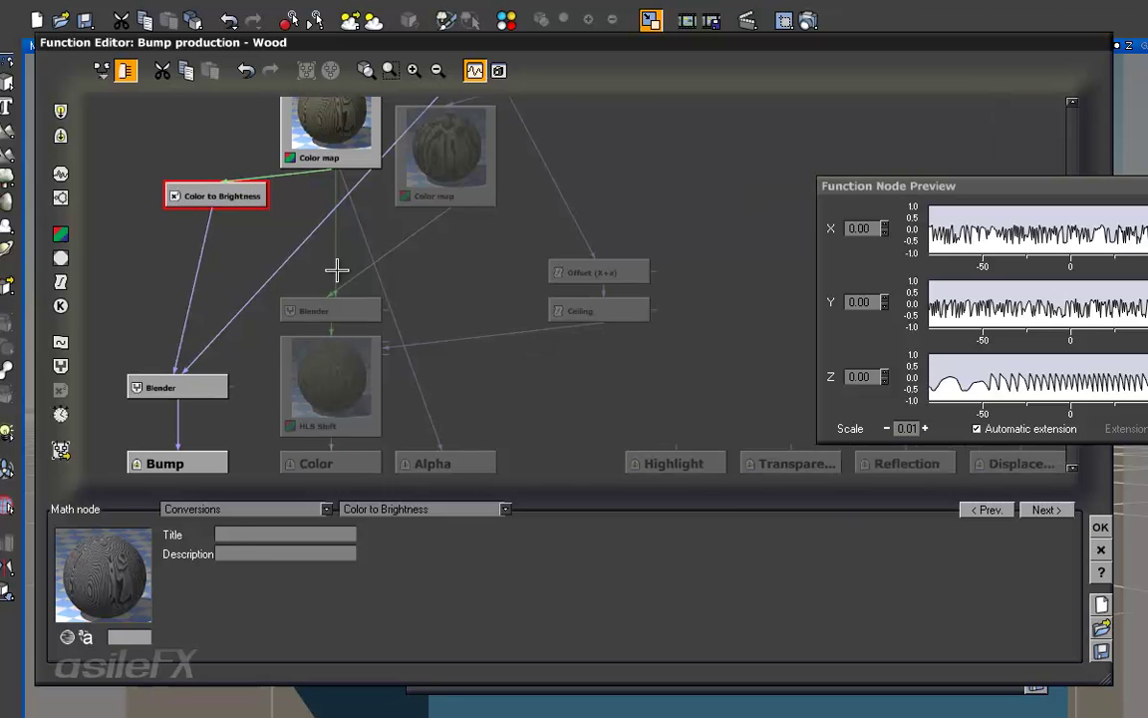
click(579, 313)
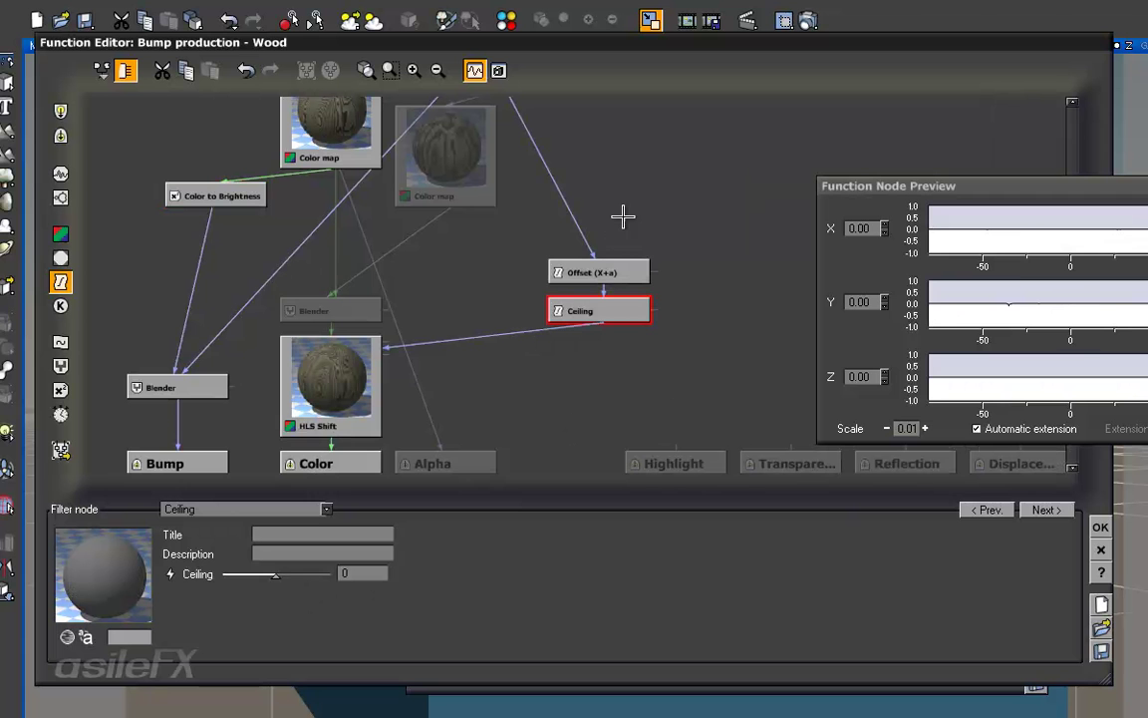
click(604, 278)
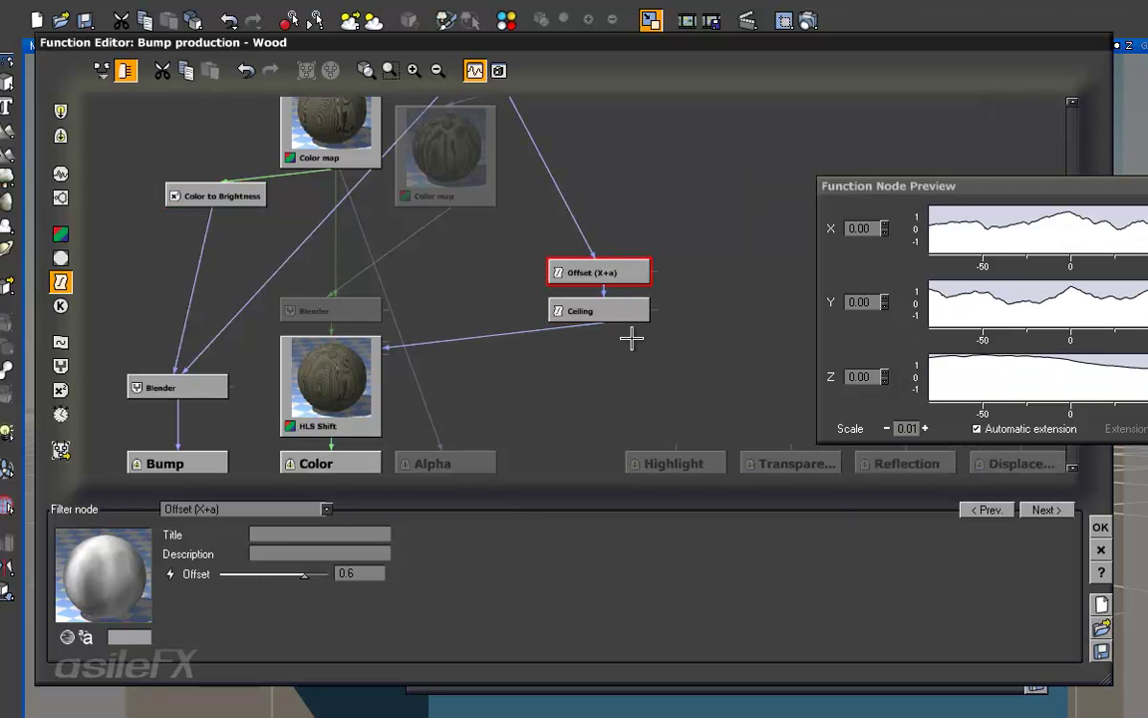
double_click(345, 573)
text(0.7)
key(Return)
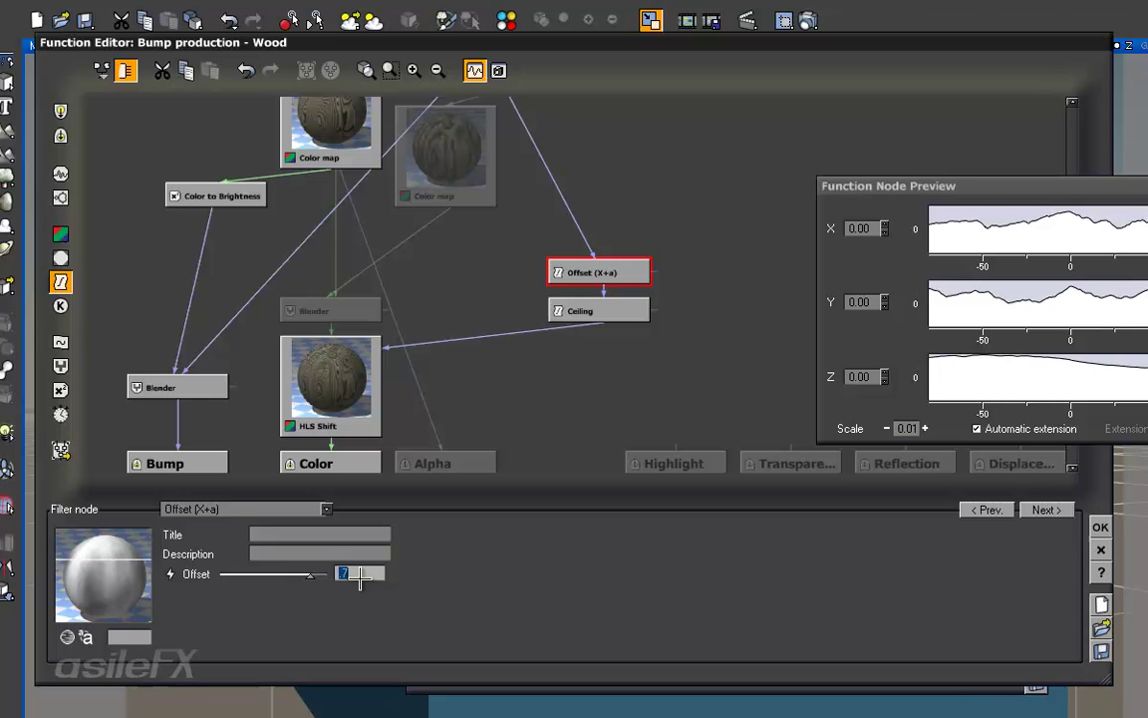
Try the Ceiling filter at 0.1, set it to 0.2, and render the cube to check the color variation.
click(558, 307)
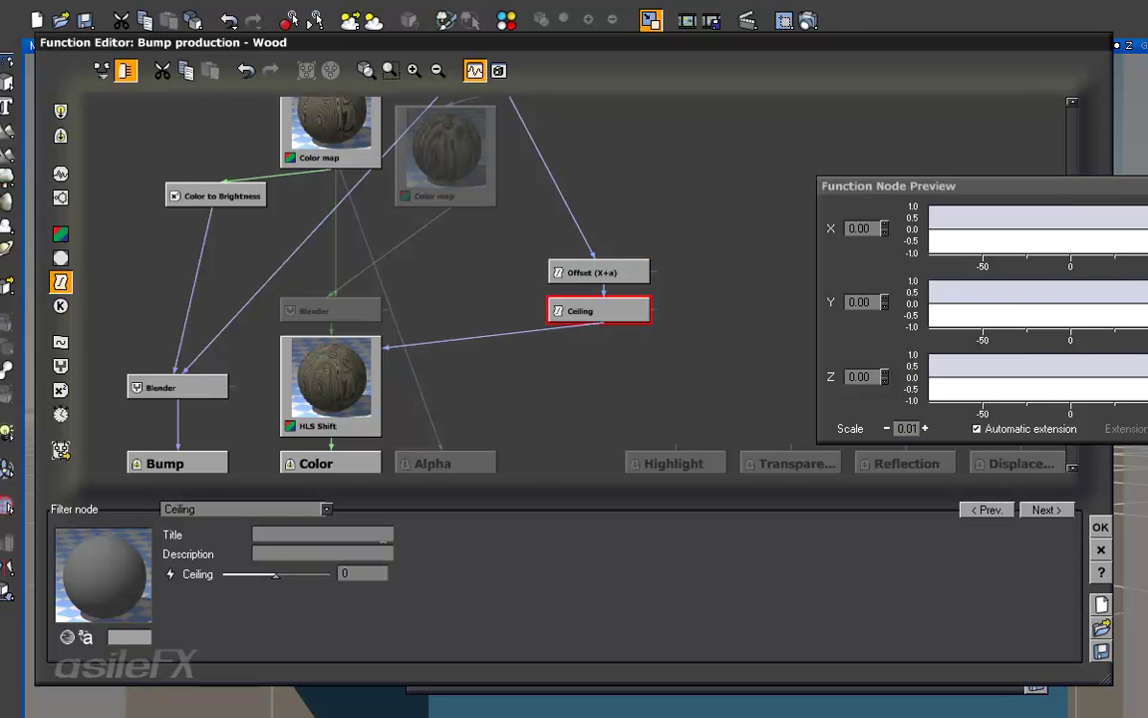
double_click(363, 571)
text(.1)
key(Return)
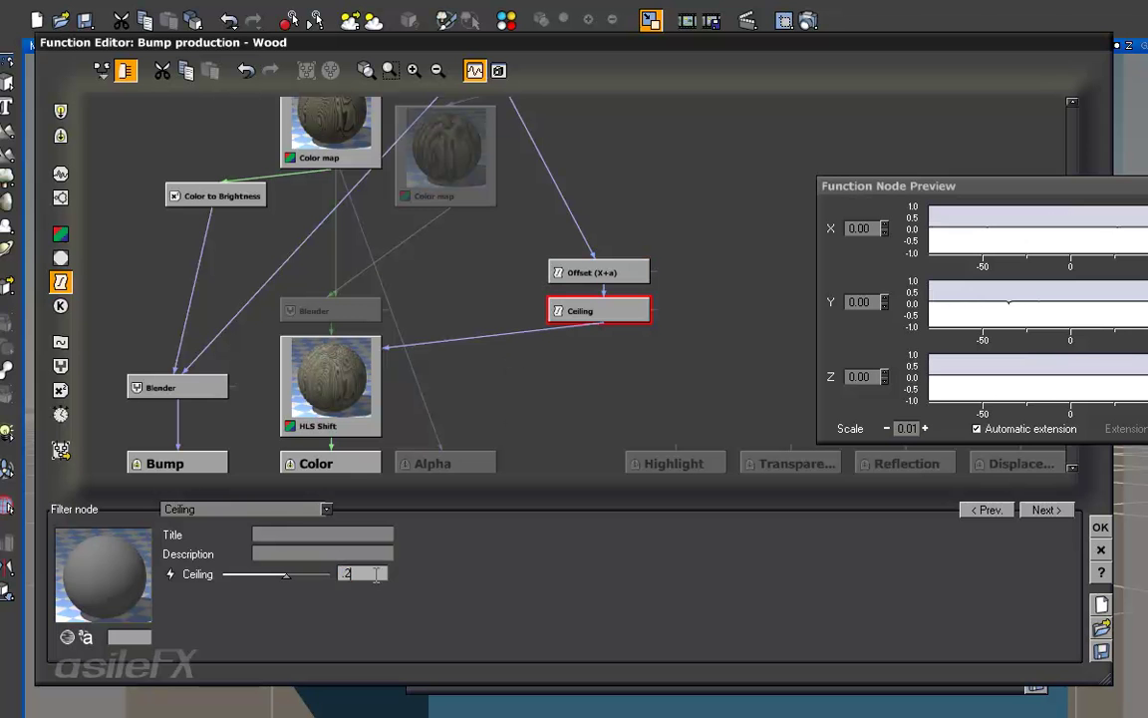
text(.2)
key(Return)
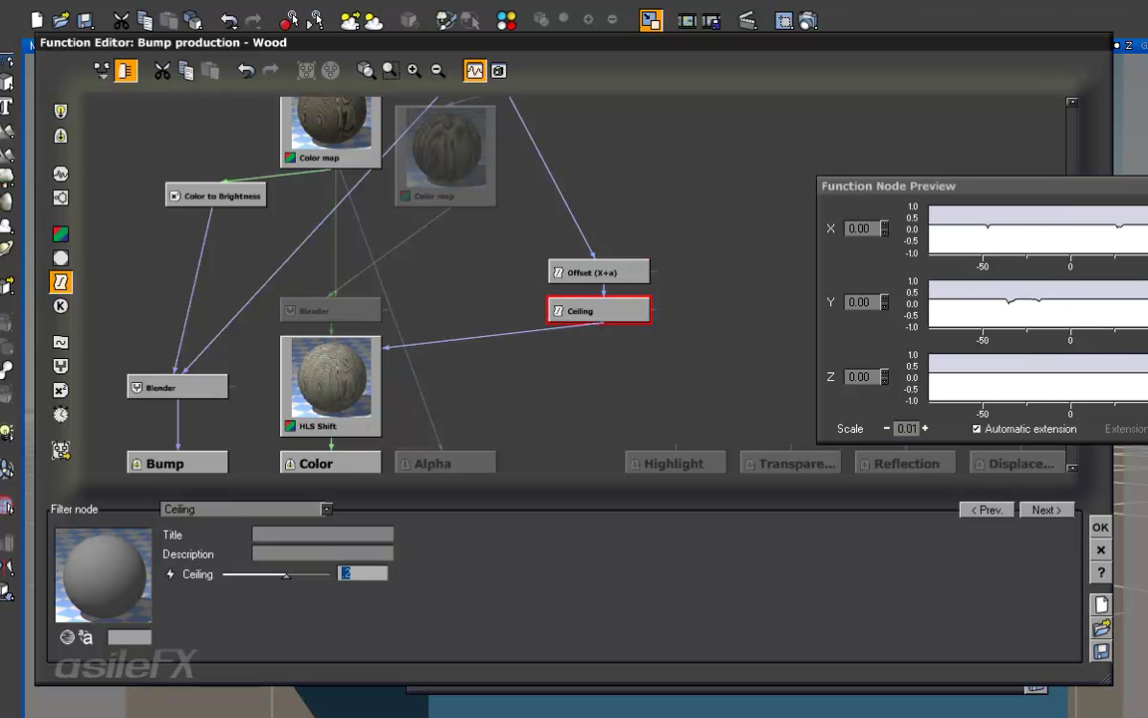
click(713, 19)
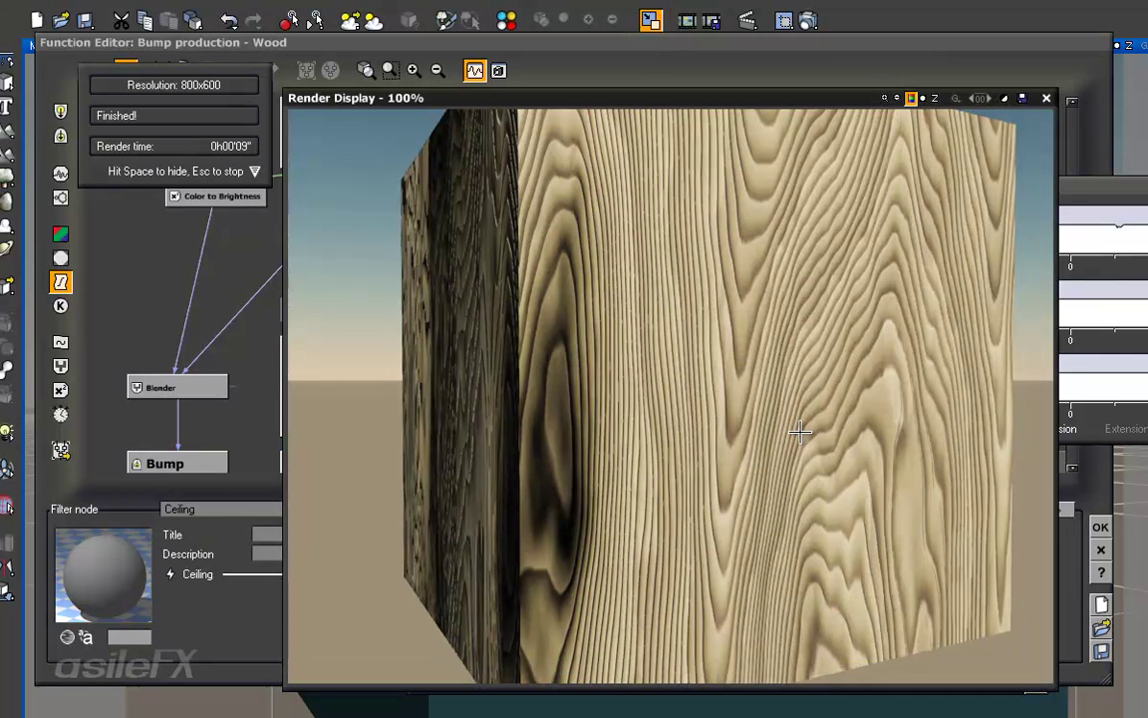
click(1046, 98)
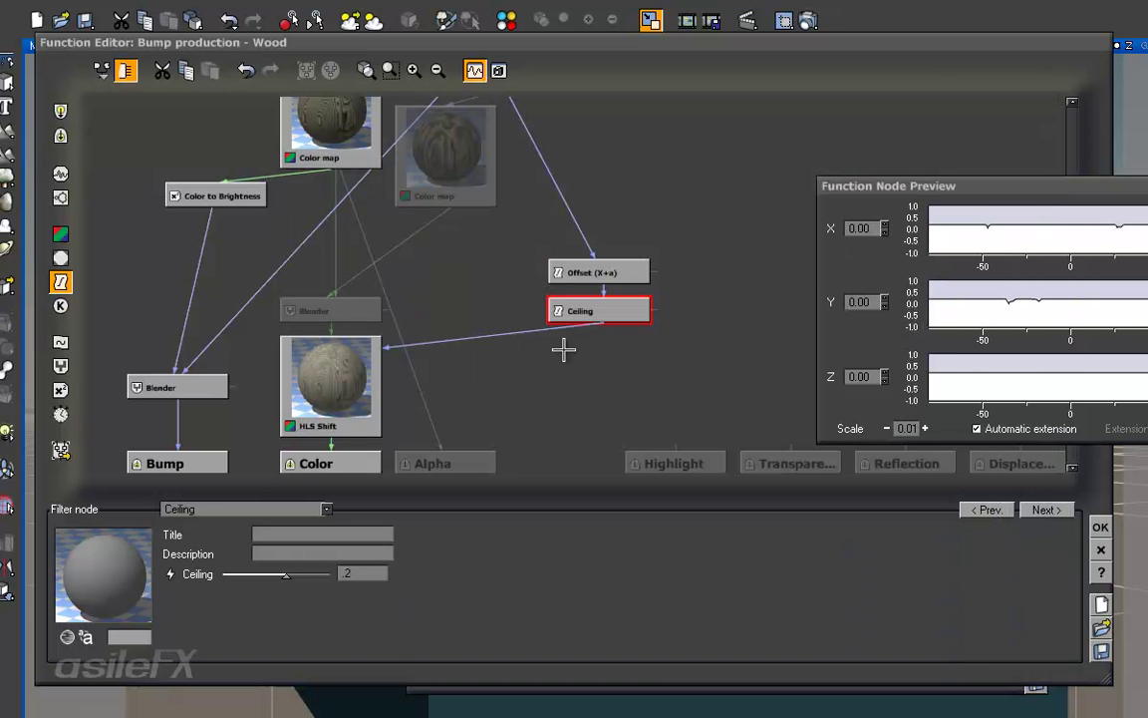
Set the Offset (X+a) filter to 1 and the Ceiling filter to 0.3, and render the cube.
click(578, 284)
double_click(360, 576)
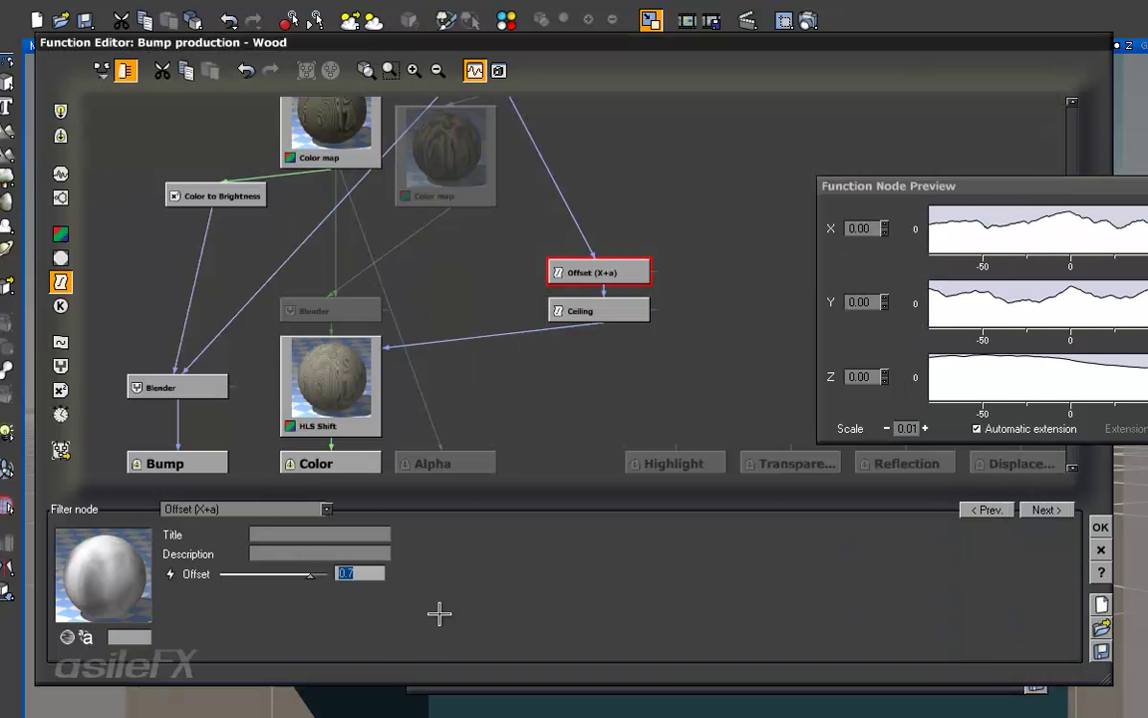
text(1)
key(Return)
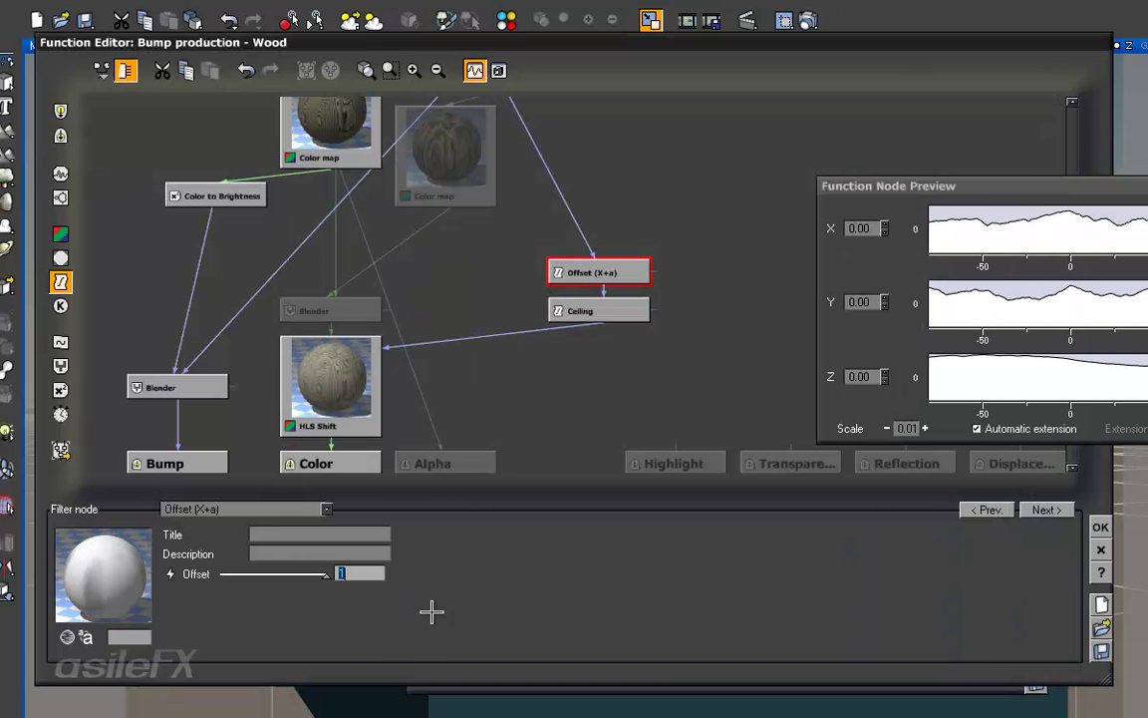
click(622, 311)
click(389, 573)
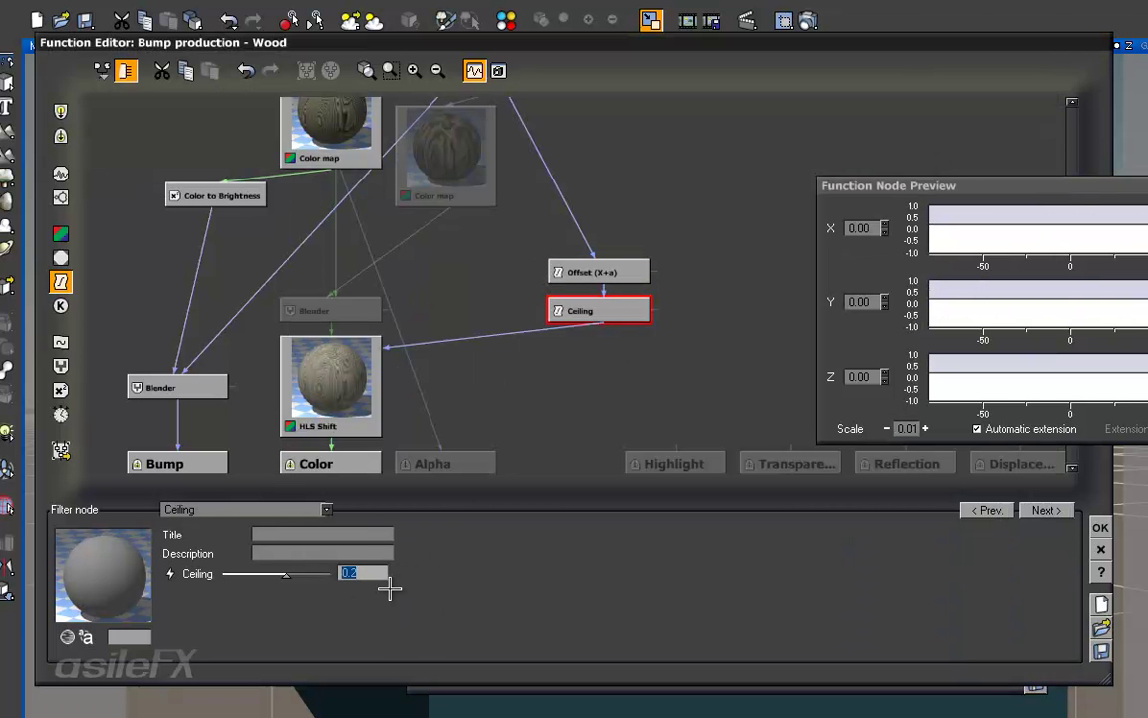
text(3)
key(Return)
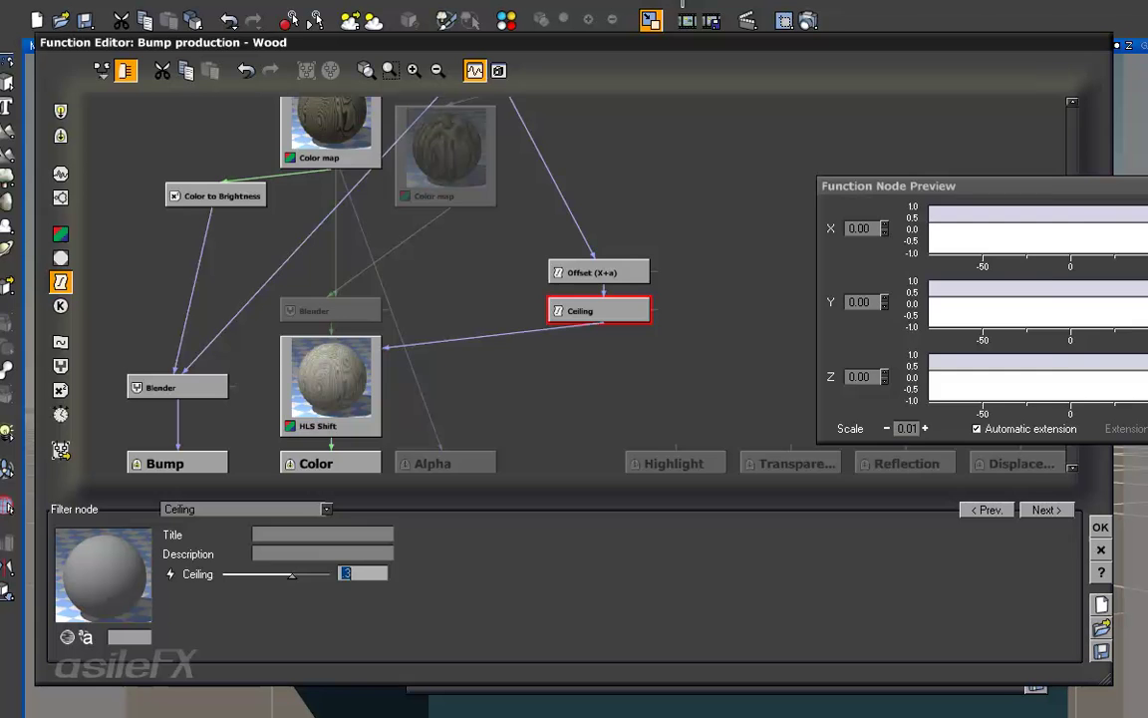
click(807, 20)
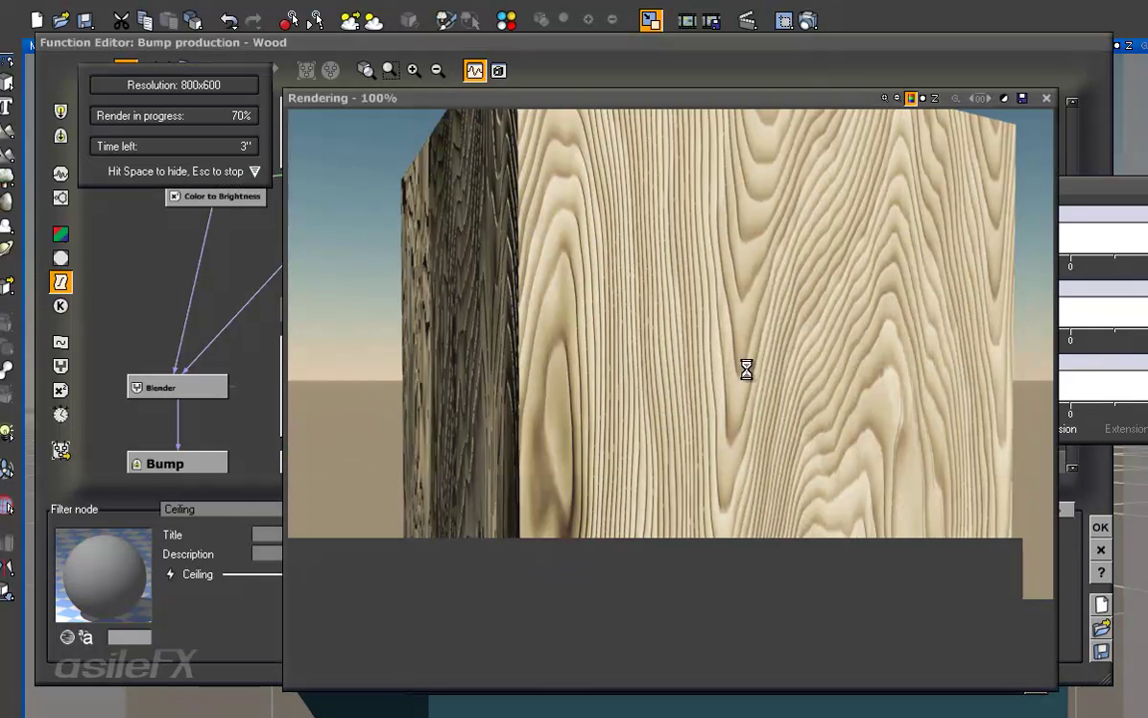
click(1045, 96)
Set the Ceiling filter to 0.2, and insert a Floor filter of -0.05 between it and HLS Shift.
double_click(349, 573)
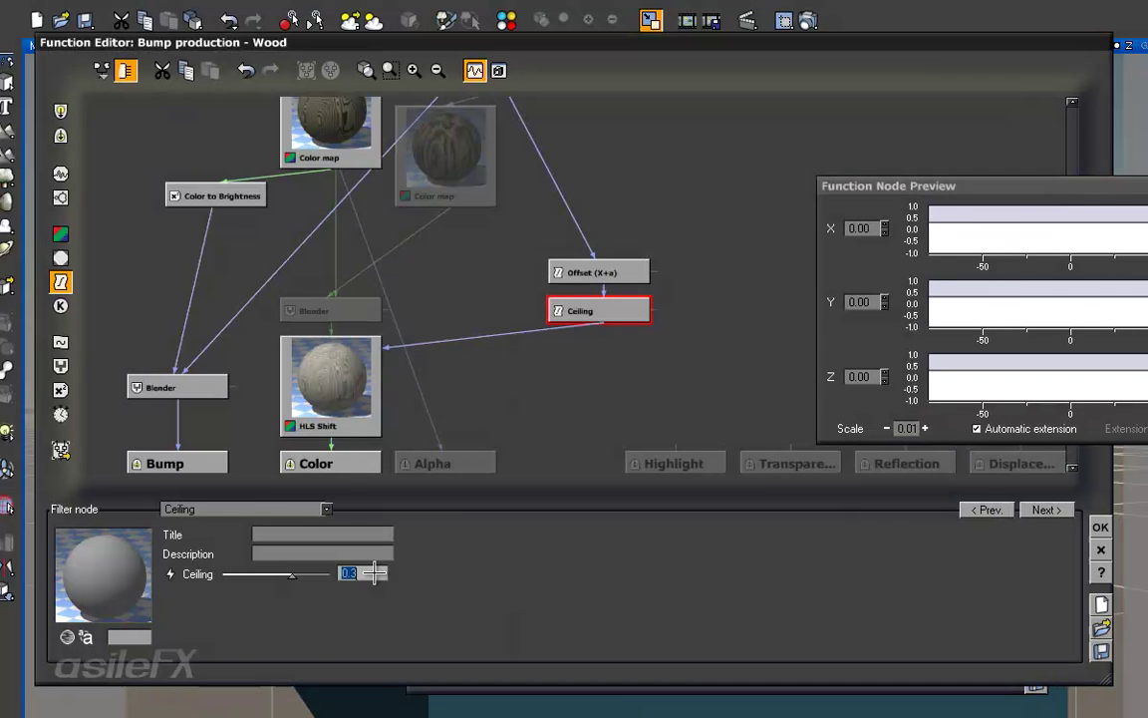
right_drag(539, 347, 477, 327)
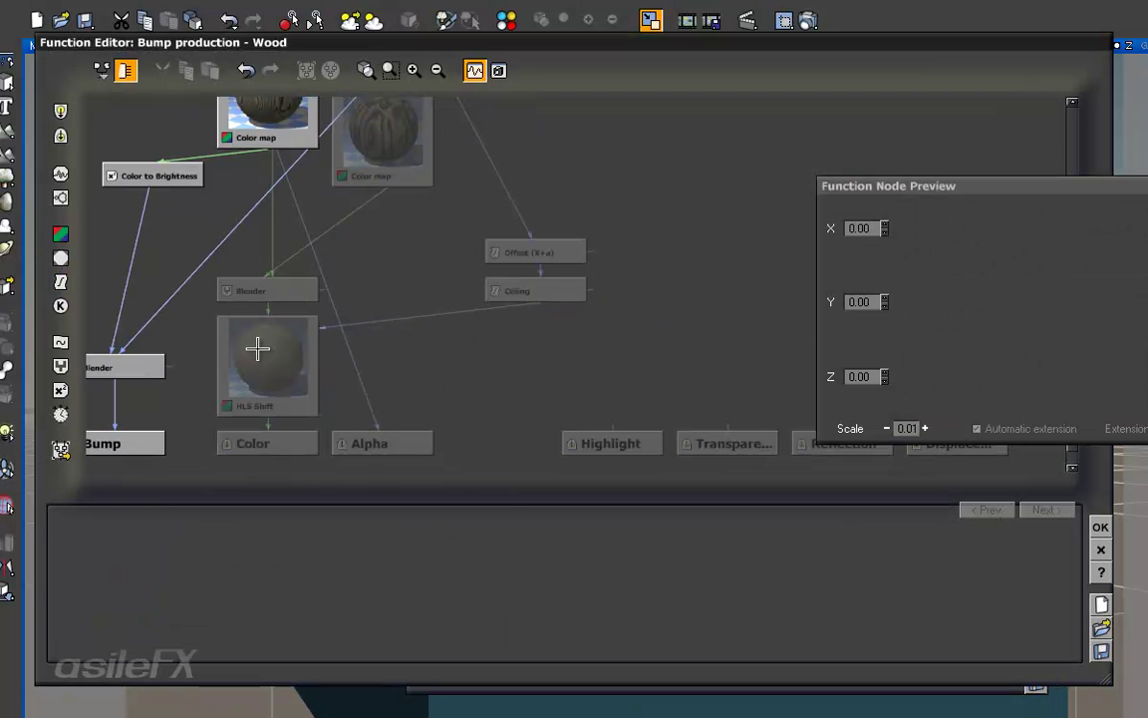
click(261, 344)
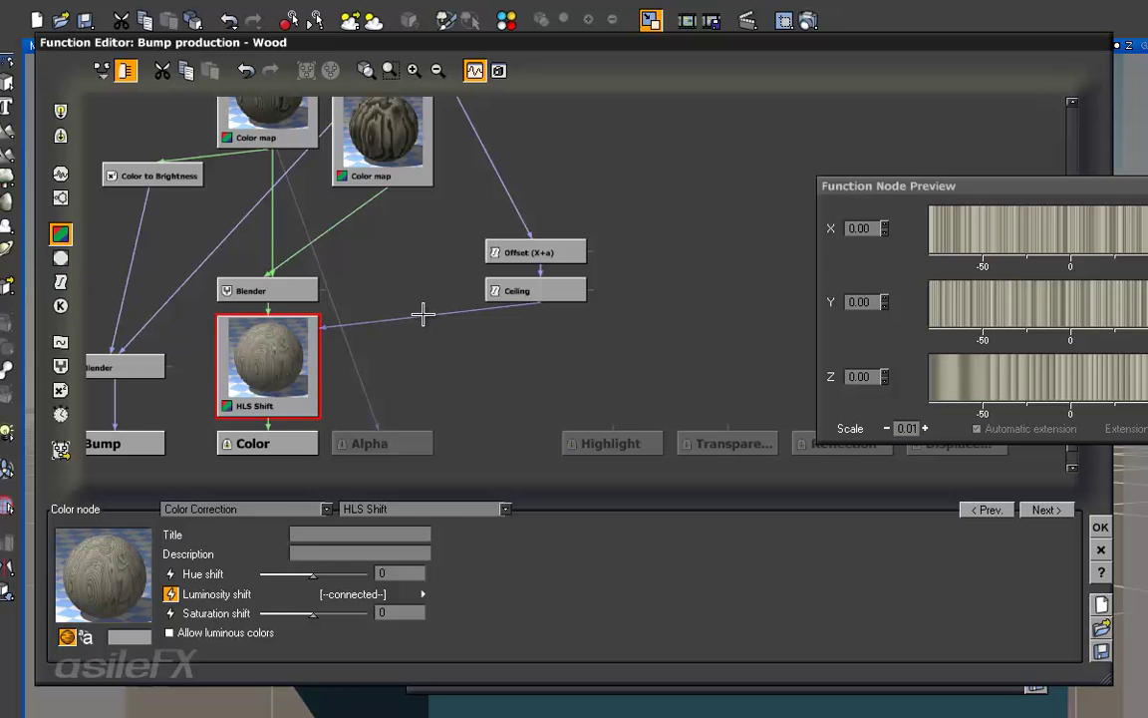
click(423, 314)
click(60, 282)
click(398, 286)
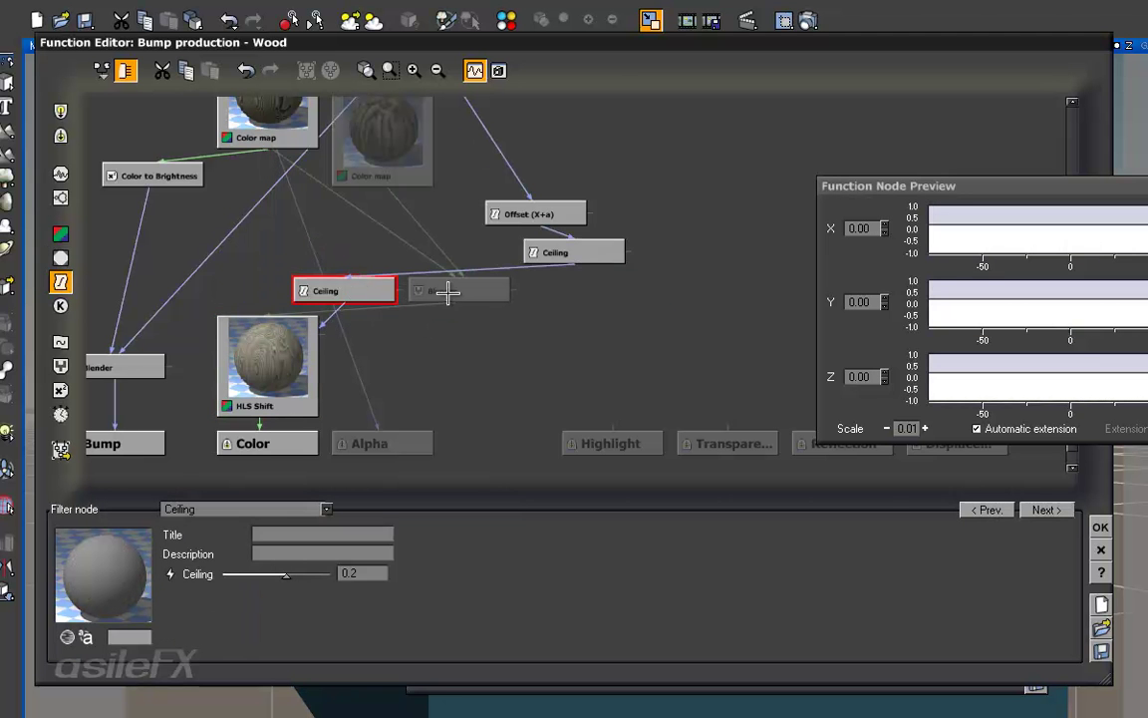
click(289, 509)
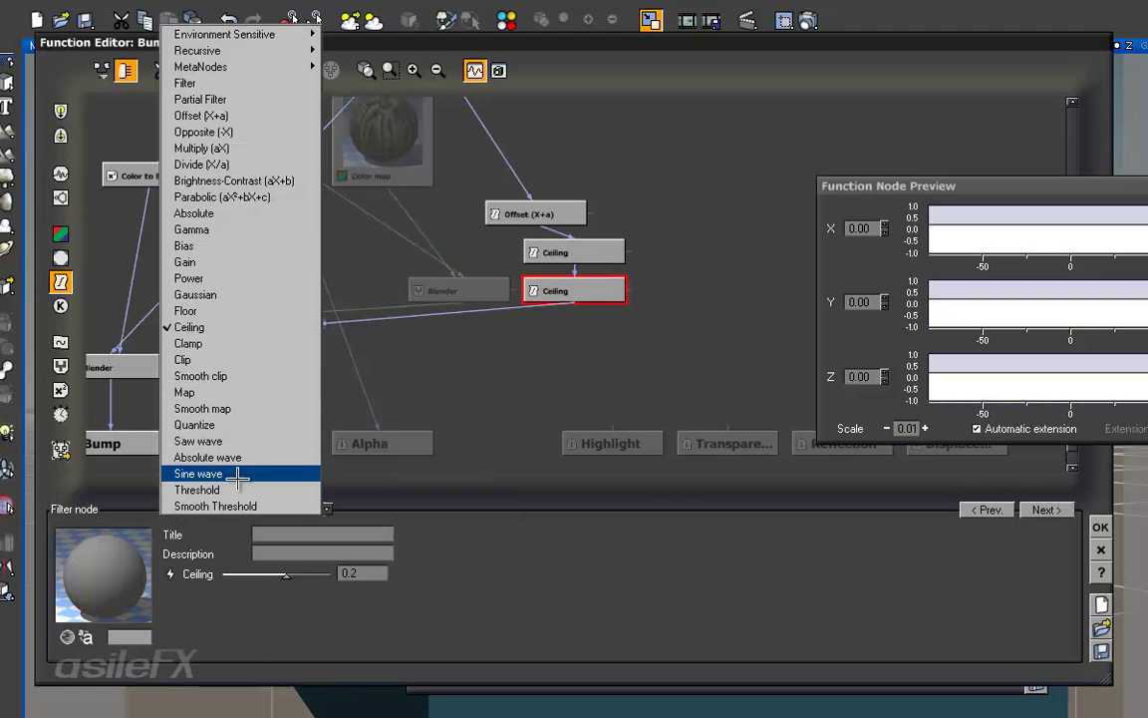
click(230, 310)
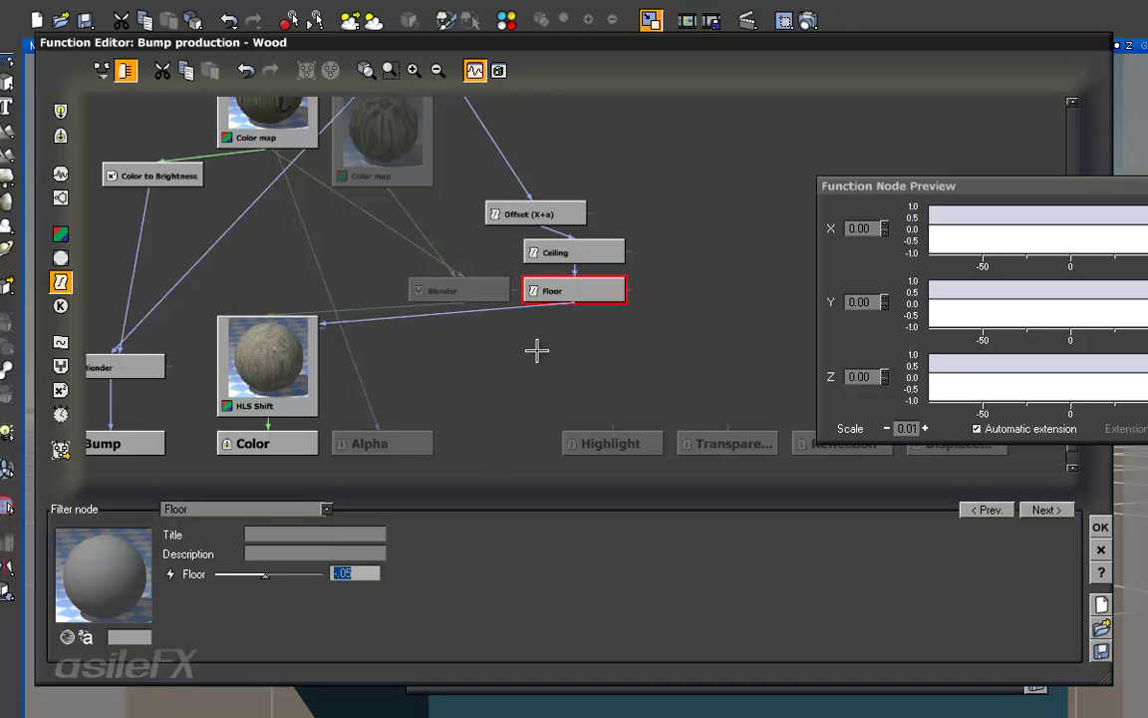
Render the cube with the Floor filter in place, and turn on the Floor node's preview sphere in the graph.
key(ctrl+r)
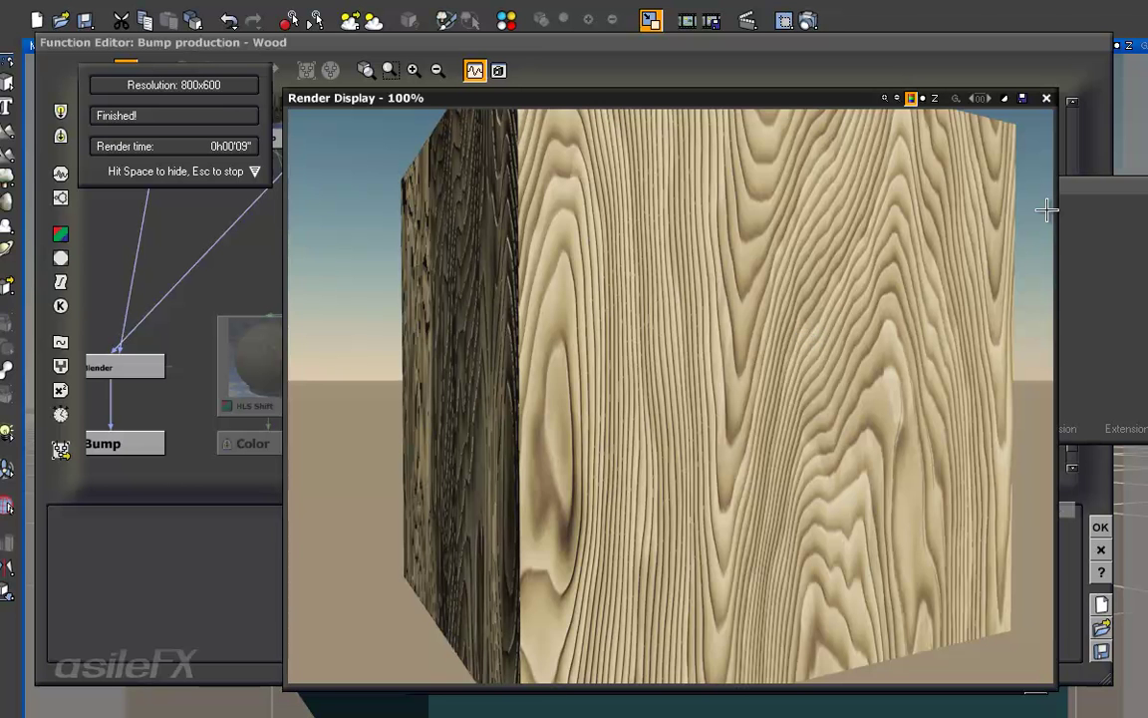
click(1046, 98)
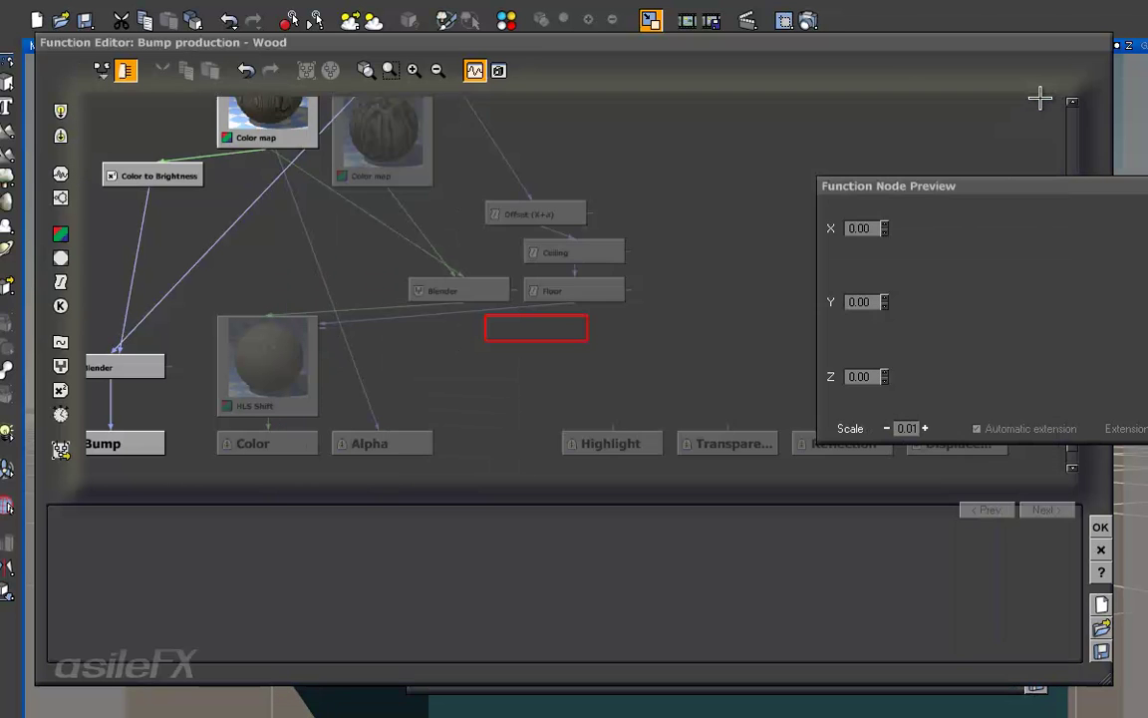
click(562, 214)
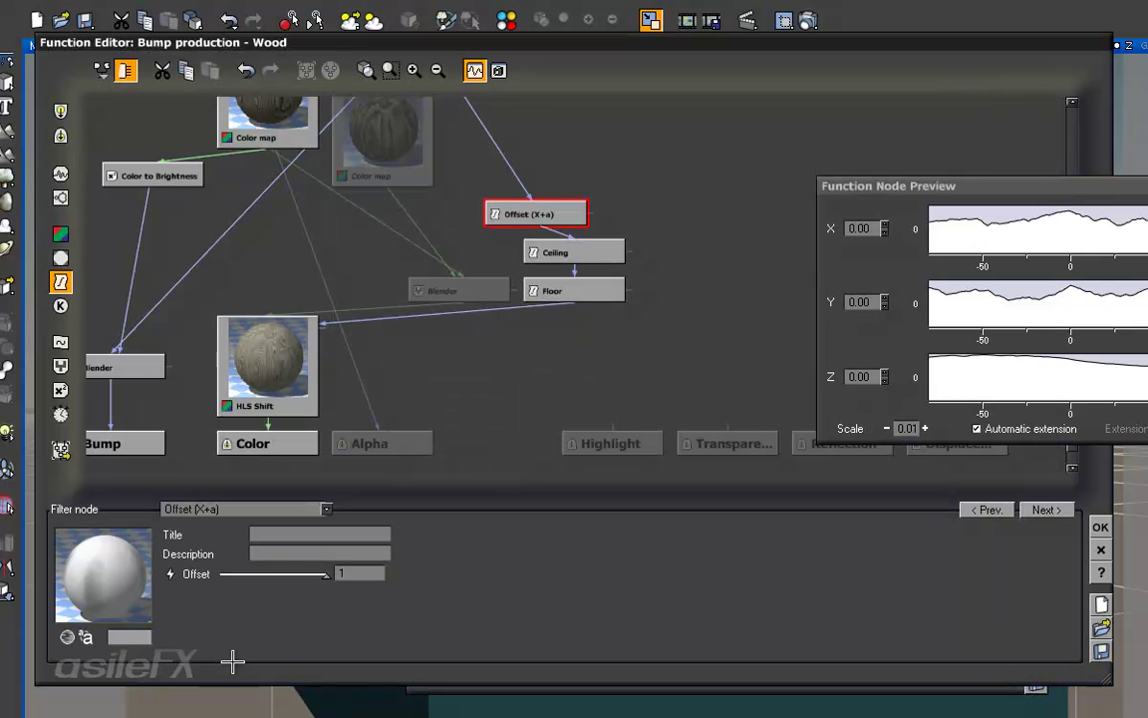
click(548, 290)
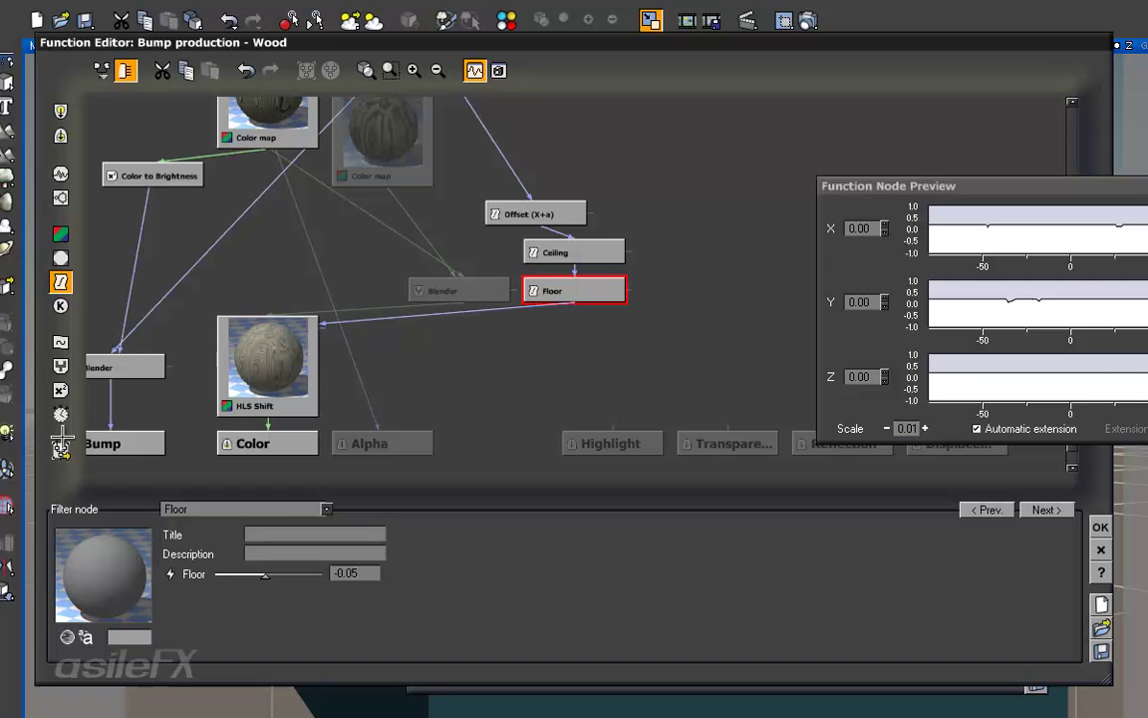
click(66, 636)
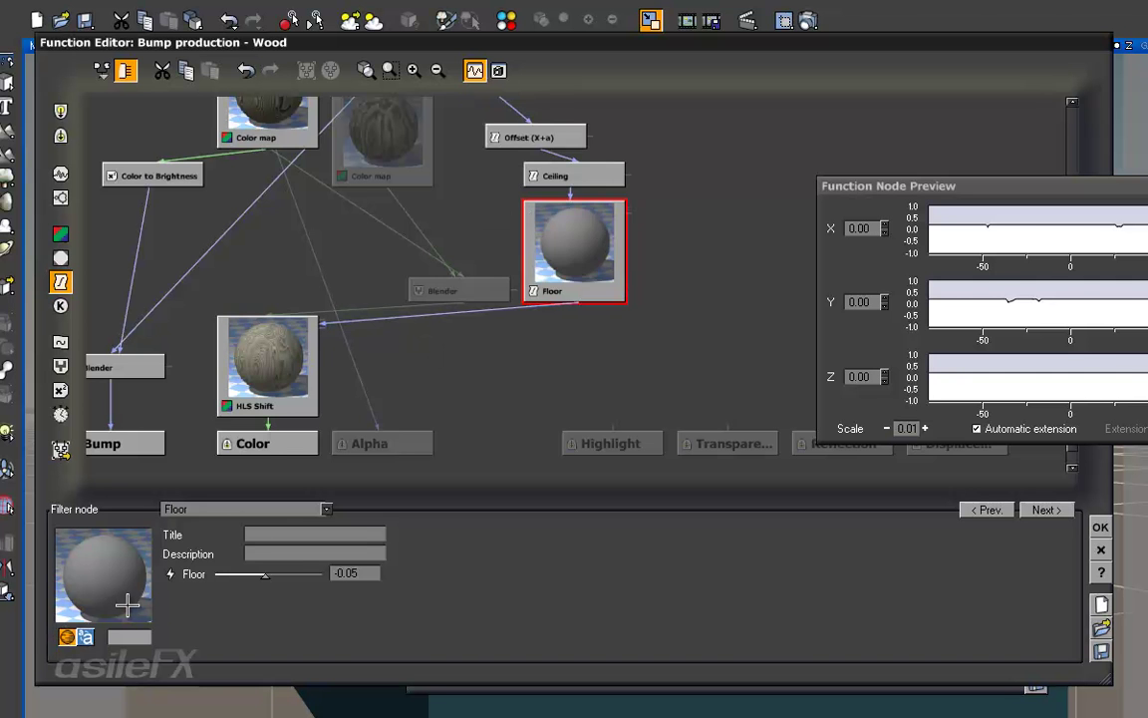
Lower the Offset (X+a) filter's offset to about -0.12.
click(543, 212)
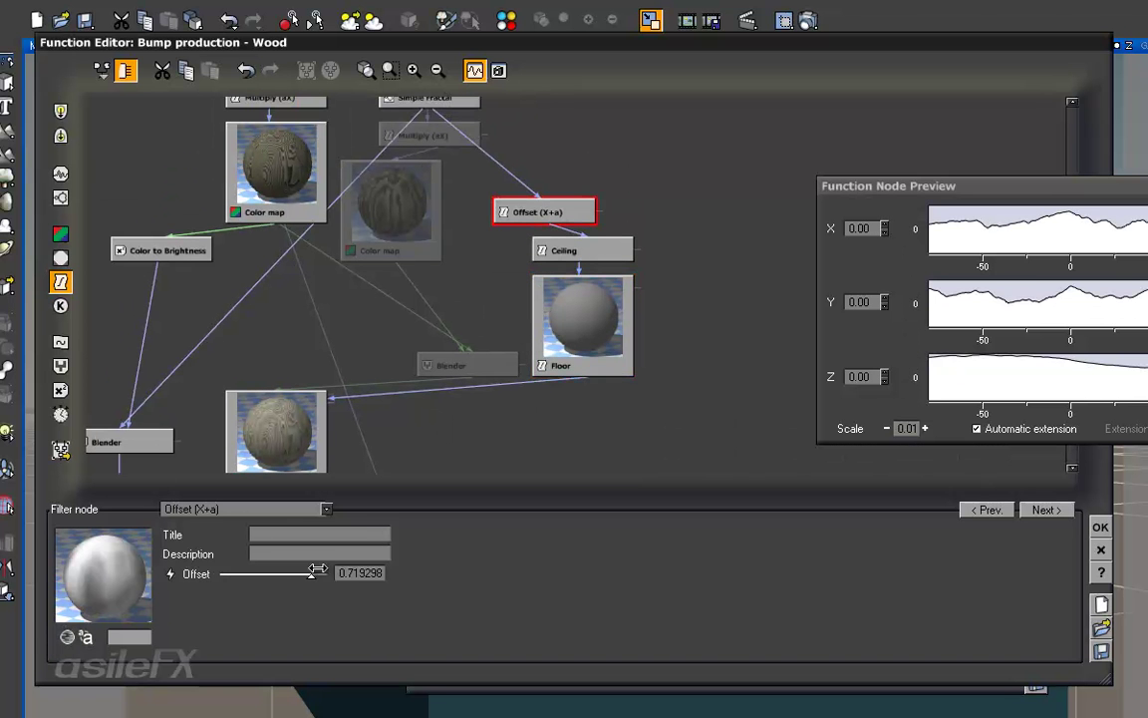
drag(317, 569, 282, 464)
drag(238, 567, 271, 567)
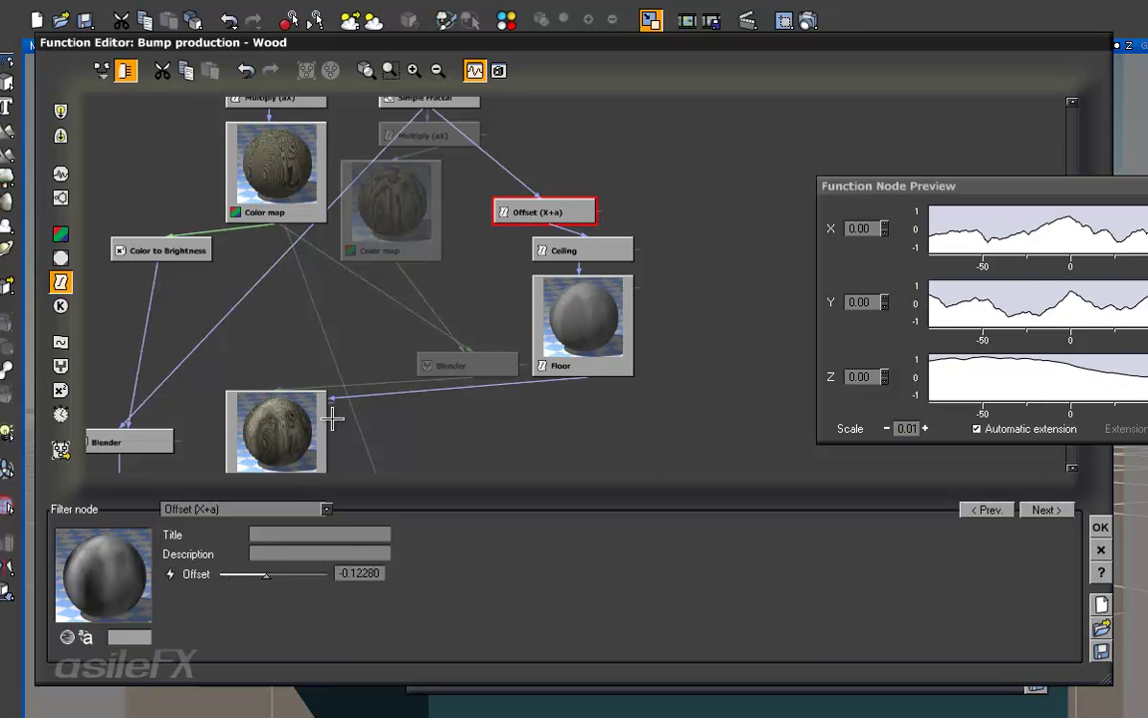
Set the Ceiling filter to 0.05 and render the cube to check the grain contrast.
click(596, 245)
click(365, 571)
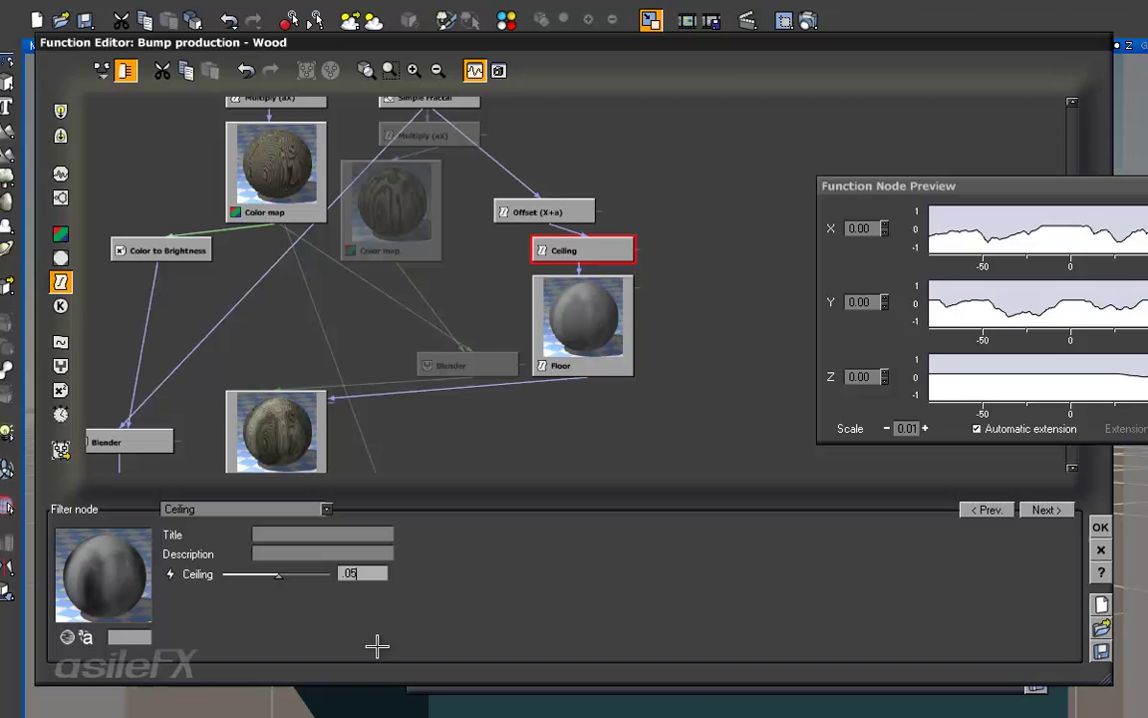
drag(362, 575, 343, 580)
click(785, 19)
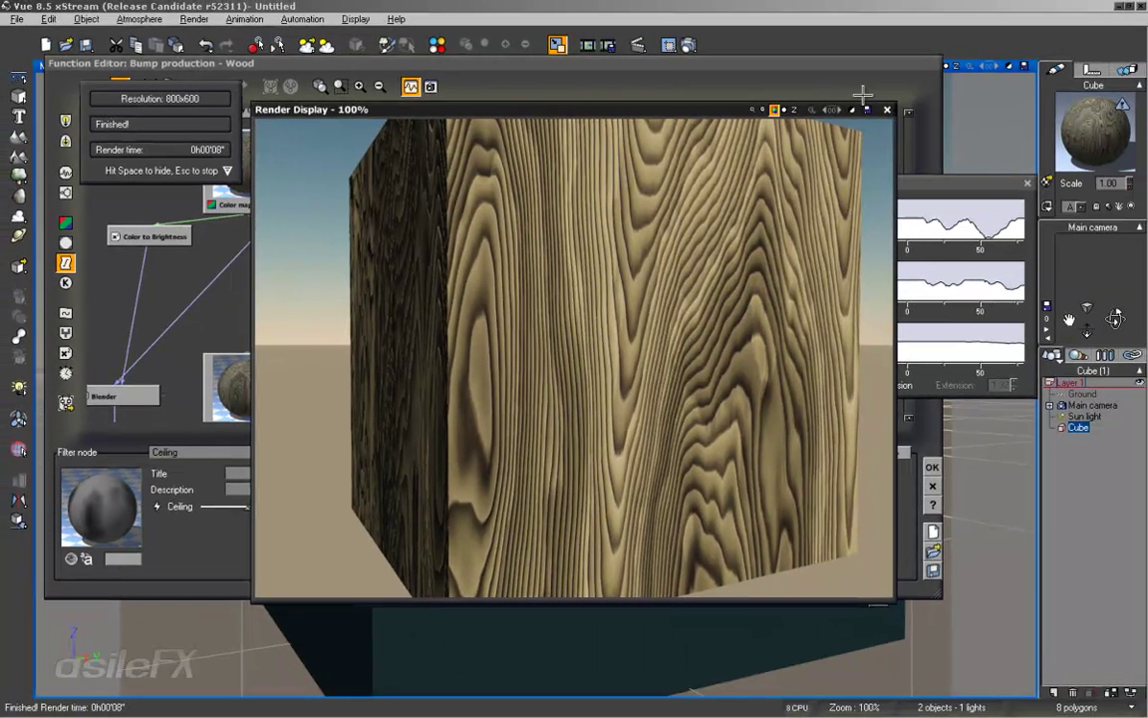
click(886, 109)
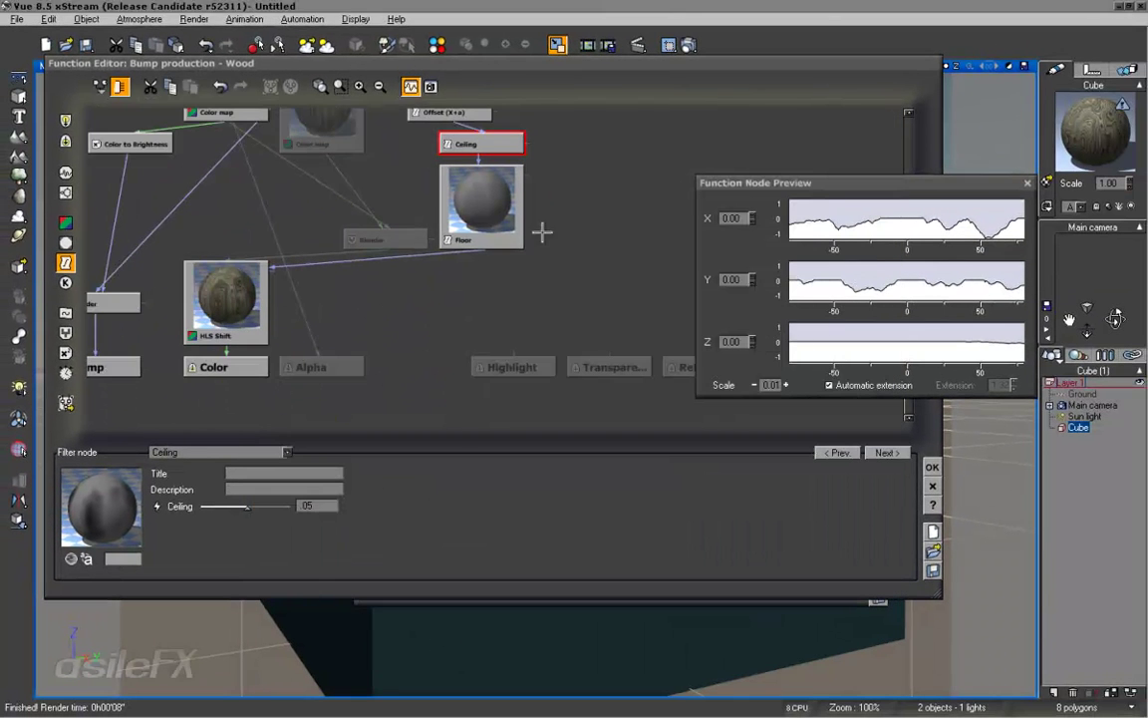
Accept the function graph, and accept the Wood material after reviewing its highlight settings.
click(930, 464)
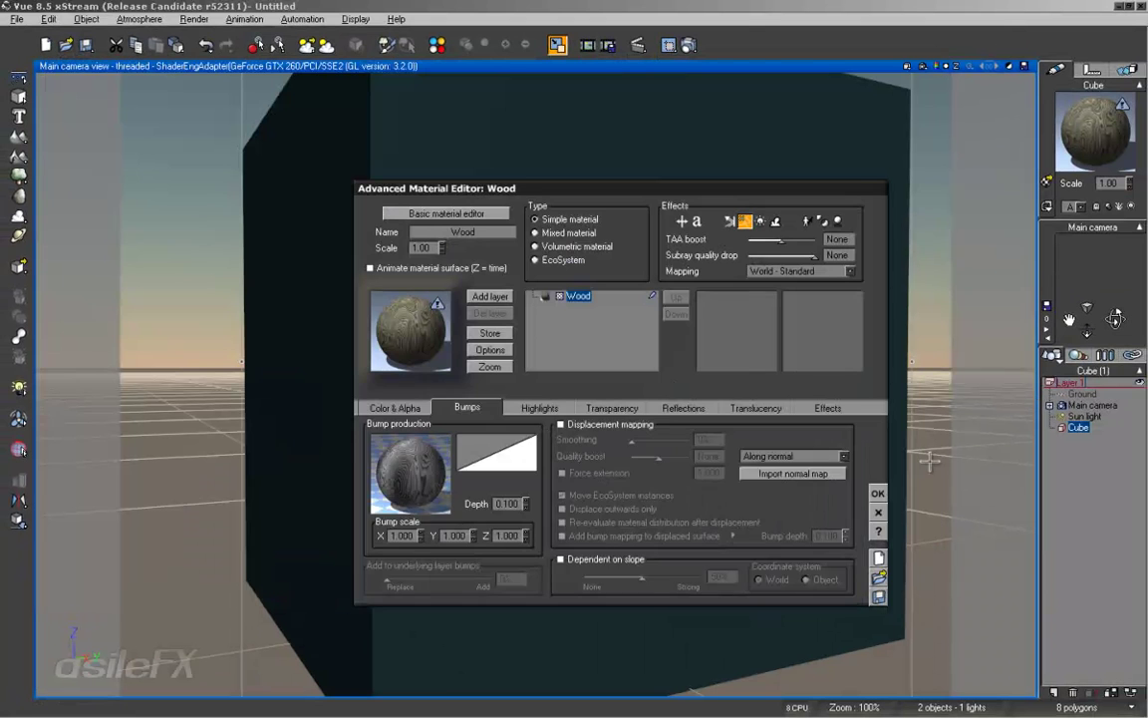
click(540, 408)
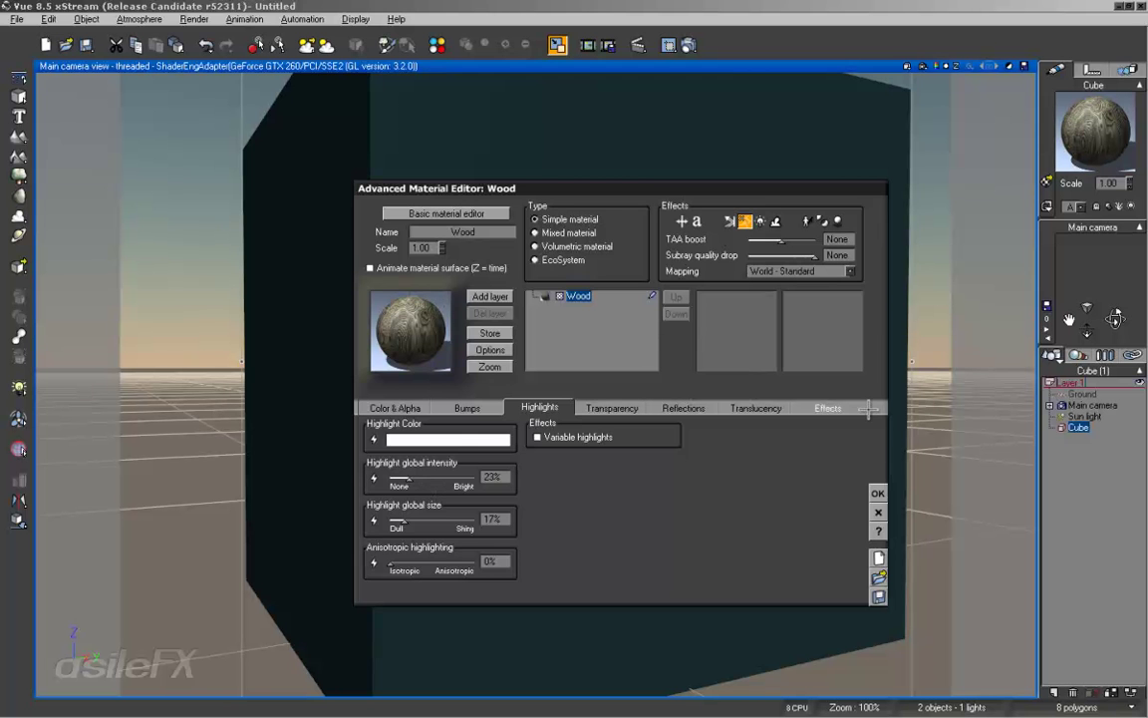
click(878, 492)
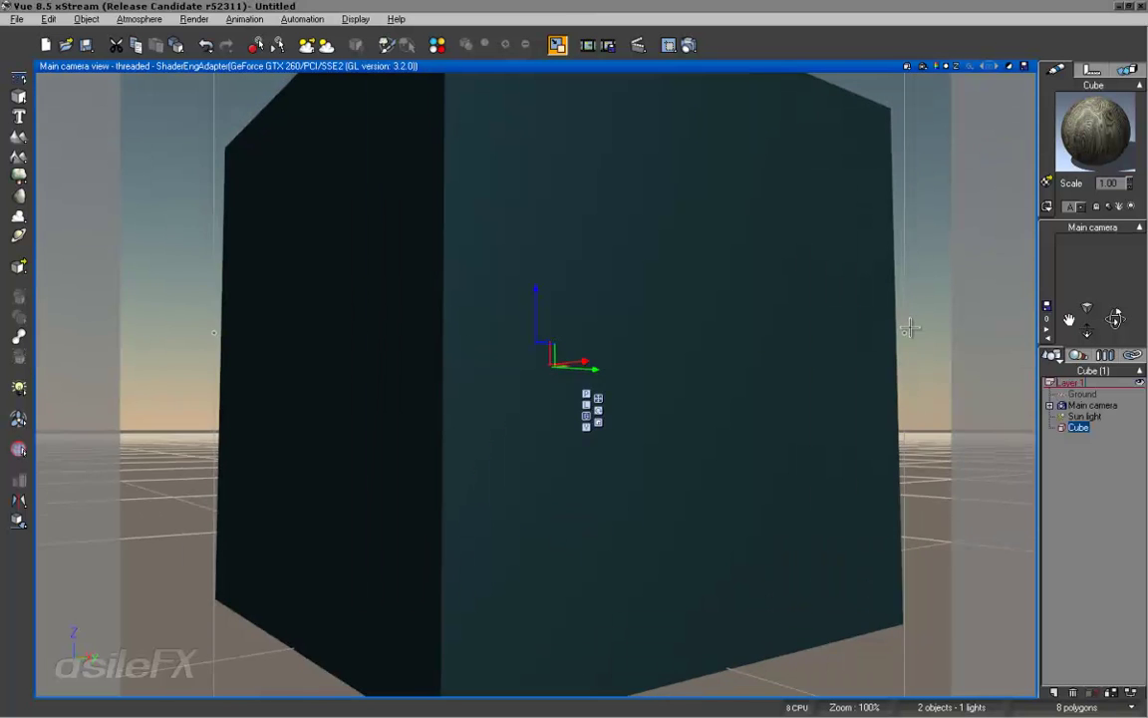
Reframe the main camera to show more of the cube's shaded side, and render the scene.
right_drag(909, 327, 957, 312)
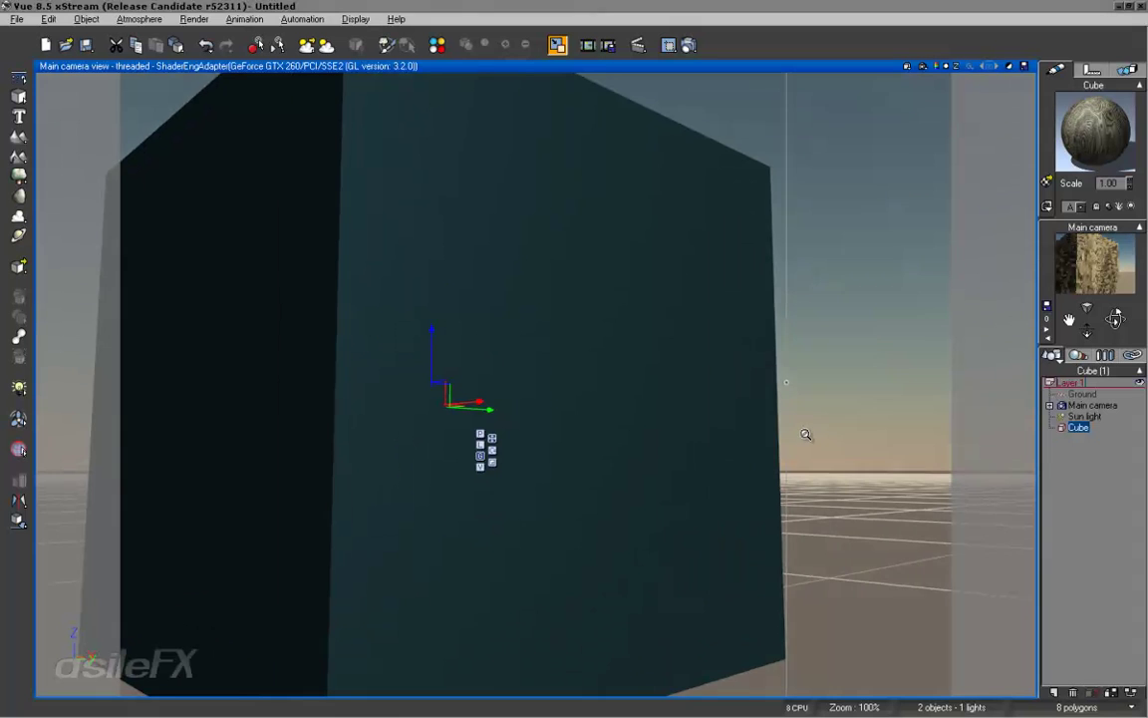
right_drag(806, 434, 741, 344)
key(ctrl+F9)
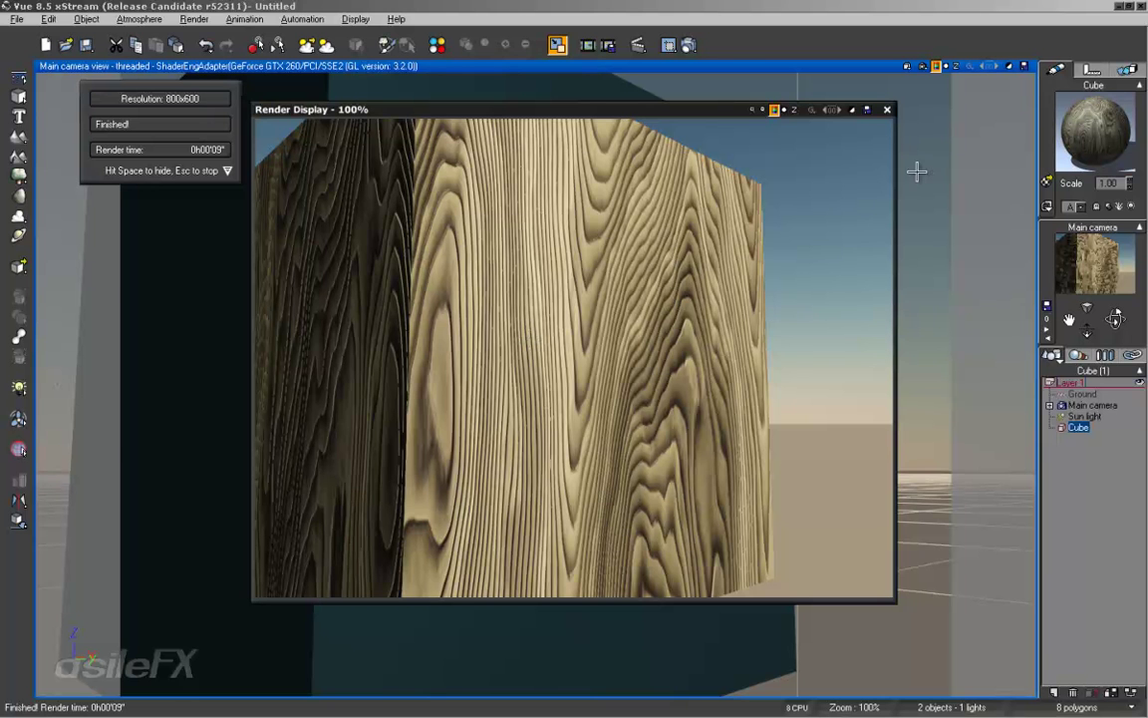
Increase the Wood material's bump depth, accept the material and render the cube.
click(886, 109)
right_click(1065, 119)
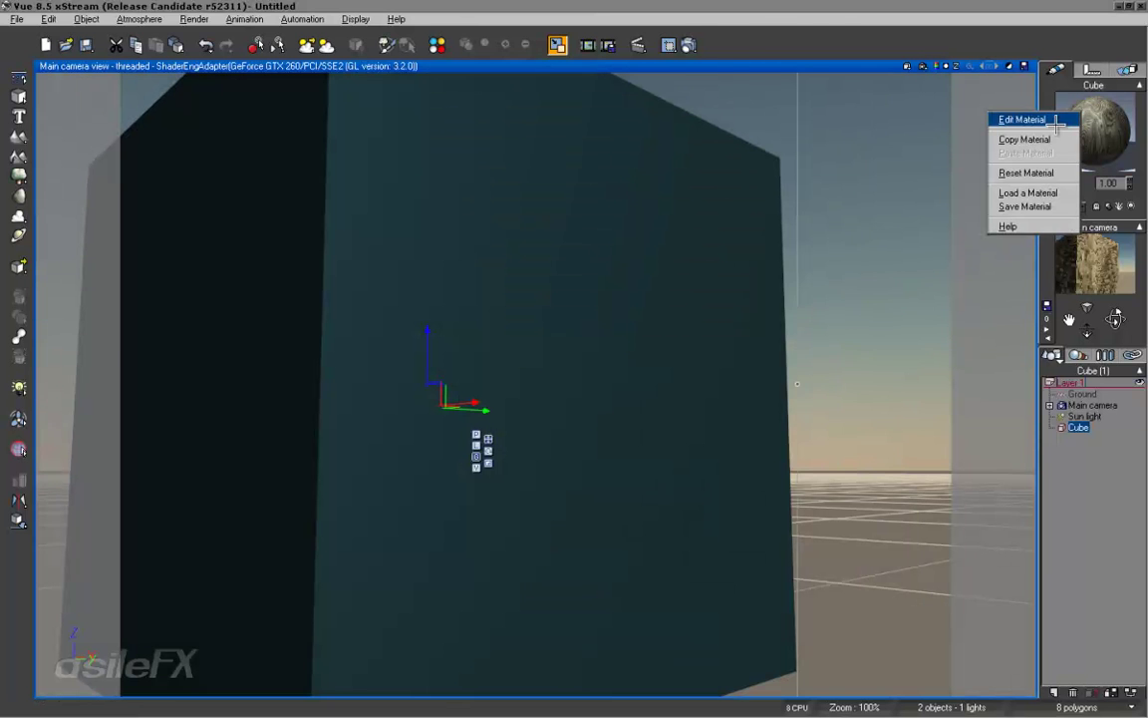
click(1007, 115)
click(481, 407)
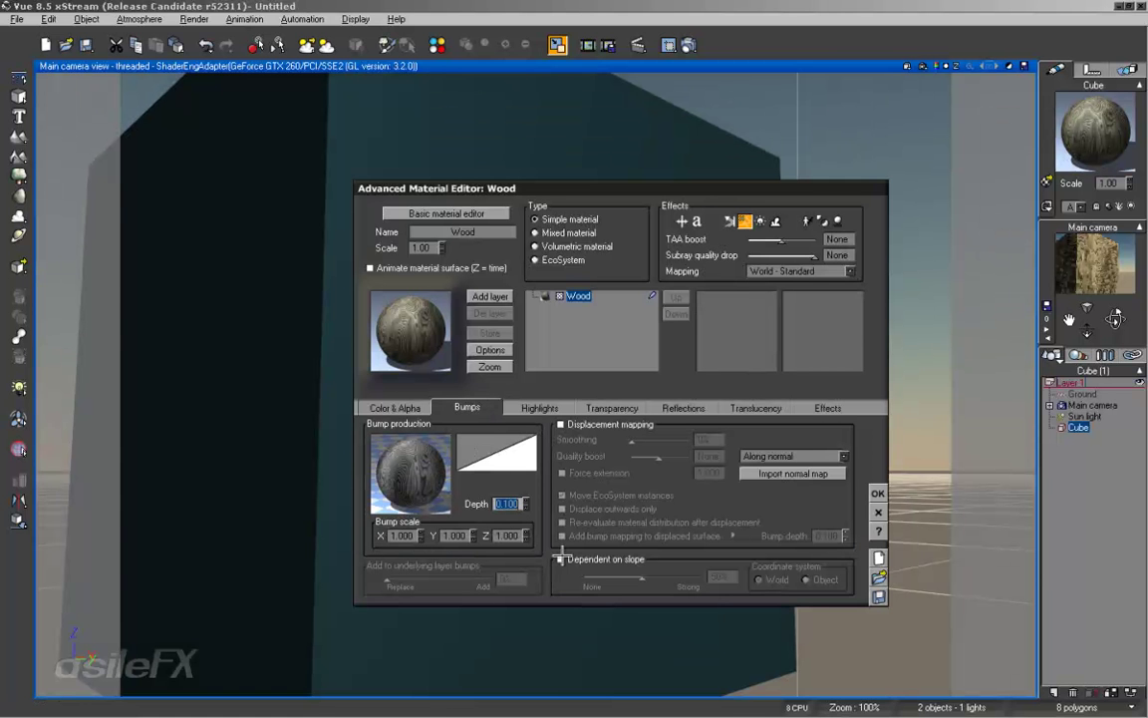
key(Return)
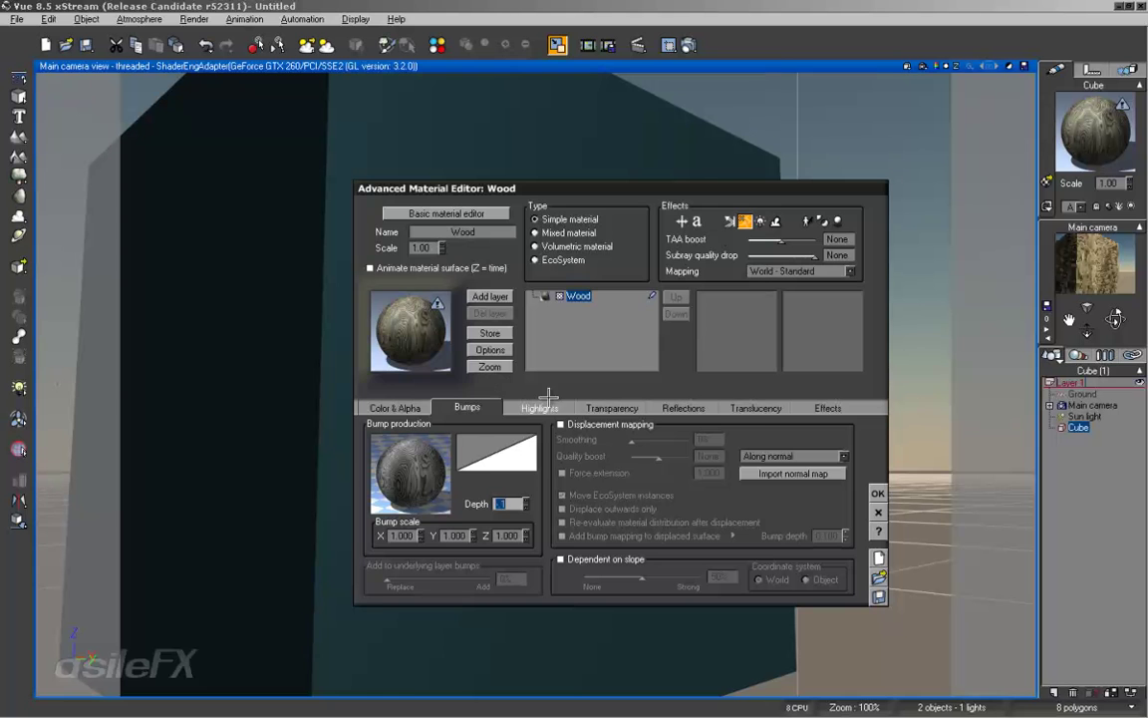
click(877, 492)
click(638, 45)
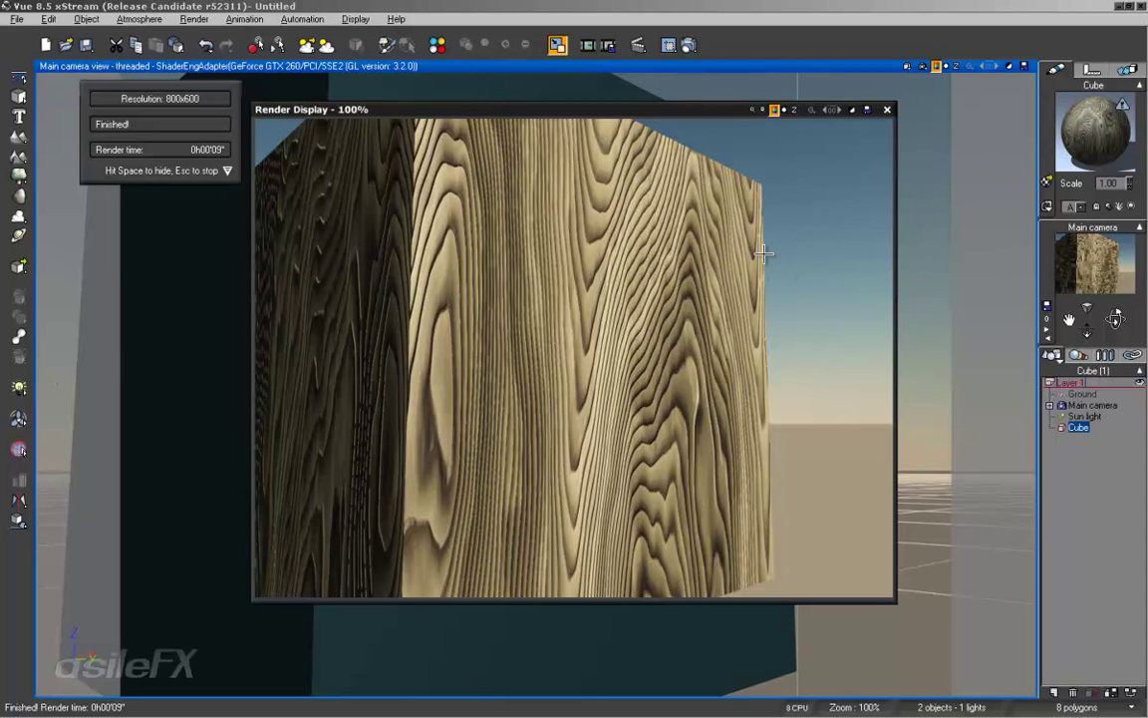
Enable variable highlights for the Wood material and open the highlight production function for editing.
key(Escape)
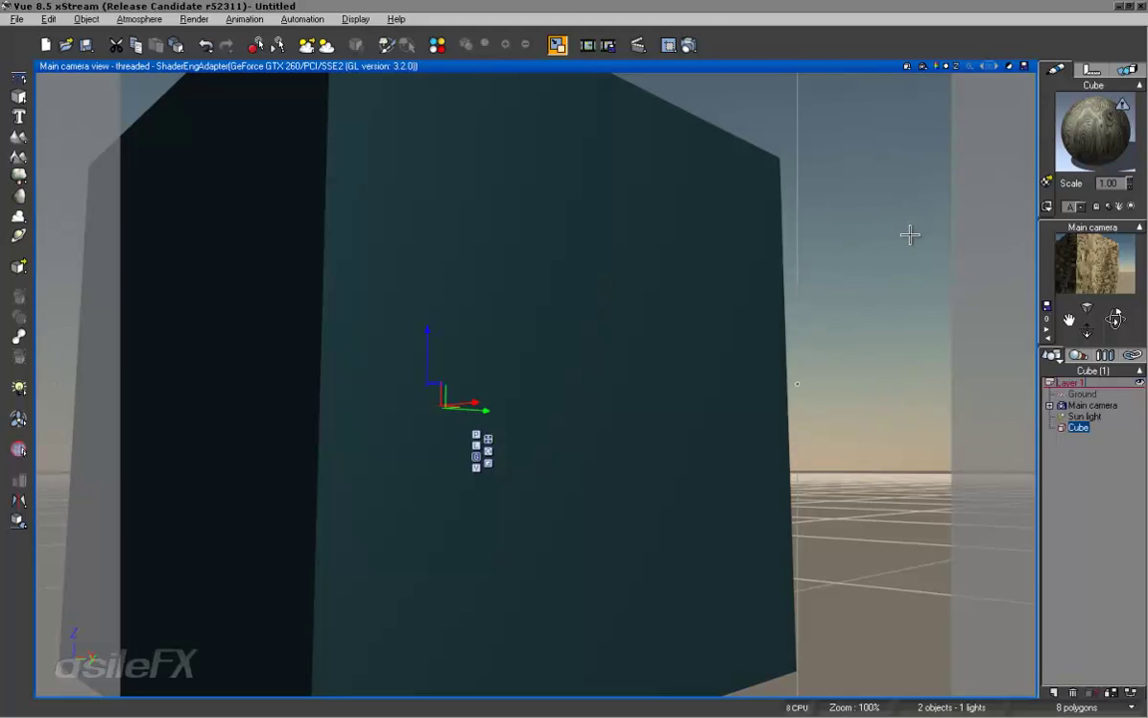
right_click(1062, 121)
click(992, 122)
right_click(436, 479)
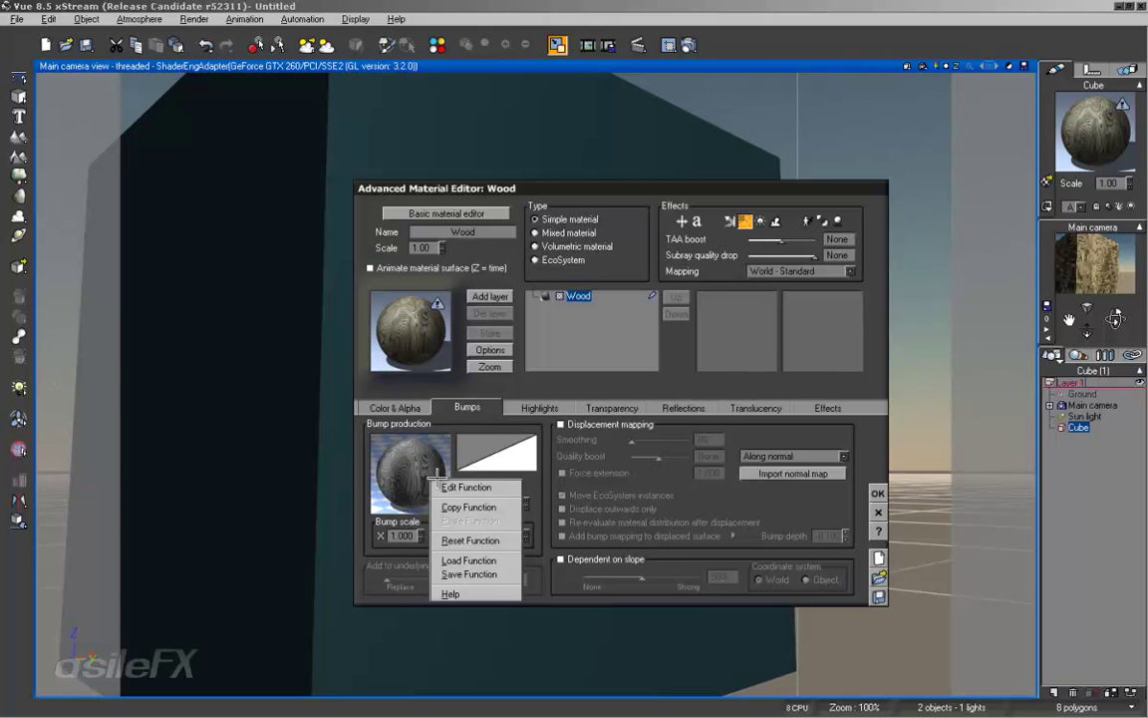
click(539, 408)
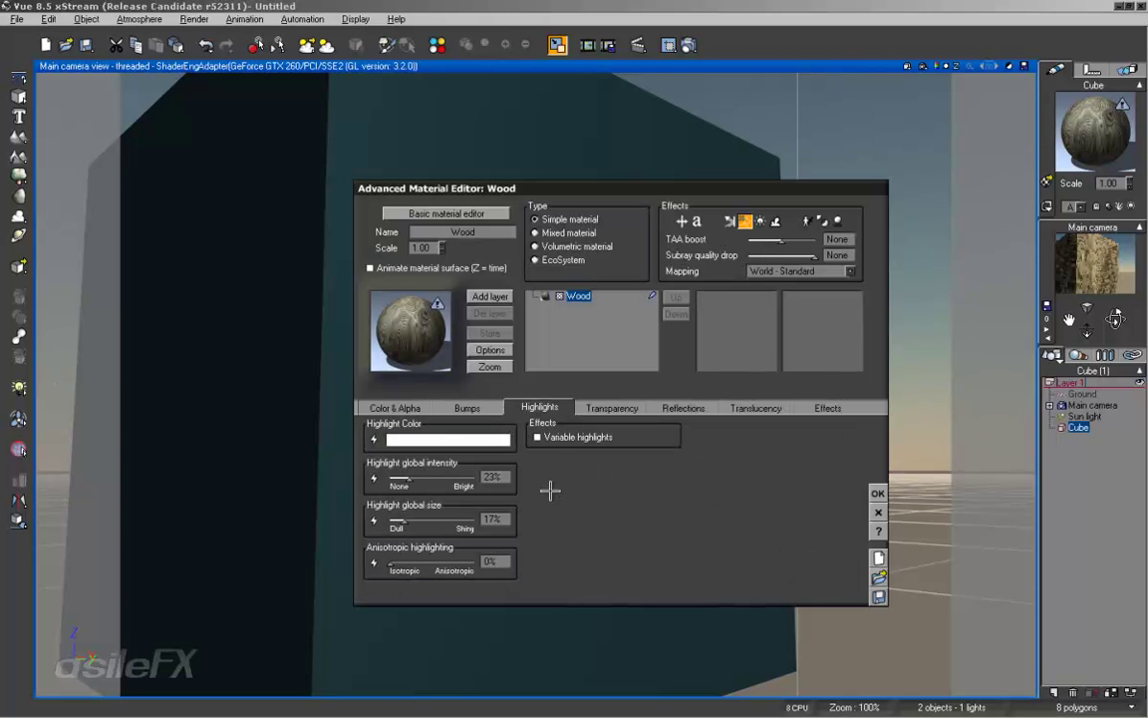
click(540, 437)
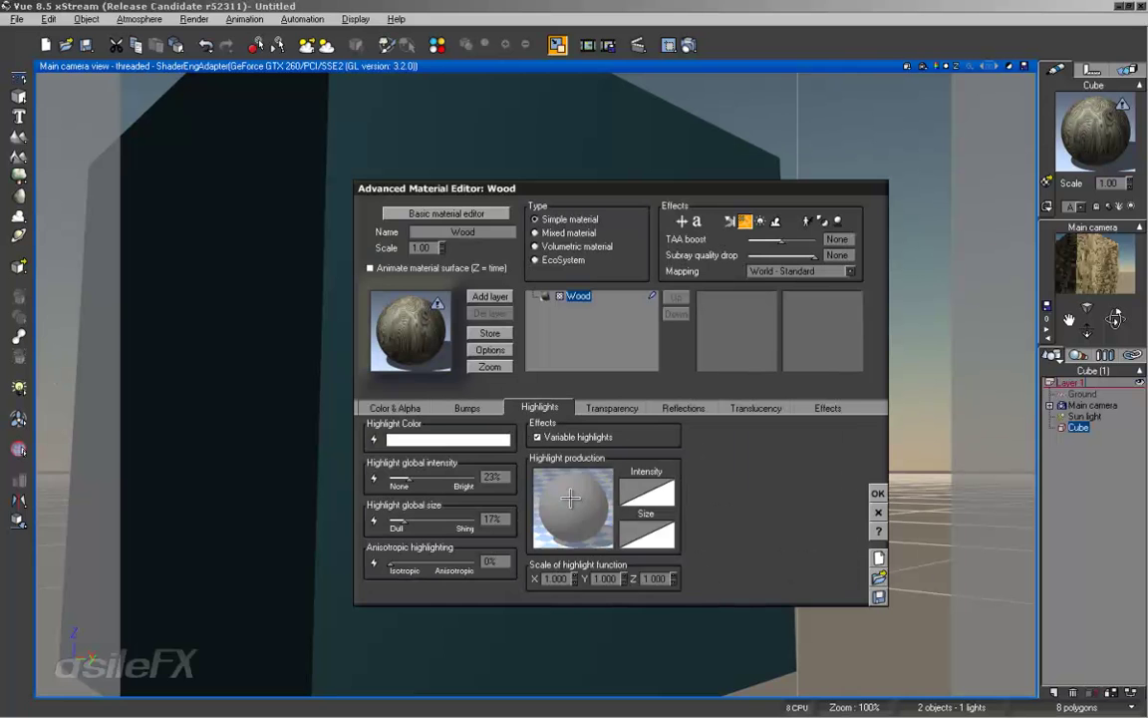
right_click(576, 498)
click(590, 505)
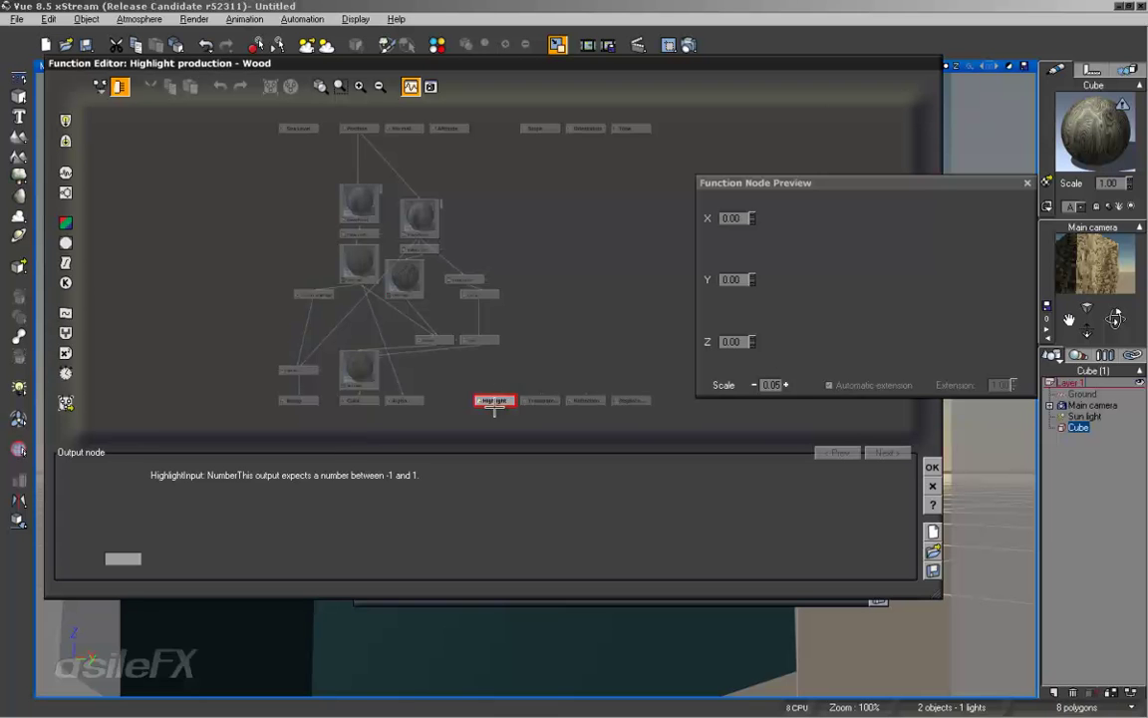
Reposition the Color to Brightness node and connect its output to the Highlight output.
scroll(459, 361, up, 4)
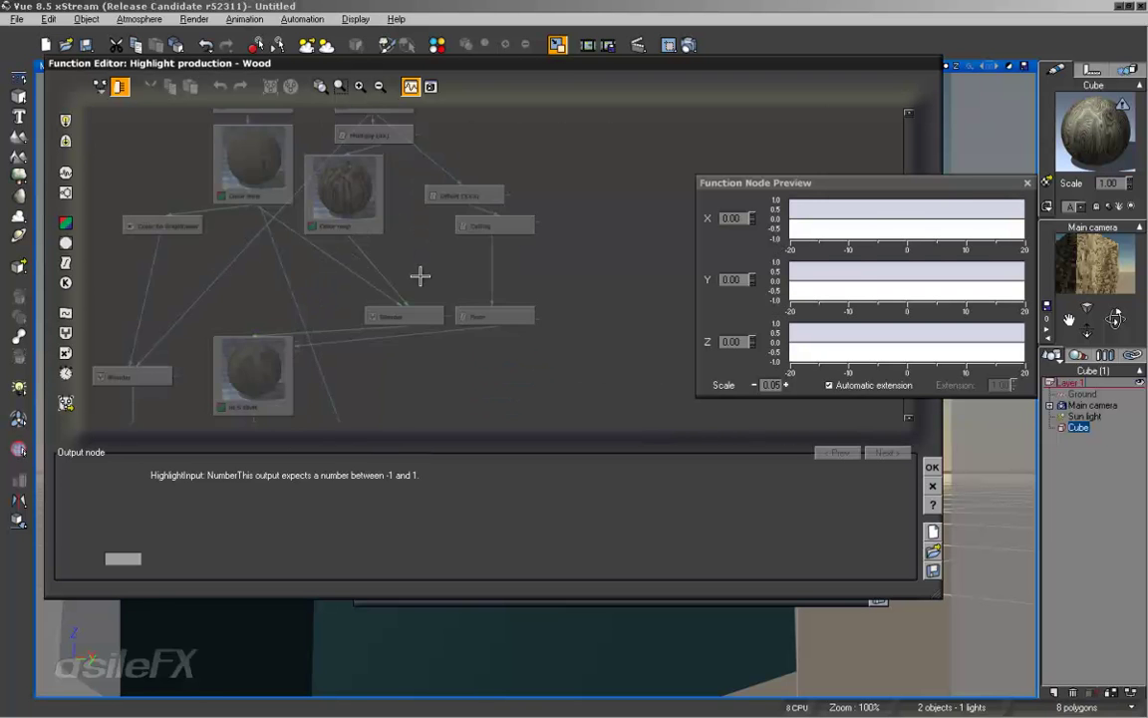
click(480, 273)
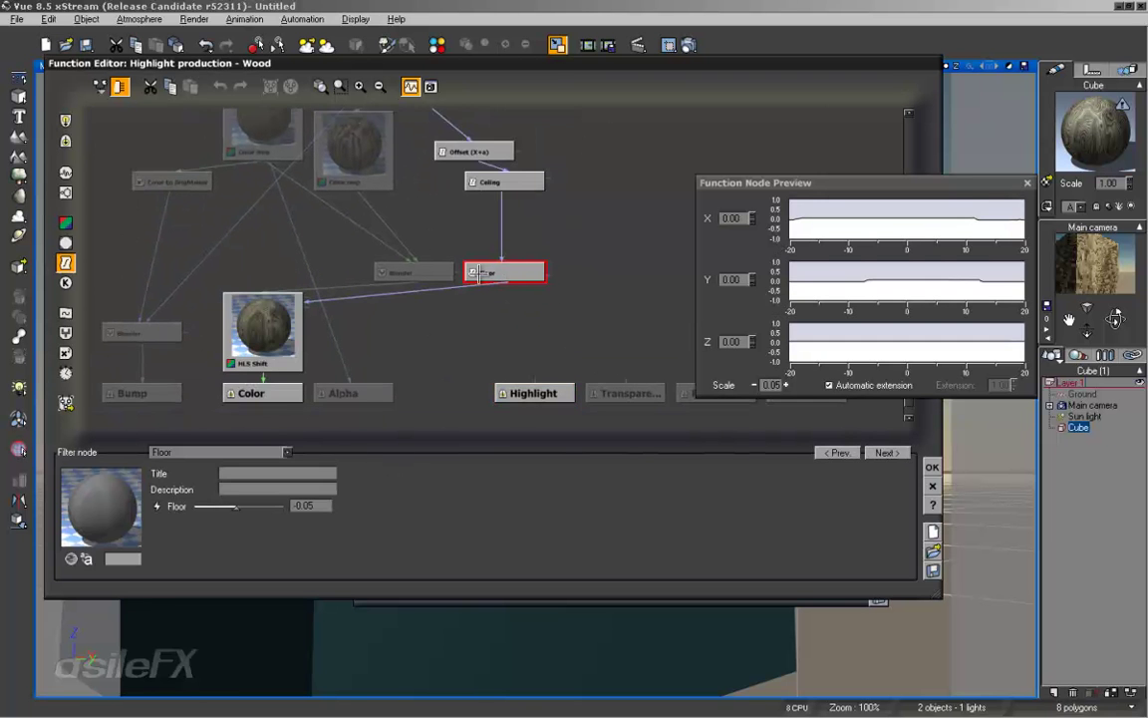
click(403, 160)
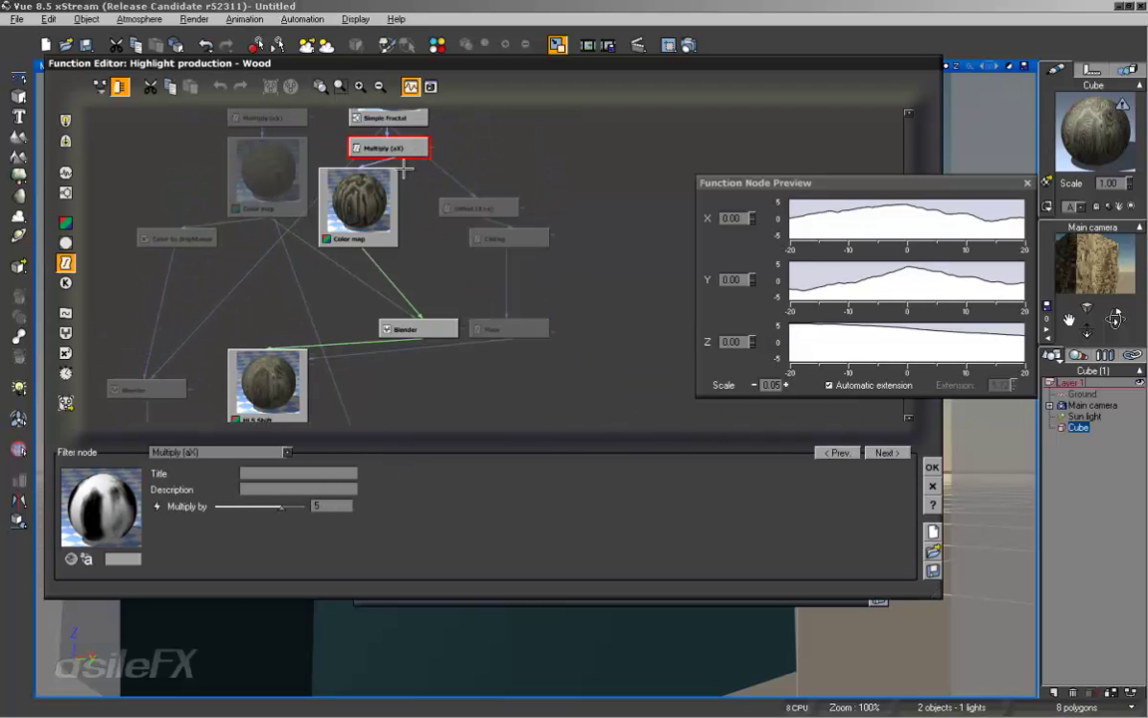
right_drag(536, 342, 478, 301)
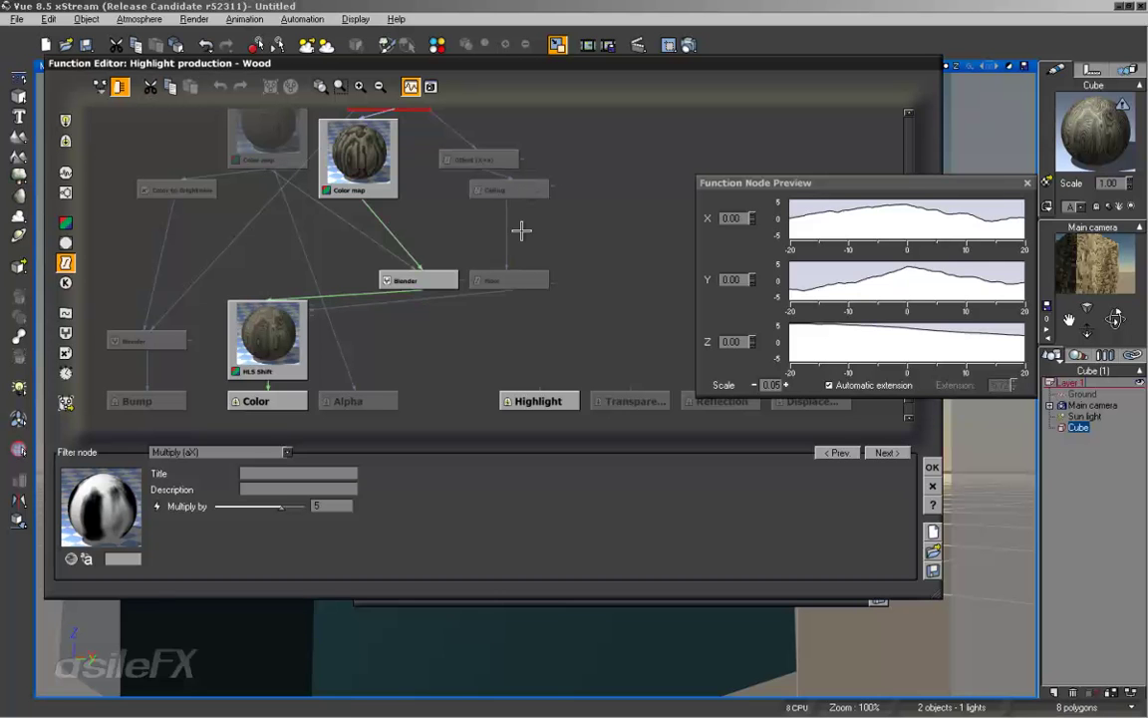
click(167, 190)
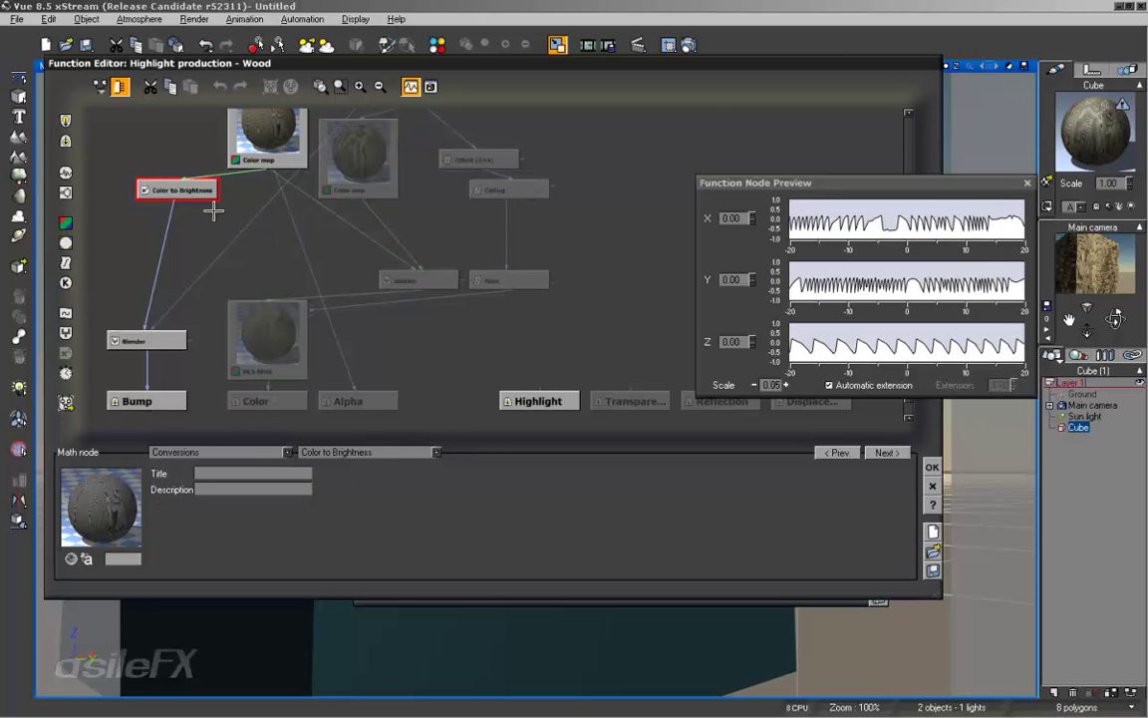
drag(210, 199, 241, 229)
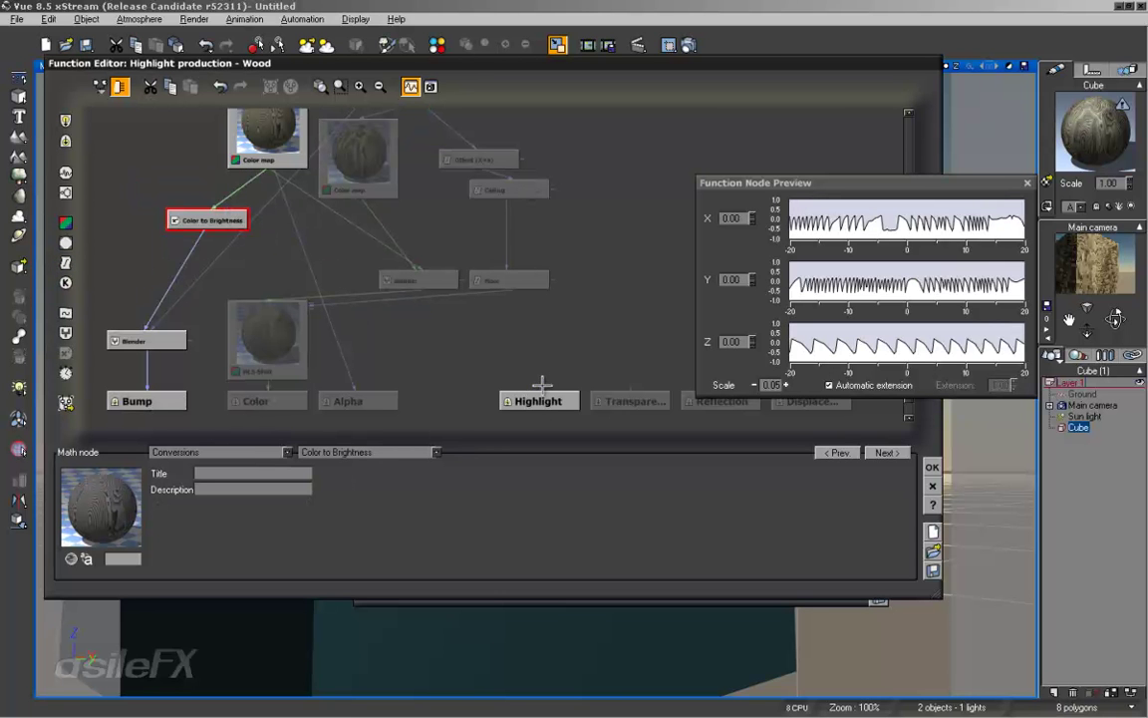
drag(538, 383, 210, 221)
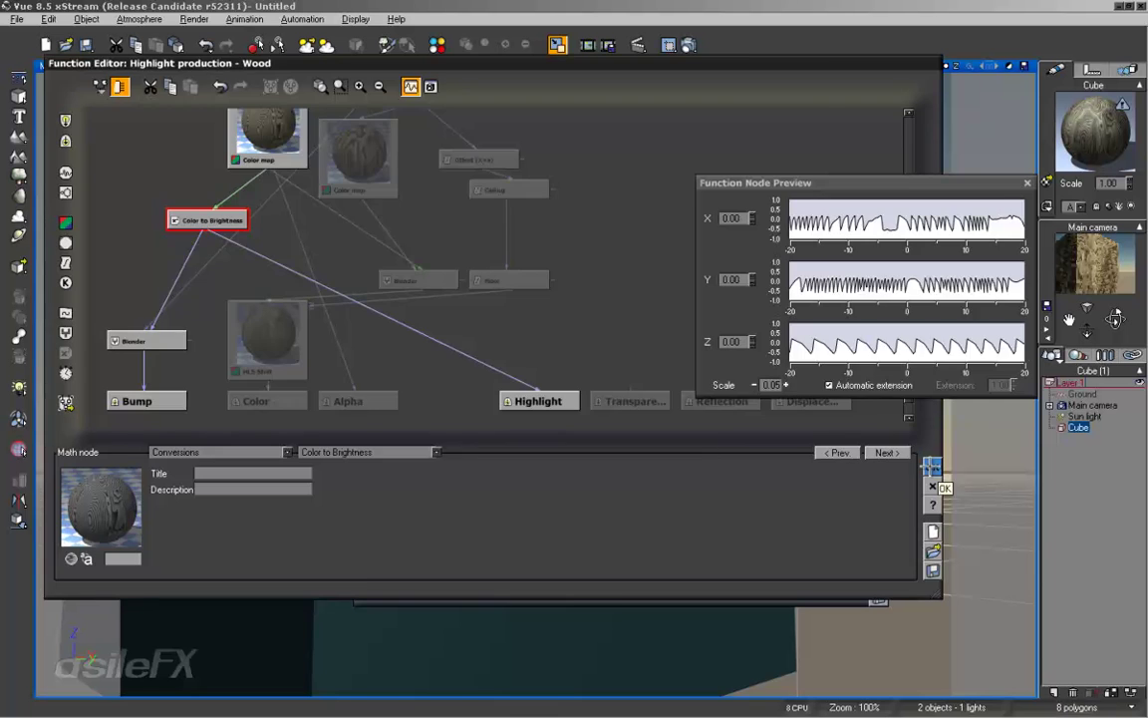
Accept the highlight function and the Wood material, and render the cube.
click(931, 466)
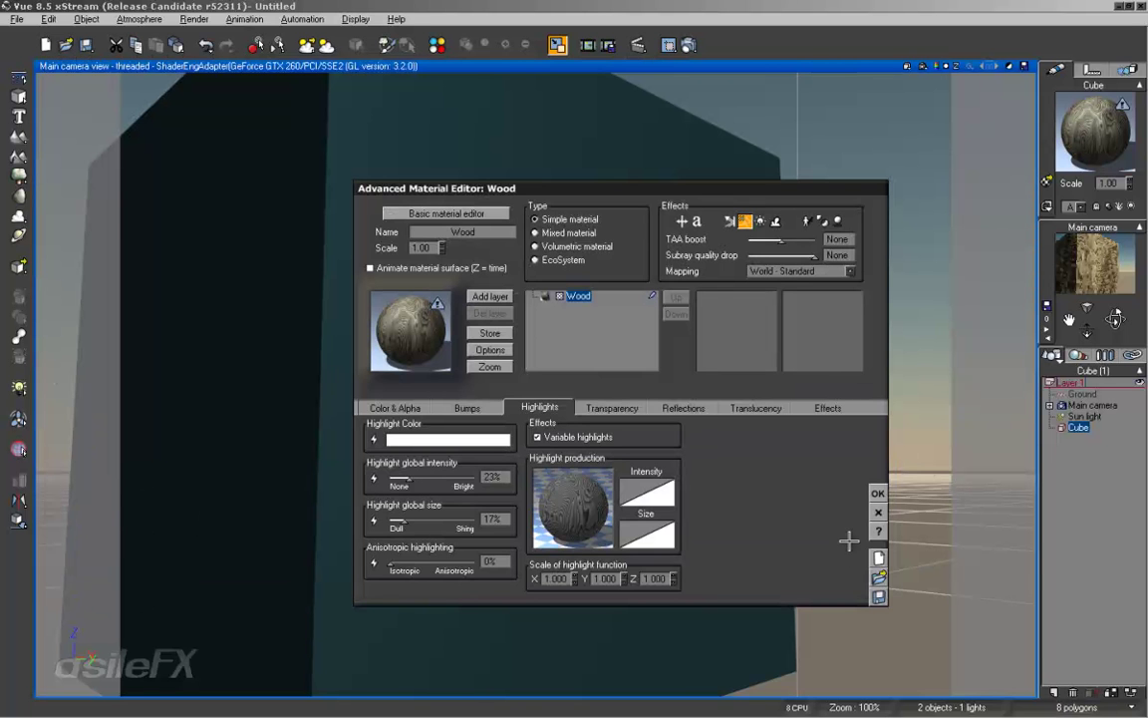
click(875, 492)
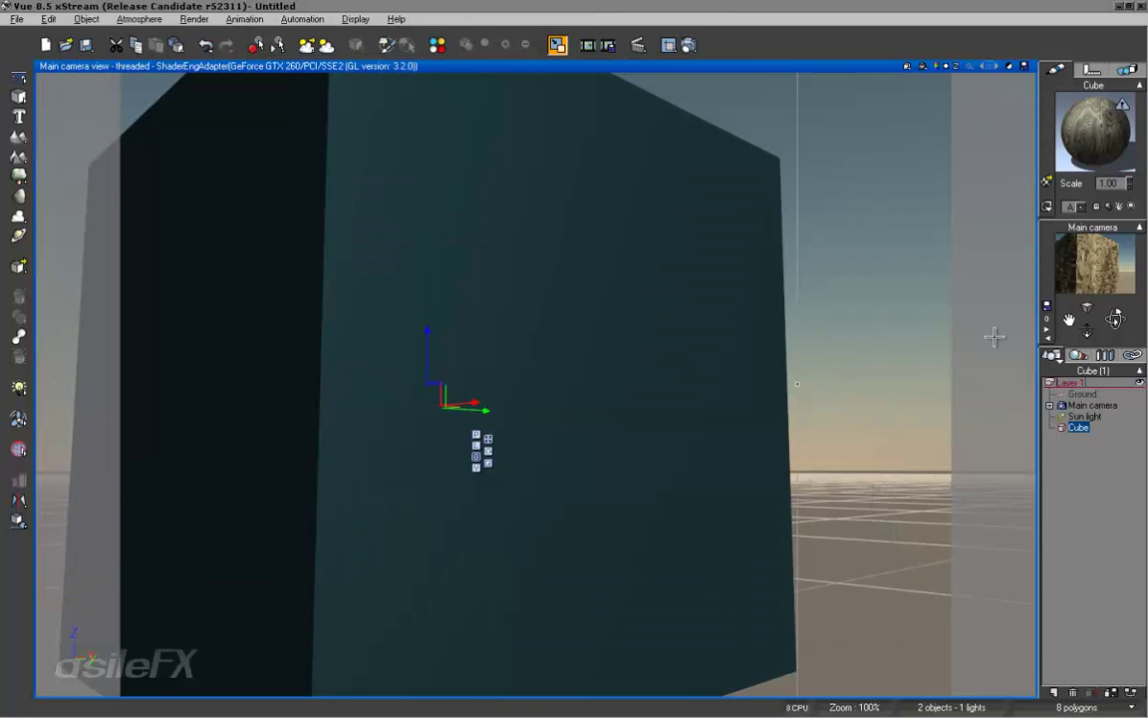
click(19, 450)
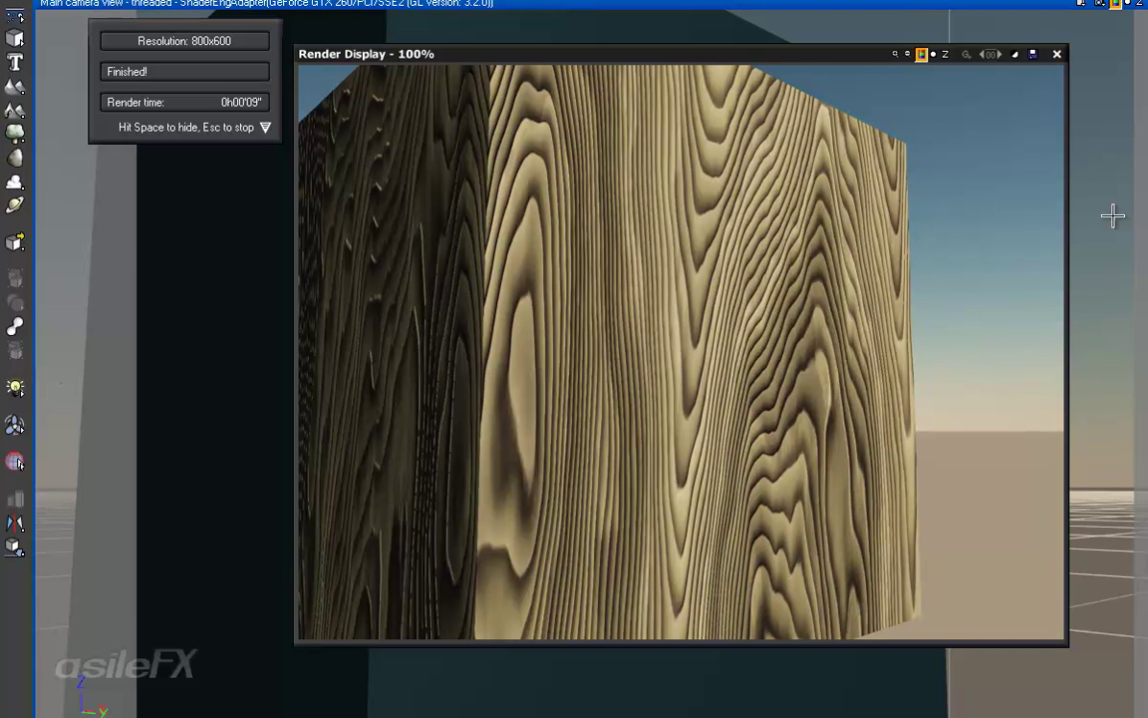
Set the Wood material's overall color to a dark reddish brown and render the cube.
click(1055, 54)
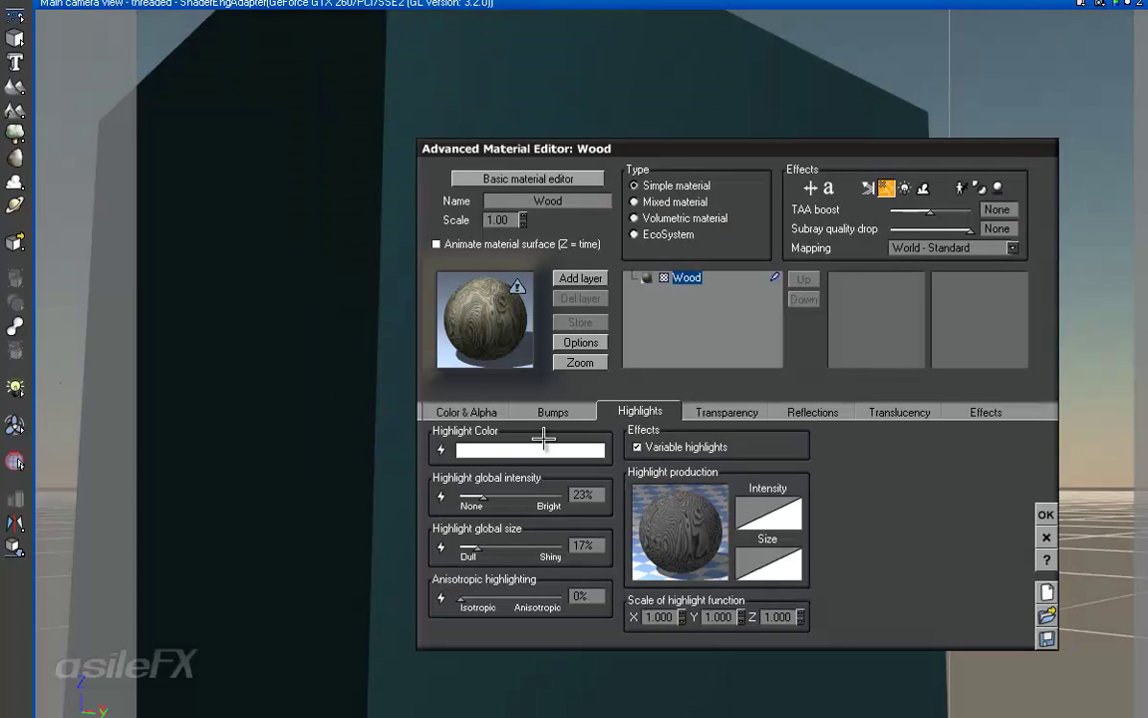
click(458, 410)
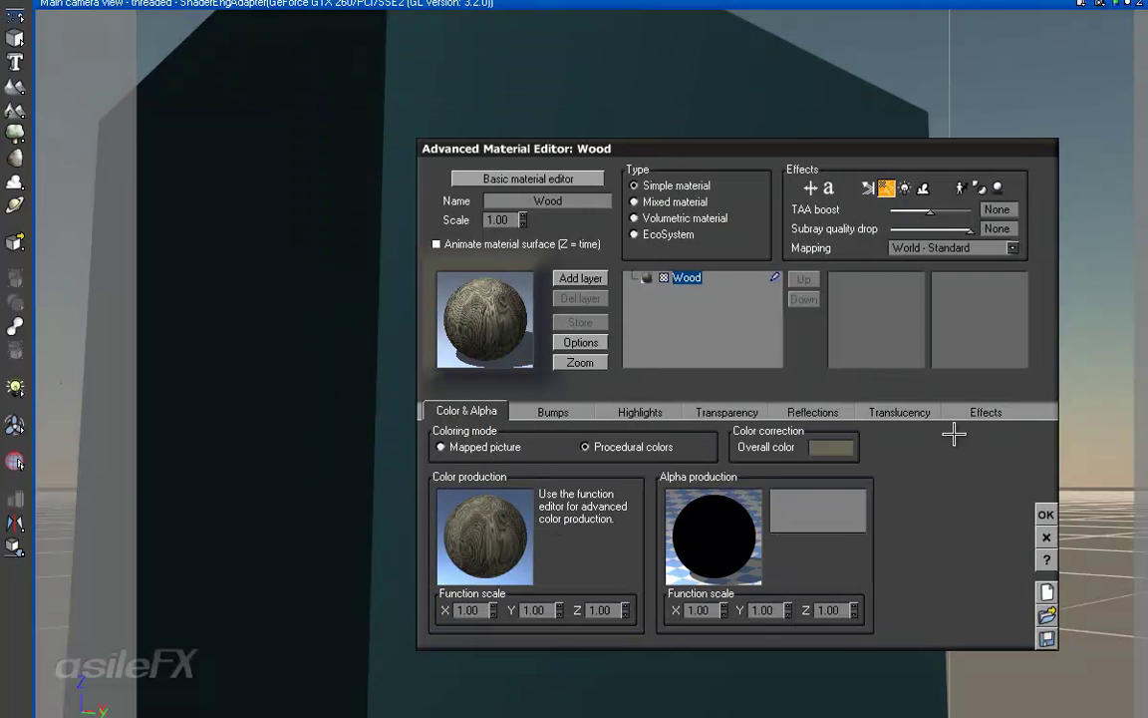
right_click(832, 447)
click(865, 462)
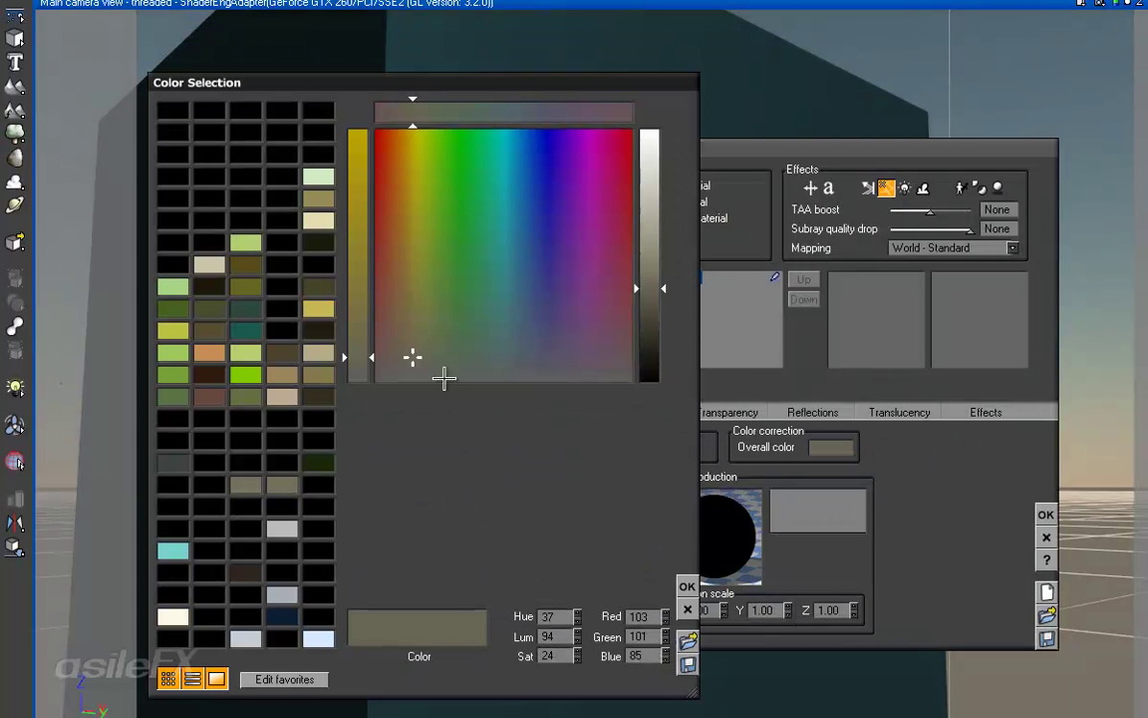
click(397, 360)
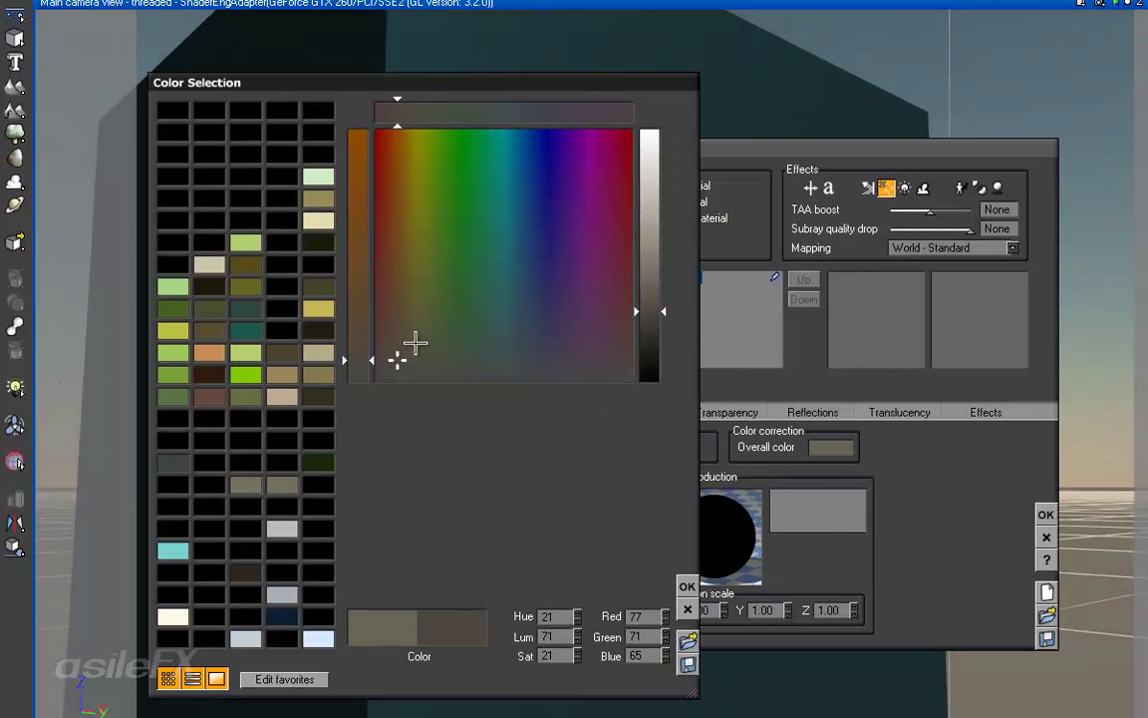
mouse_move(389, 344)
mouse_down()
mouse_move(384, 357)
mouse_move(396, 334)
mouse_up()
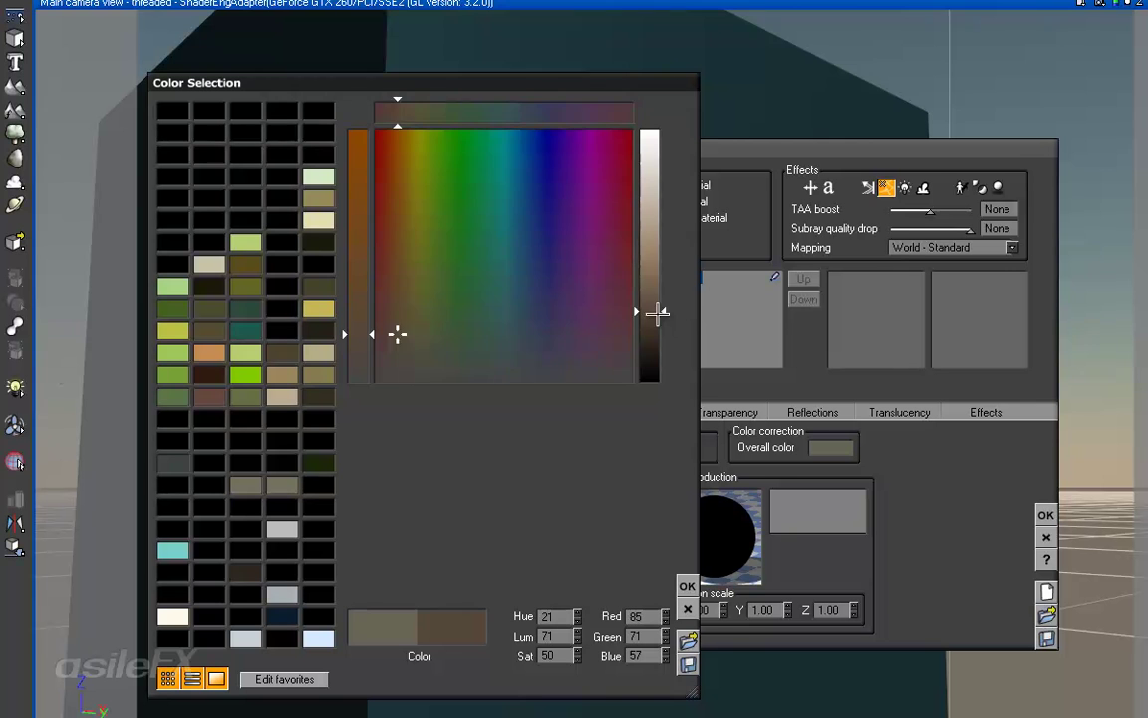
drag(656, 313, 656, 321)
mouse_move(413, 313)
mouse_down()
mouse_move(380, 320)
mouse_move(400, 318)
mouse_move(390, 318)
mouse_up()
click(686, 586)
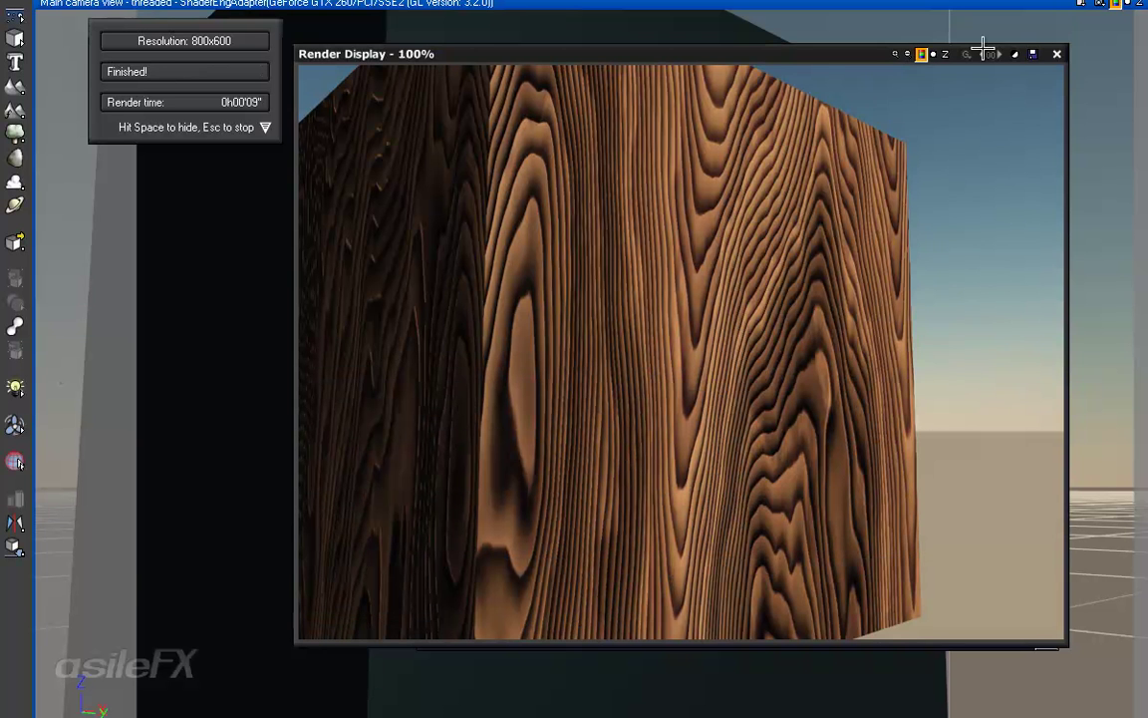
Change the overall color to a lighter brown with red 142, green 102 and blue 79.
click(1054, 55)
right_click(837, 447)
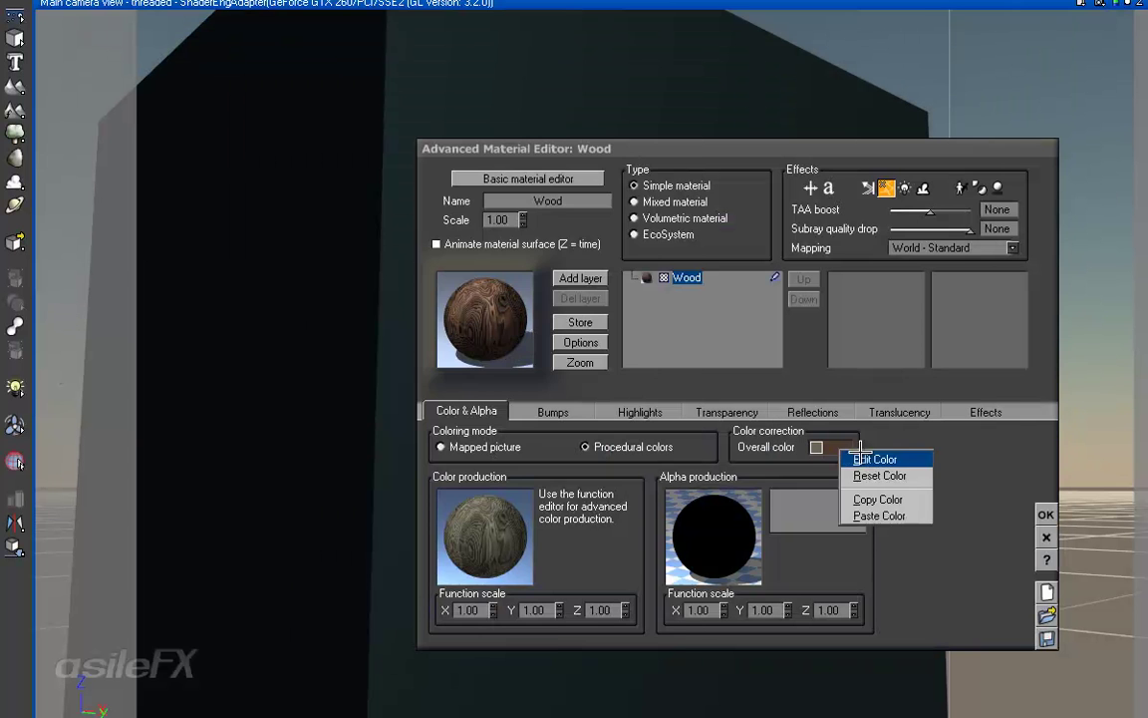
click(902, 459)
click(351, 277)
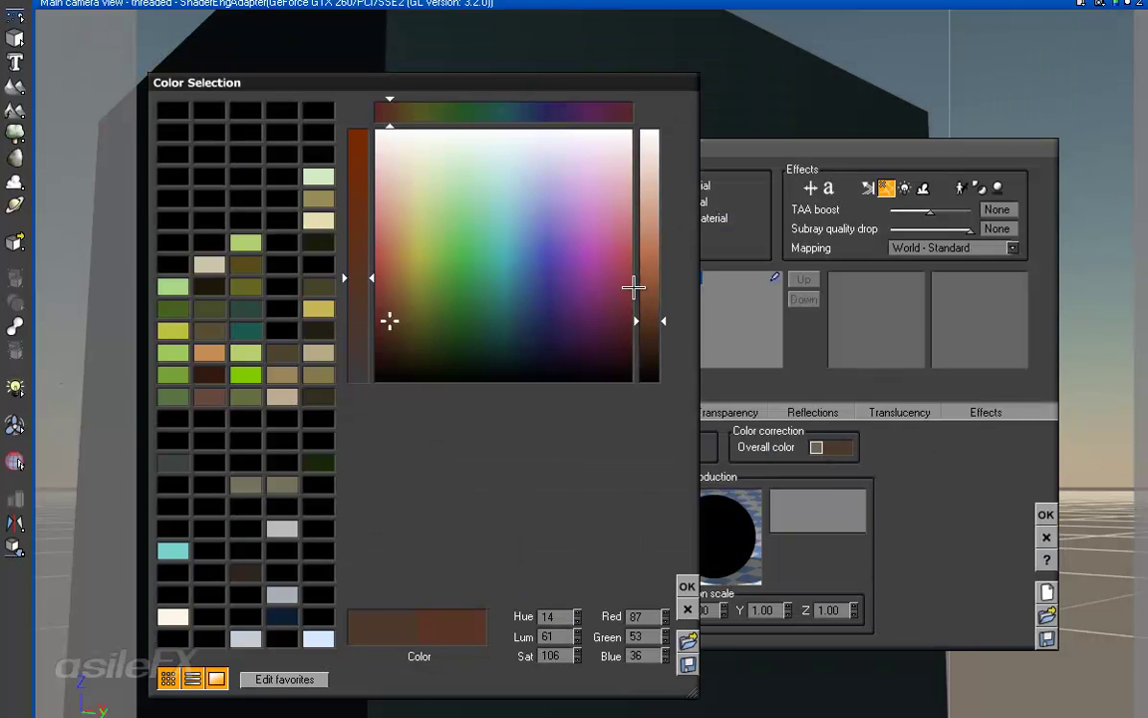
click(635, 277)
click(353, 310)
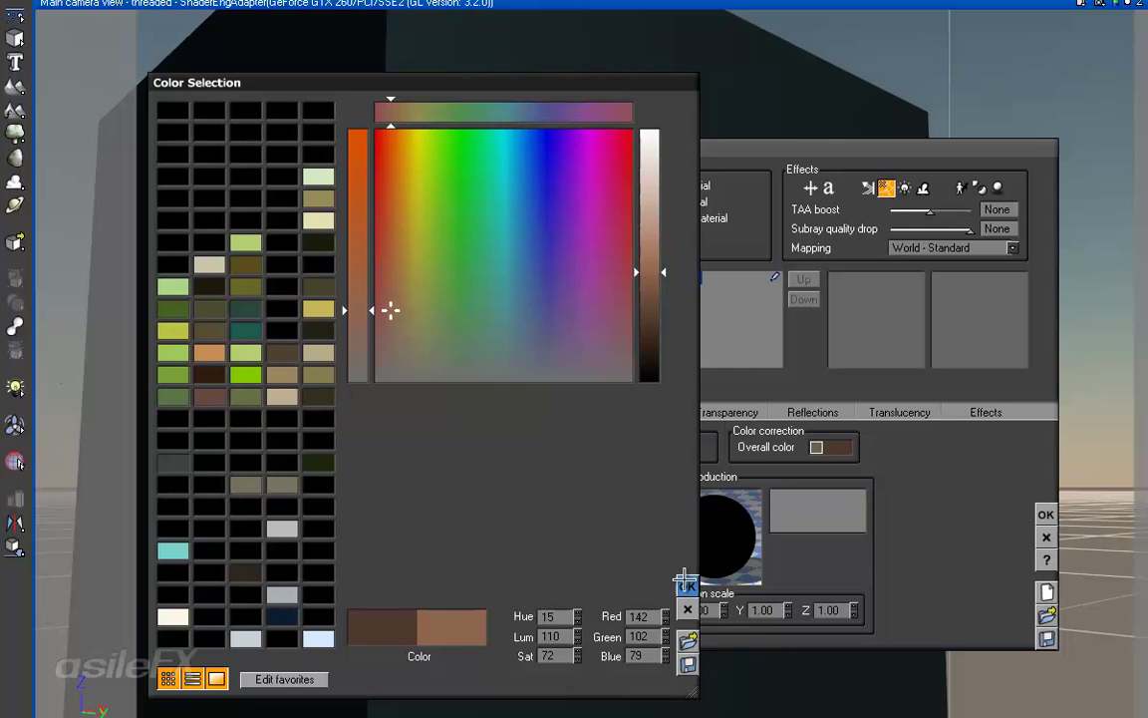
click(685, 581)
Render the cube to check the brown color, and set the material's Diffuse lighting to 60%.
click(986, 411)
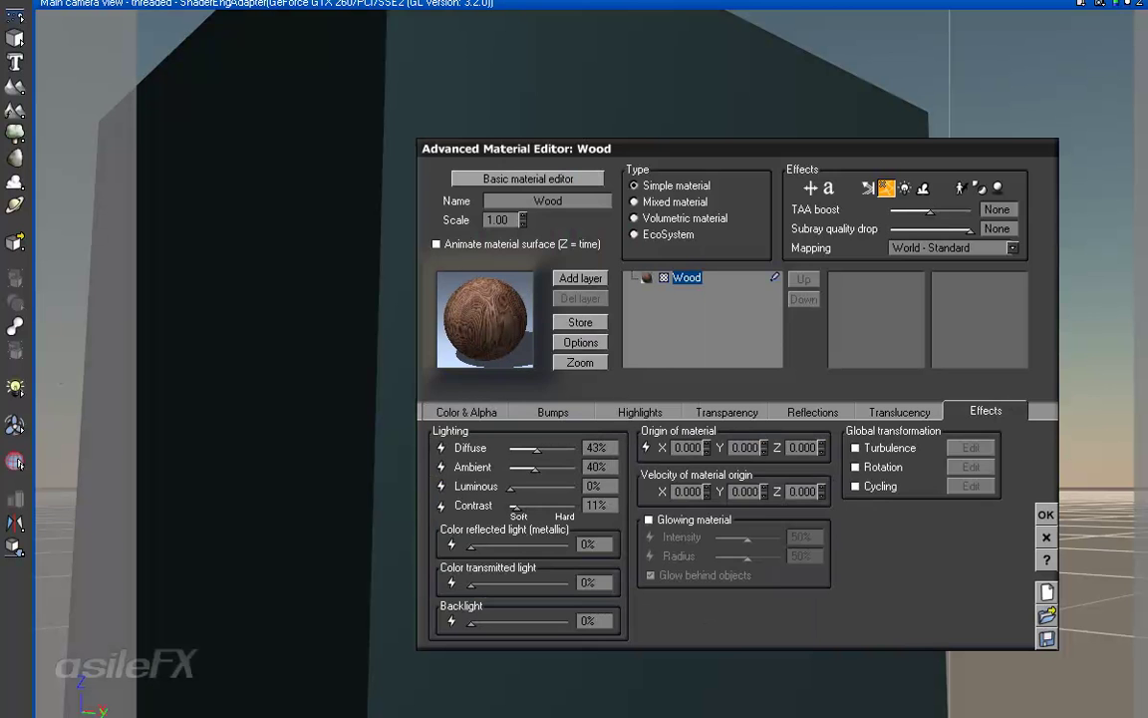
key(F9)
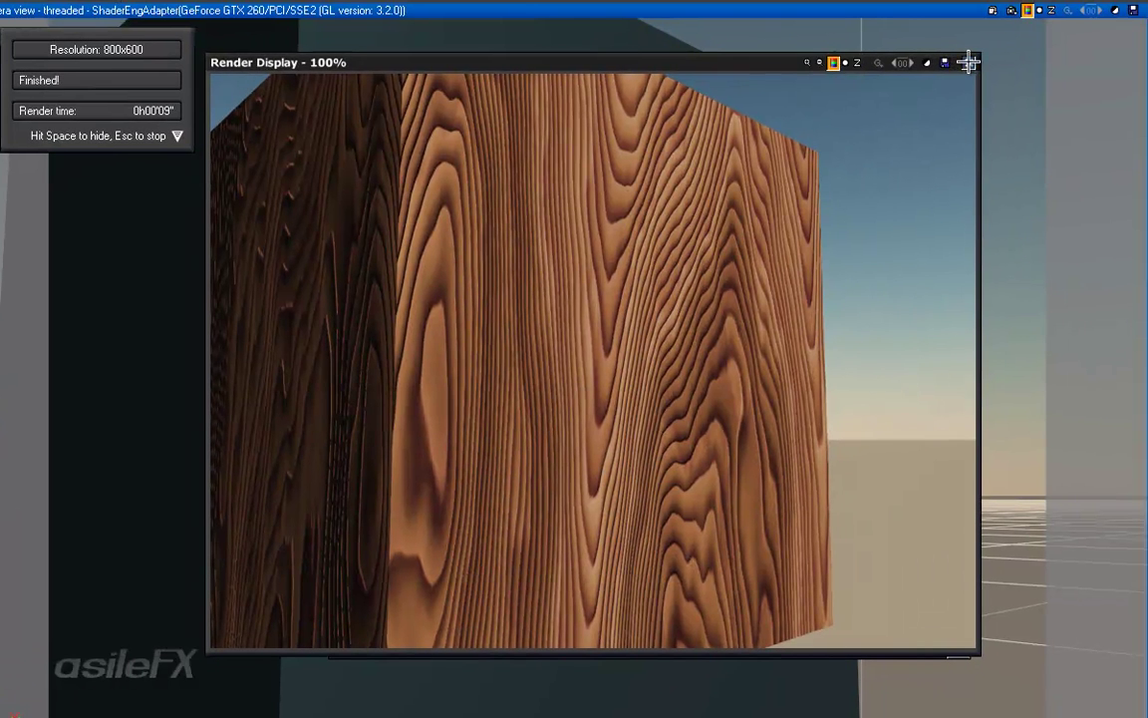
click(969, 61)
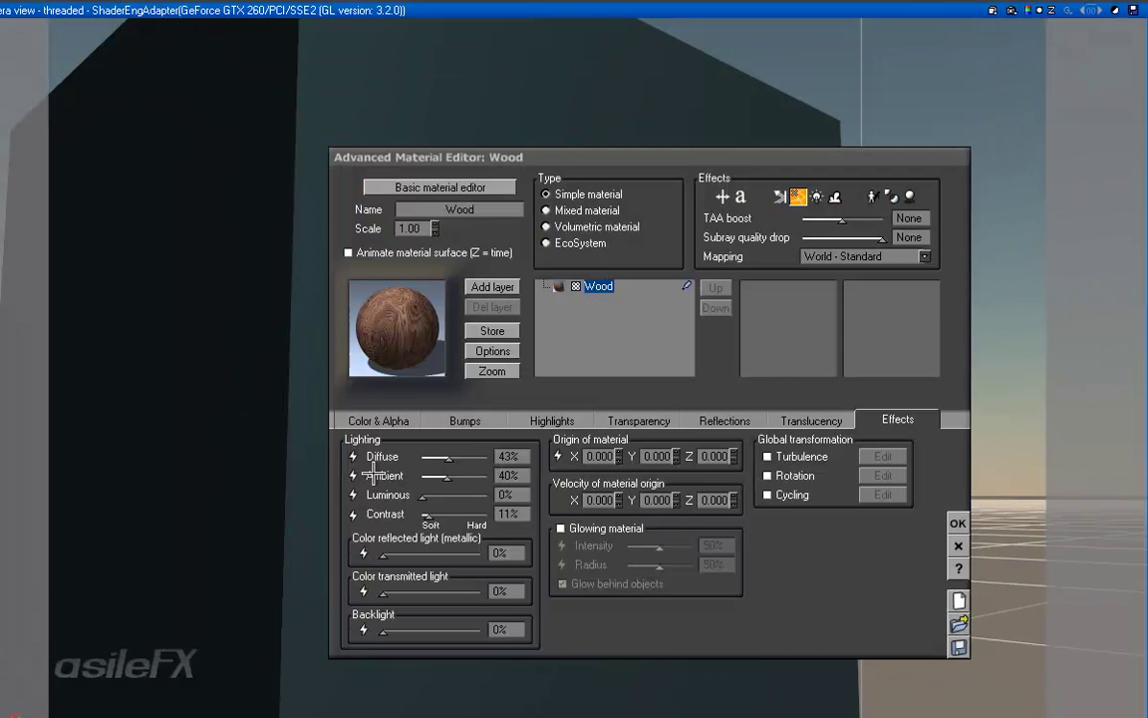
click(508, 455)
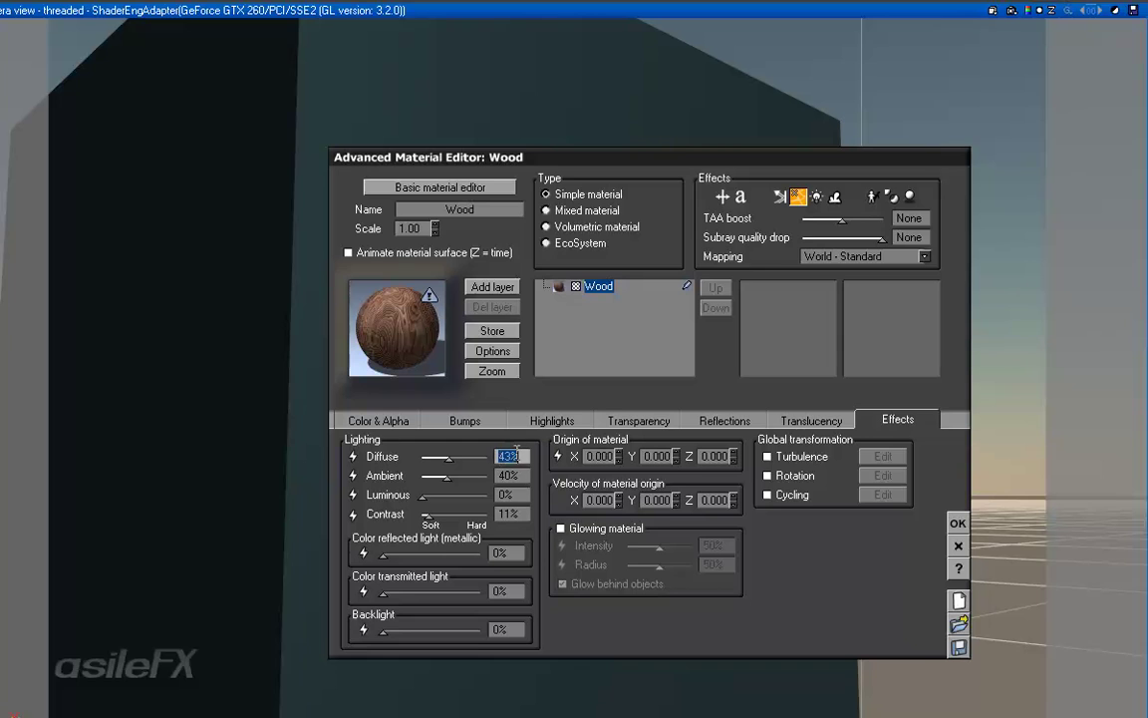
text(60)
key(Return)
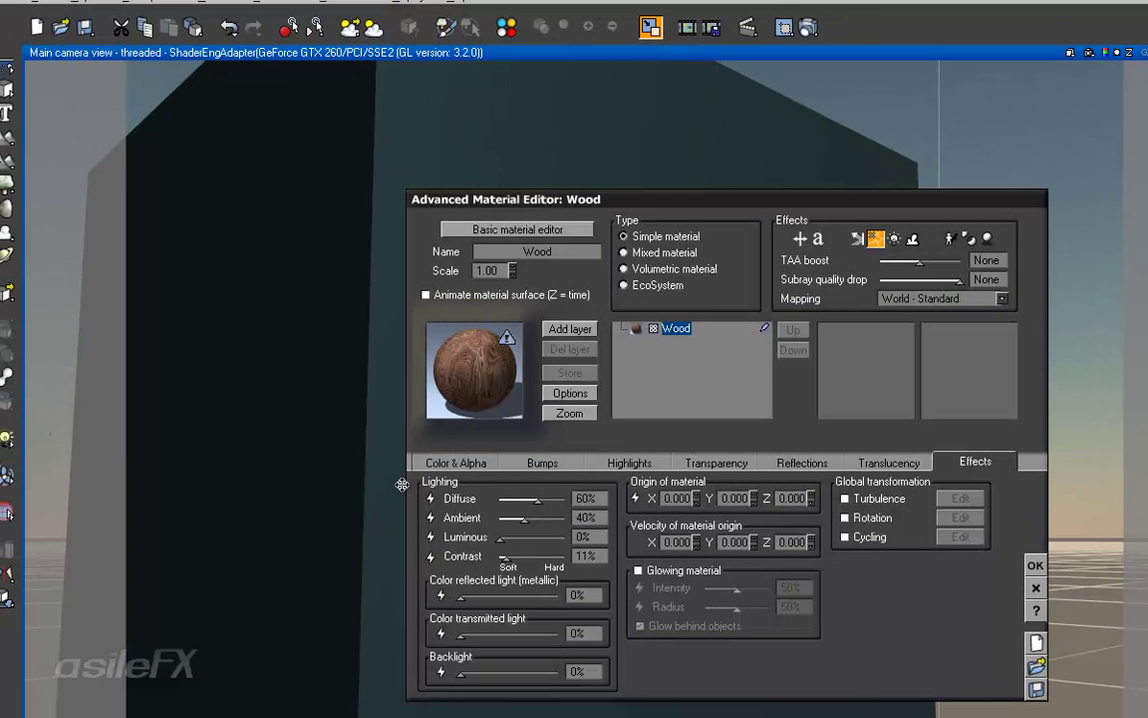
Reset the Wood material's overall color correction.
click(423, 462)
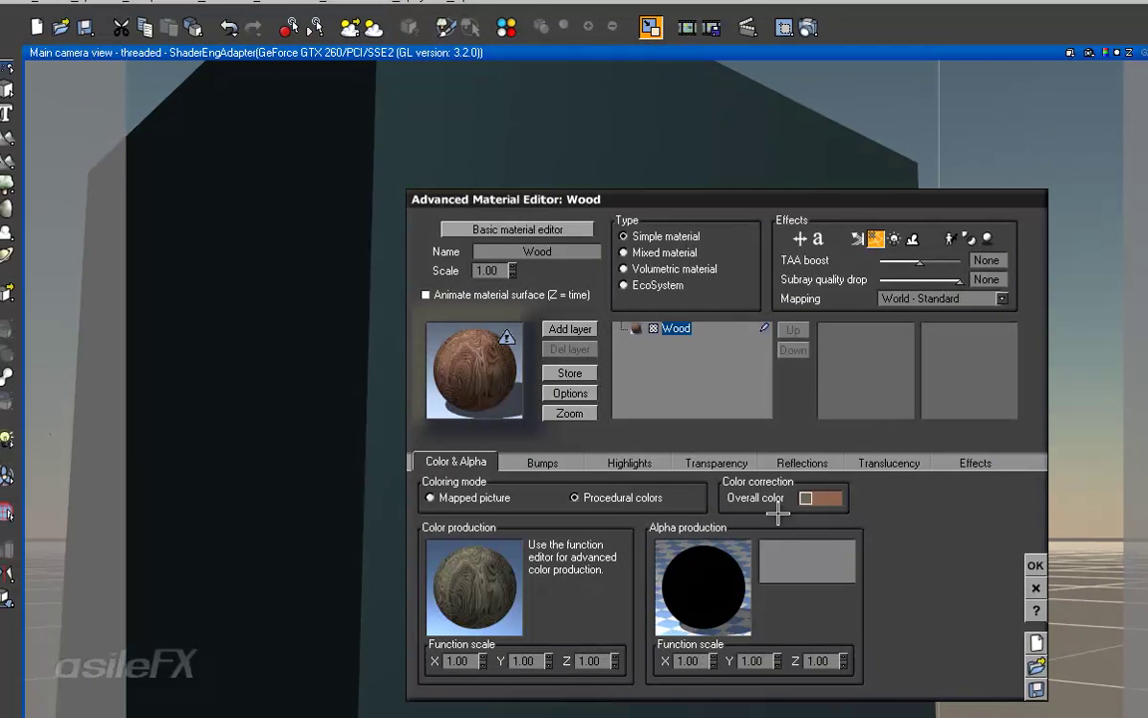
right_click(810, 497)
click(819, 522)
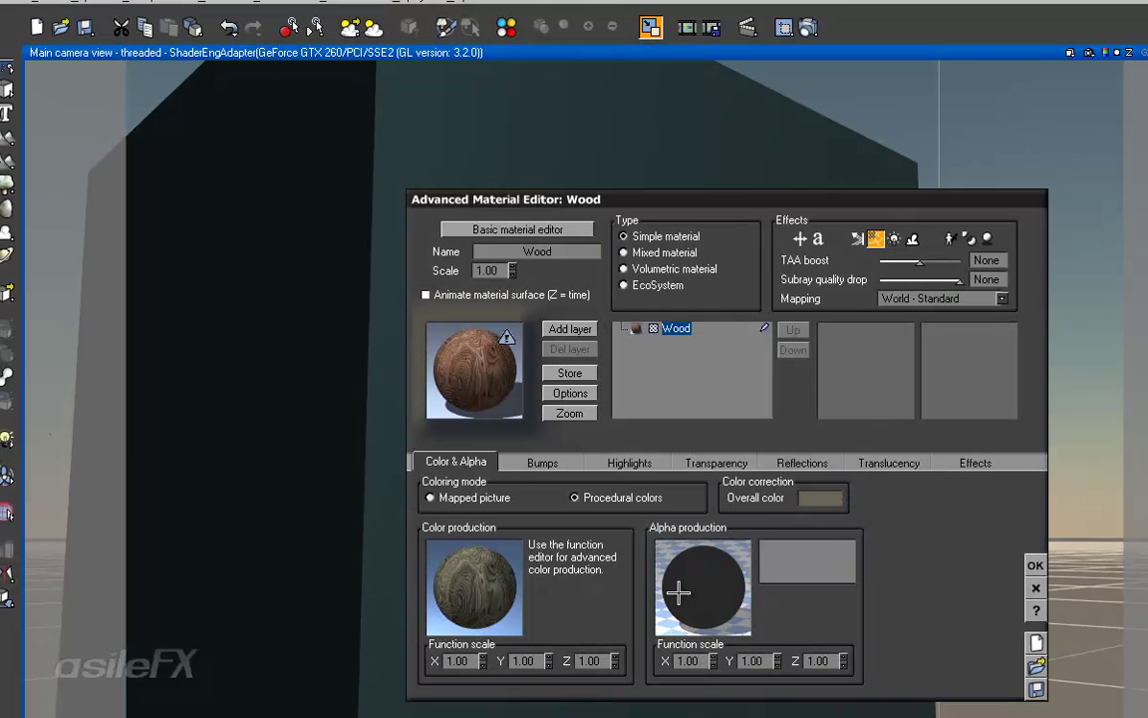
Try a hue shift of 0.421053 and a saturation shift of -0.49122 on the HLS Shift node of Wood's color function.
right_click(467, 580)
click(489, 590)
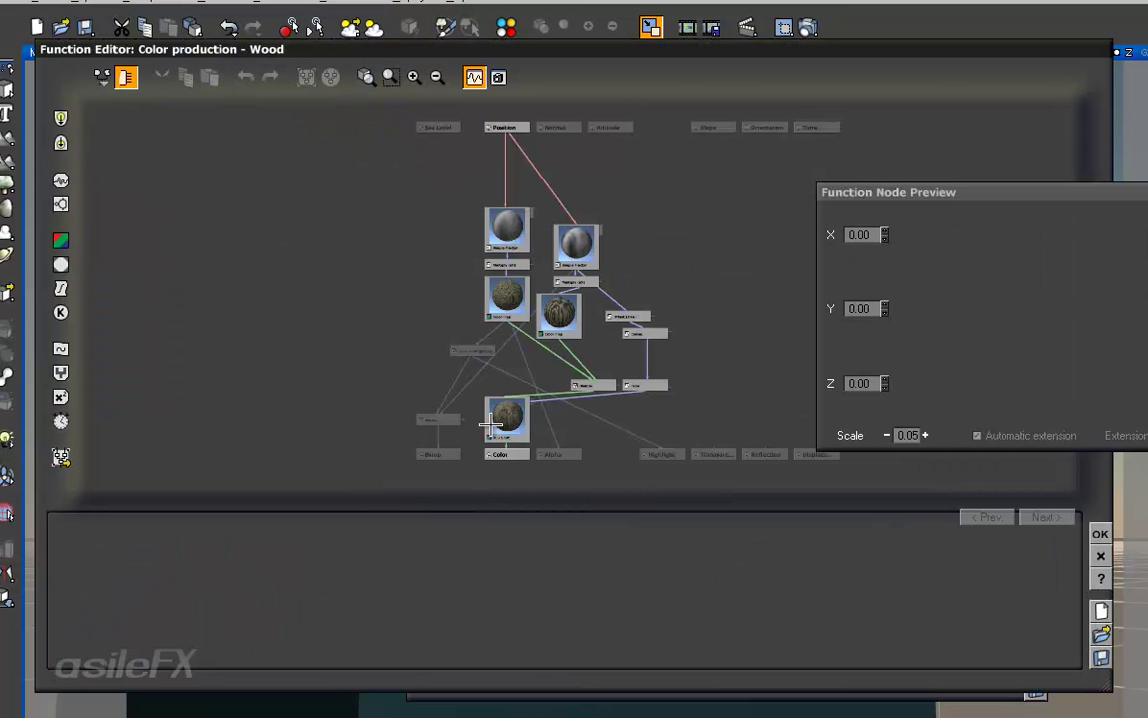
click(491, 424)
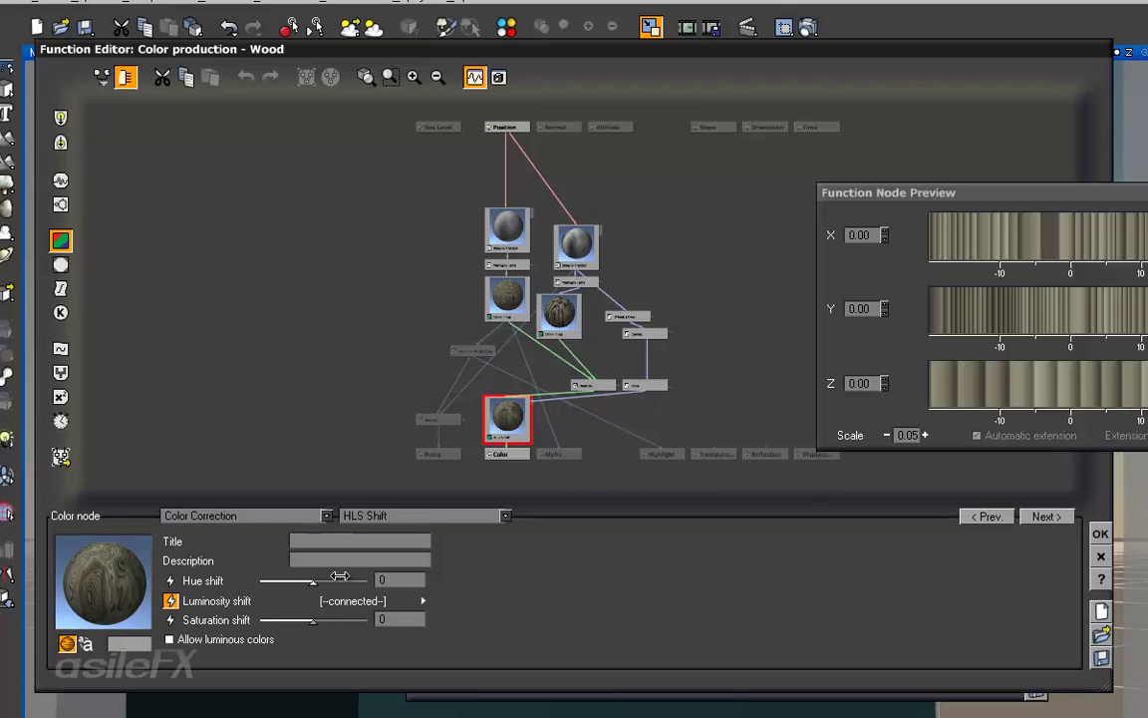
mouse_move(340, 576)
mouse_down()
mouse_move(329, 576)
mouse_move(357, 577)
mouse_up()
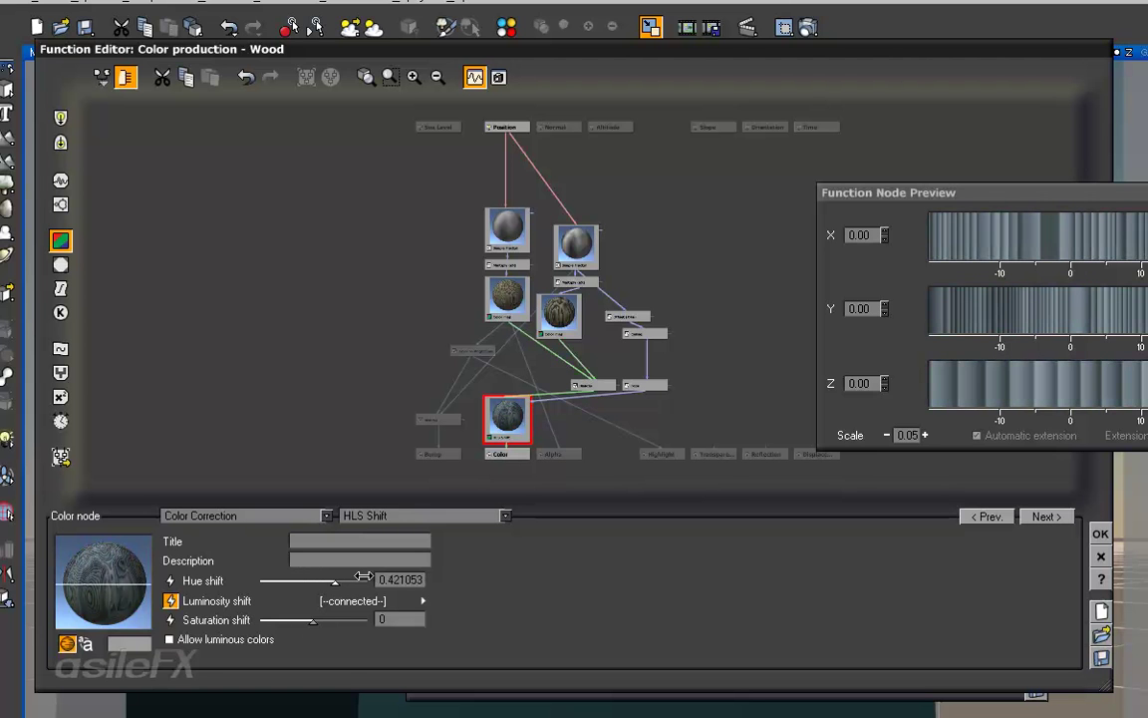
drag(312, 620, 299, 620)
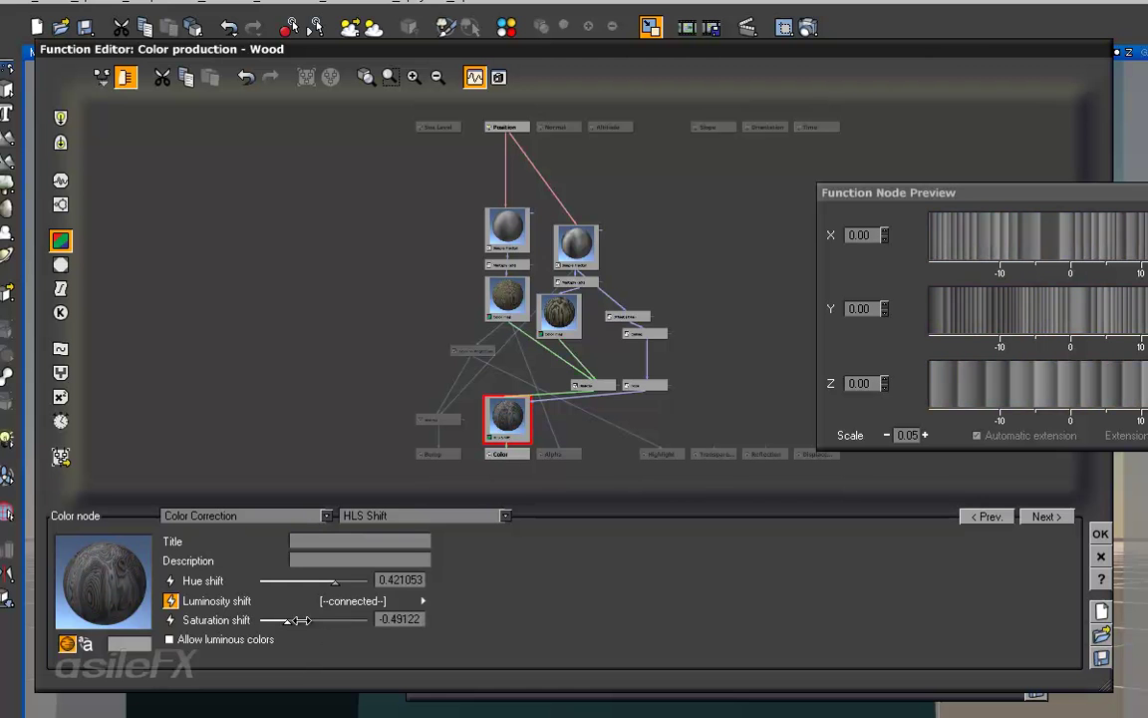
Reset the HLS Shift node's hue shift and saturation shift to 0.
double_click(398, 580)
text(0)
key(Return)
double_click(403, 619)
text(0)
key(Return)
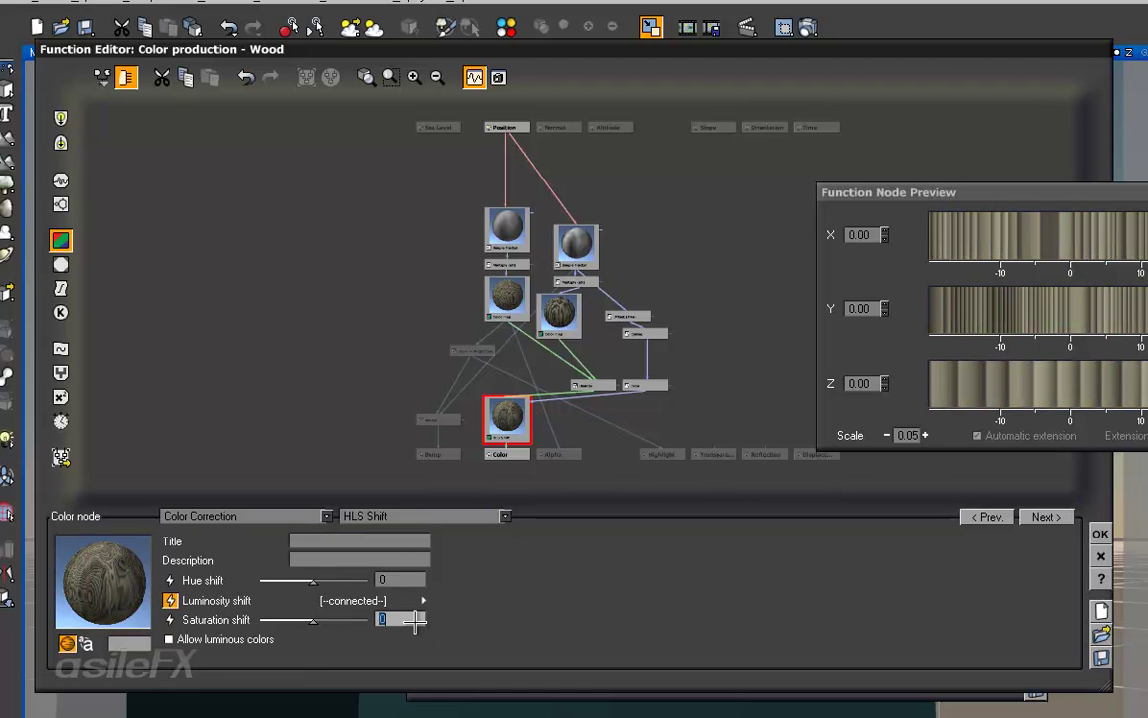
Insert an Absolute wave filter between the first Multiply node and its color map, with contrast 5.66667 and brightness 8.10526, and render the cube.
right_drag(669, 374, 653, 441)
click(663, 369)
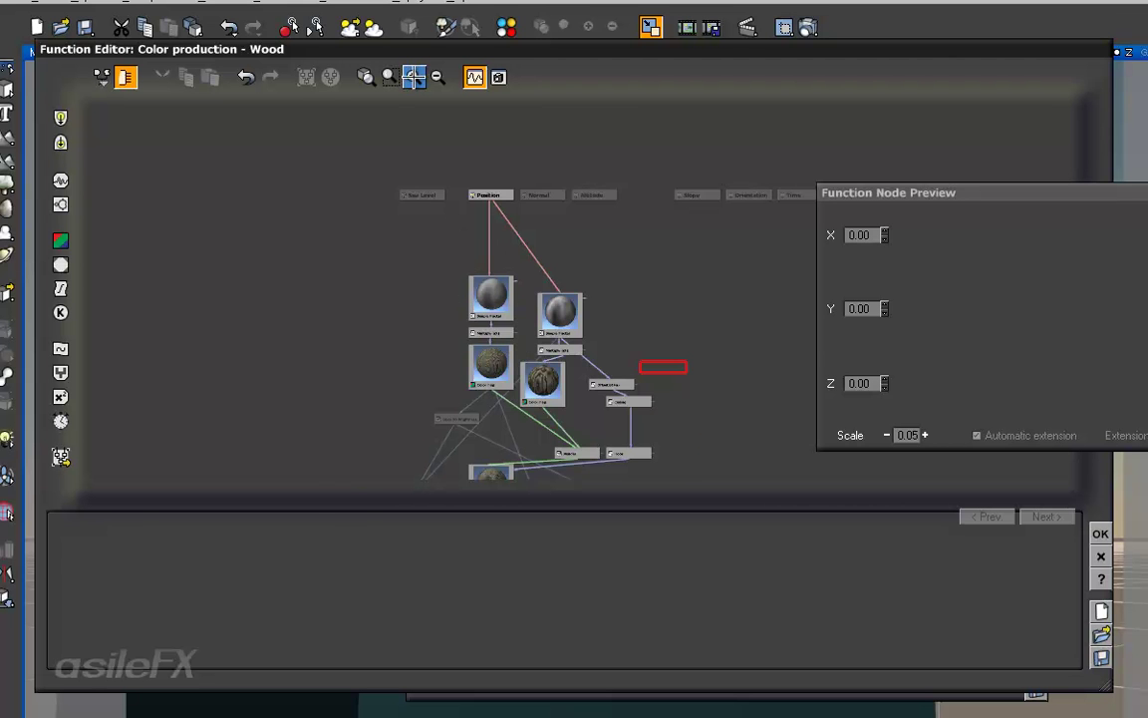
click(414, 77)
click(434, 339)
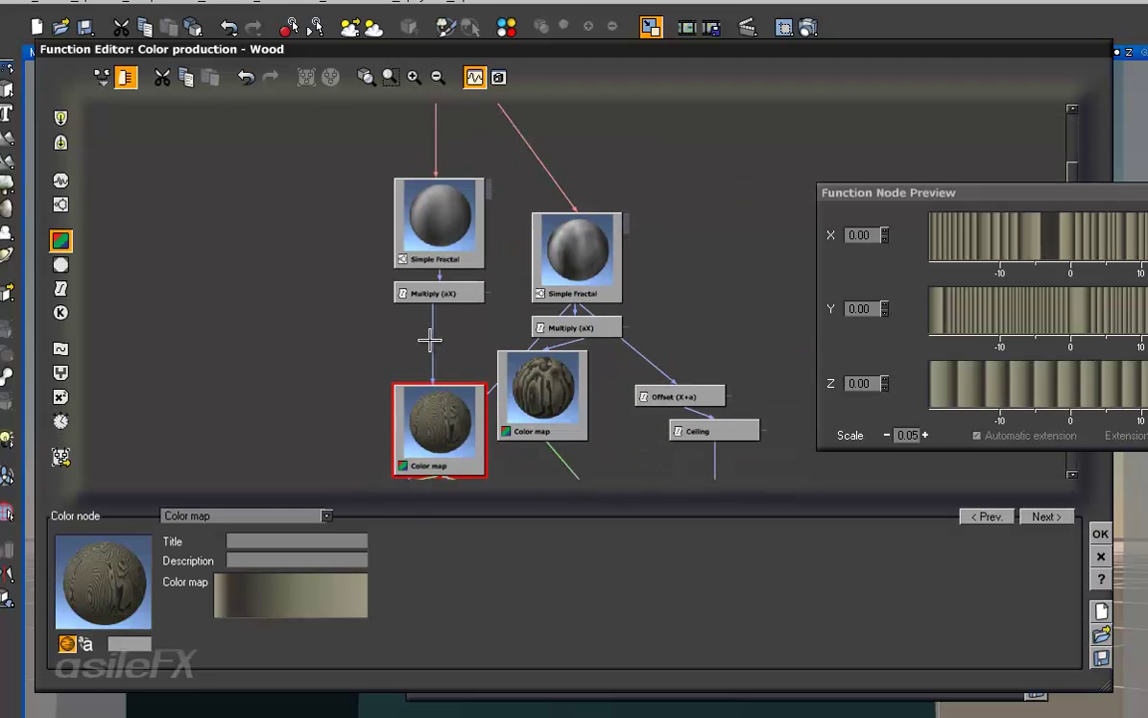
click(432, 340)
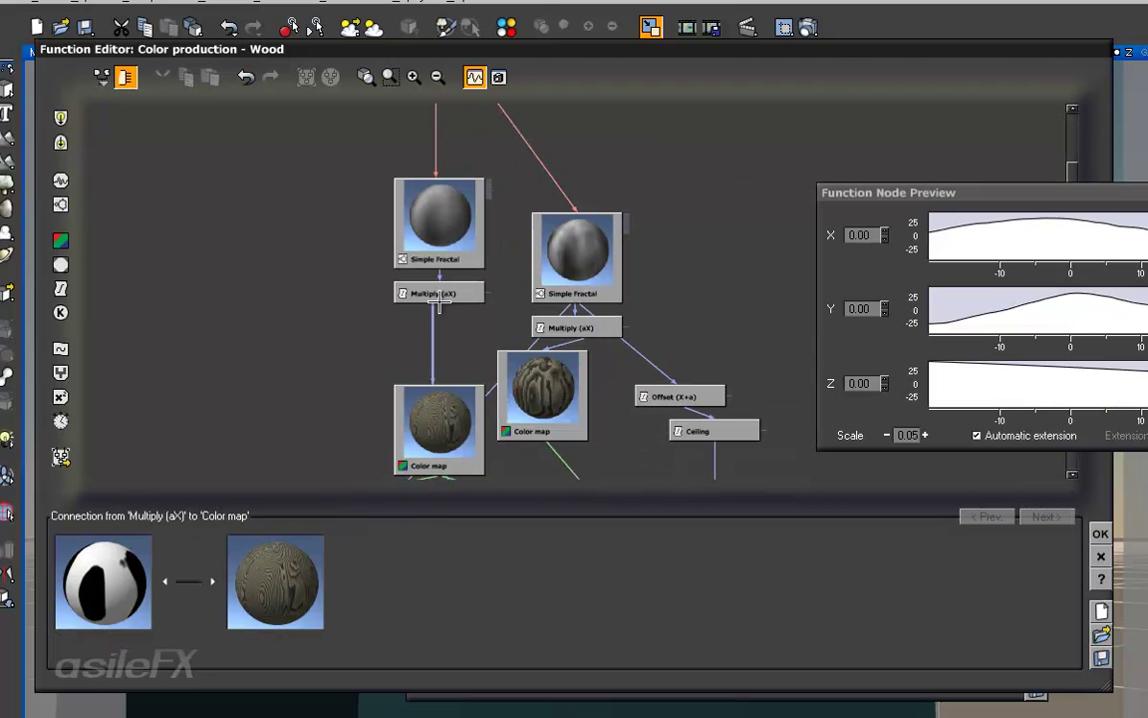
click(60, 289)
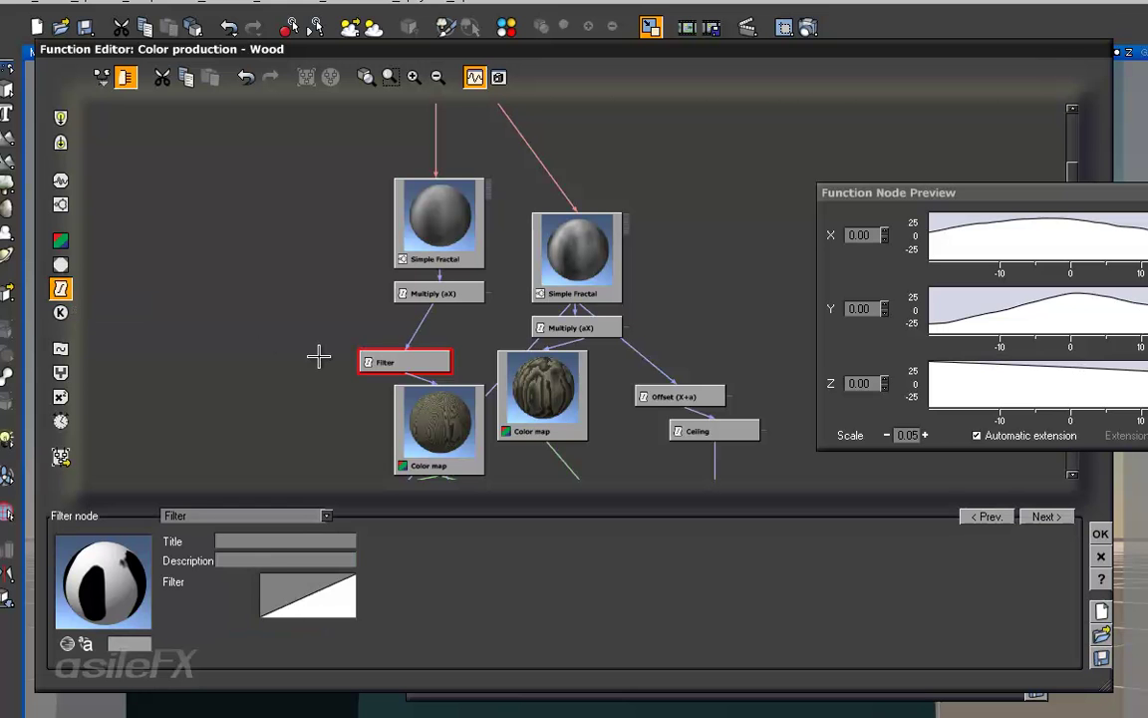
click(189, 515)
click(230, 464)
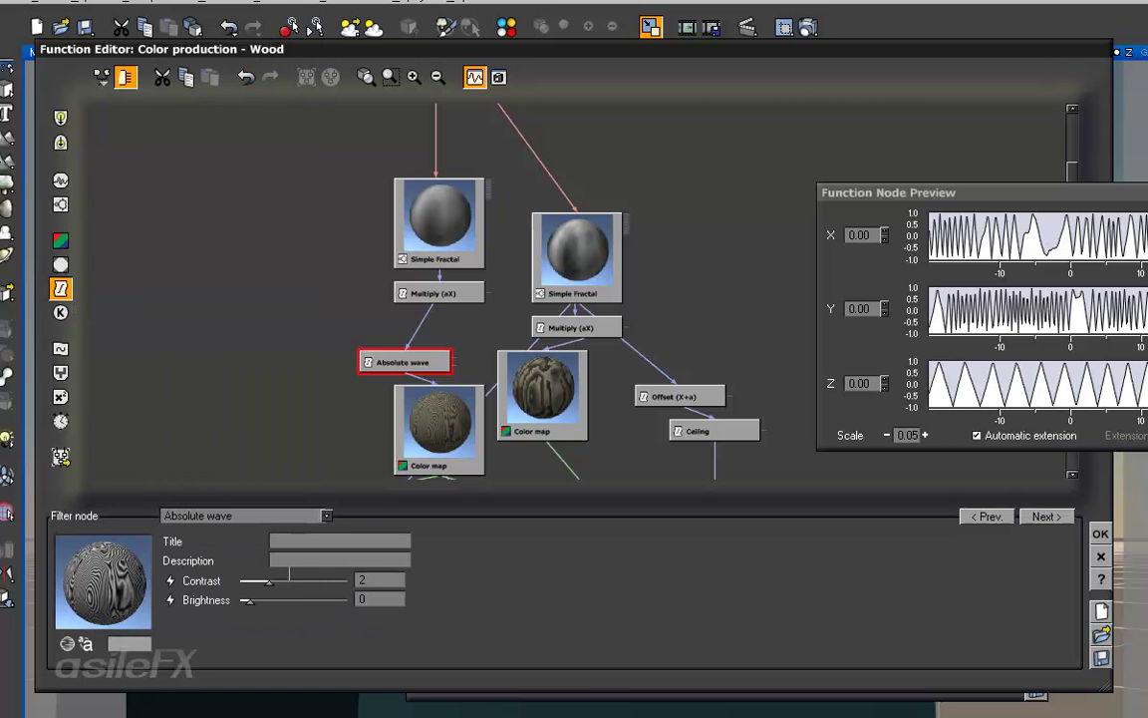
drag(268, 580, 332, 583)
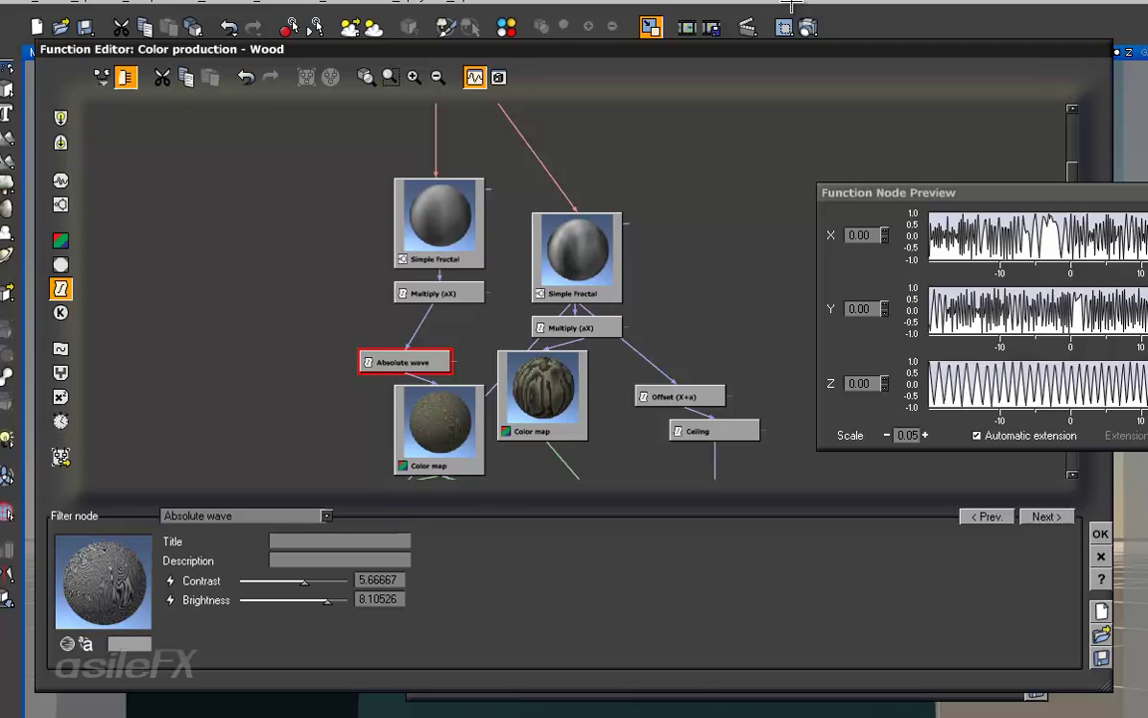
click(712, 27)
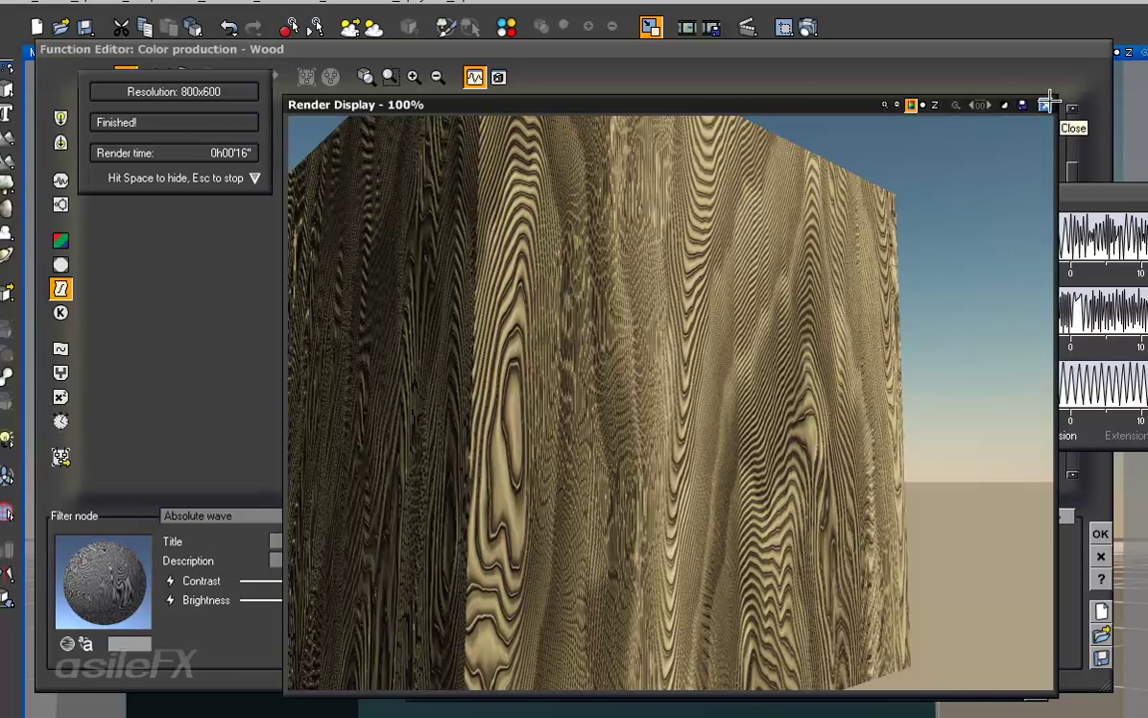
Remove the Absolute wave filter from the color function and accept the Wood material's settings.
click(1046, 102)
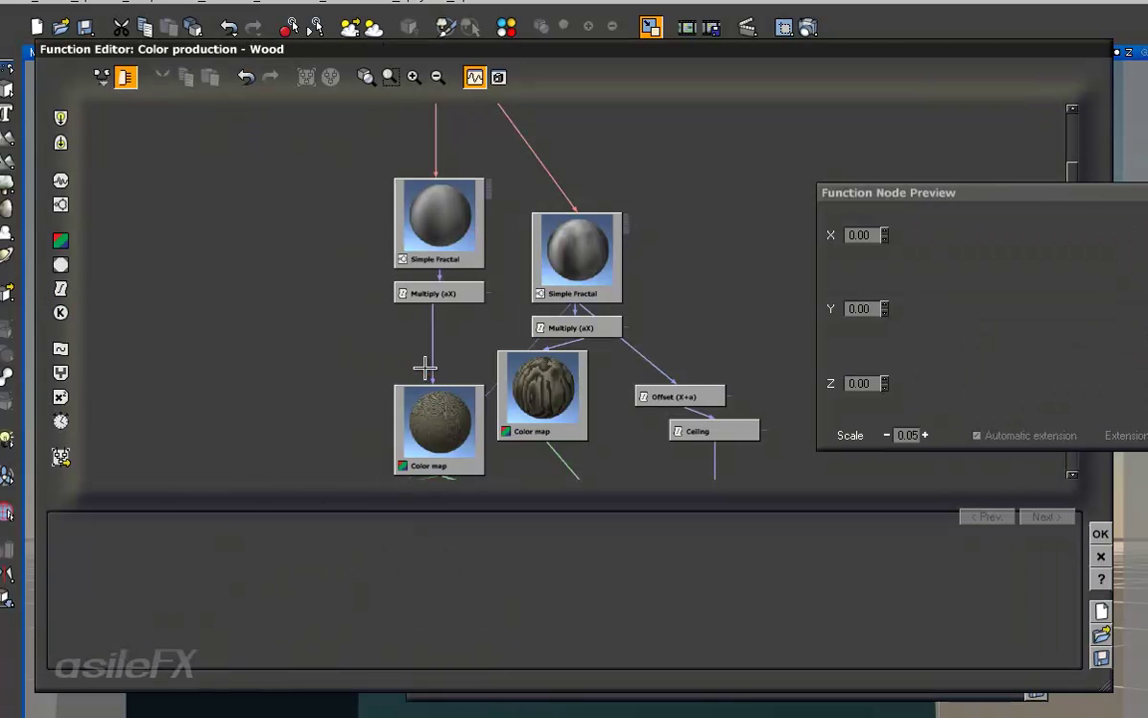
middle_drag(498, 439, 361, 213)
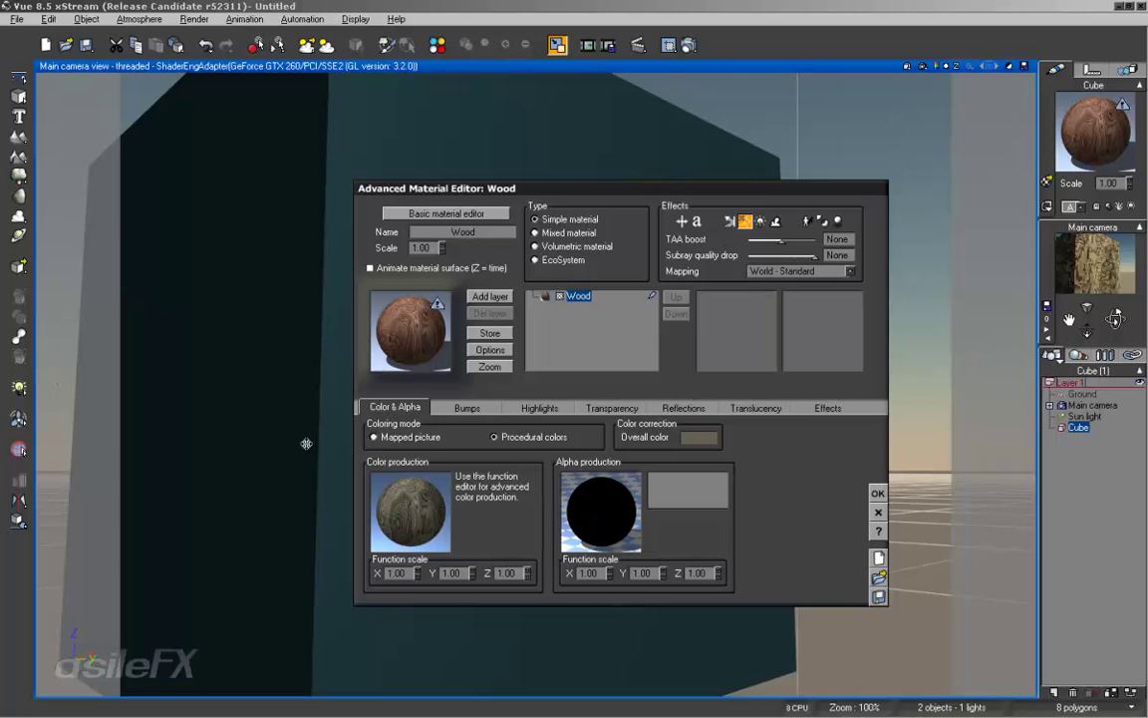
click(683, 406)
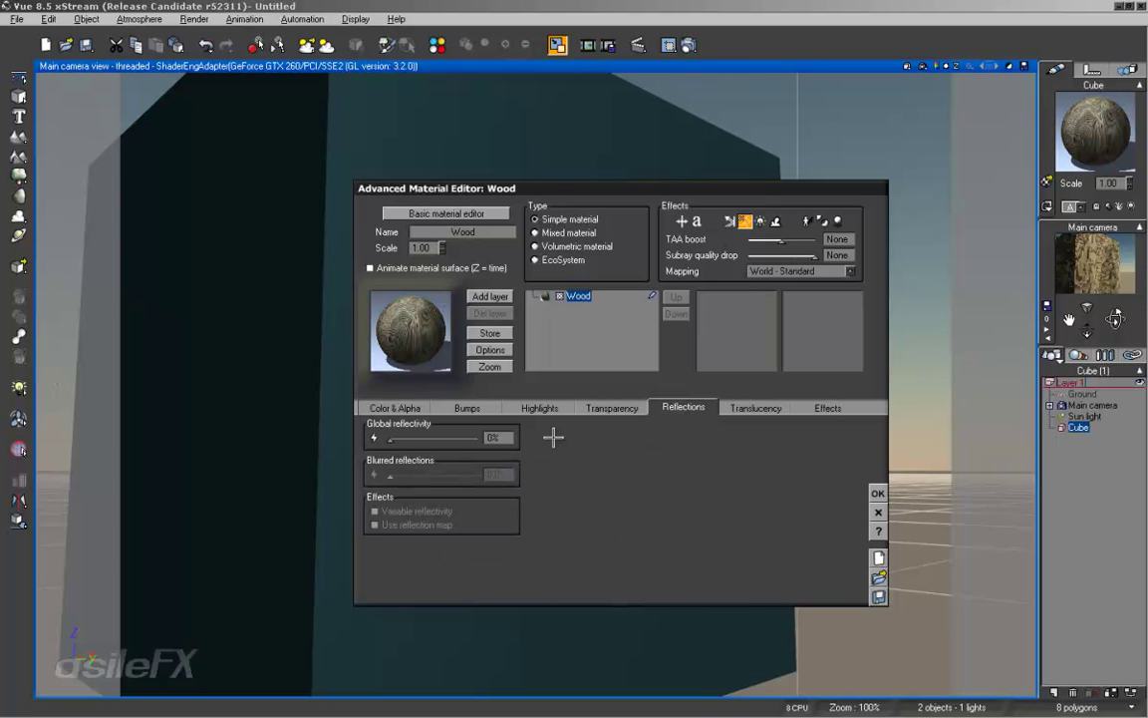
click(878, 492)
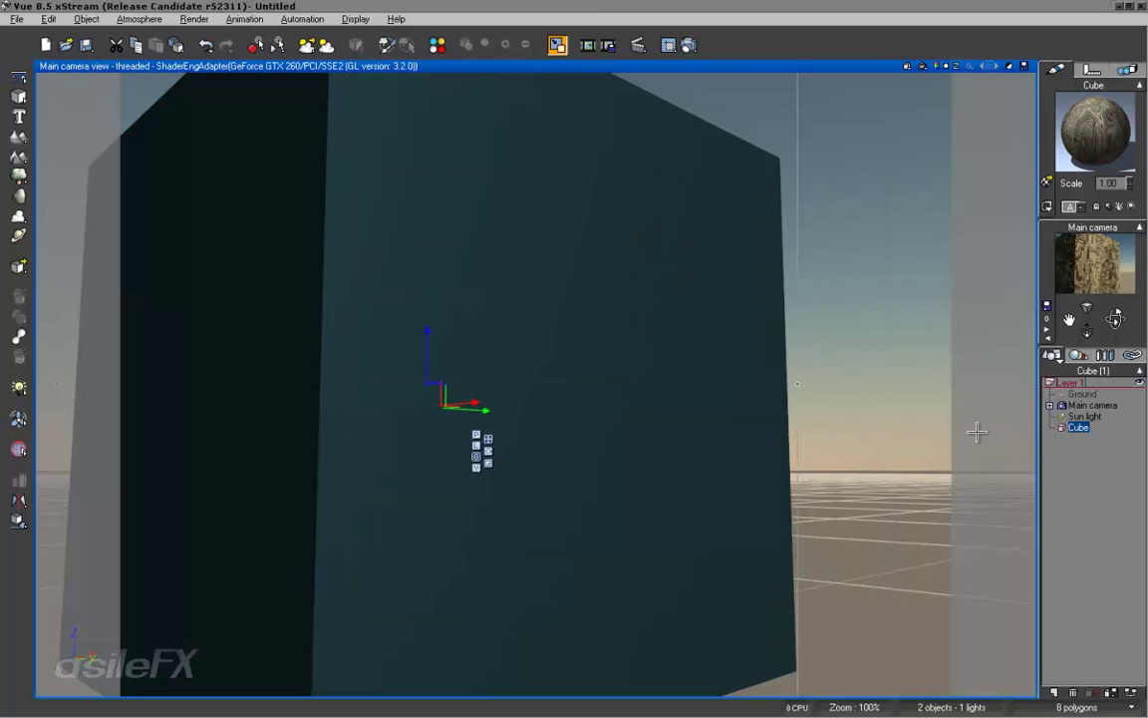
Render one face of the cube up close to examine the wood grain.
right_drag(676, 498, 458, 544)
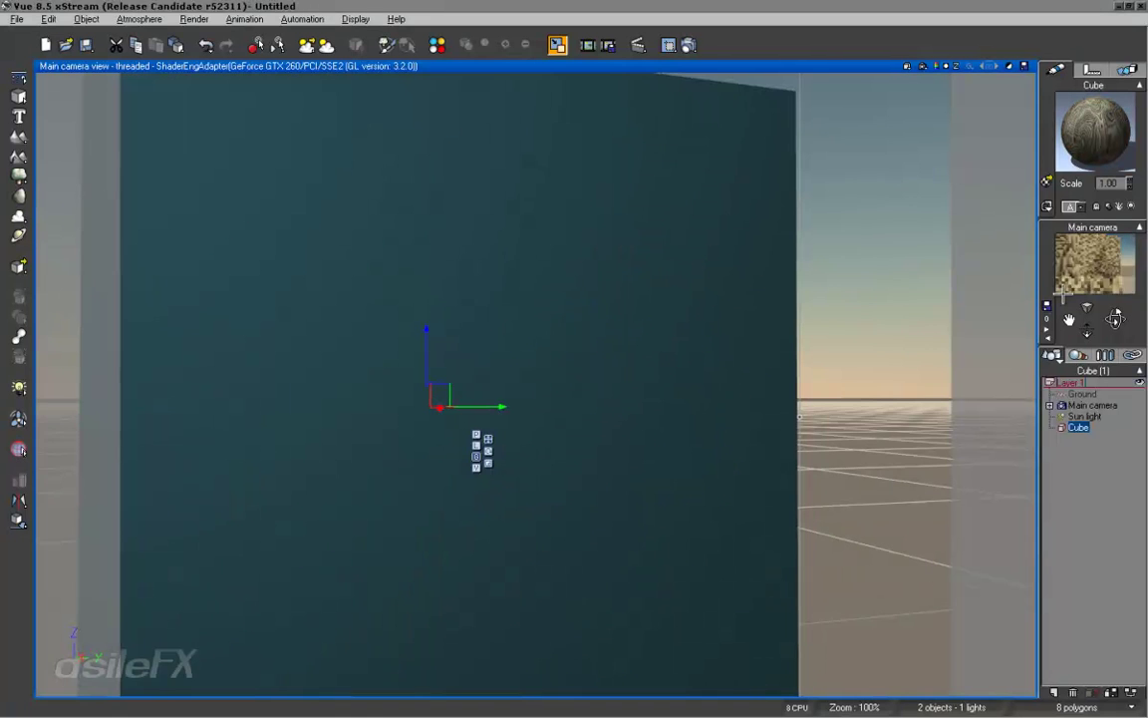
middle_drag(448, 422, 537, 396)
click(668, 45)
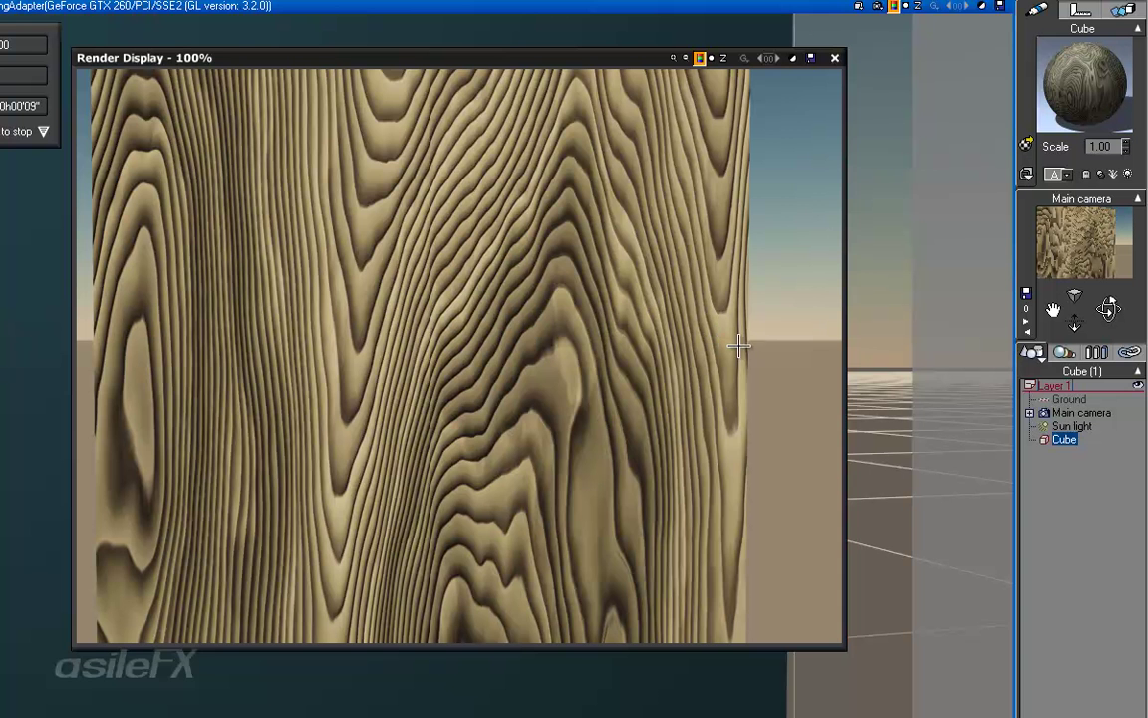
click(836, 57)
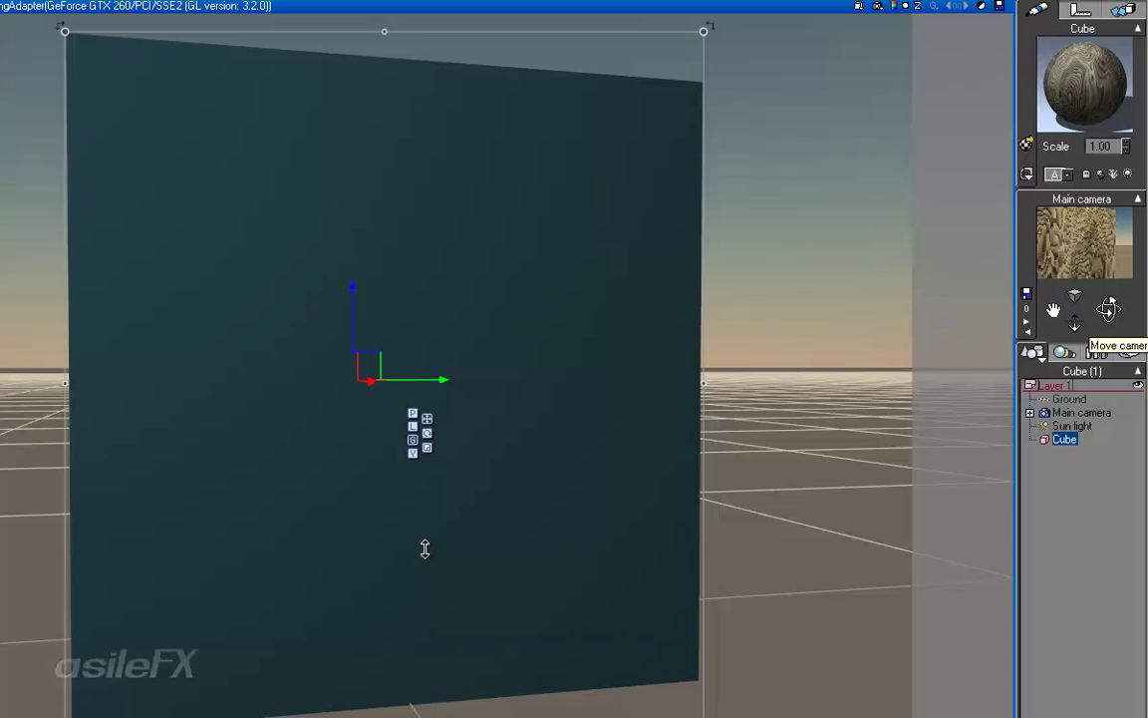
right_click(1052, 90)
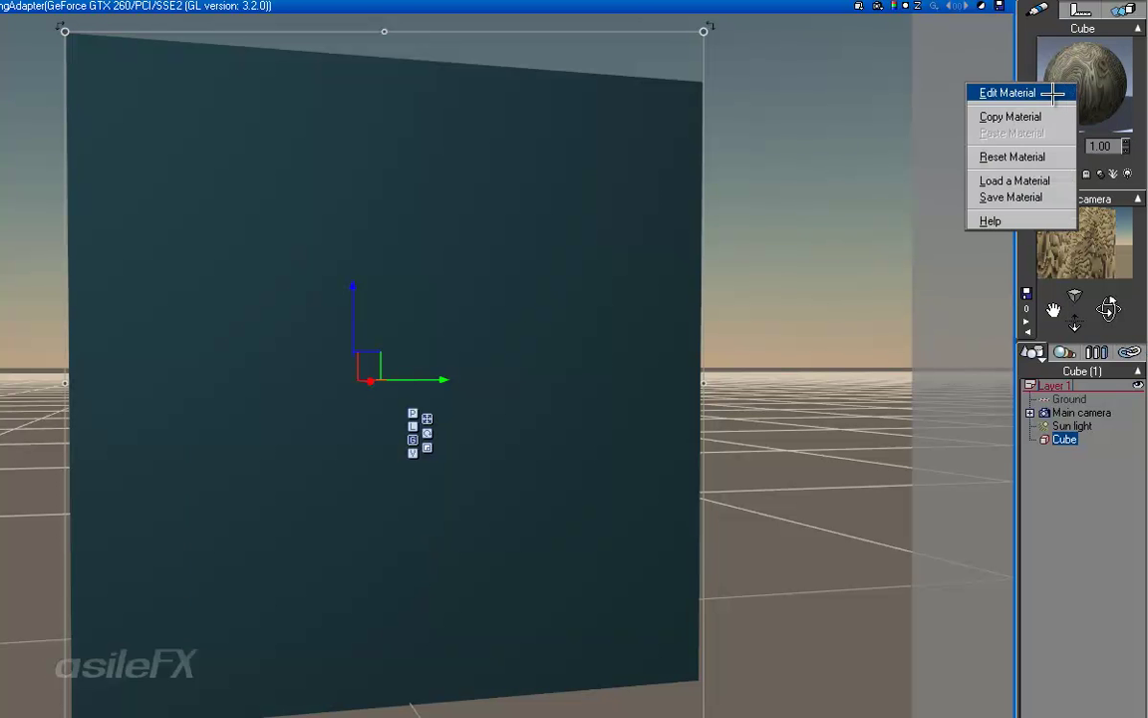
click(1053, 92)
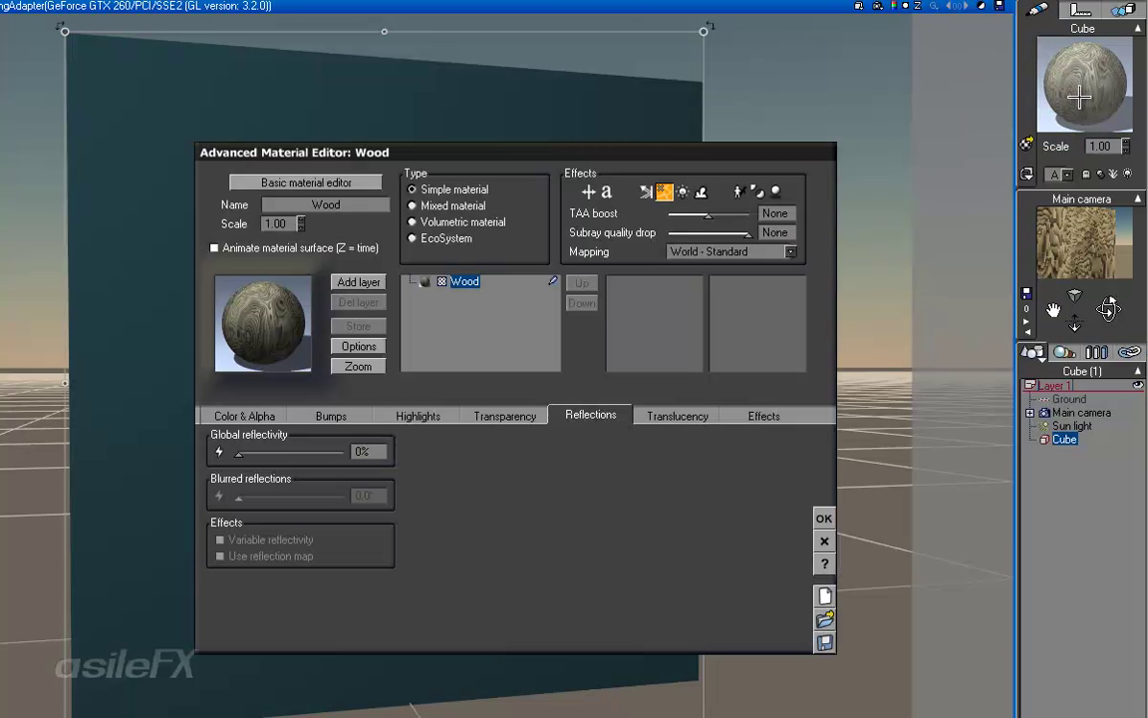
click(823, 519)
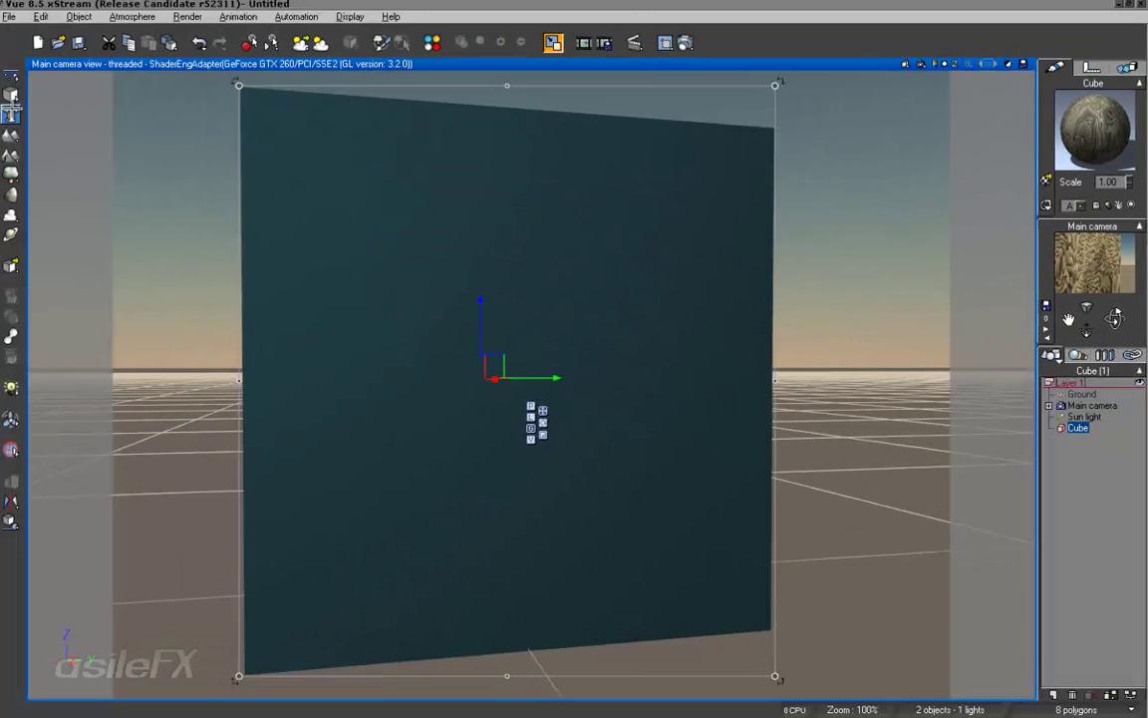
Add a cylinder, place it beside the cube with a small gap, and frame it closely in the main camera.
click(18, 97)
click(64, 104)
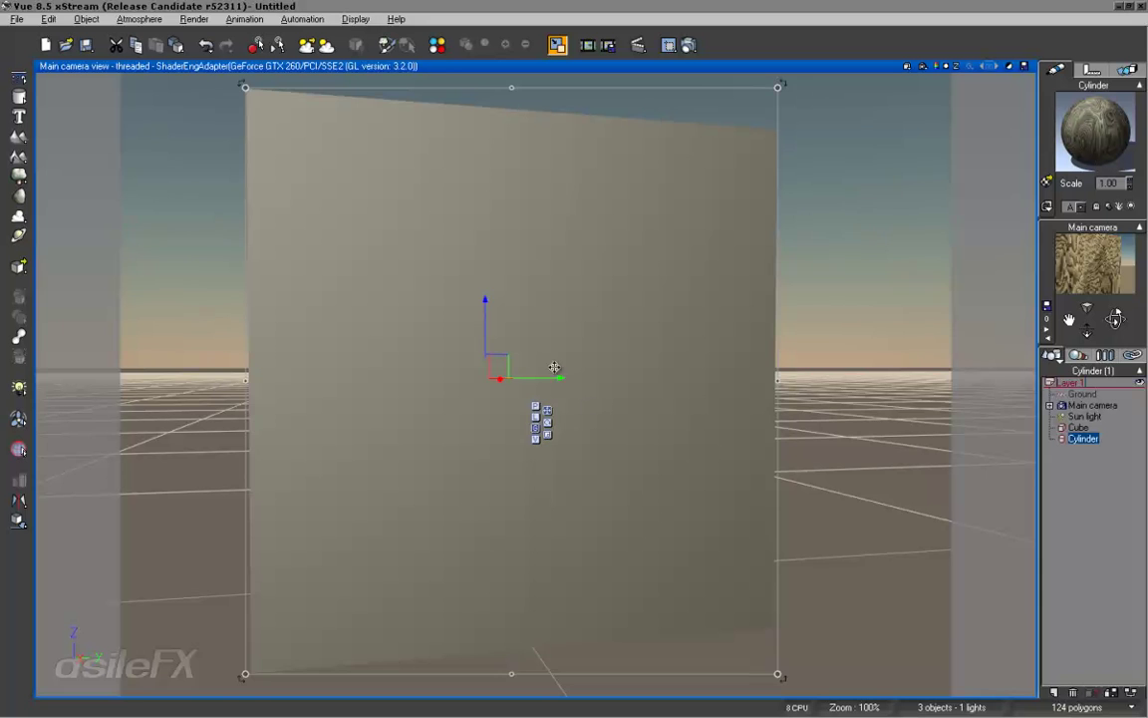
drag(554, 367, 911, 369)
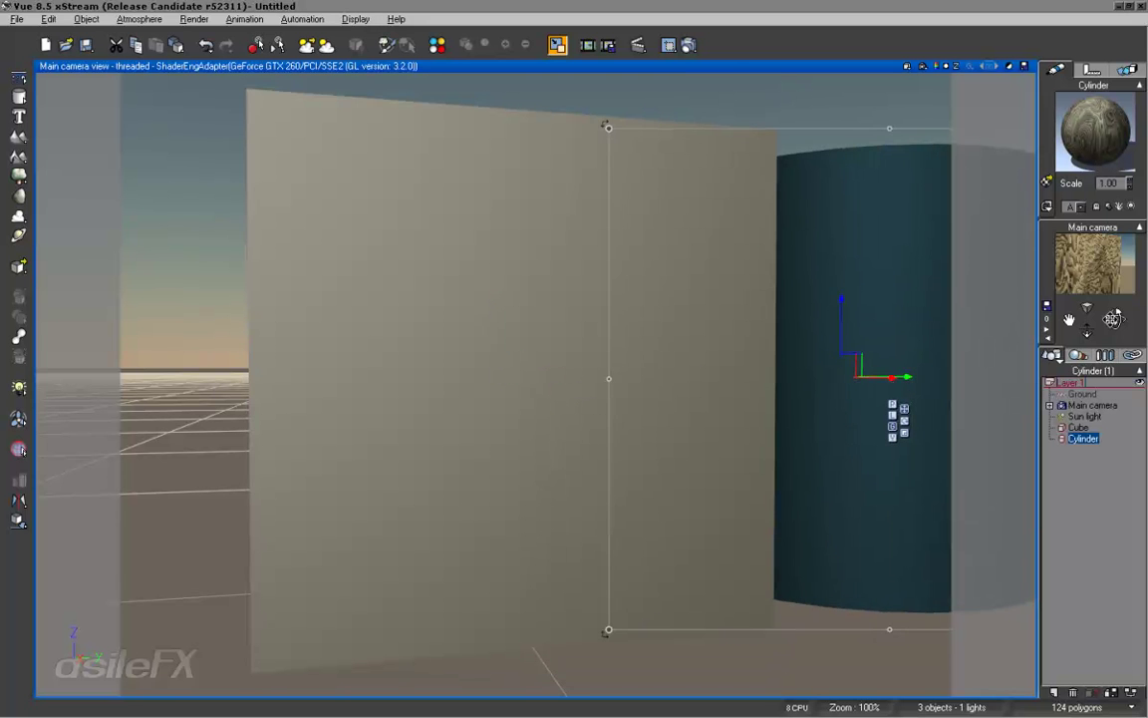
drag(1113, 317, 1072, 319)
right_drag(879, 349, 749, 397)
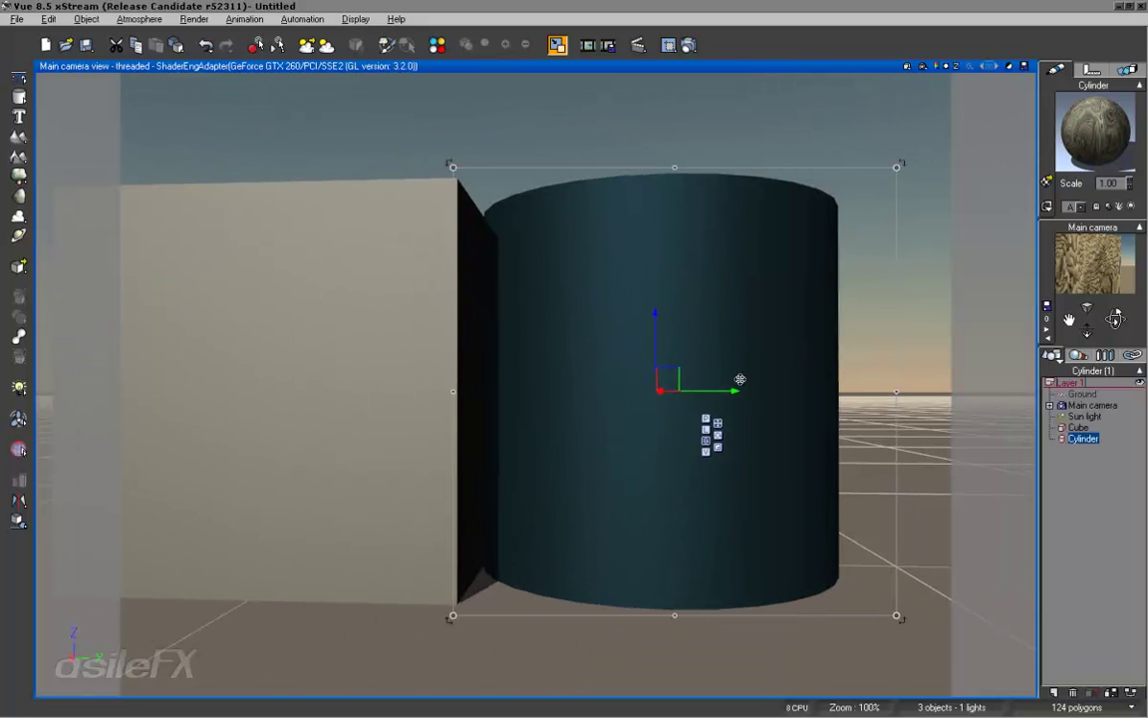
drag(740, 379, 775, 391)
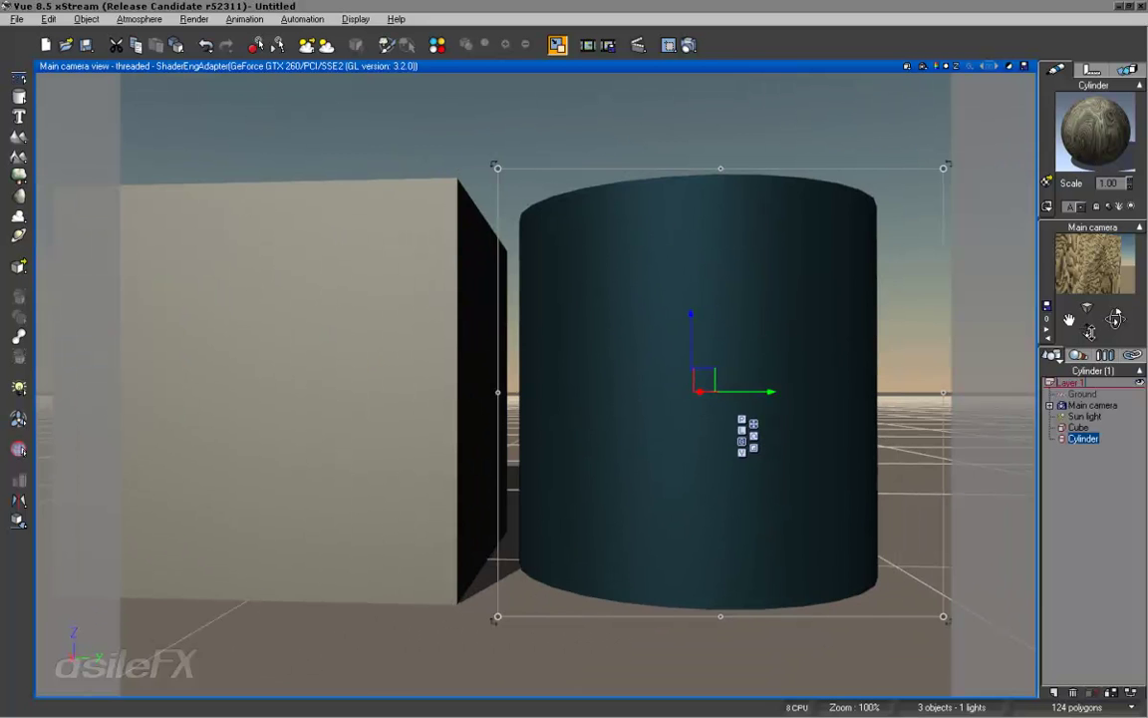
mouse_move(1089, 332)
mouse_down()
mouse_move(1090, 297)
mouse_move(1096, 317)
mouse_up()
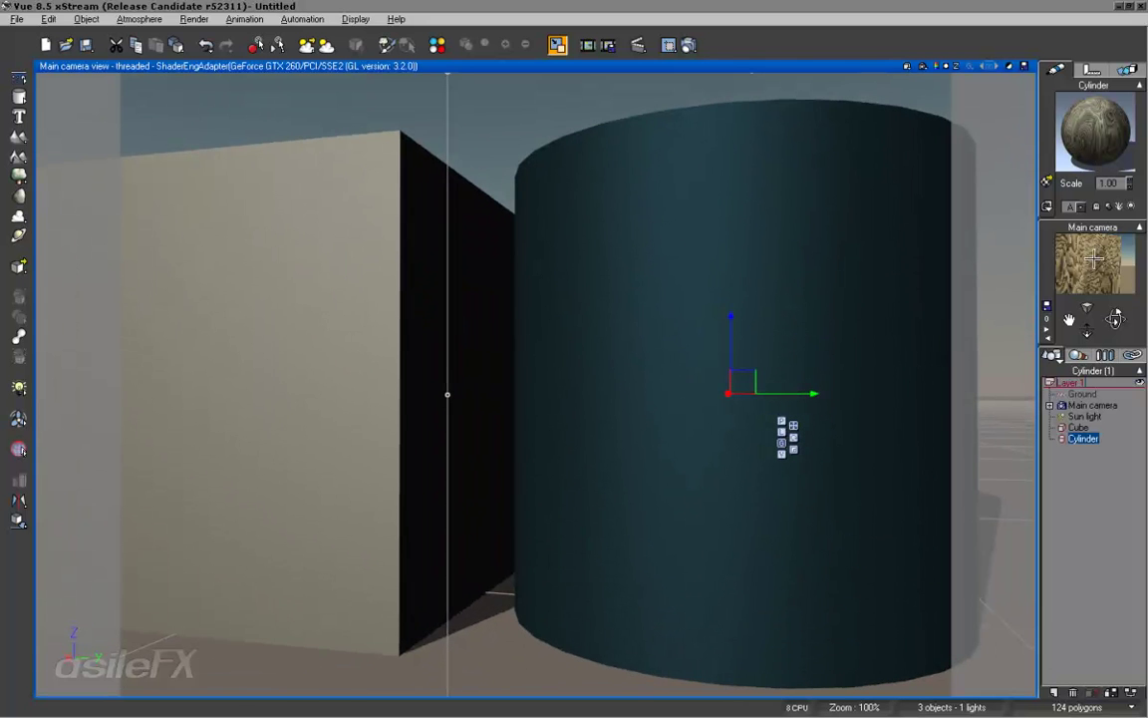
mouse_move(894, 344)
right_down()
mouse_move(876, 346)
mouse_move(886, 349)
right_up()
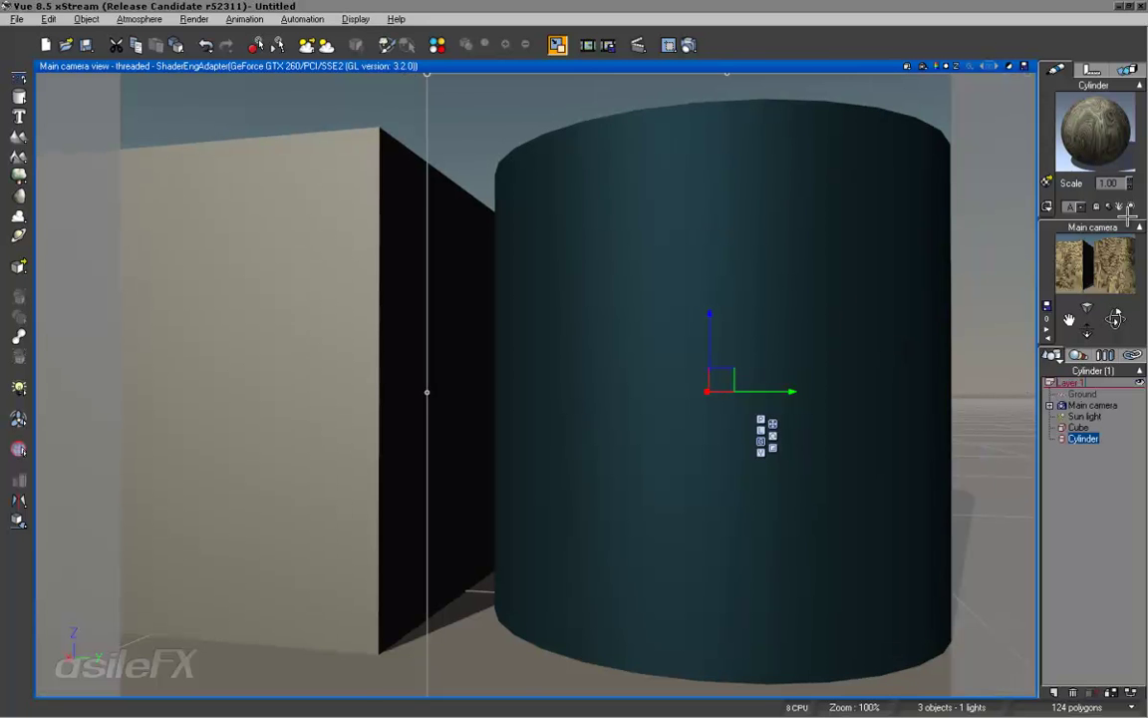
drag(1088, 331, 1088, 315)
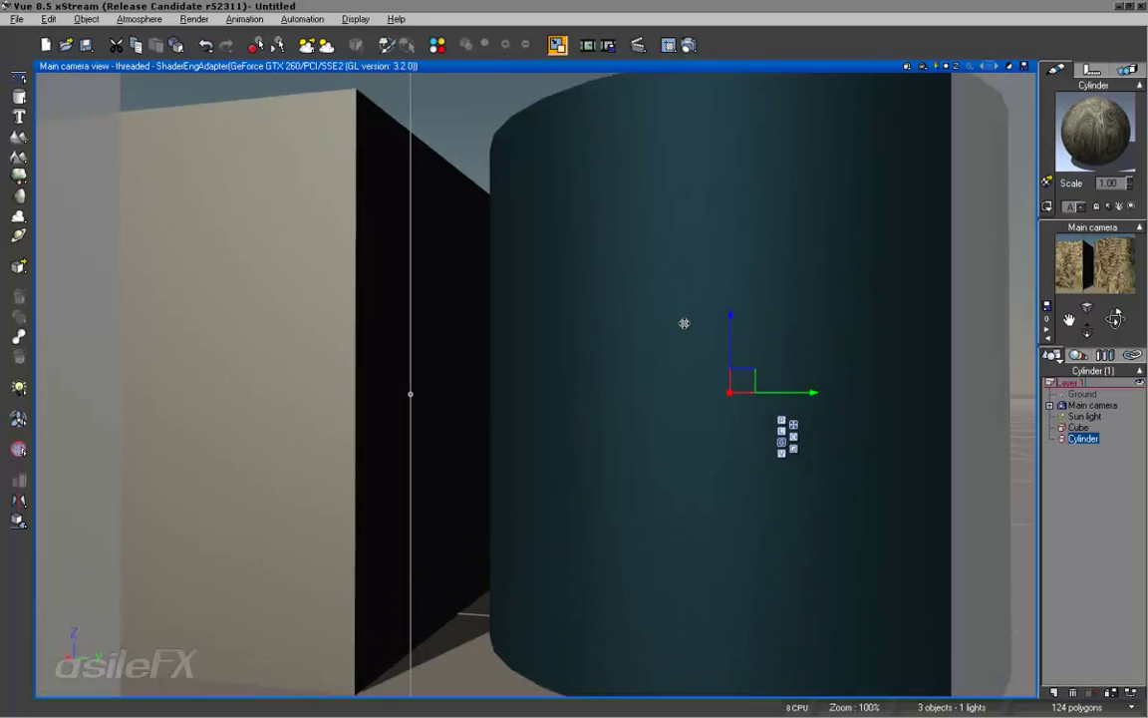
right_drag(754, 322, 794, 324)
Rename the cylinder's material to Wood2.
right_click(1079, 148)
click(1022, 154)
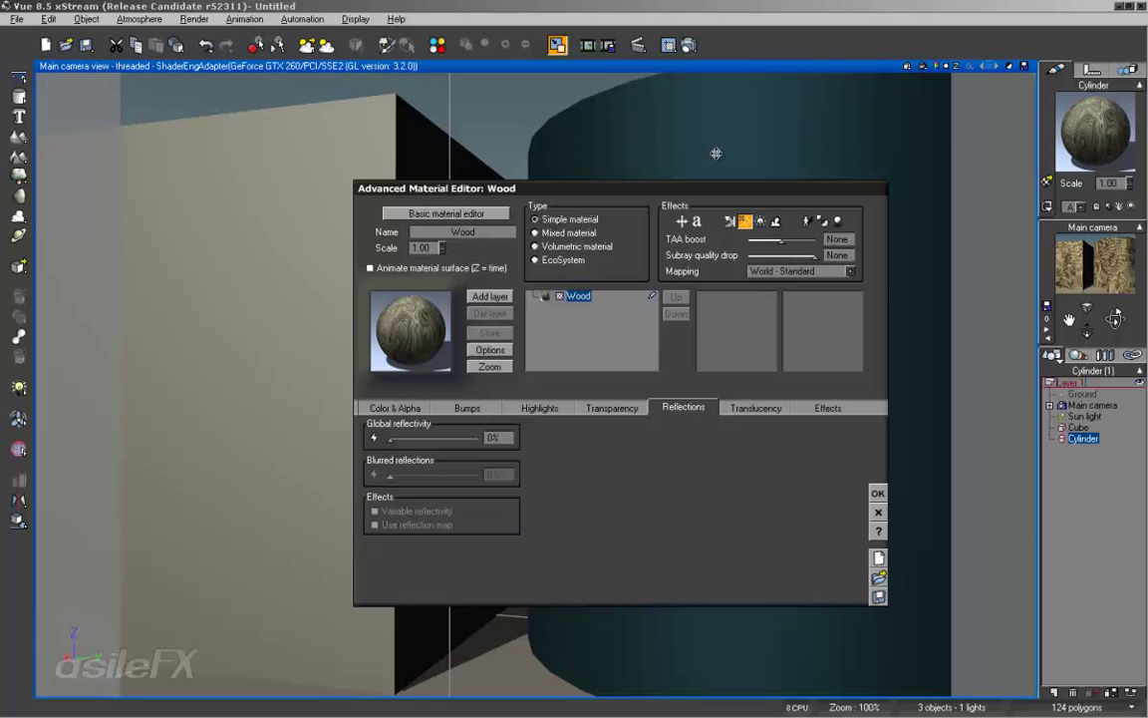
click(496, 233)
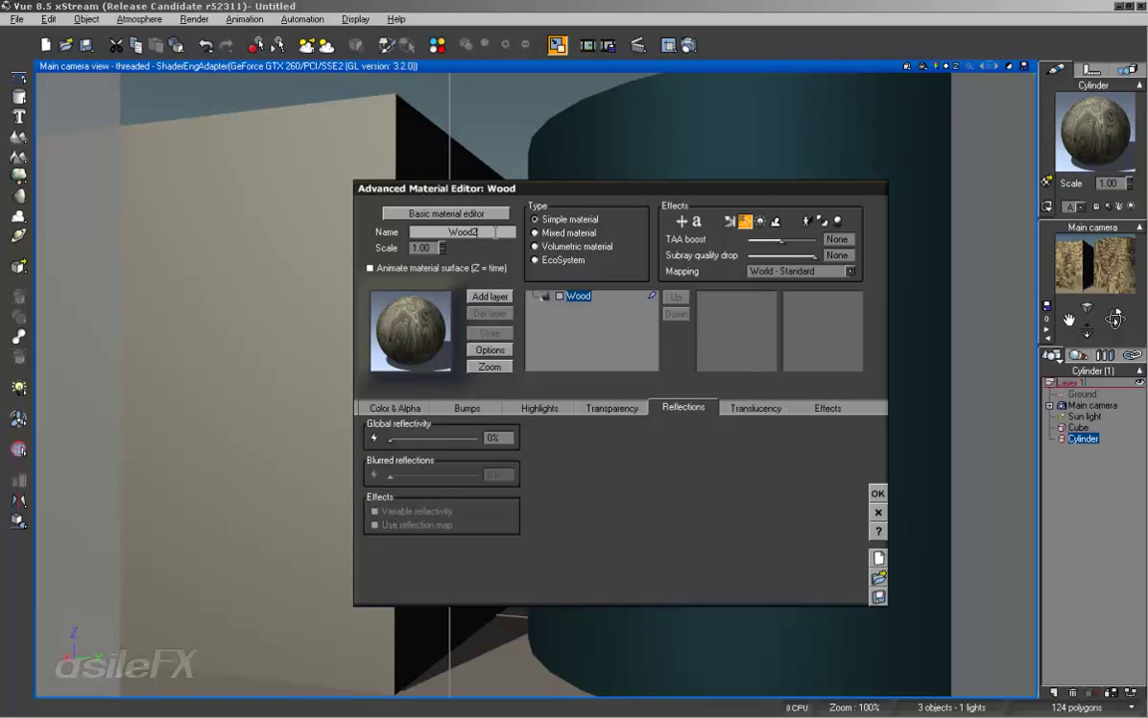
text(2)
key(Return)
Set the Z wavelength of the second fractal node in Wood2's color function to 0 and accept the material changes.
click(394, 408)
right_click(401, 501)
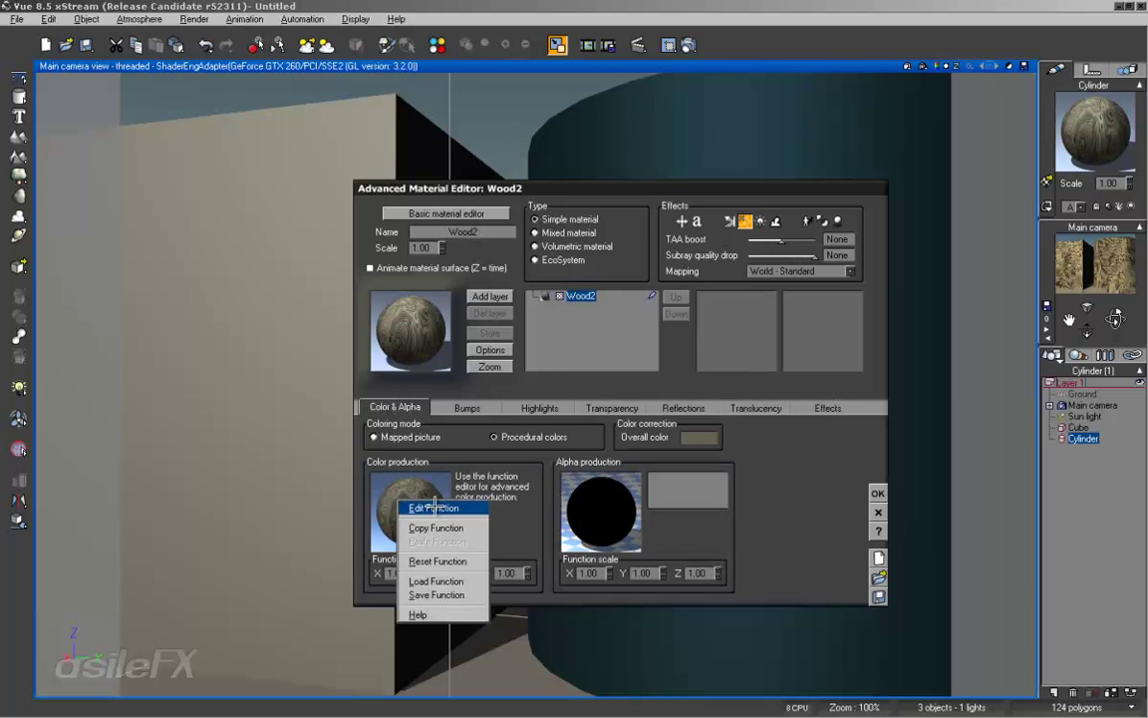
click(435, 508)
click(441, 223)
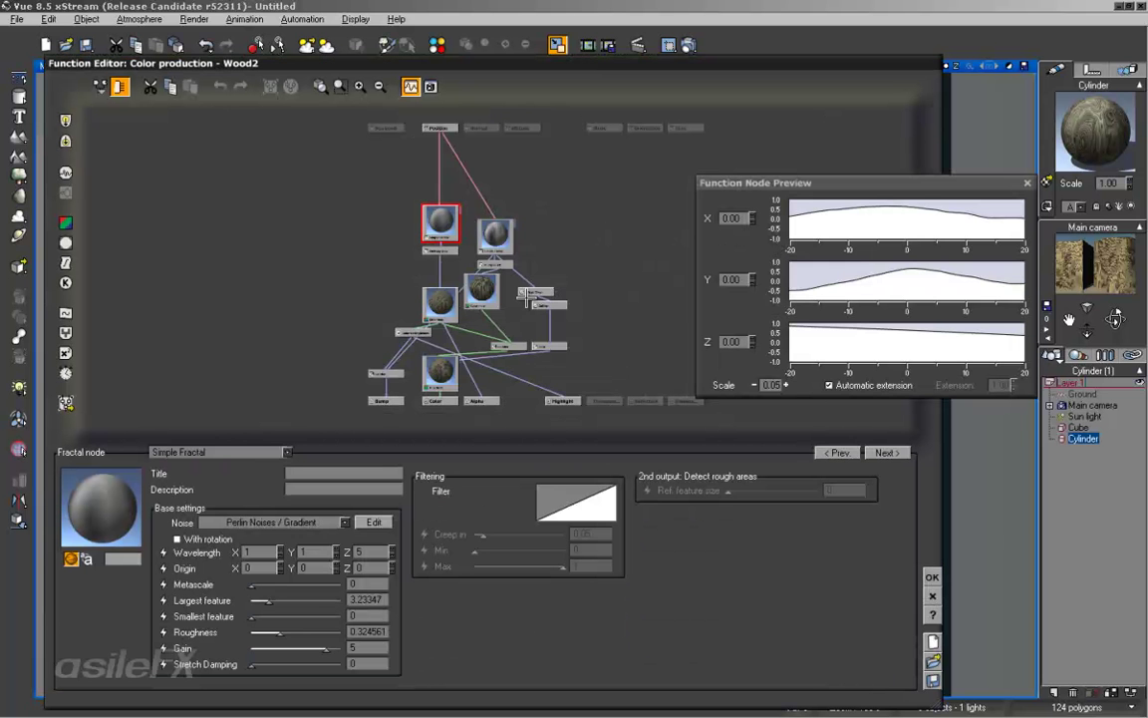
click(494, 235)
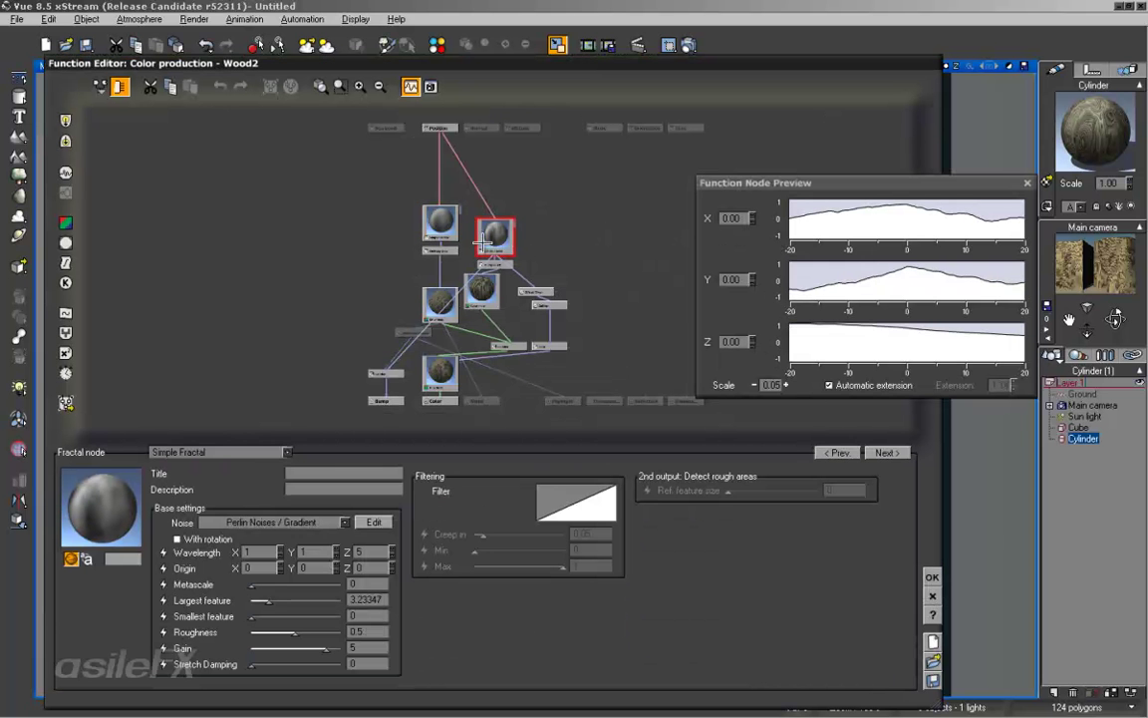
click(431, 224)
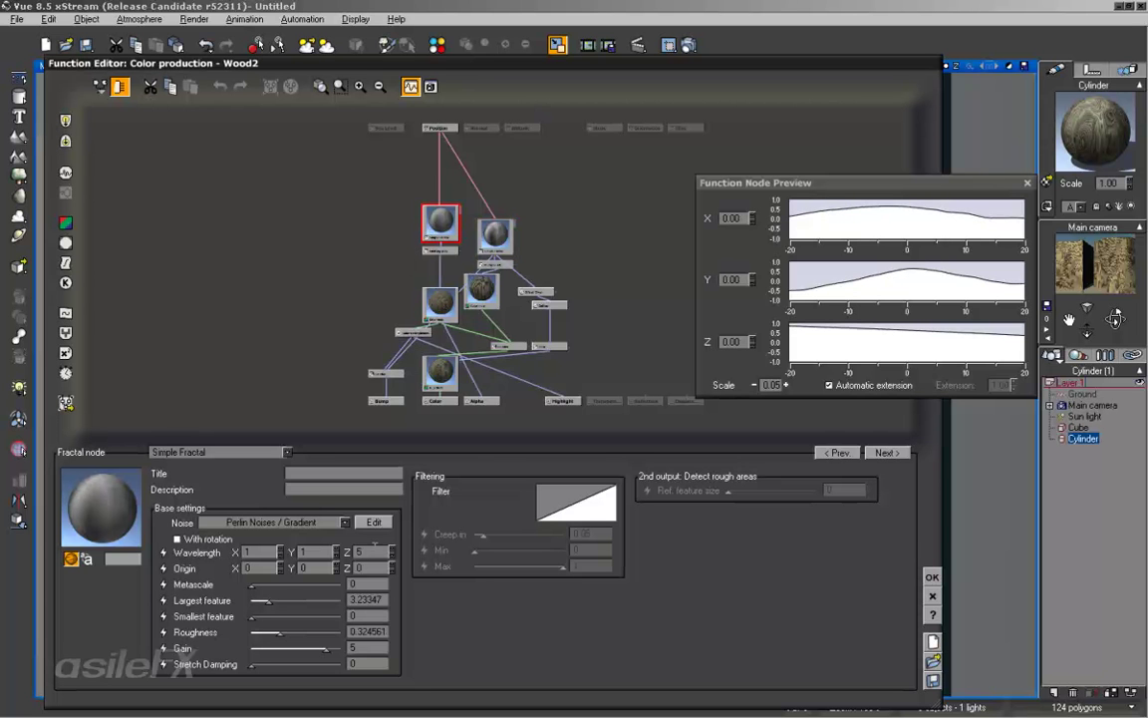
click(495, 233)
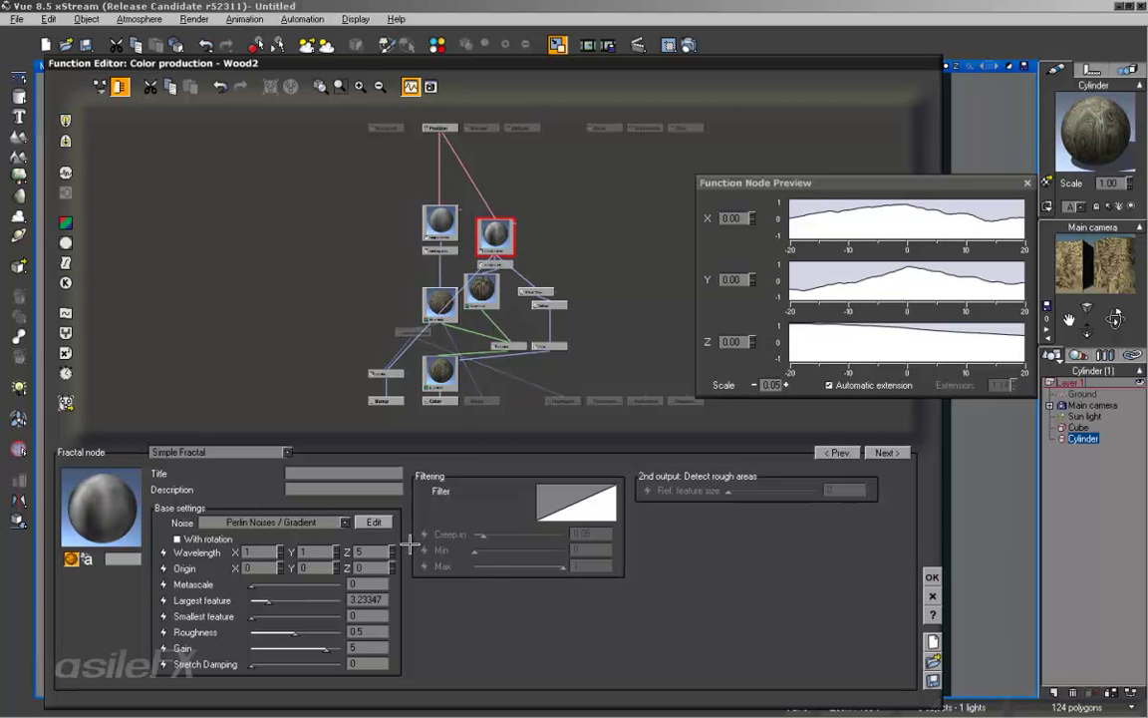
double_click(375, 552)
text(0)
click(930, 571)
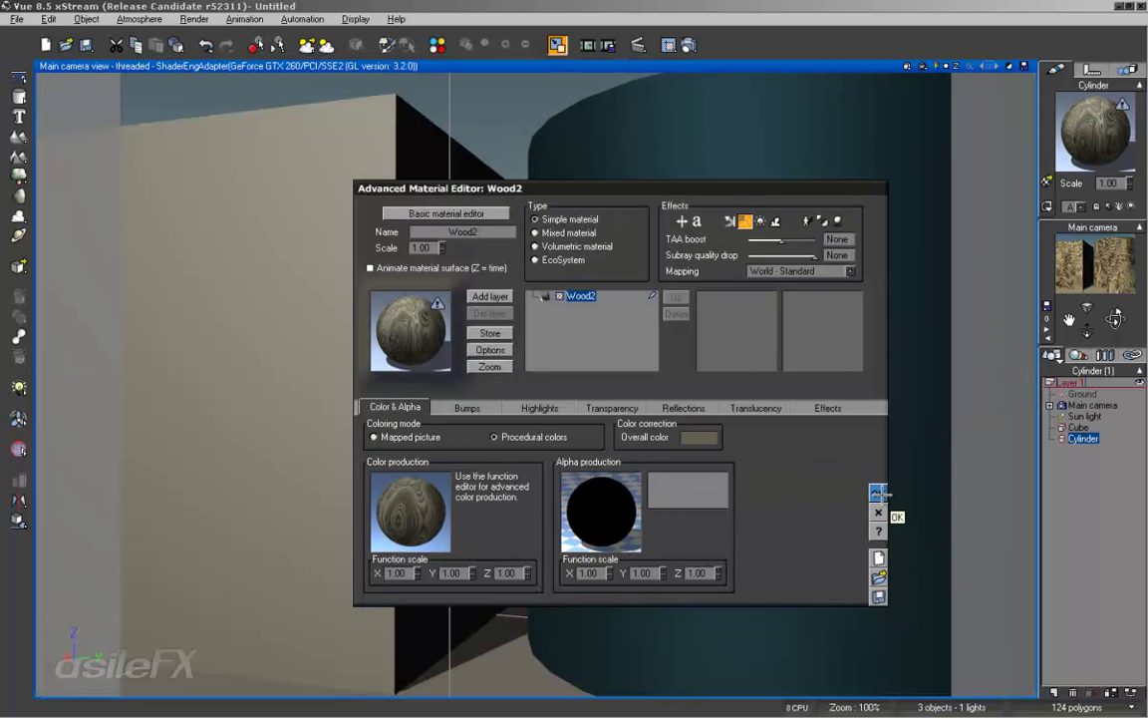
click(878, 493)
Render the cube and cylinder from the front and from above to examine the cylinder's grain.
key(ctrl+F9)
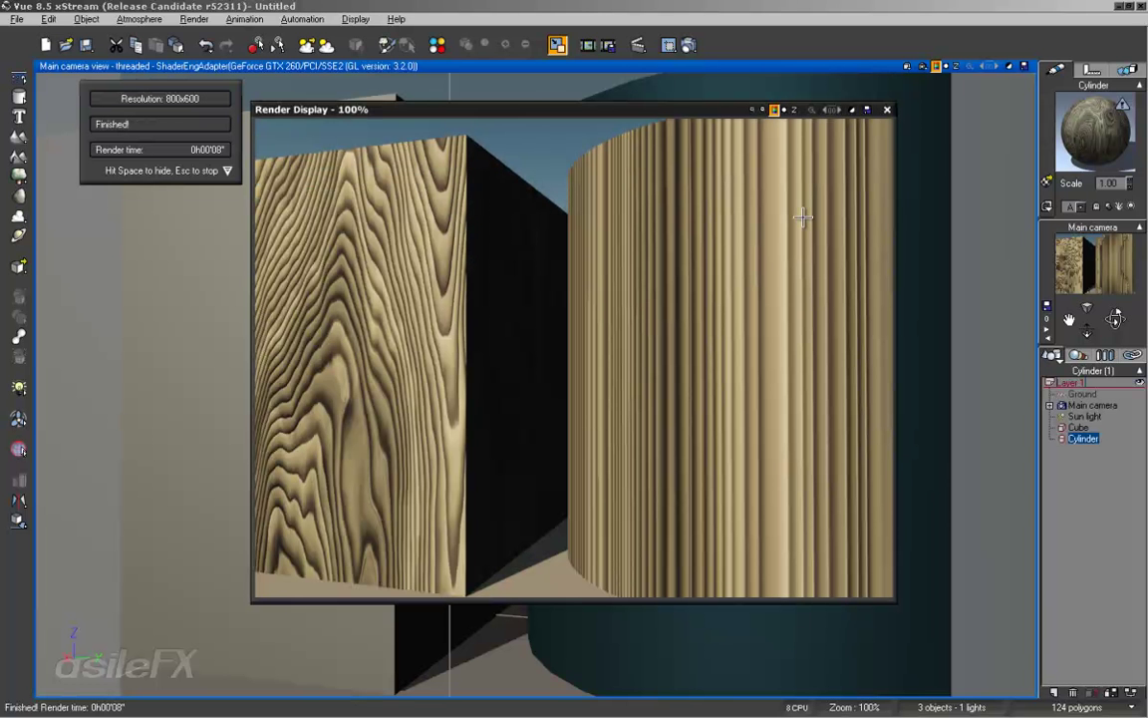
click(886, 110)
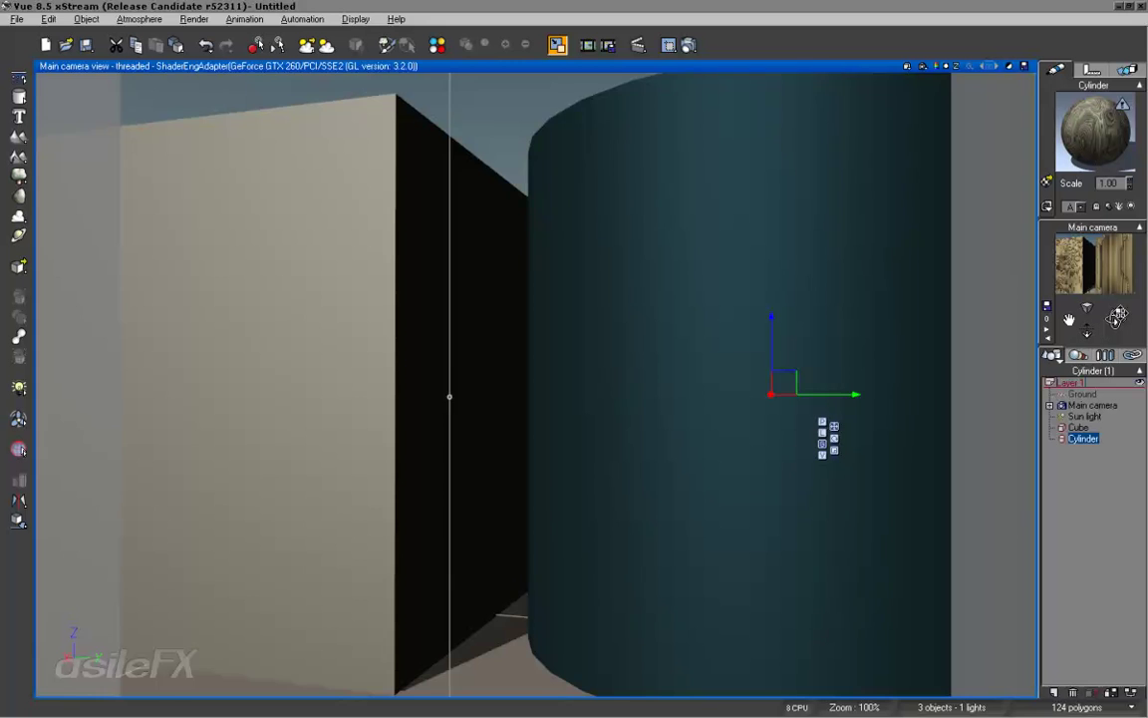
right_drag(571, 527, 560, 510)
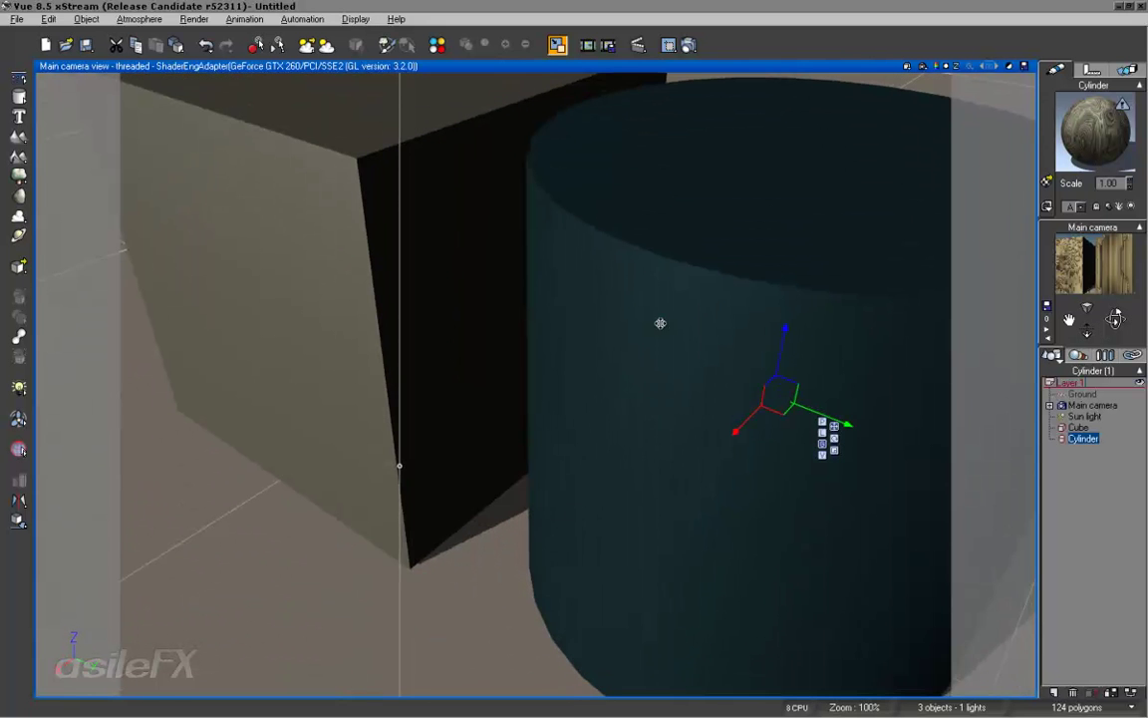
right_drag(660, 323, 662, 336)
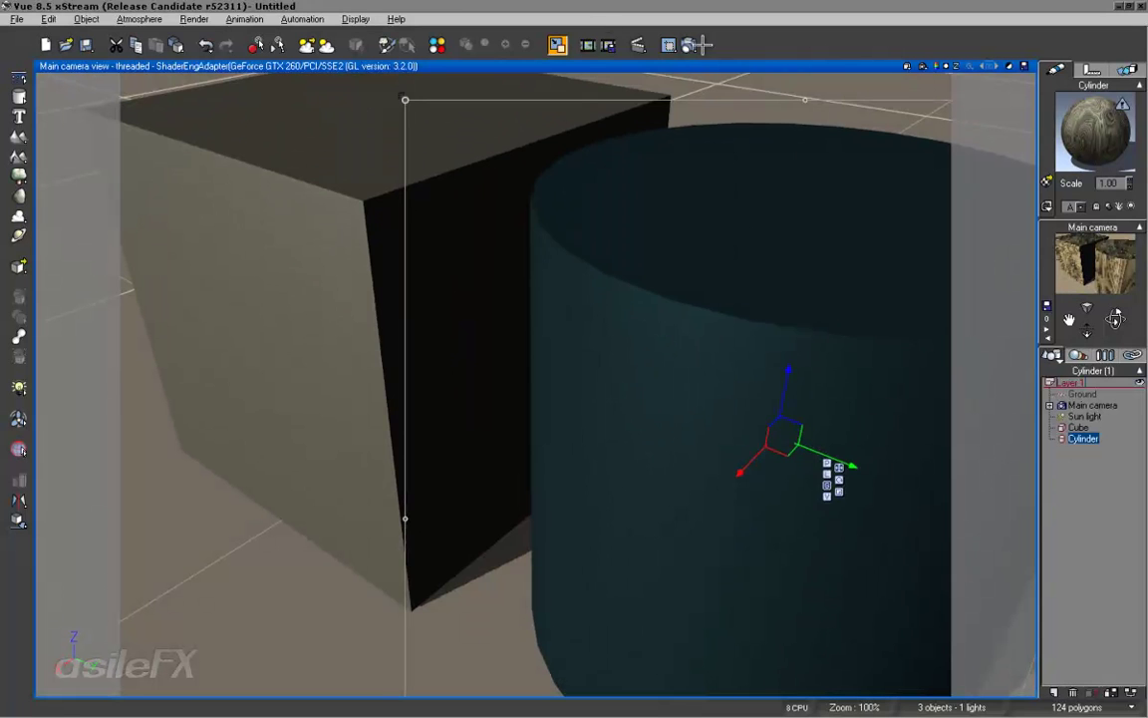
click(637, 45)
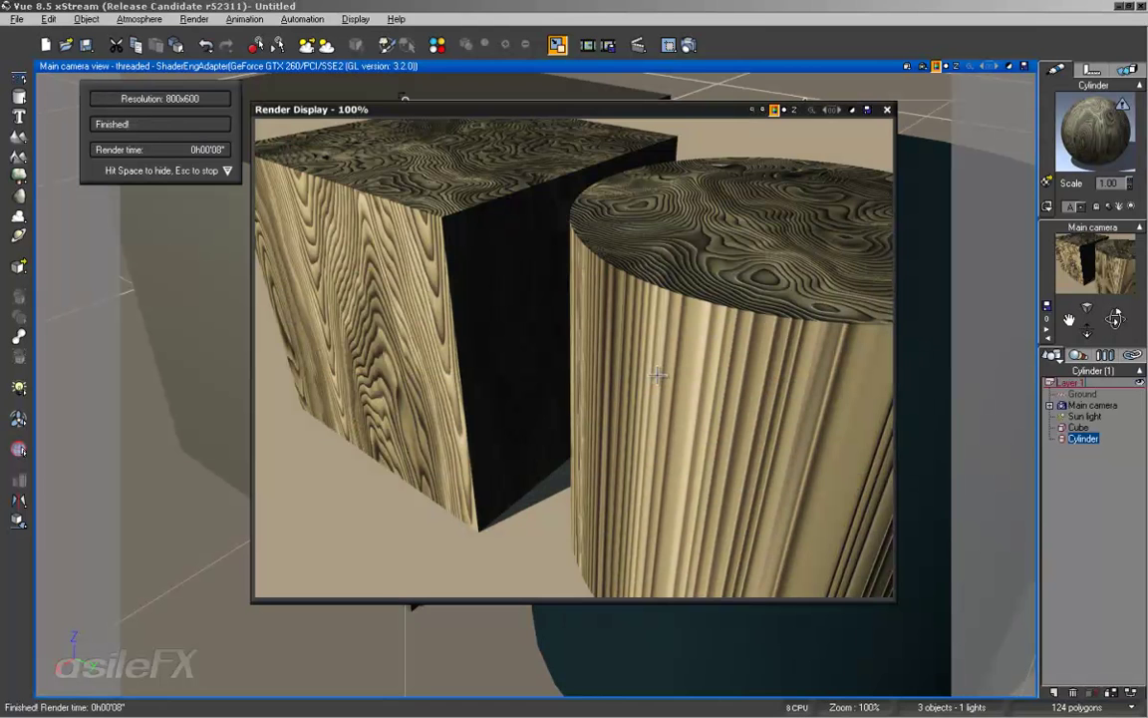
key(space)
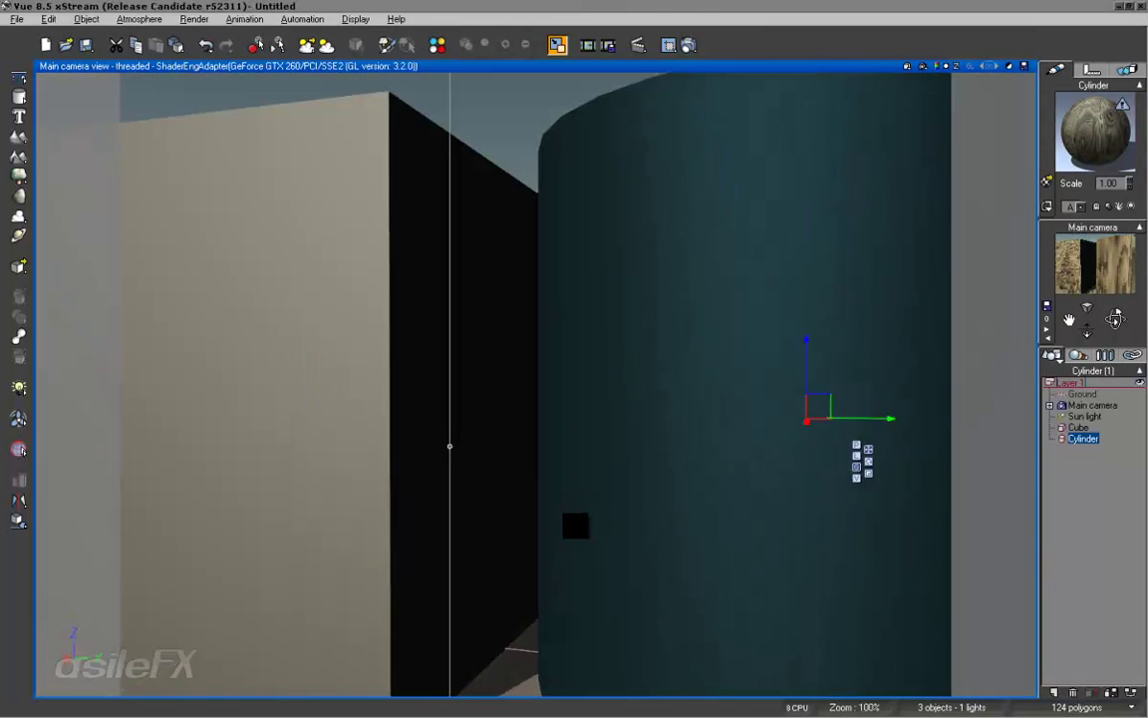
Reframe the cube and cylinder side by side from the front and render them to compare their grain.
drag(575, 525, 570, 526)
drag(1088, 332, 556, 530)
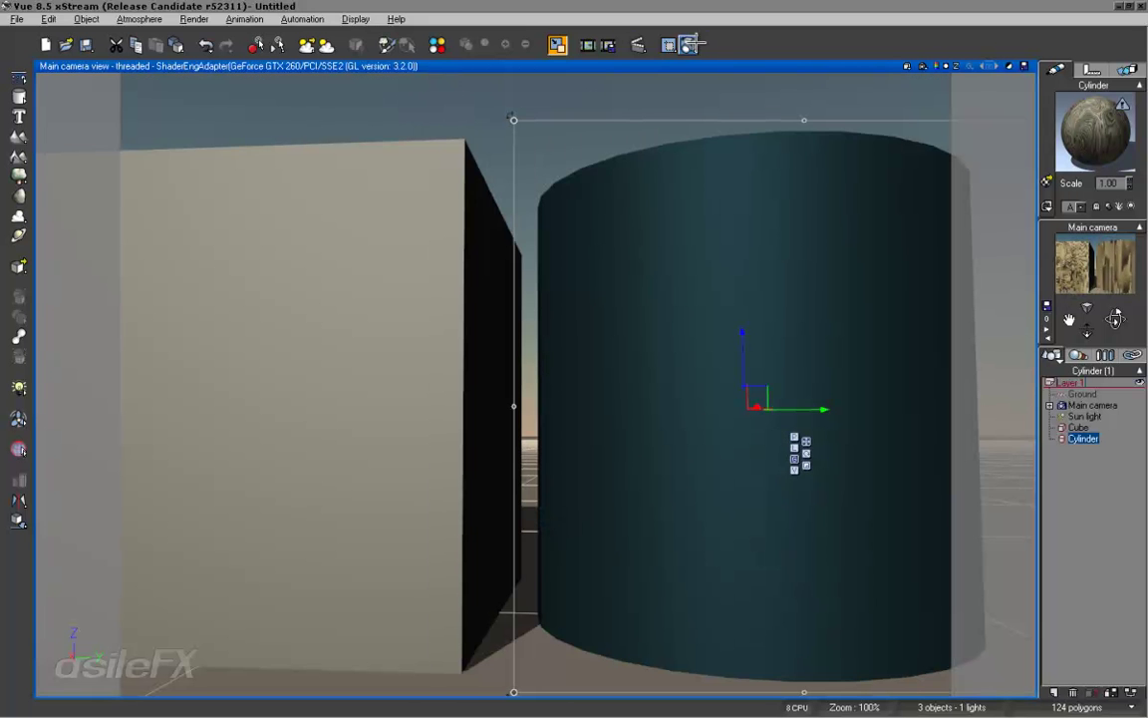
click(635, 45)
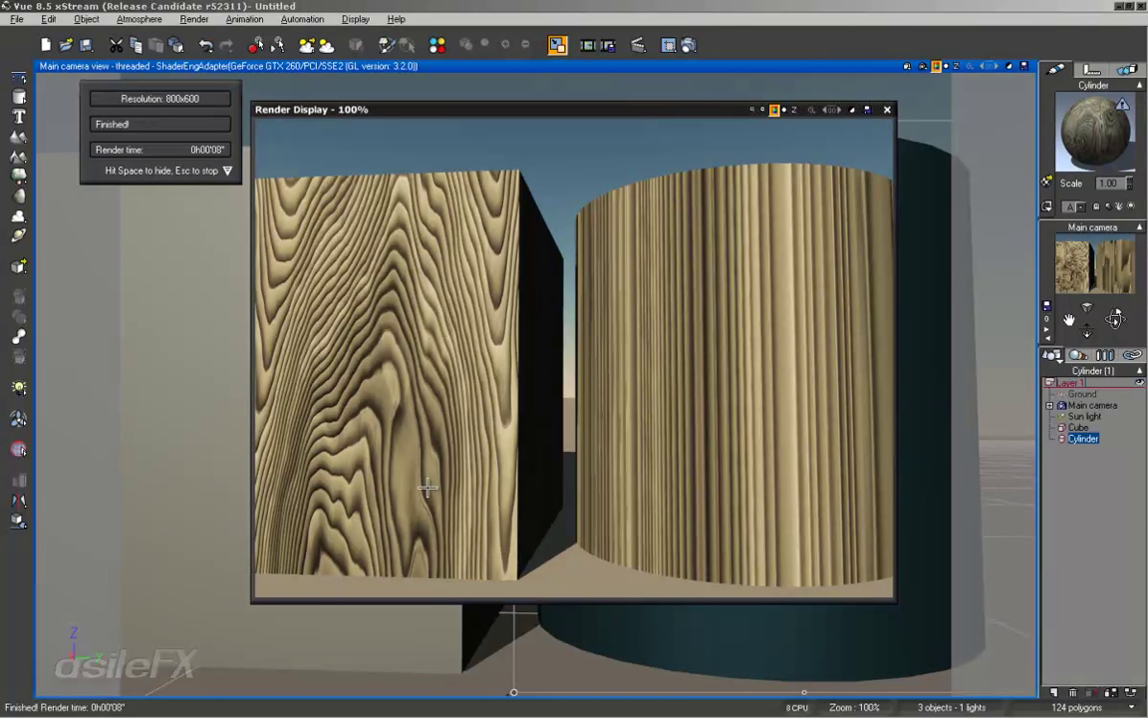
click(887, 109)
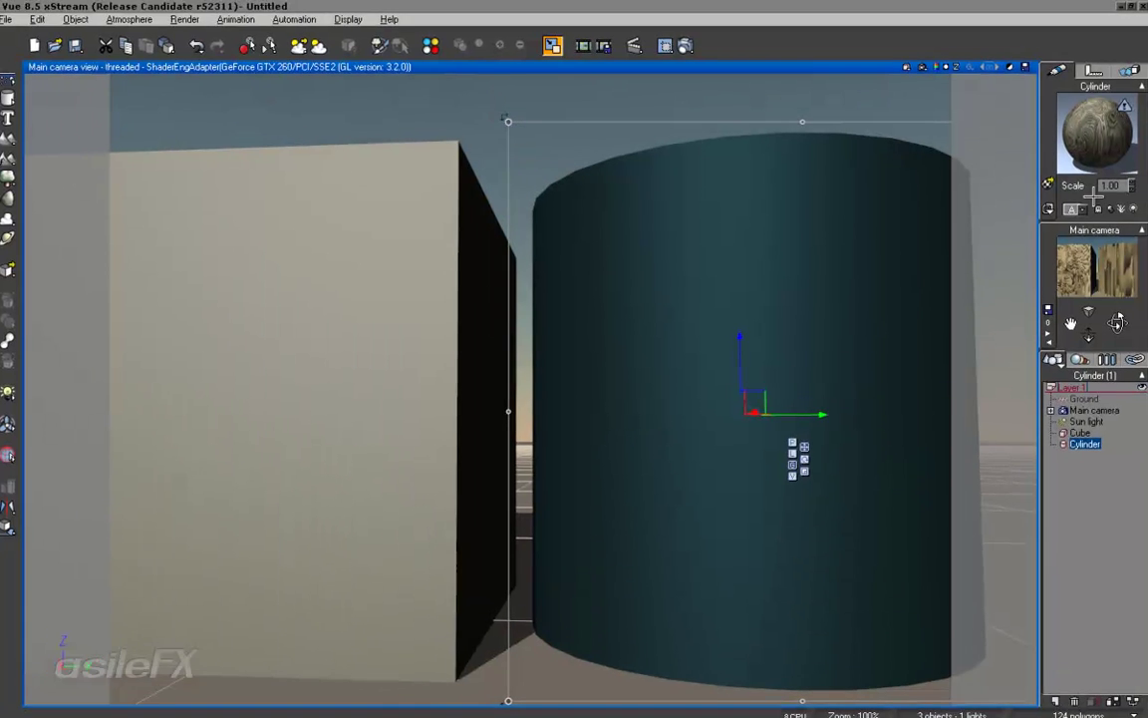
Enable the global Rotation transformation in the effects of the cylinder's material, edit its Y rotation, and accept the settings.
right_click(1089, 128)
click(1051, 137)
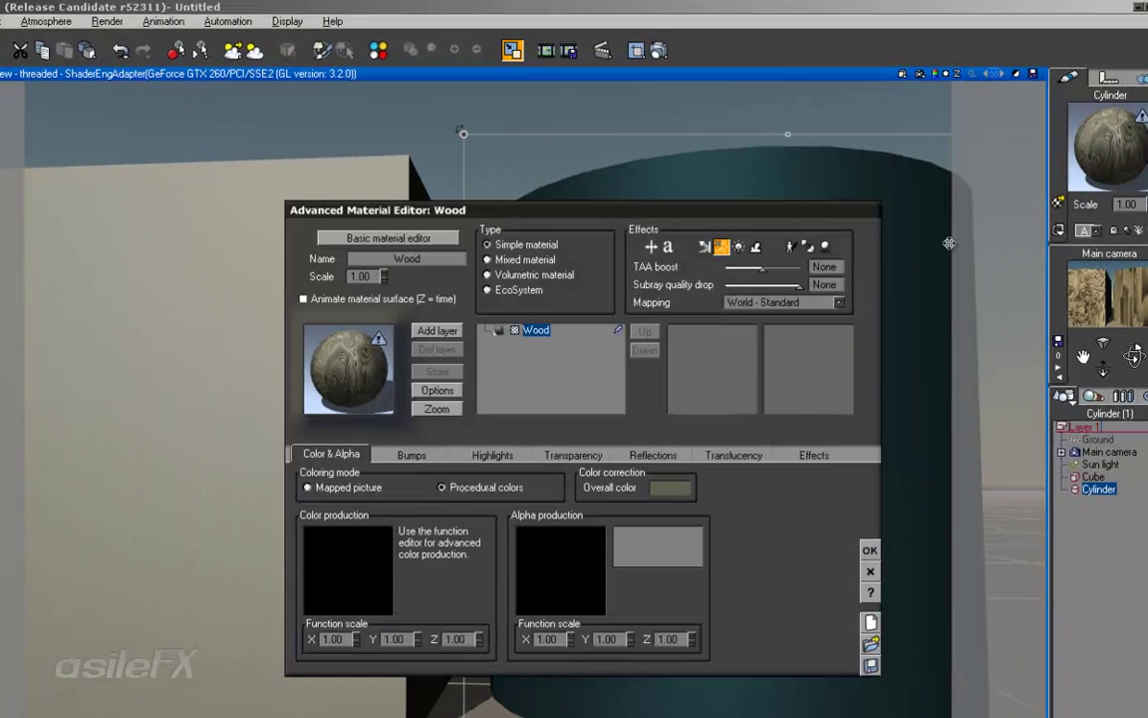
click(813, 454)
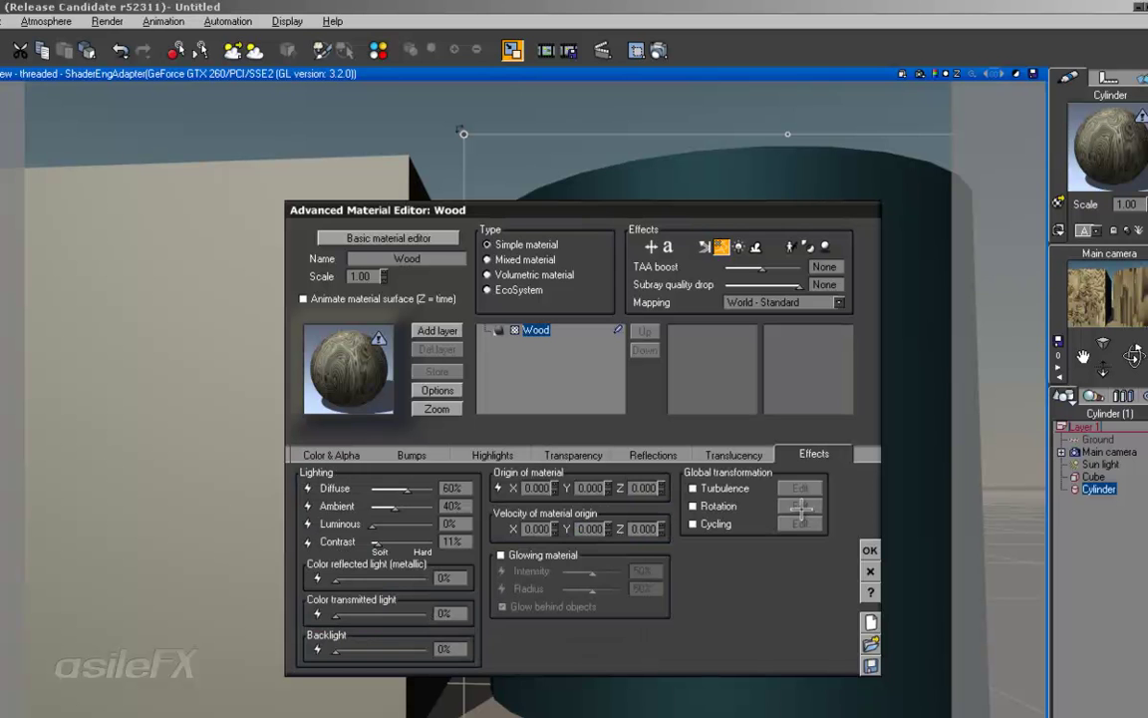
click(719, 505)
click(801, 505)
drag(902, 189, 180, 469)
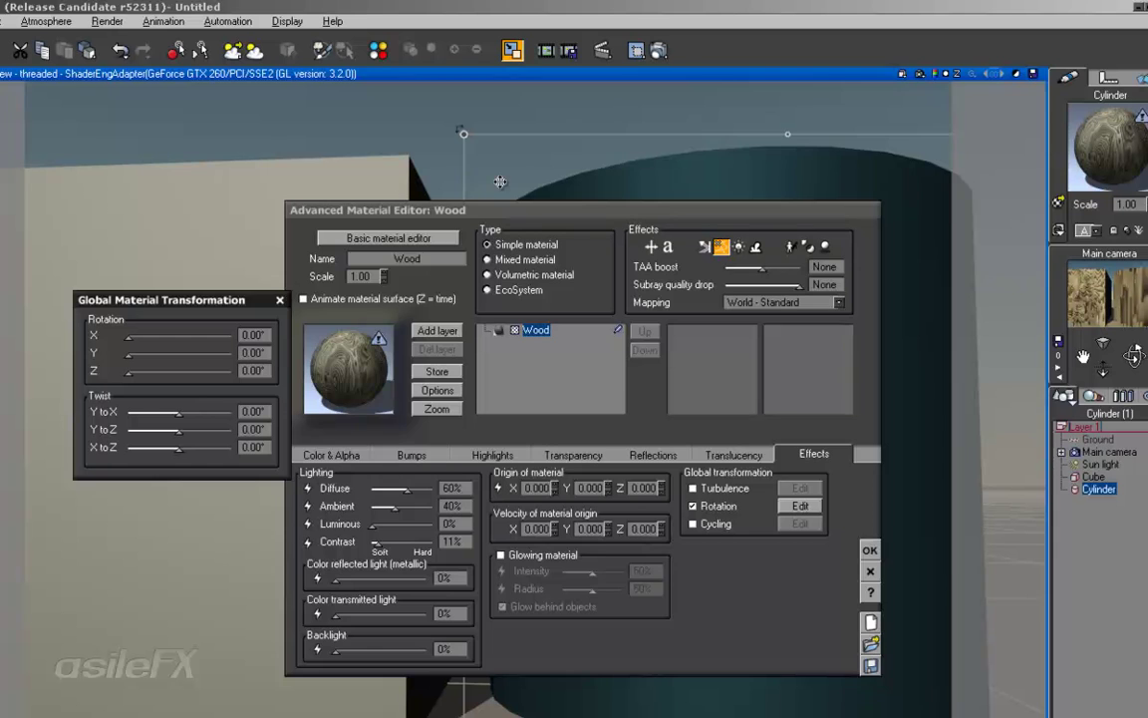
drag(465, 238, 302, 175)
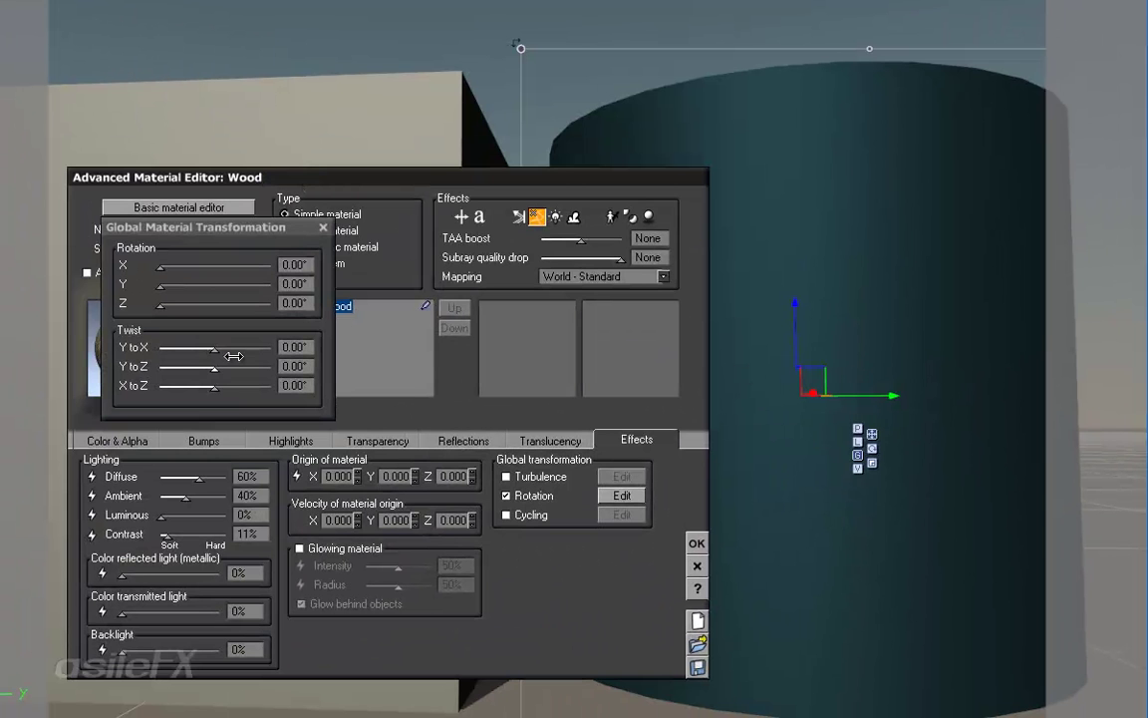
click(302, 284)
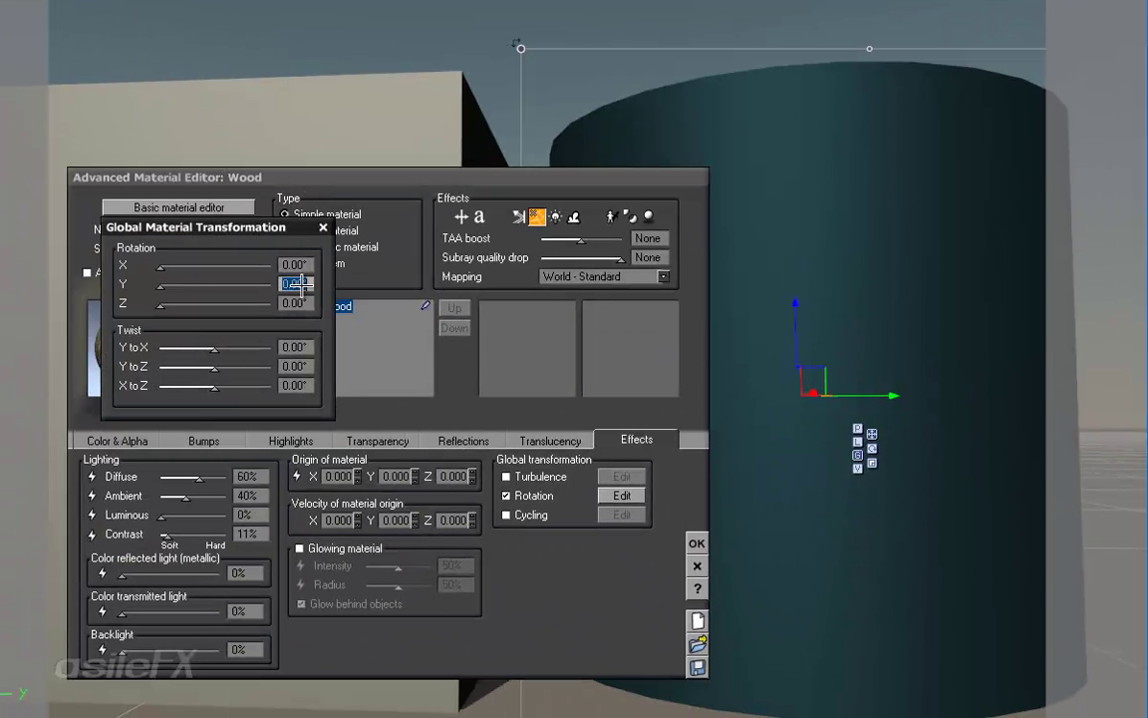
click(323, 227)
click(697, 542)
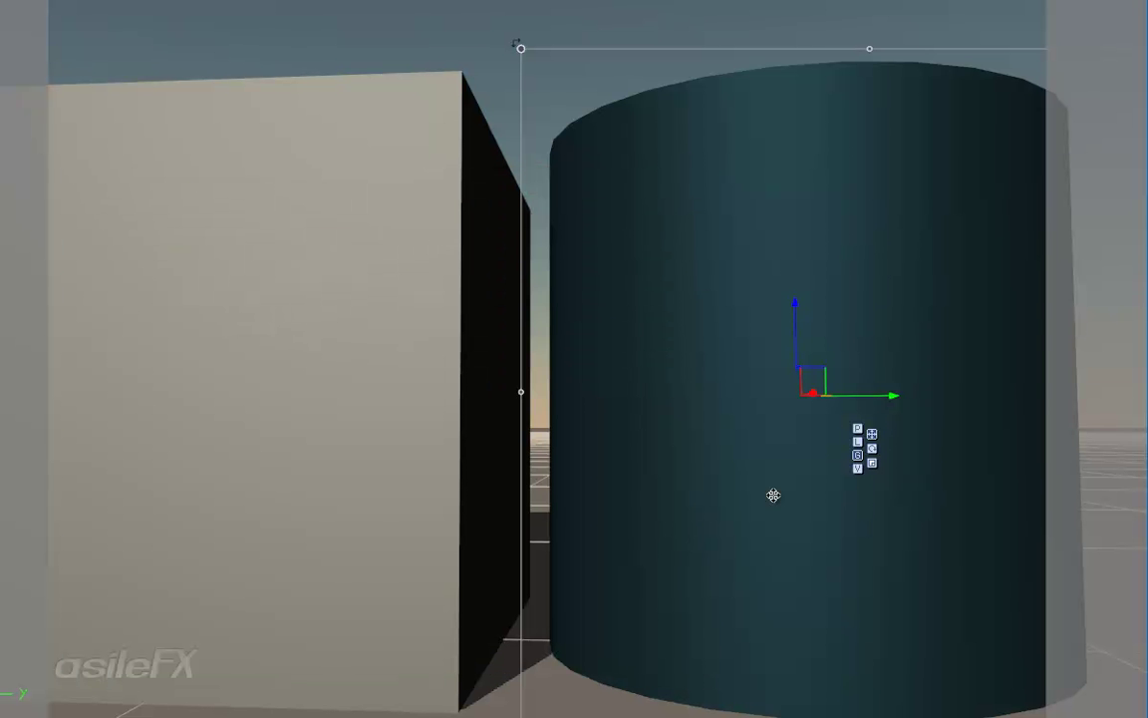
Try out the rotation gizmo on the cylinder and render both objects to examine the cylinder's grain direction.
key(e)
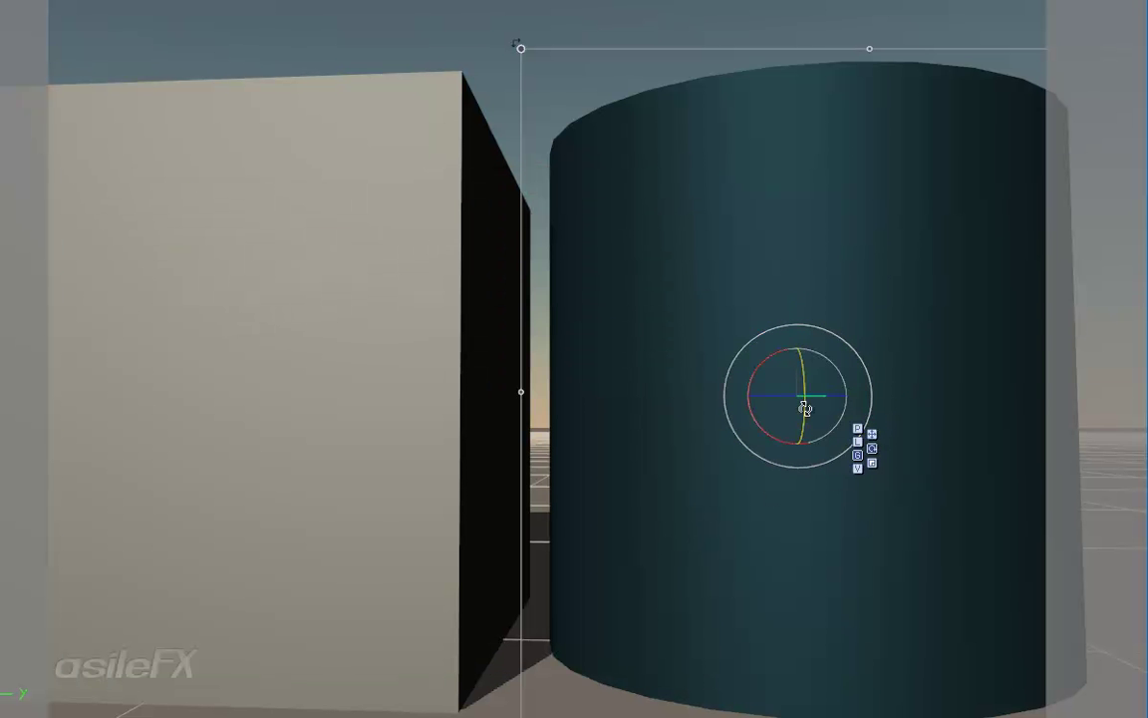
drag(805, 401, 797, 368)
key(ctrl+r)
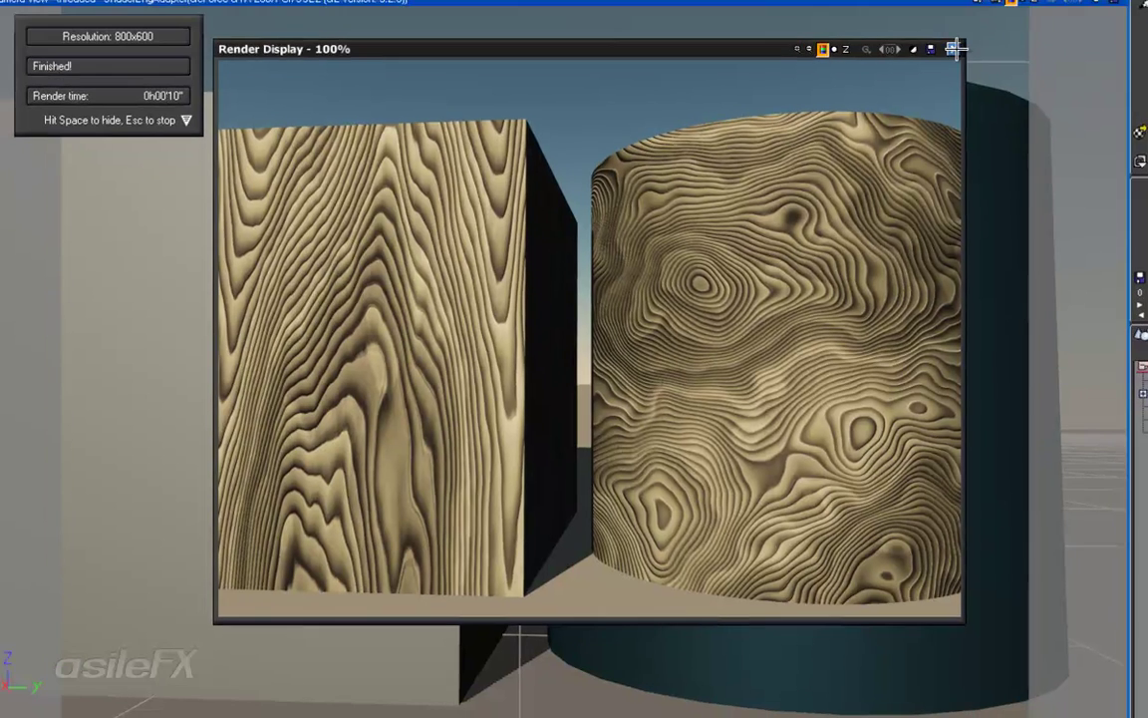
click(953, 48)
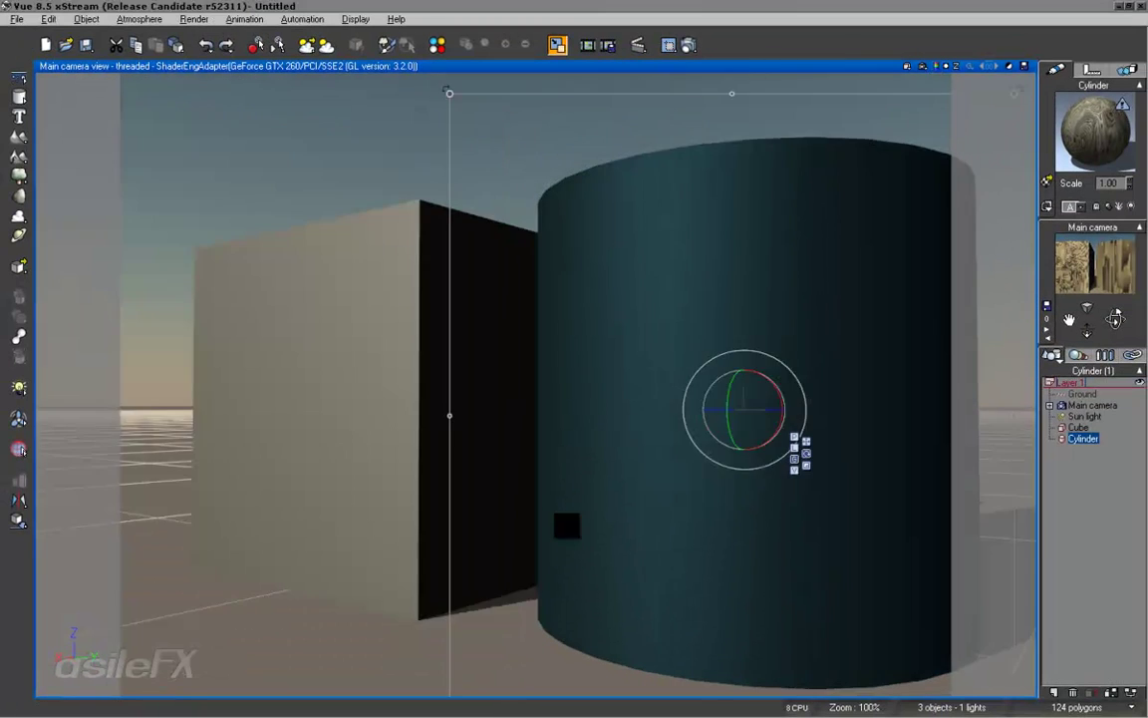
Enable global Rotation for the cube's Wood material, set its Y rotation to 90°, and render the result.
mouse_move(567, 525)
mouse_down()
mouse_move(1115, 319)
mouse_move(633, 525)
mouse_move(573, 527)
mouse_up()
drag(1089, 330, 573, 526)
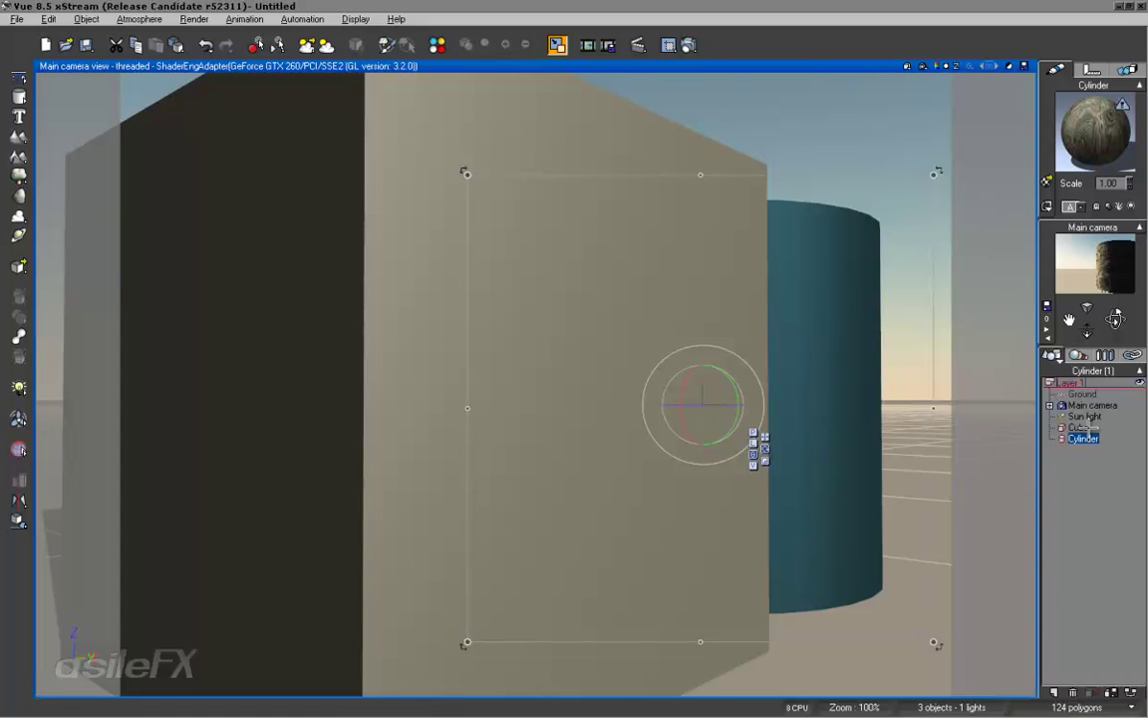
click(648, 378)
right_click(1096, 116)
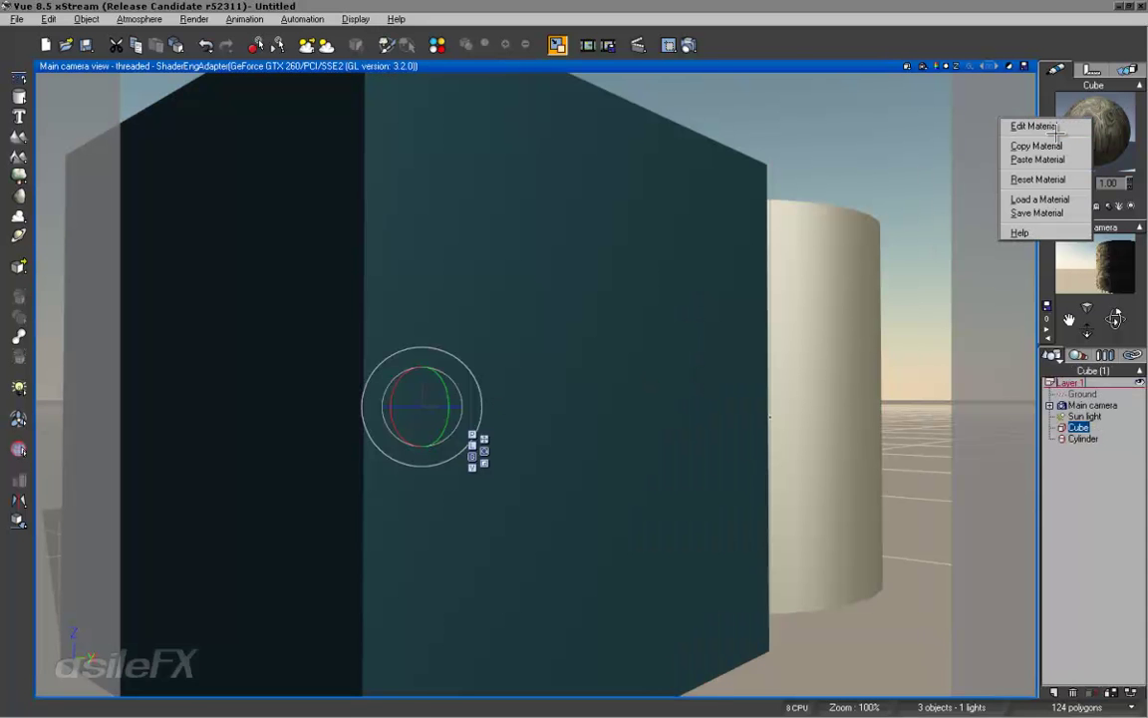
click(1021, 124)
click(501, 493)
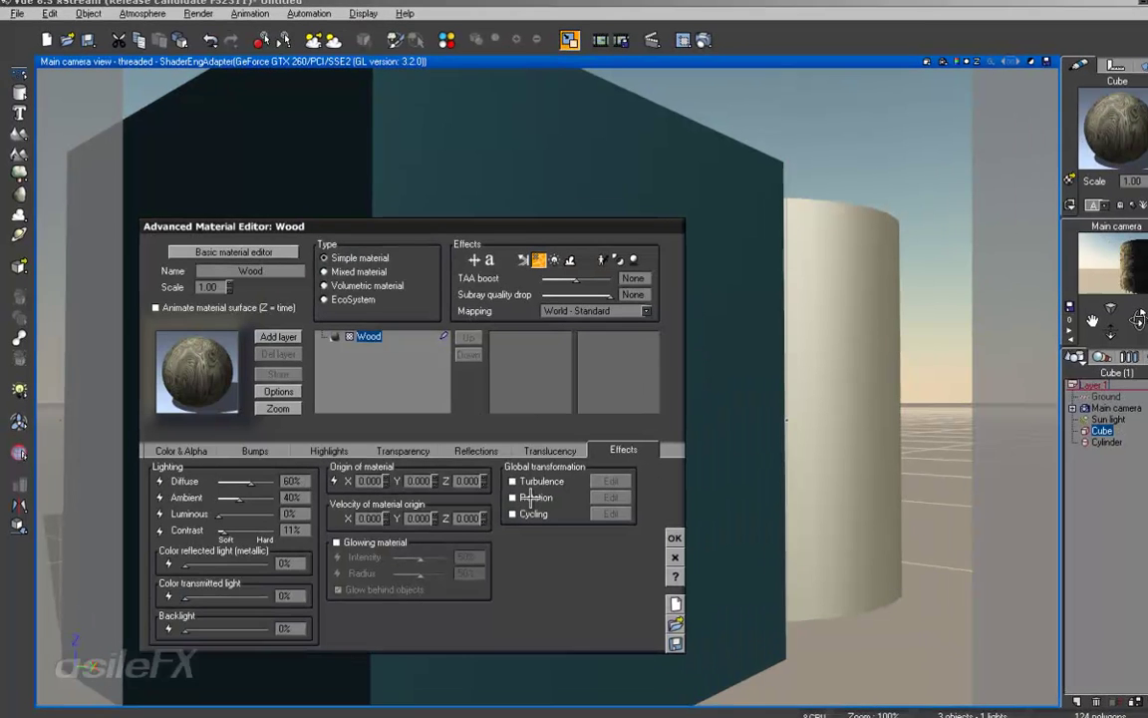
click(578, 492)
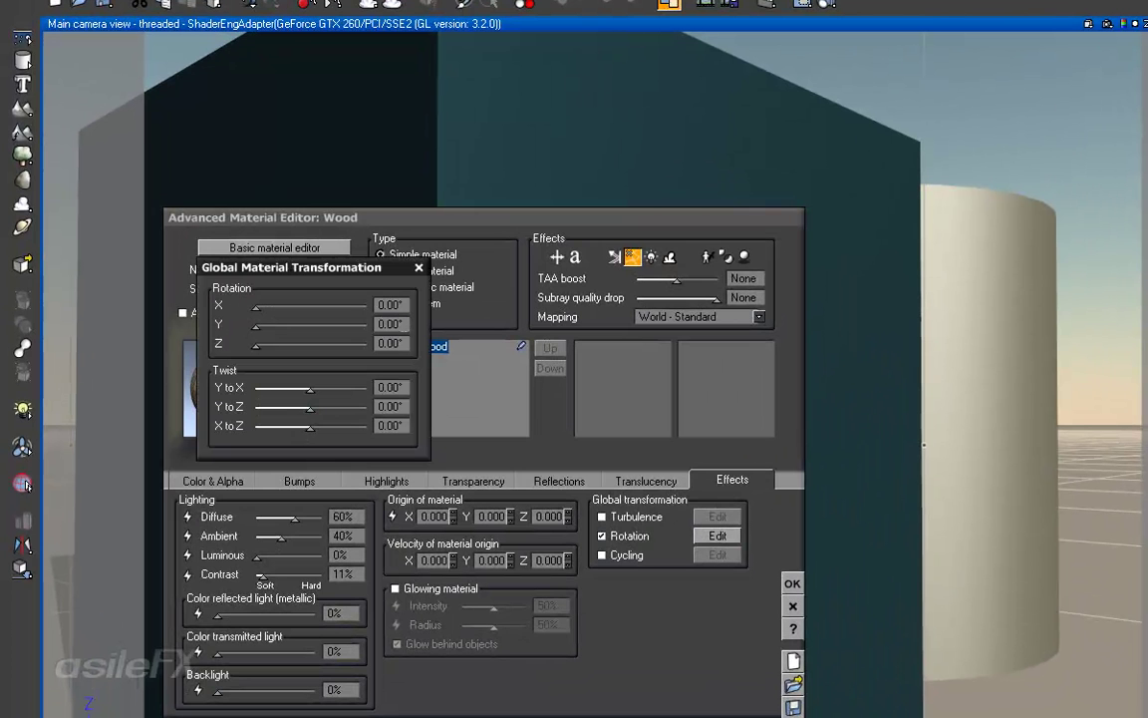
click(394, 324)
text(90)
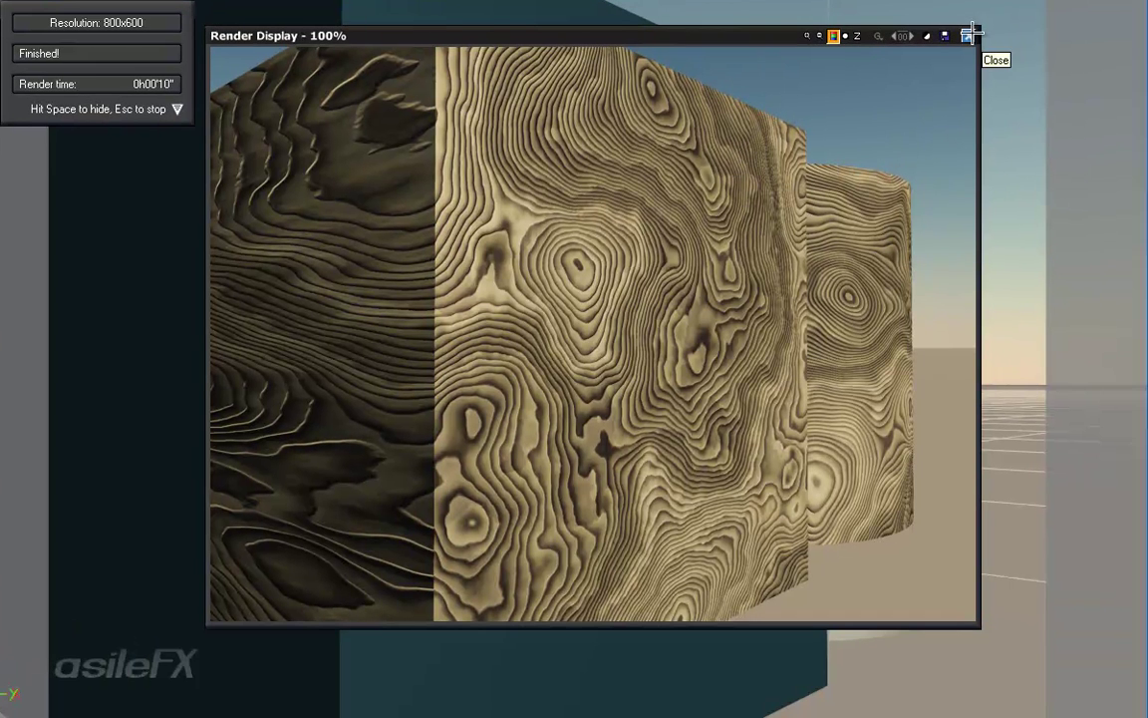
click(970, 34)
Set the Z rotation of the cube's Wood material to 90° and accept the settings.
right_click(1094, 66)
click(1106, 74)
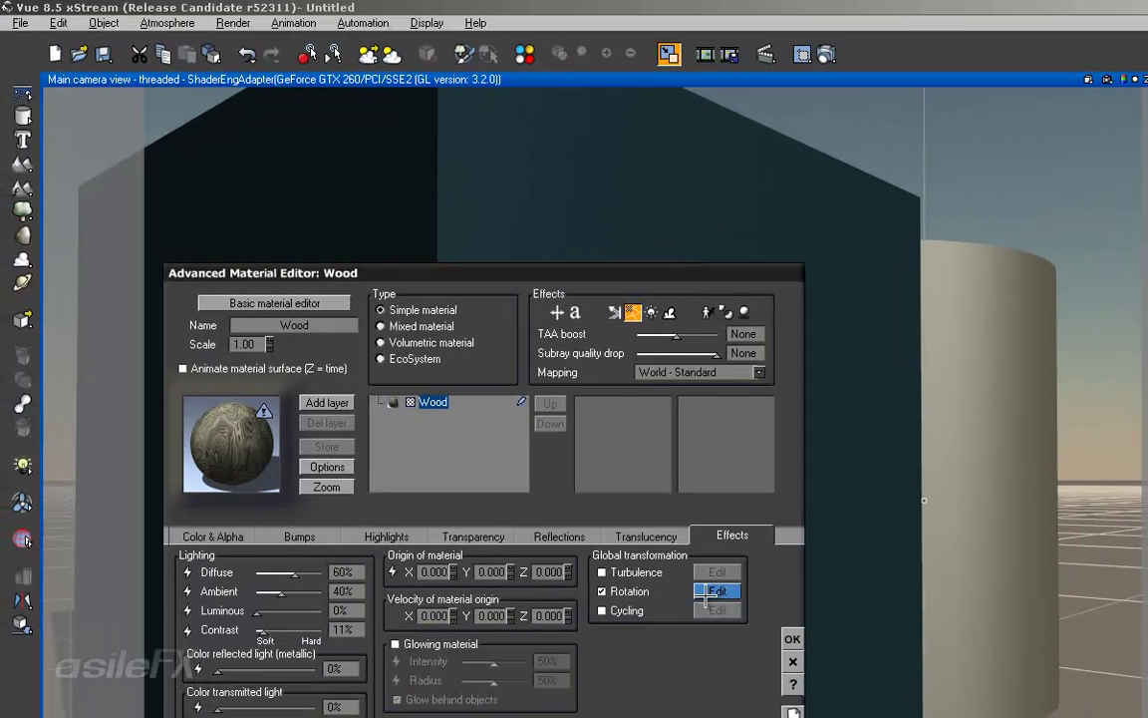
click(621, 496)
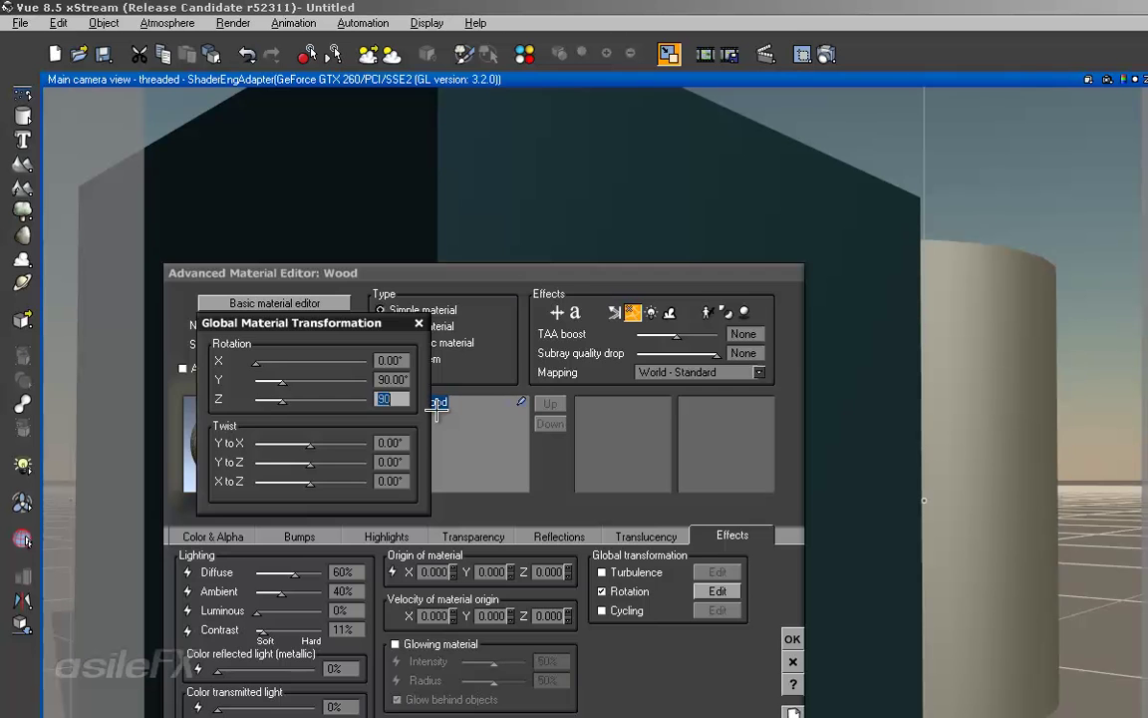
click(418, 323)
click(790, 638)
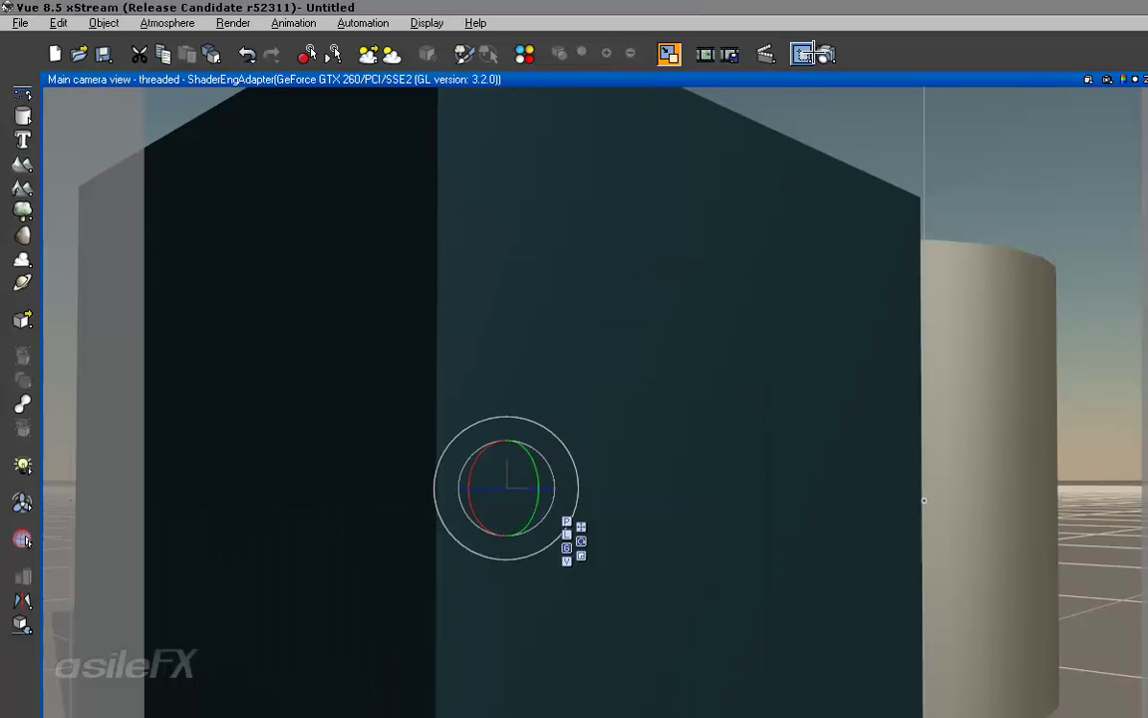
Start a test render of the rotated grain on the cube and stop it partway.
click(708, 52)
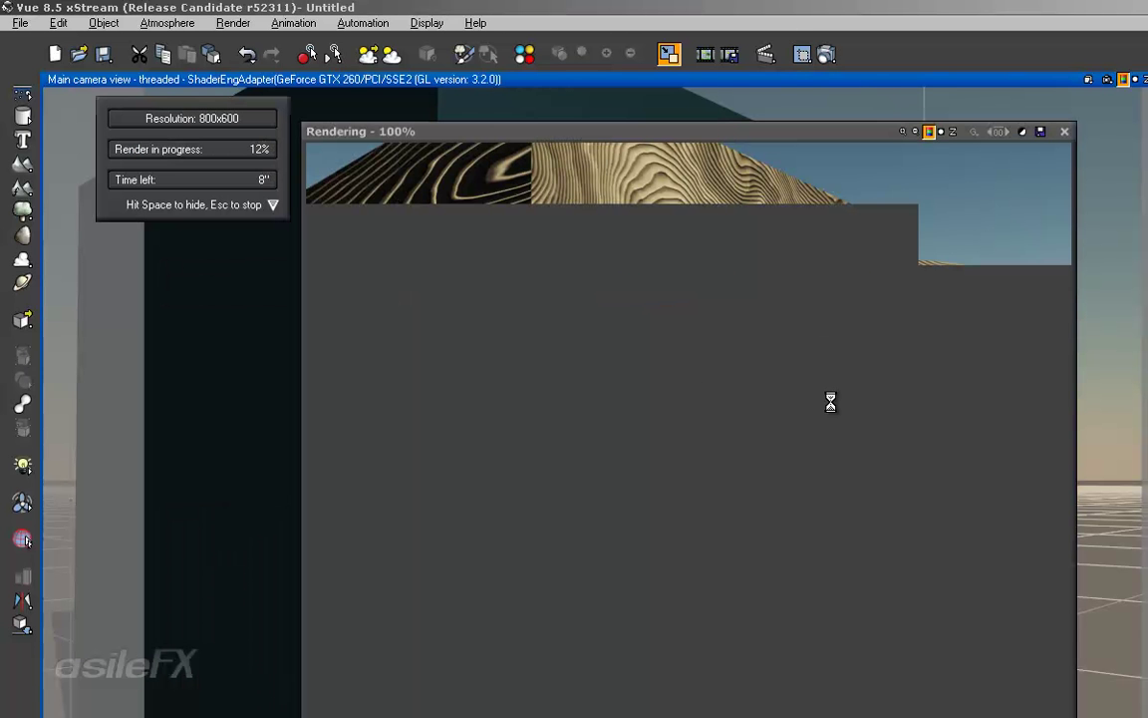
key(Escape)
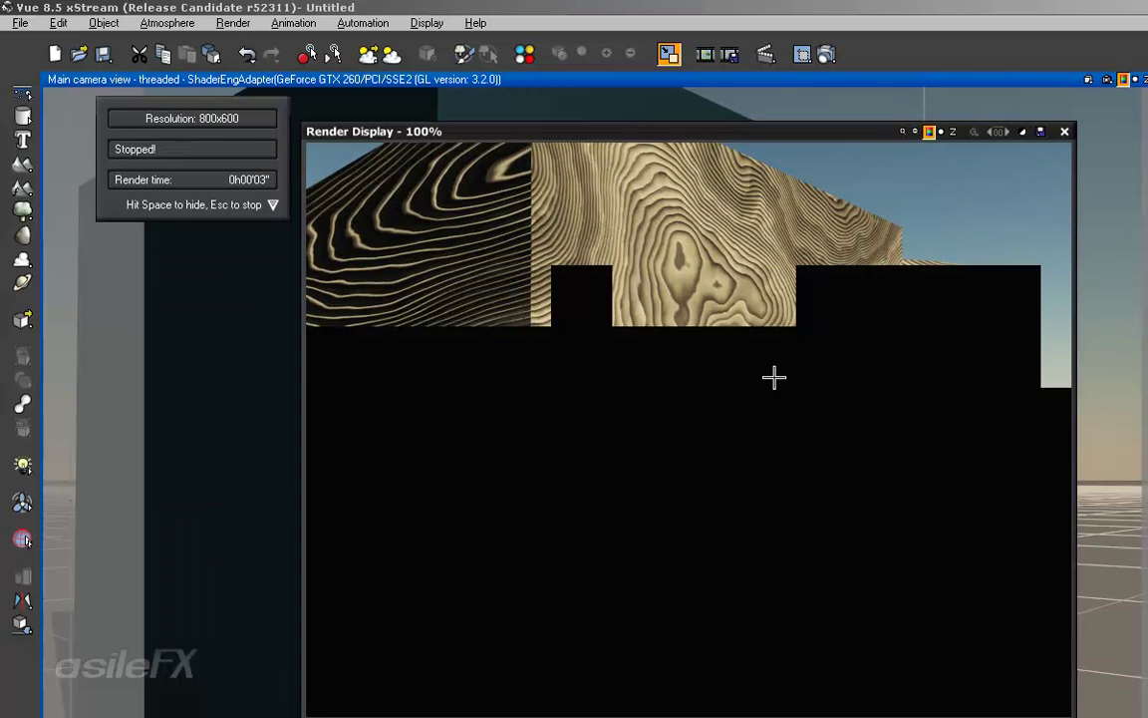
click(1066, 132)
Set the global rotation of the cube's Wood material to X 90° and Z 0°, accept the settings, and render the result.
double_click(695, 618)
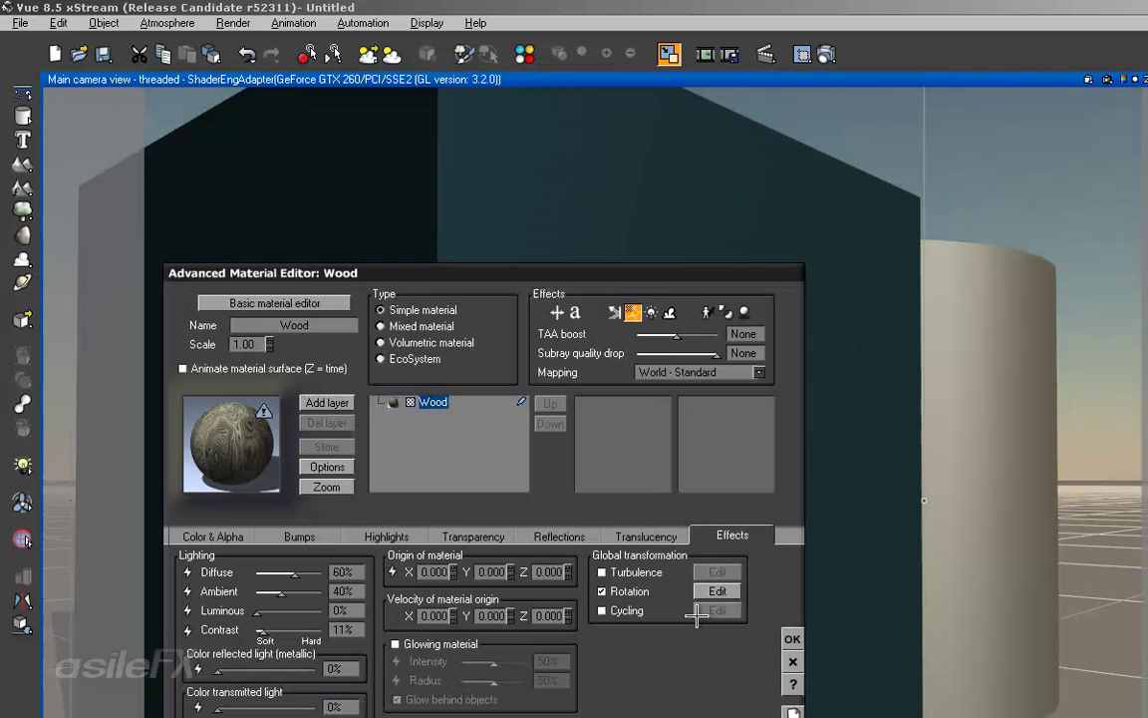
click(720, 592)
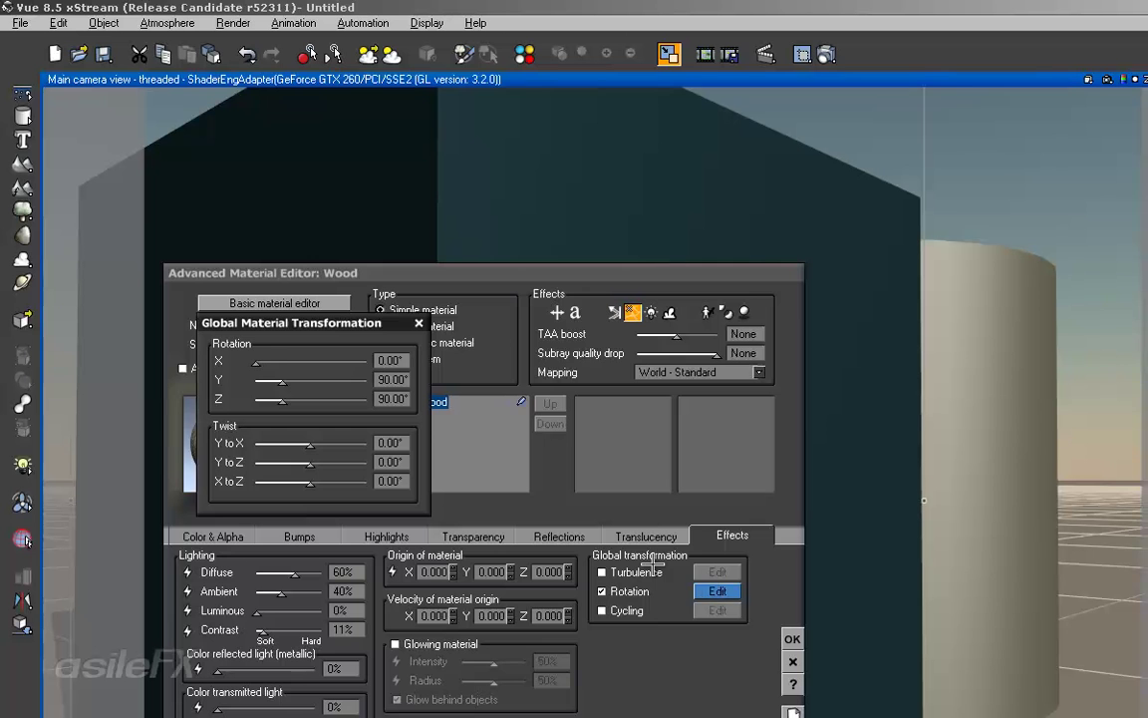
text(90)
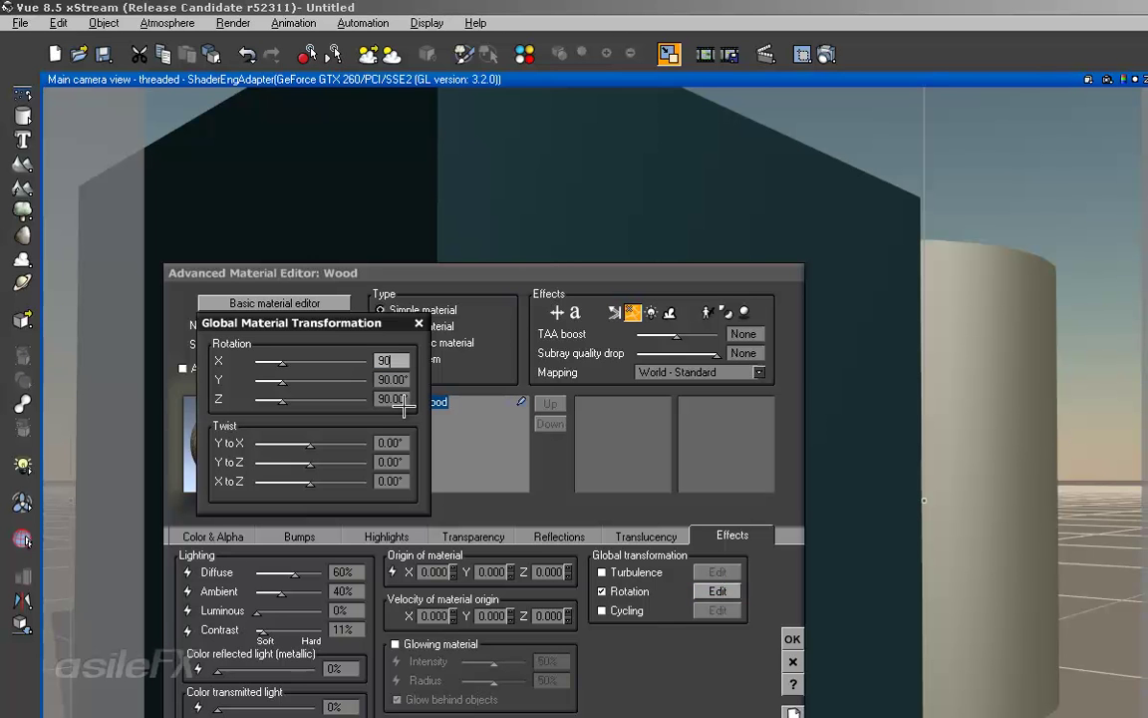
click(407, 400)
text(0)
click(419, 322)
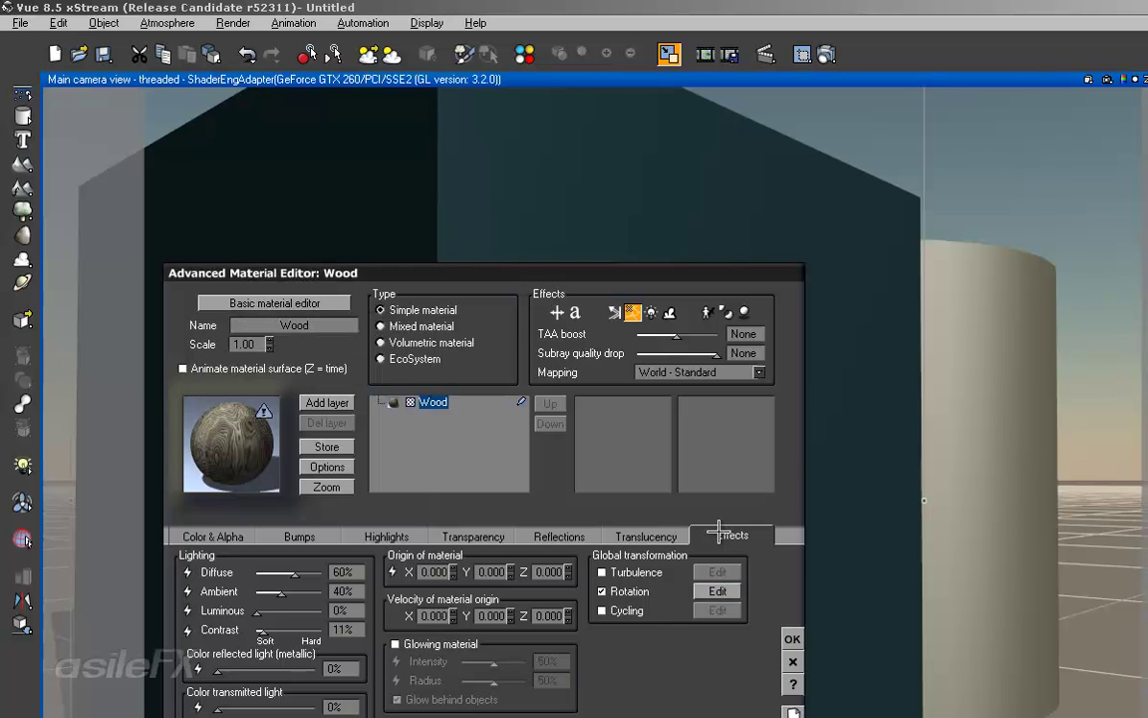
click(792, 638)
click(730, 54)
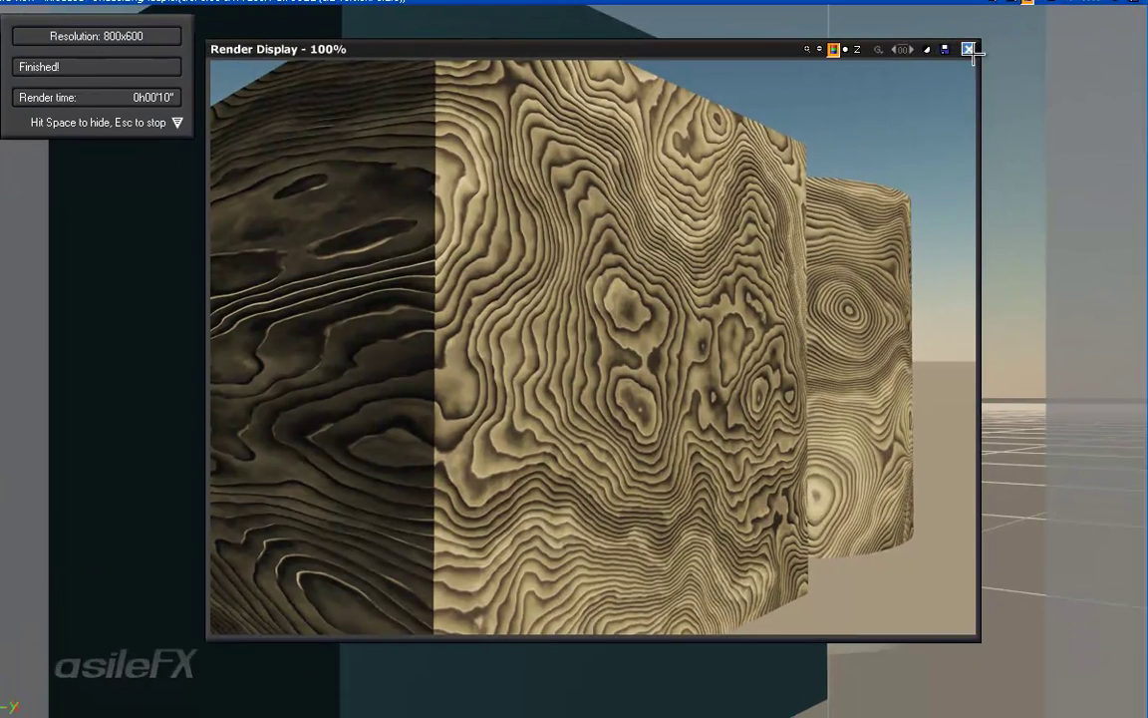
click(1064, 131)
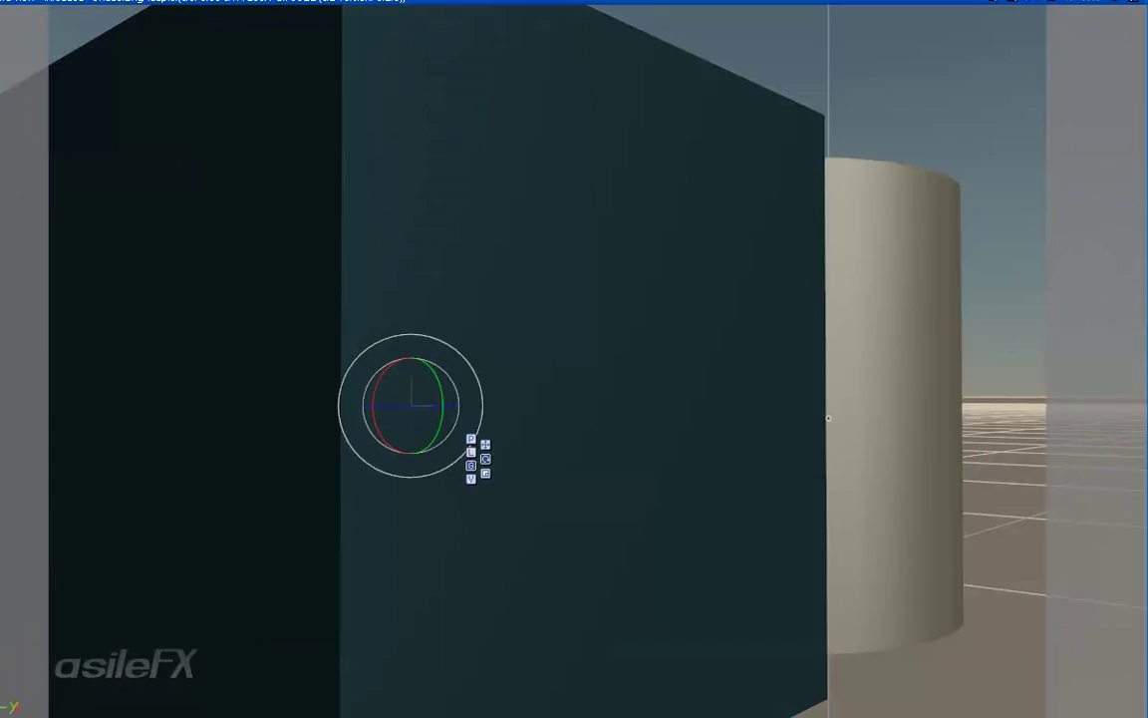
Set the Wood material's global rotation to Y 0° and Z 90° on the cube, accept the settings, and render the scene.
right_click(1145, 61)
click(1131, 72)
click(622, 508)
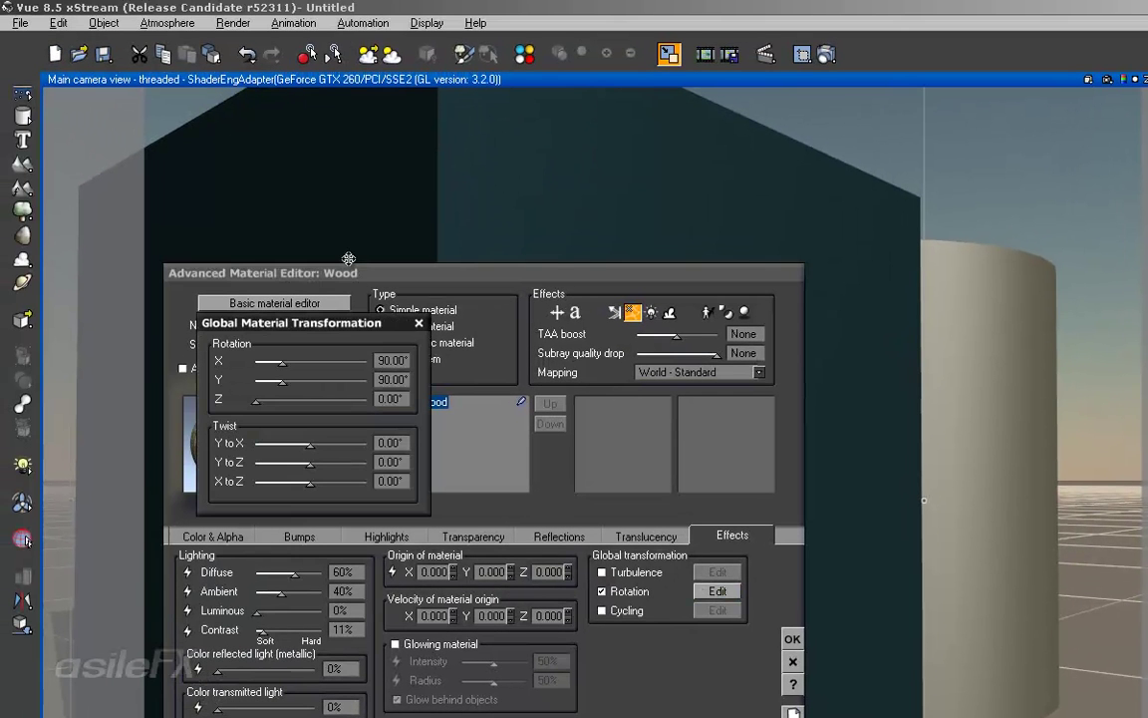
text(0)
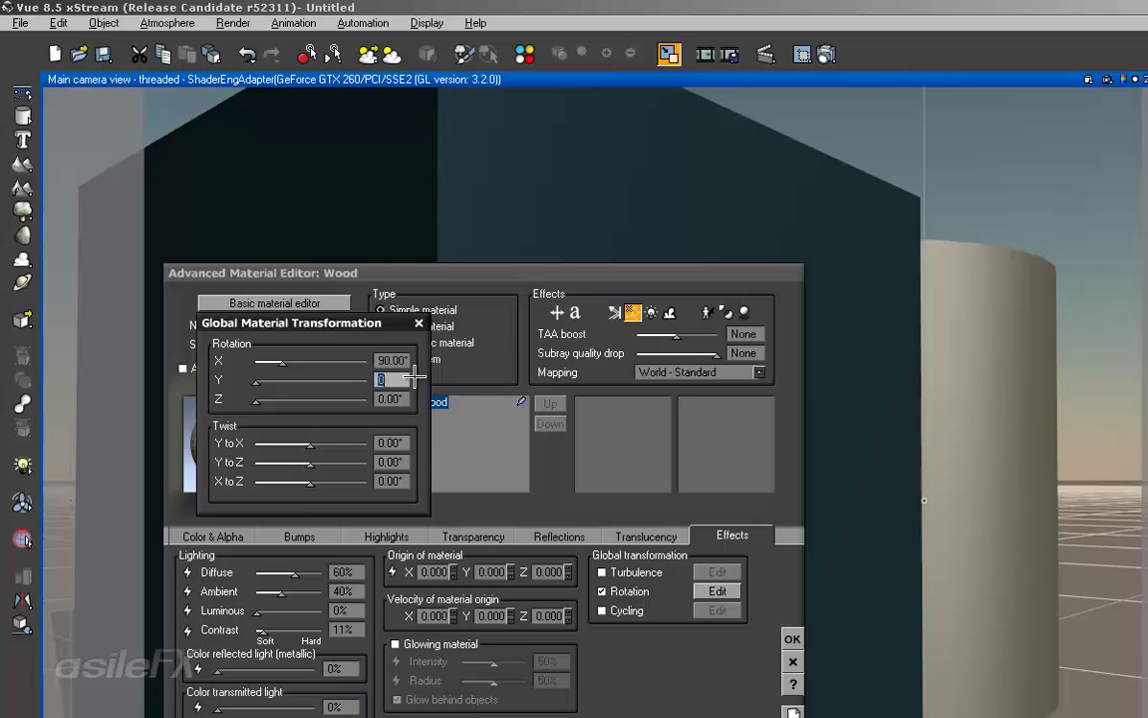
click(404, 399)
text(90)
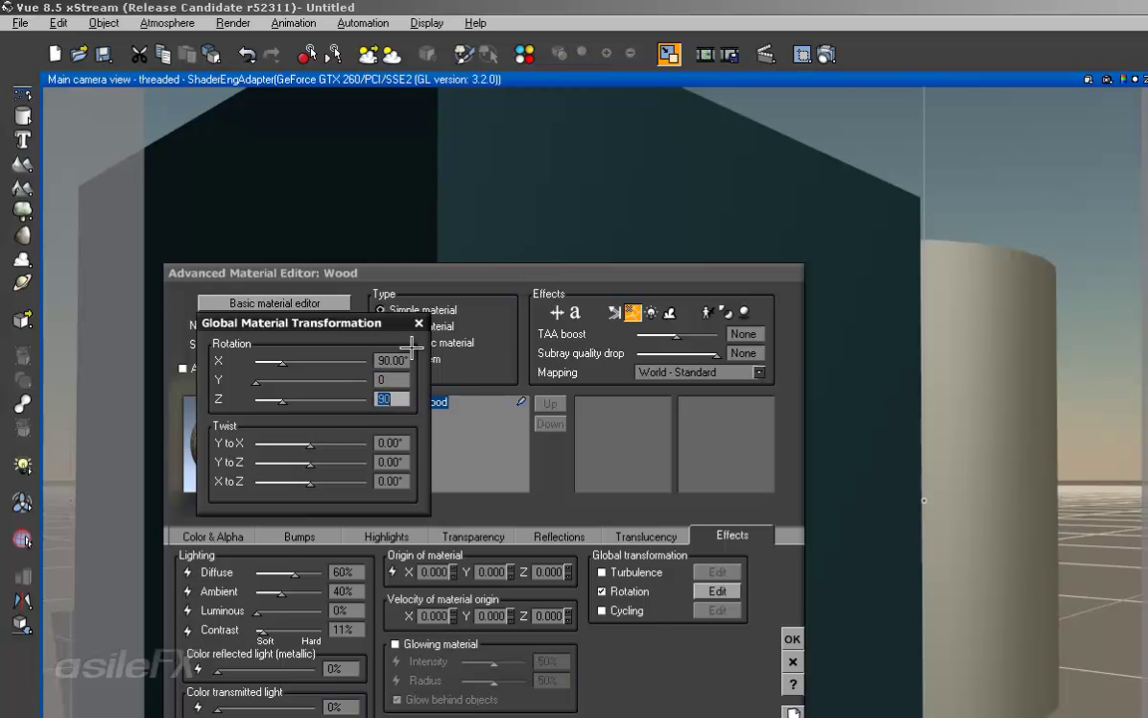
click(418, 326)
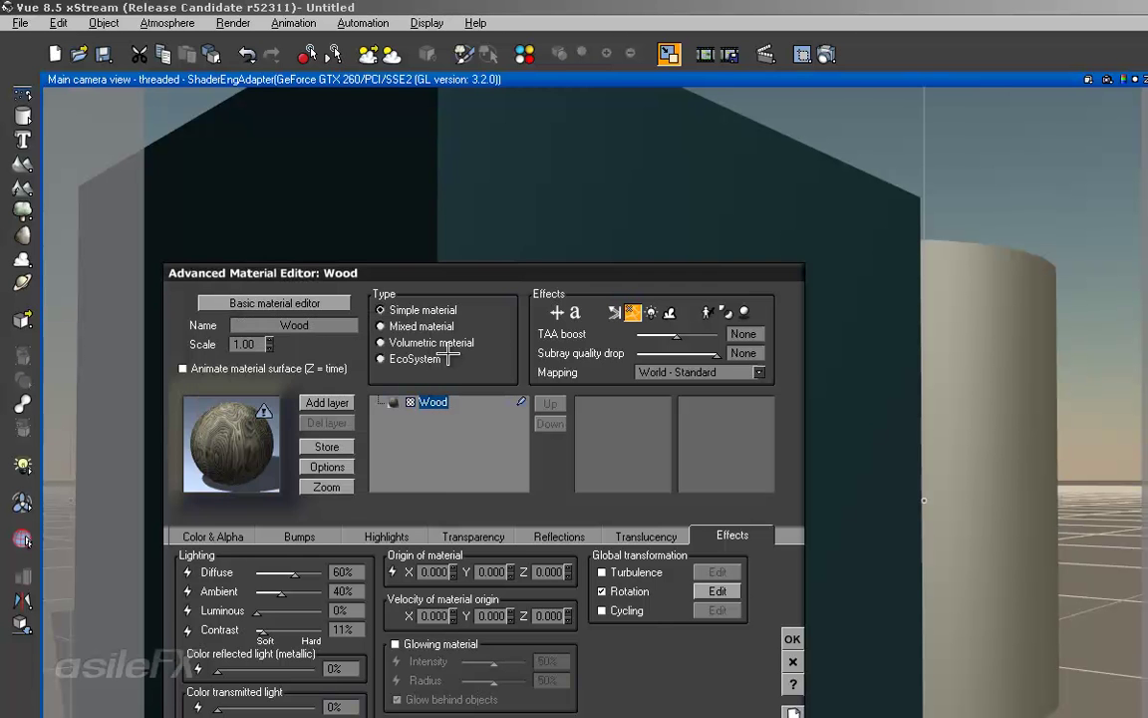
click(793, 639)
click(826, 54)
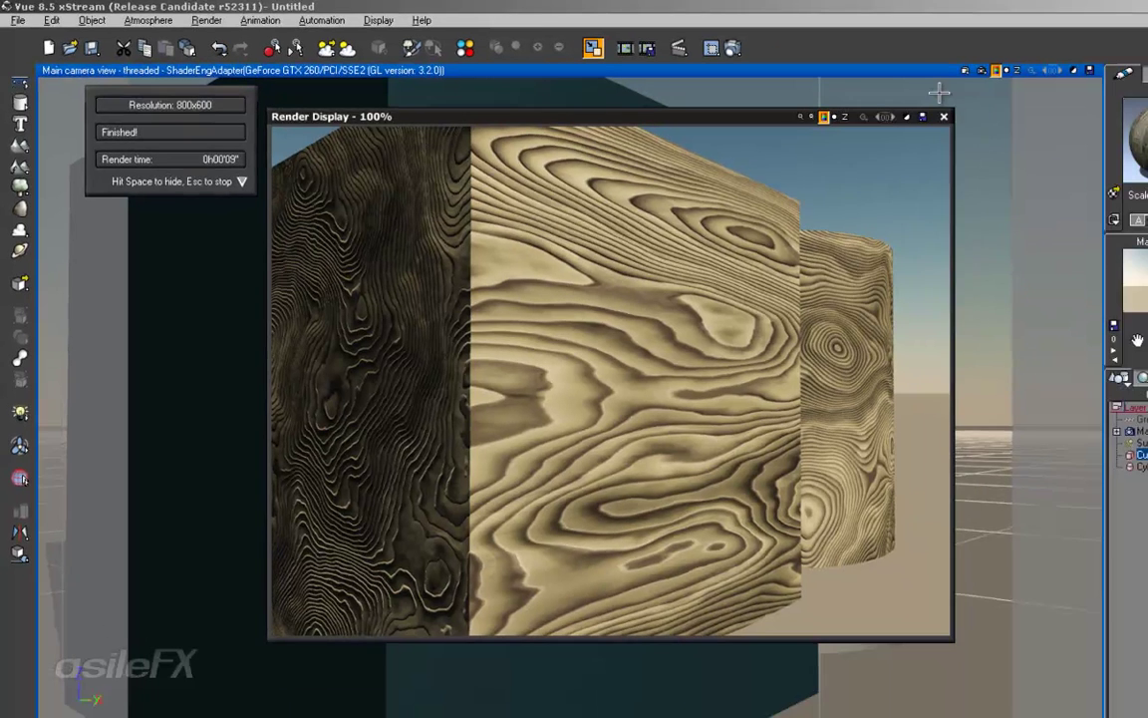
key(space)
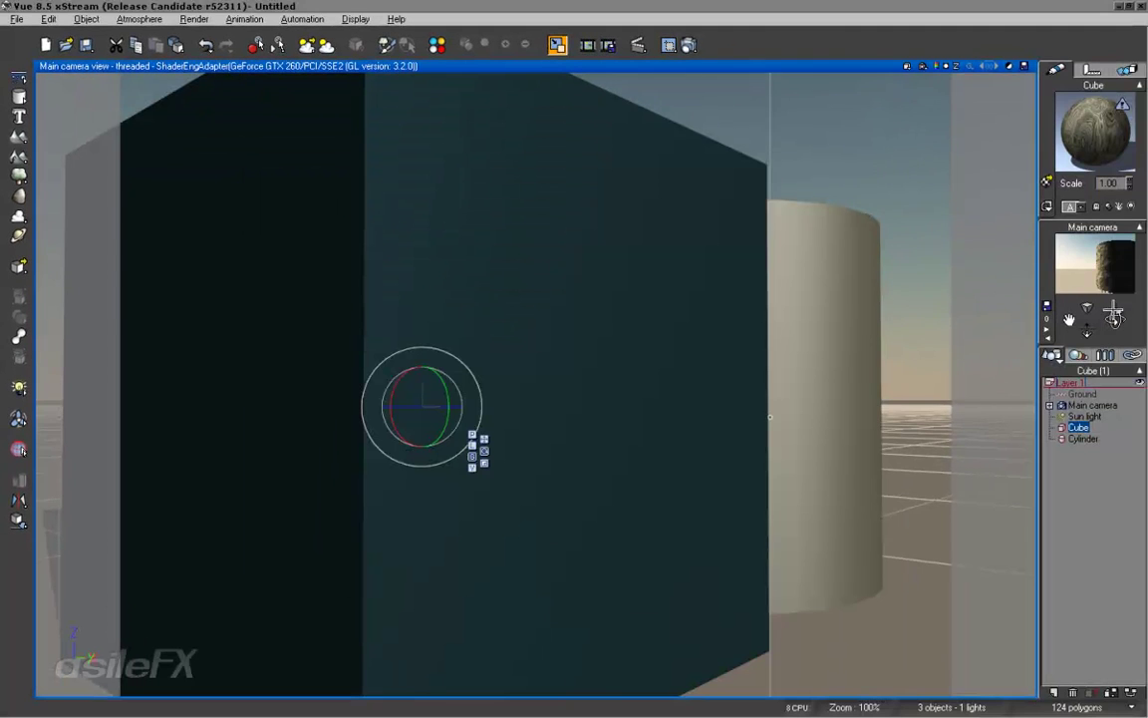
Add a turbulence node feeding the first noise node below Position in the color function of the cube's Wood material.
drag(1114, 311, 569, 522)
right_drag(897, 361, 870, 364)
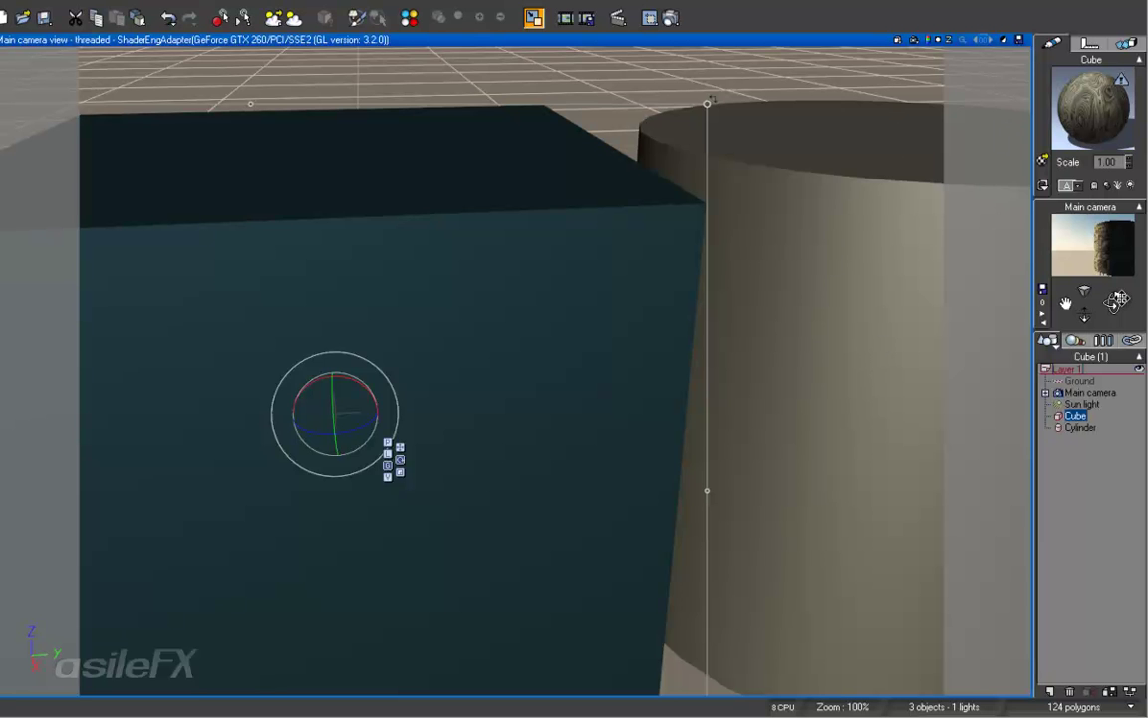
right_click(1097, 85)
click(1037, 92)
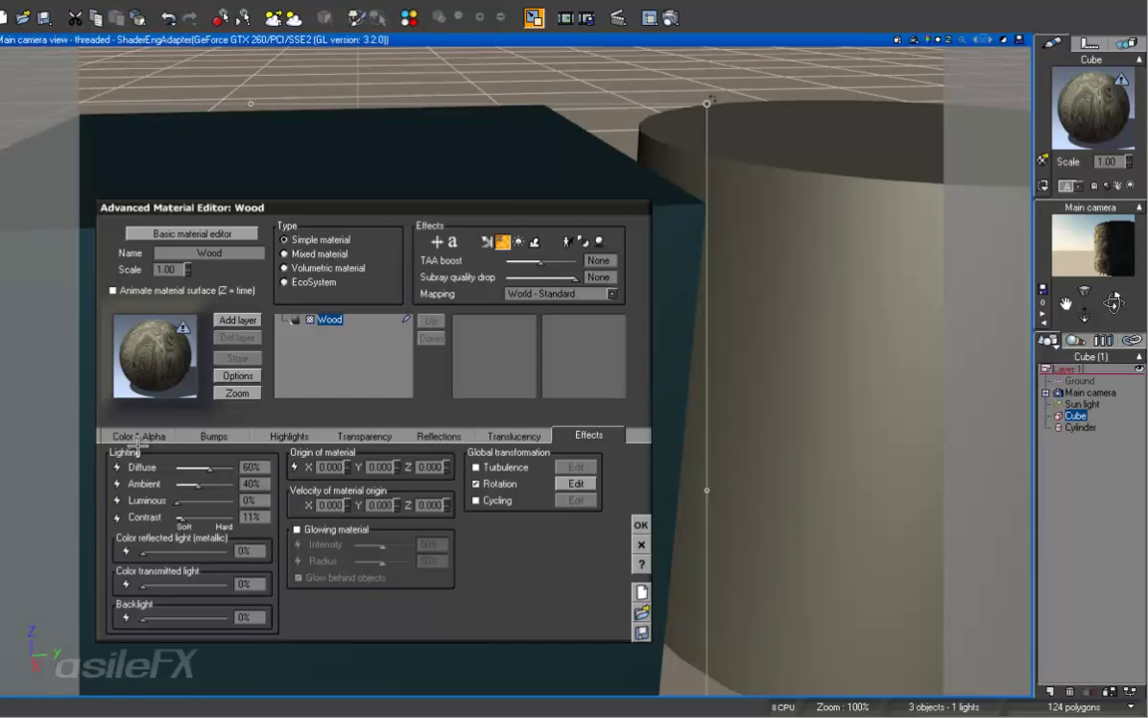
click(137, 439)
right_click(148, 566)
click(174, 579)
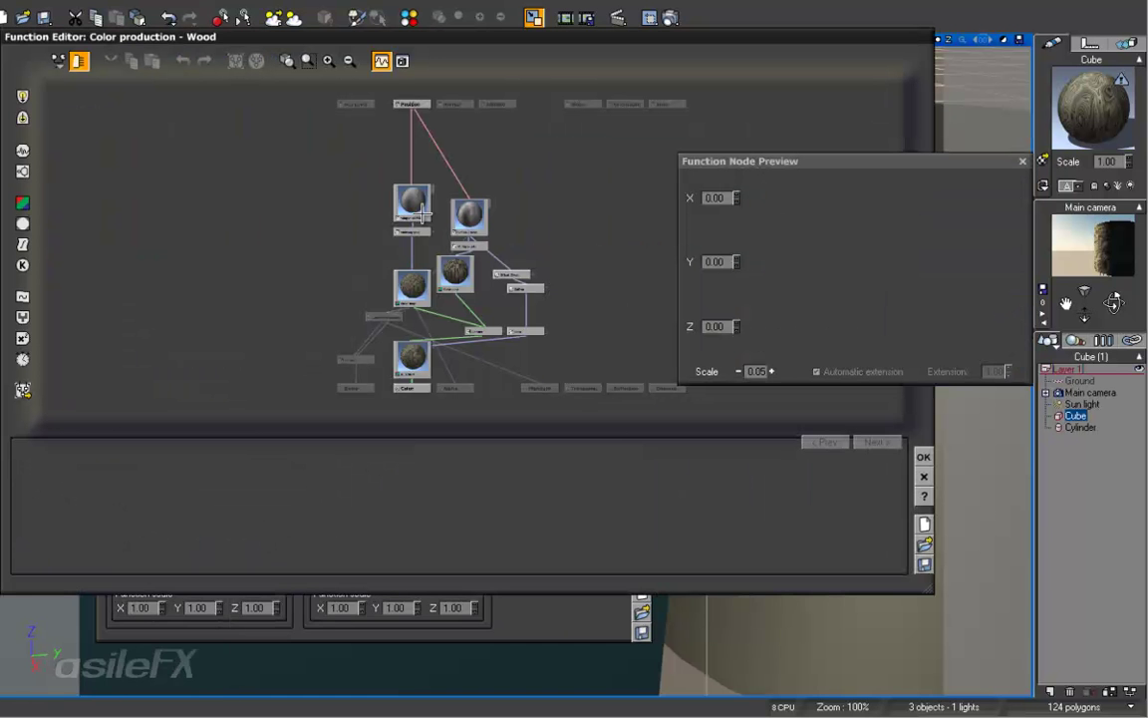
click(423, 212)
click(124, 562)
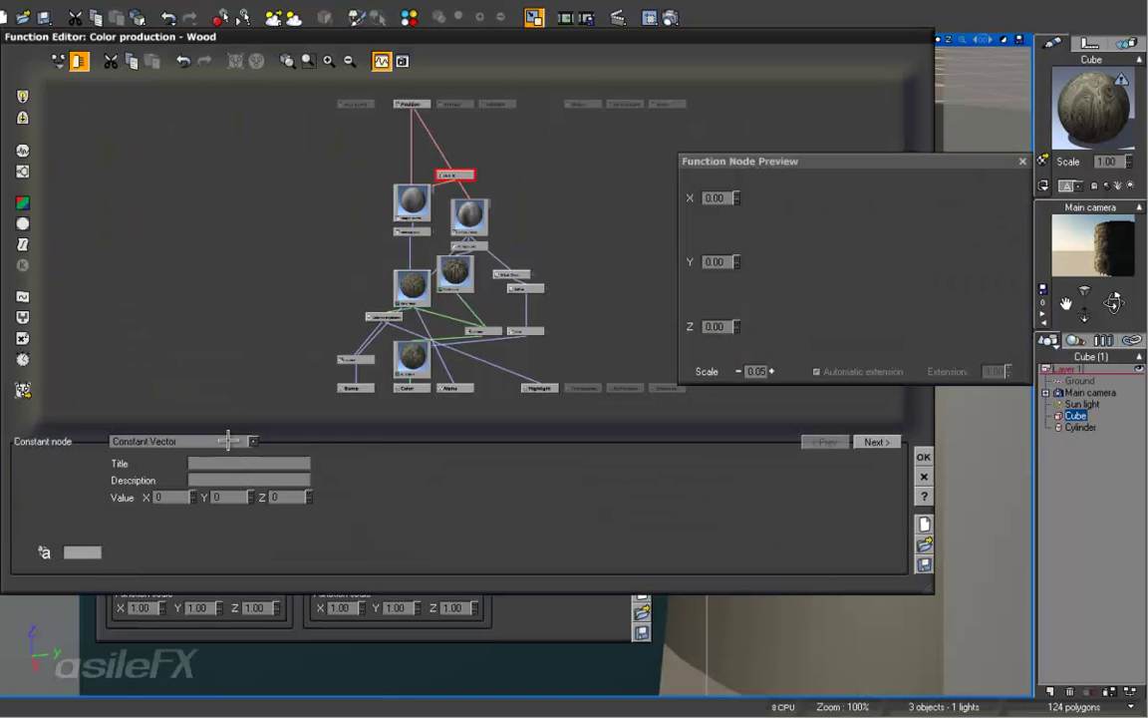
click(22, 296)
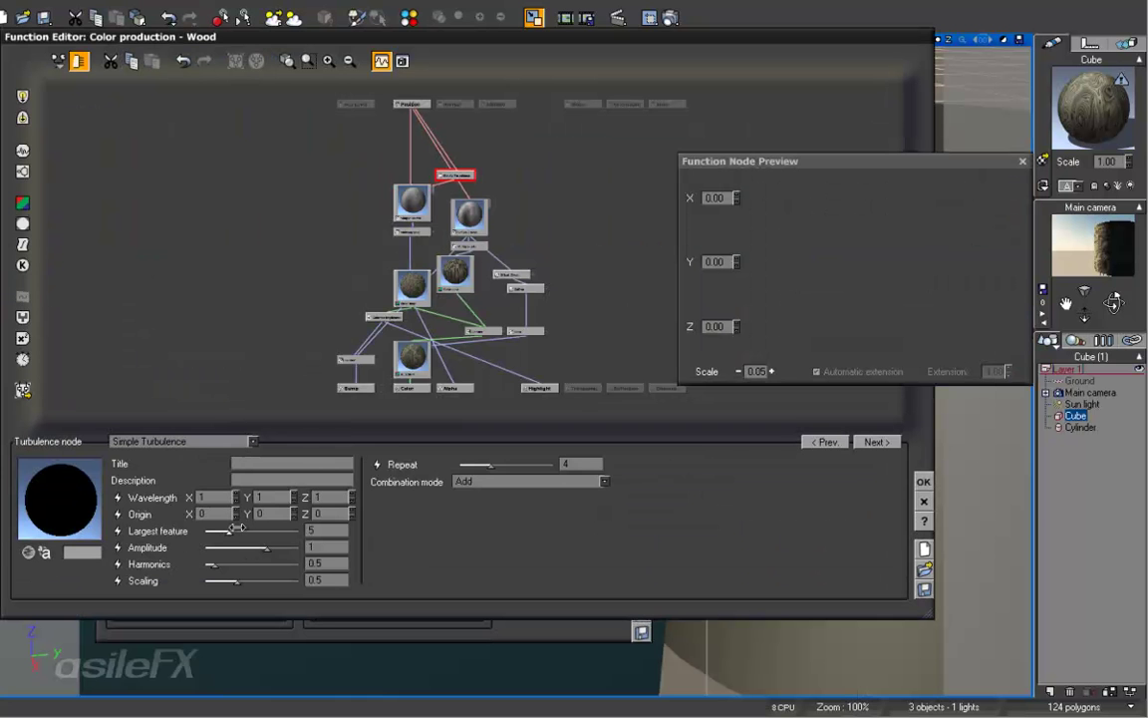
click(200, 440)
click(154, 493)
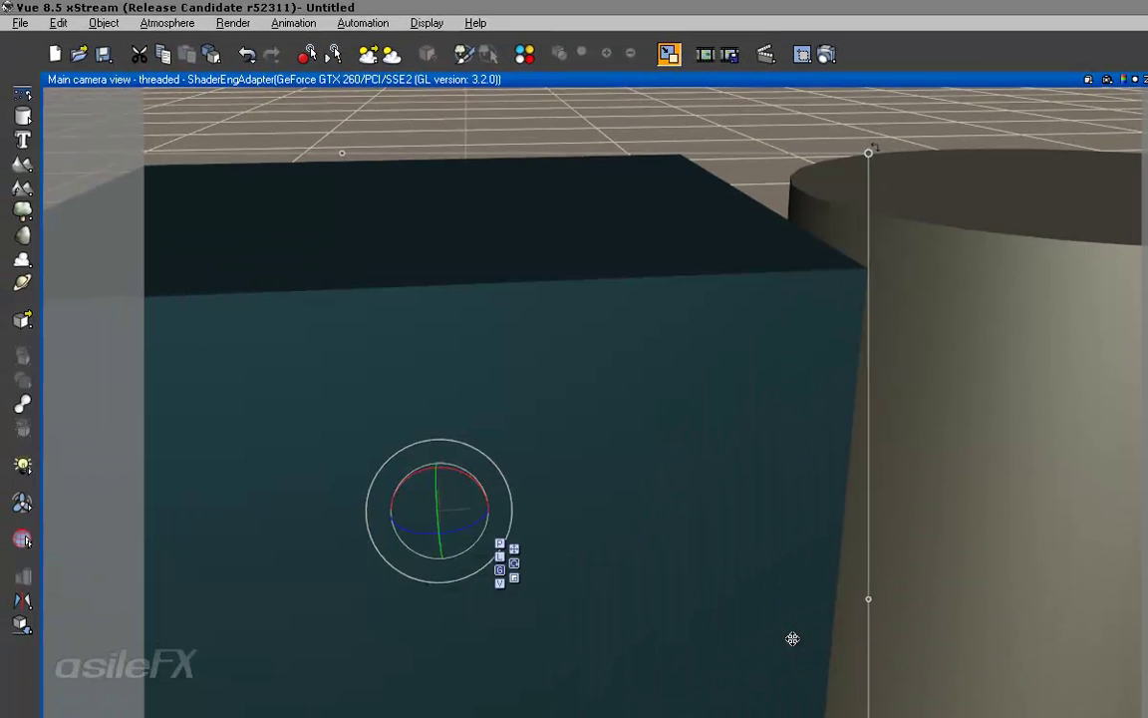
Render the cube from above to examine how the turbulence affects its wood grain.
right_drag(729, 483, 882, 344)
click(826, 54)
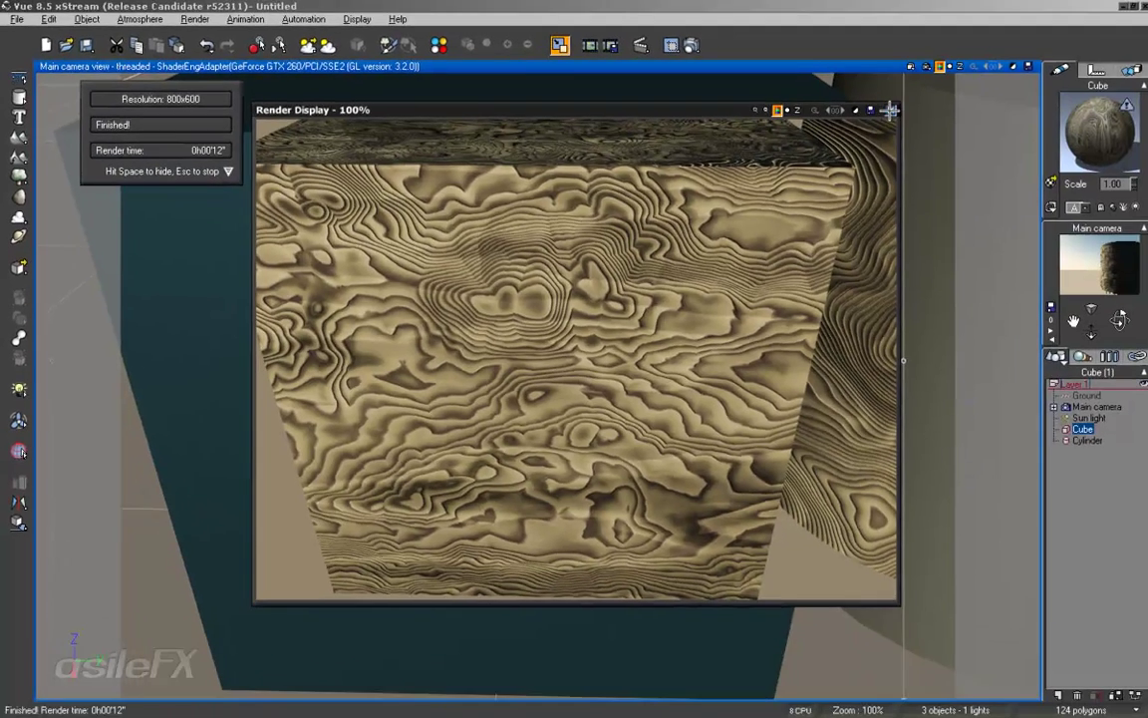
key(space)
Pull the main camera back and reframe it to show the whole cube and cylinder side by side.
right_drag(558, 538, 846, 295)
middle_drag(845, 295, 728, 398)
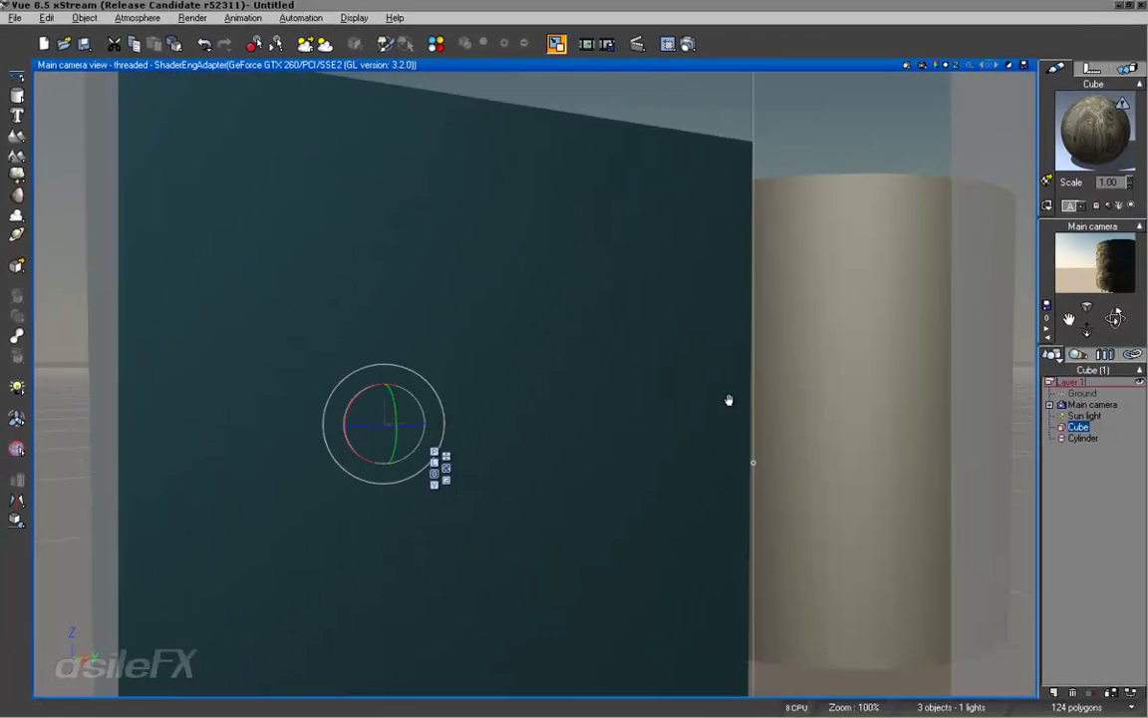
scroll(731, 394, down, 5)
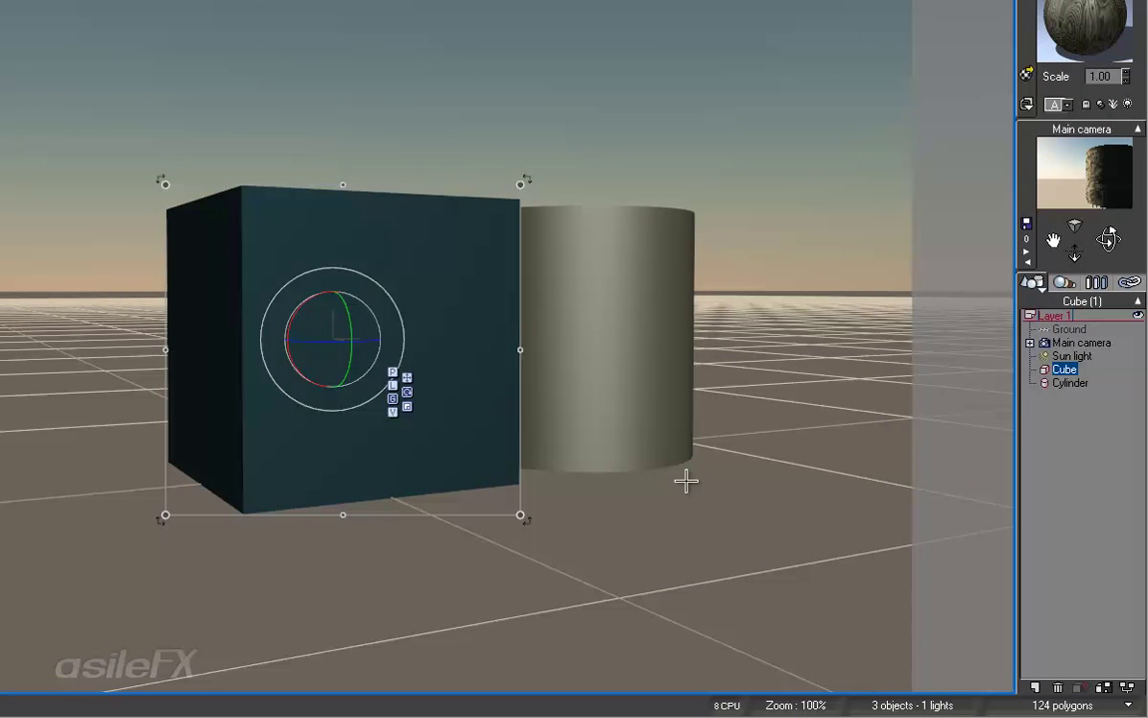
drag(1076, 257, 439, 495)
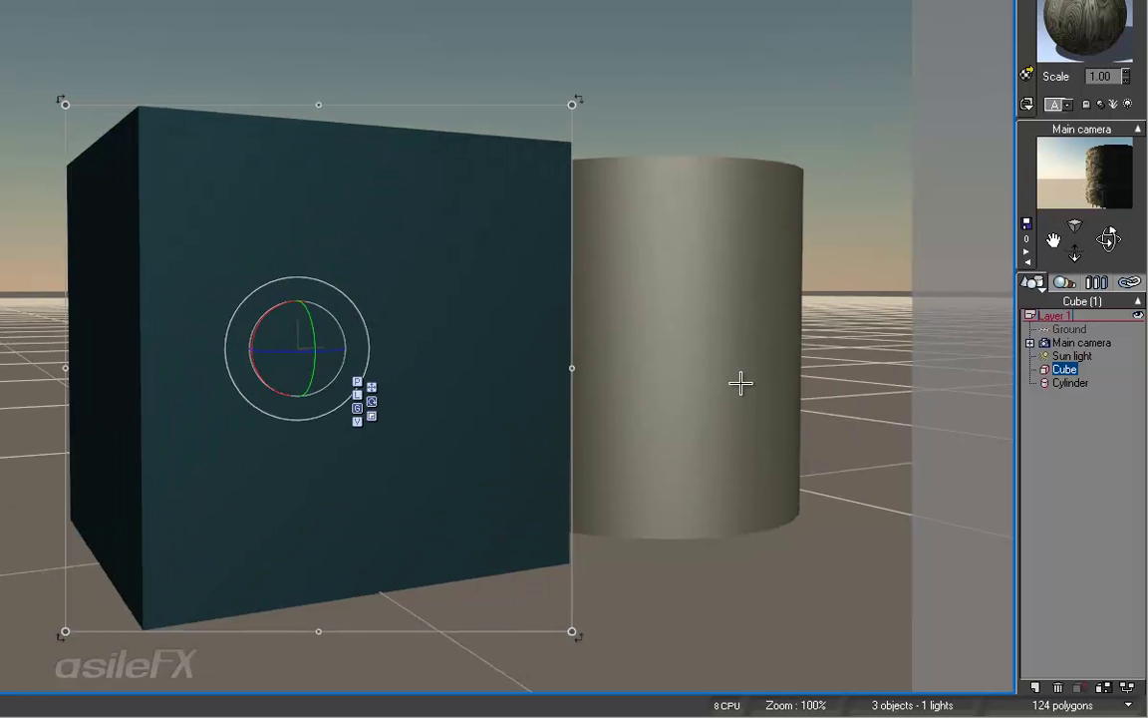